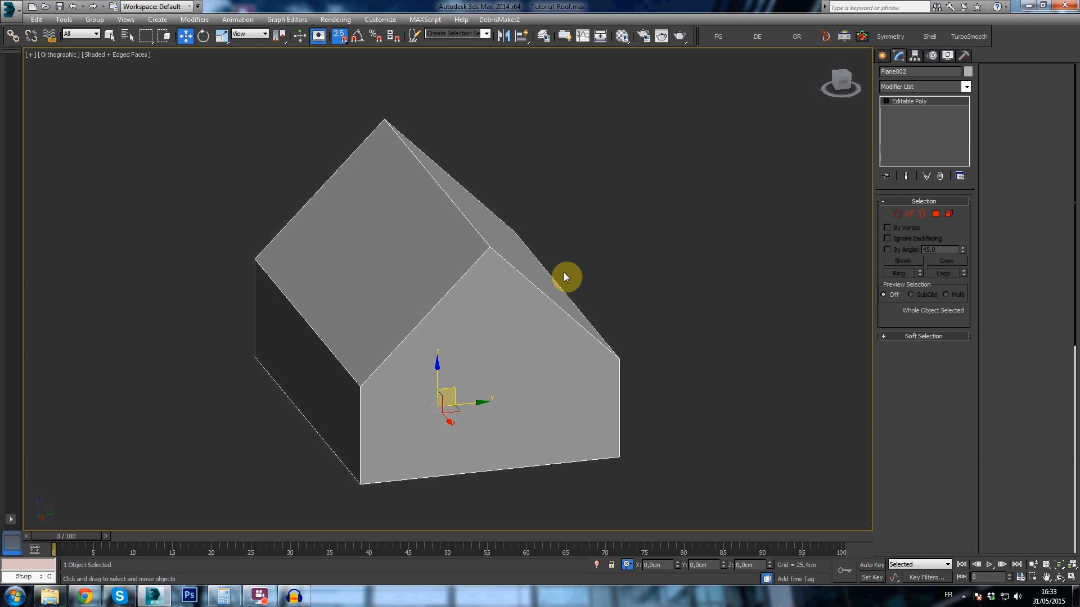
- Examine the house model from several angles, including the peak of its front gable
mouse_move(542, 282)
middle_down()
mouse_move(562, 282)
mouse_move(465, 285)
mouse_move(524, 271)
middle_up()
scroll(544, 282, up, 2)
scroll(537, 282, down, 2)
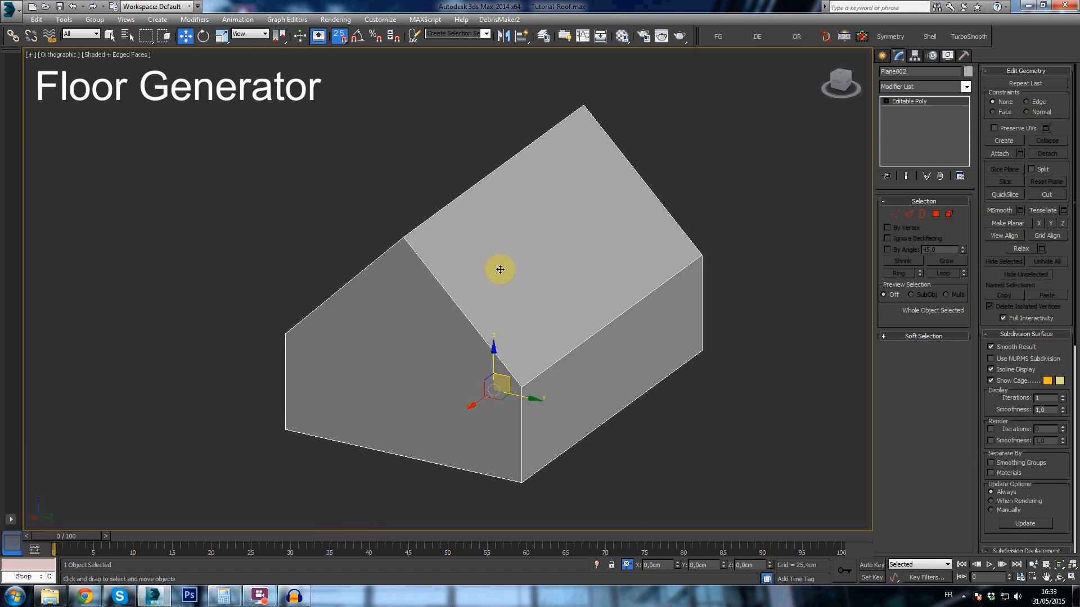
middle_drag(447, 275, 548, 308)
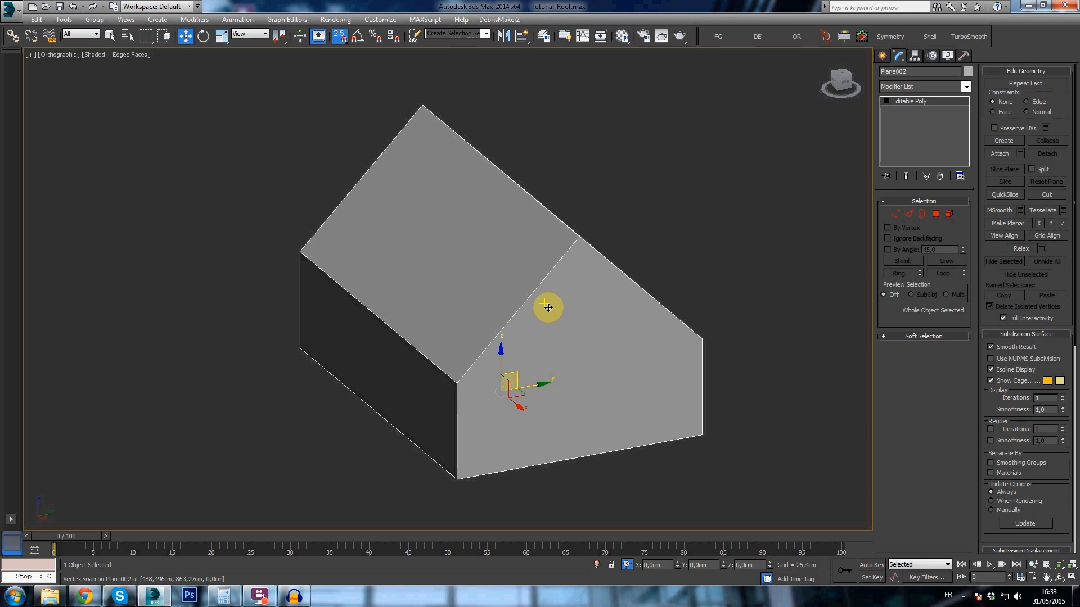
mouse_move(612, 255)
middle_down()
mouse_move(615, 243)
mouse_move(607, 263)
mouse_move(592, 260)
middle_up()
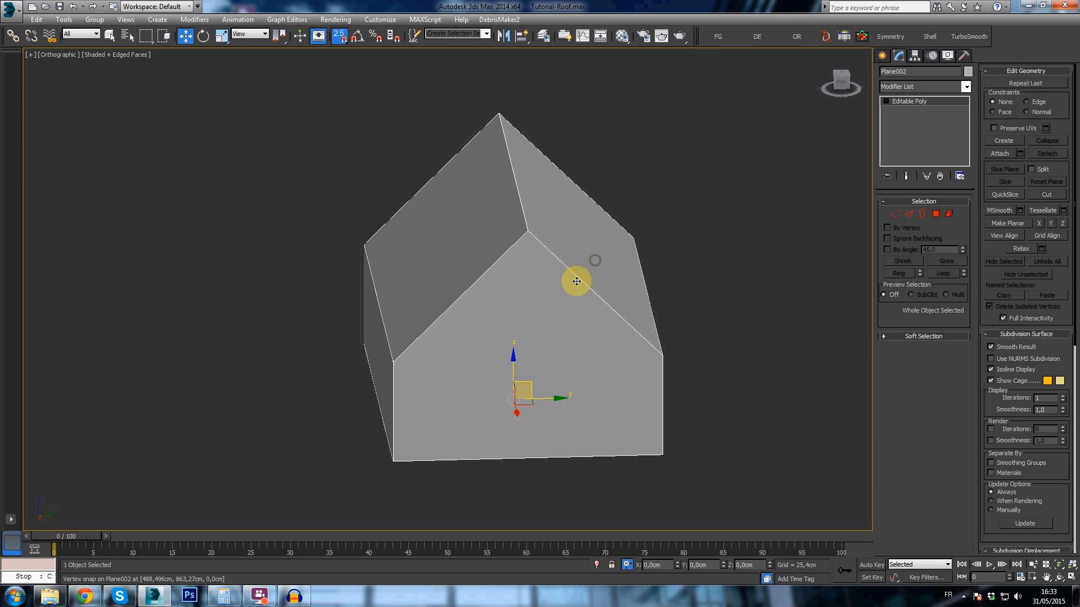
click(840, 86)
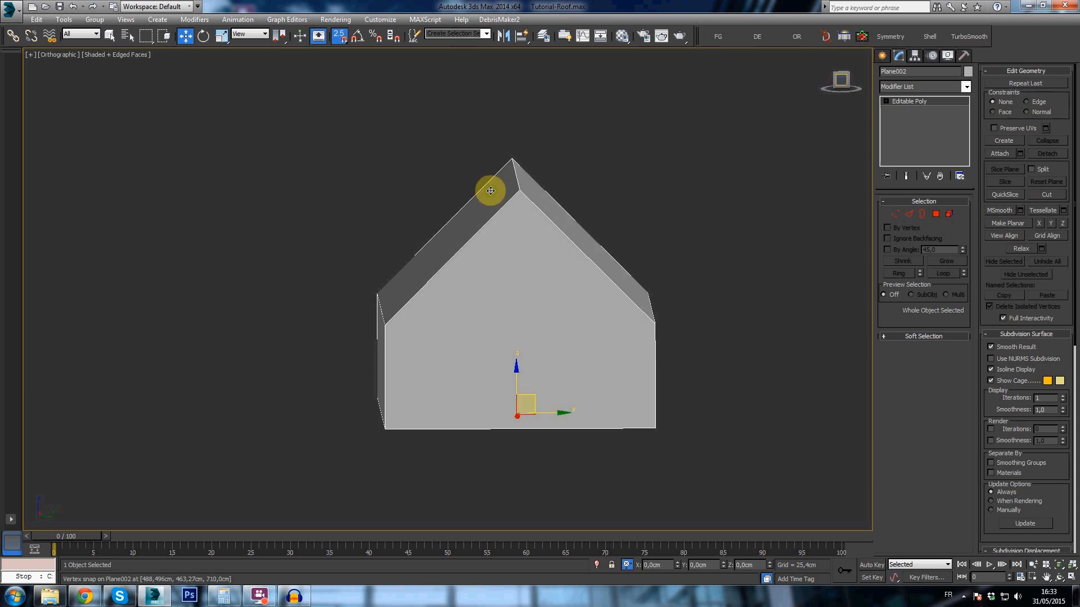
scroll(488, 187, up, 5)
scroll(599, 176, up, 3)
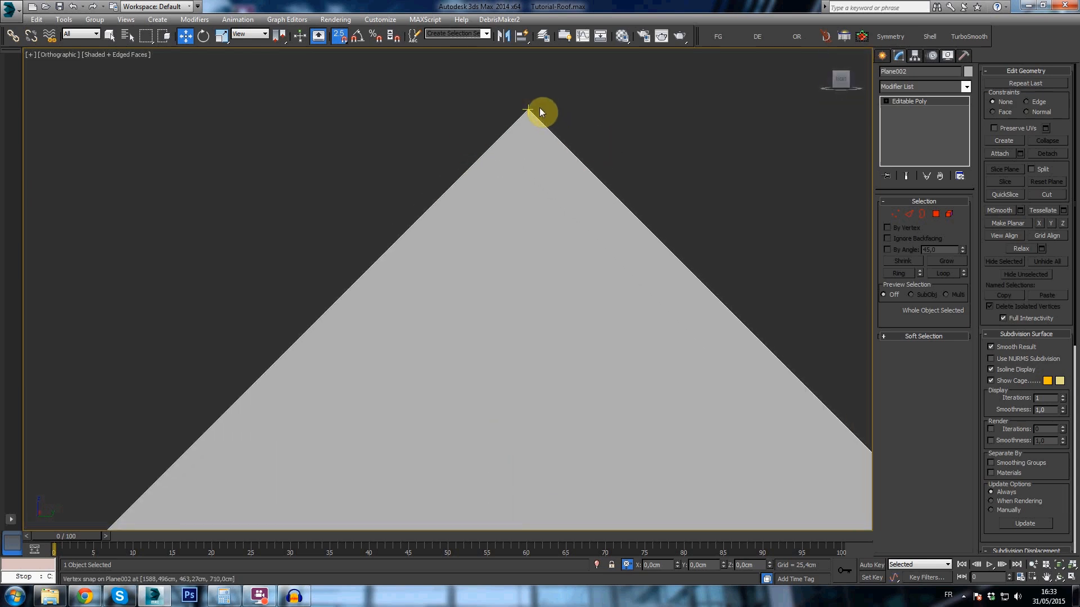
middle_drag(529, 201, 527, 202)
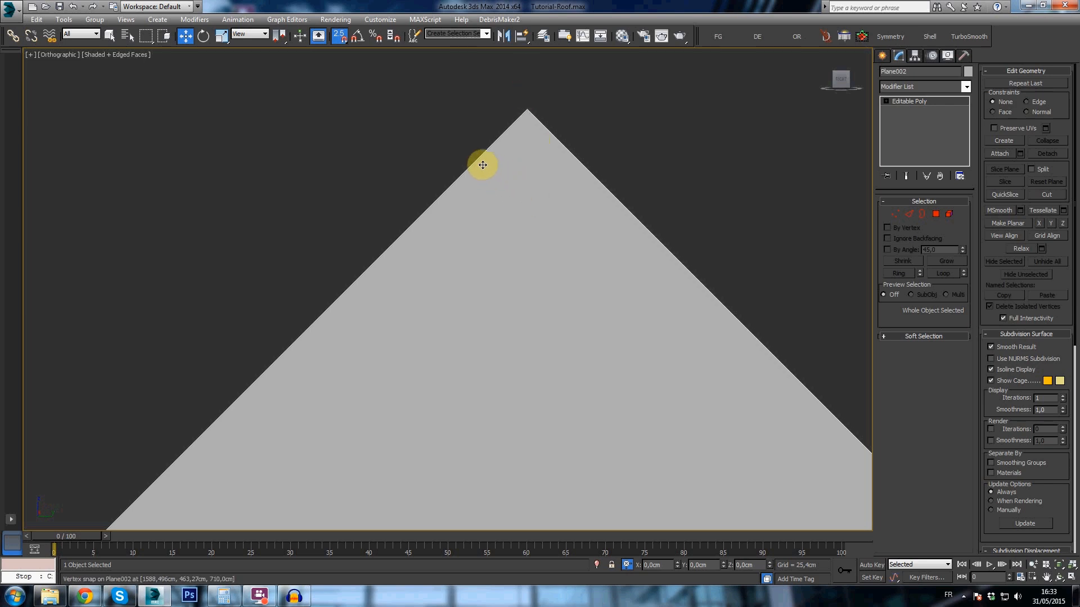
scroll(492, 139, down, 5)
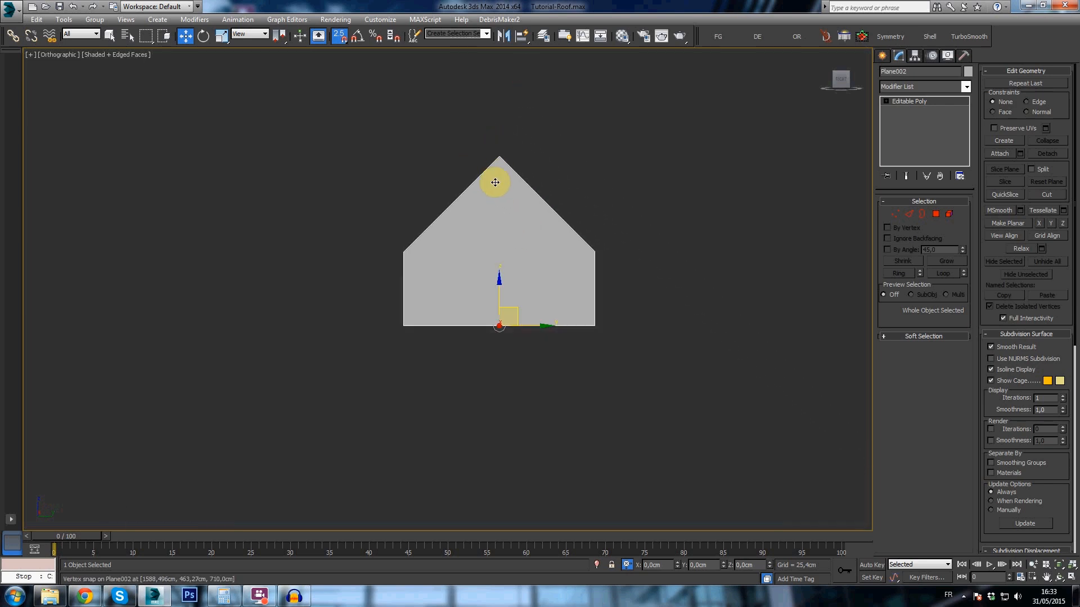
scroll(489, 149, up, 4)
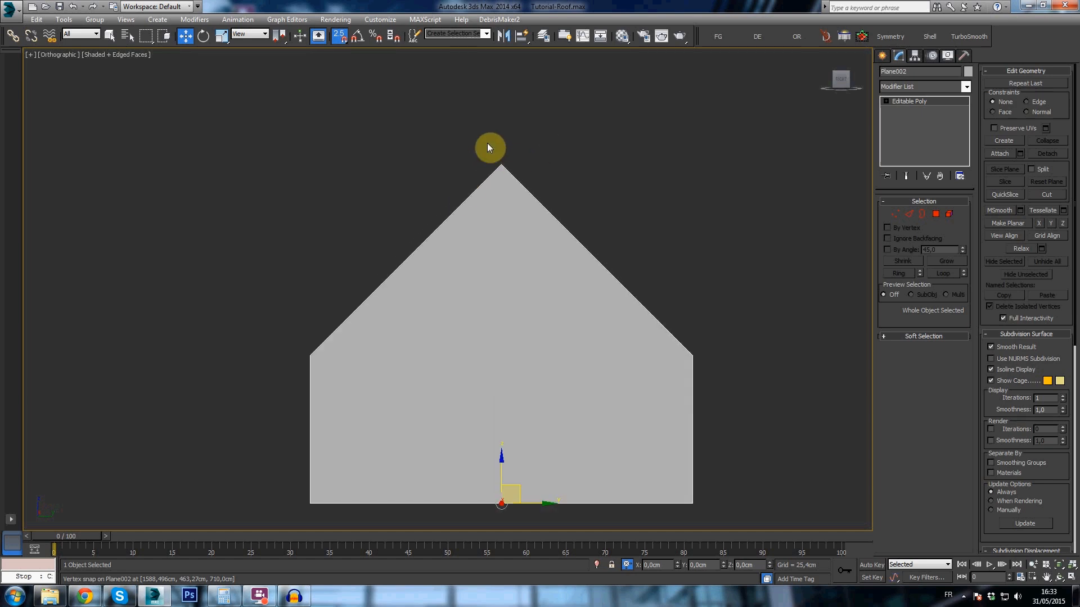
alt+middle_drag(428, 184, 547, 294)
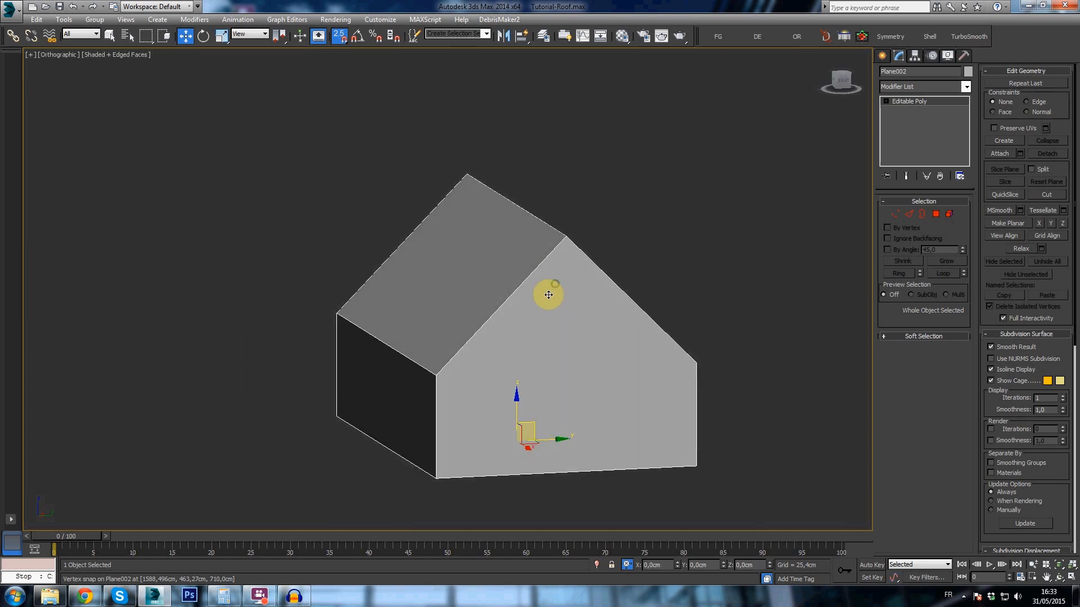
- Detach the left roof slope polygon from the house as a separate object named Leftroof
key(4)
click(503, 264)
mouse_move(503, 265)
alt+middle_down()
mouse_move(494, 284)
mouse_move(504, 277)
mouse_move(494, 268)
alt+middle_up()
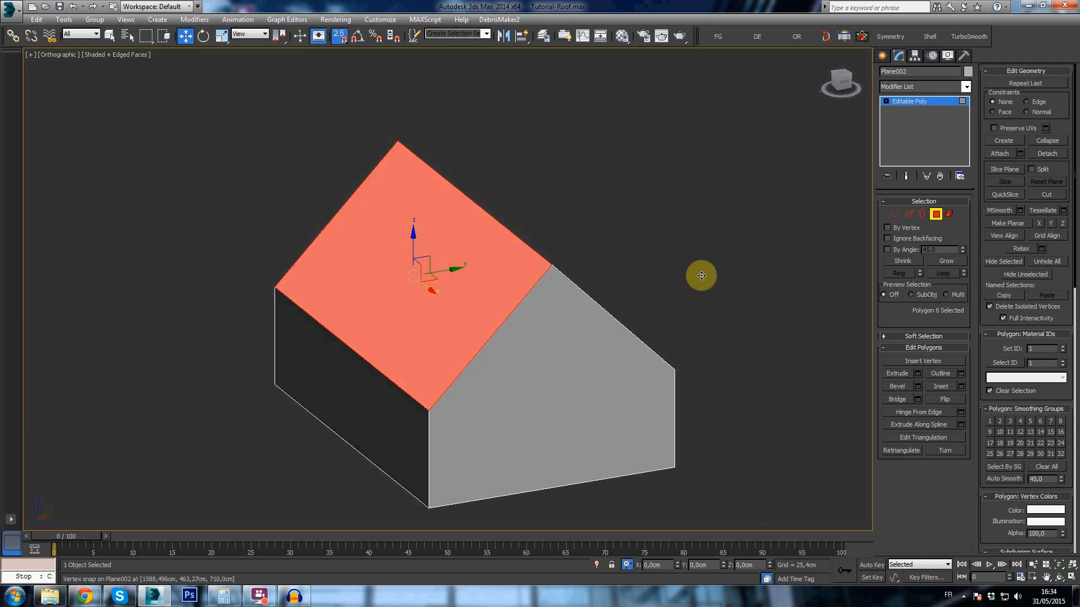
click(1054, 159)
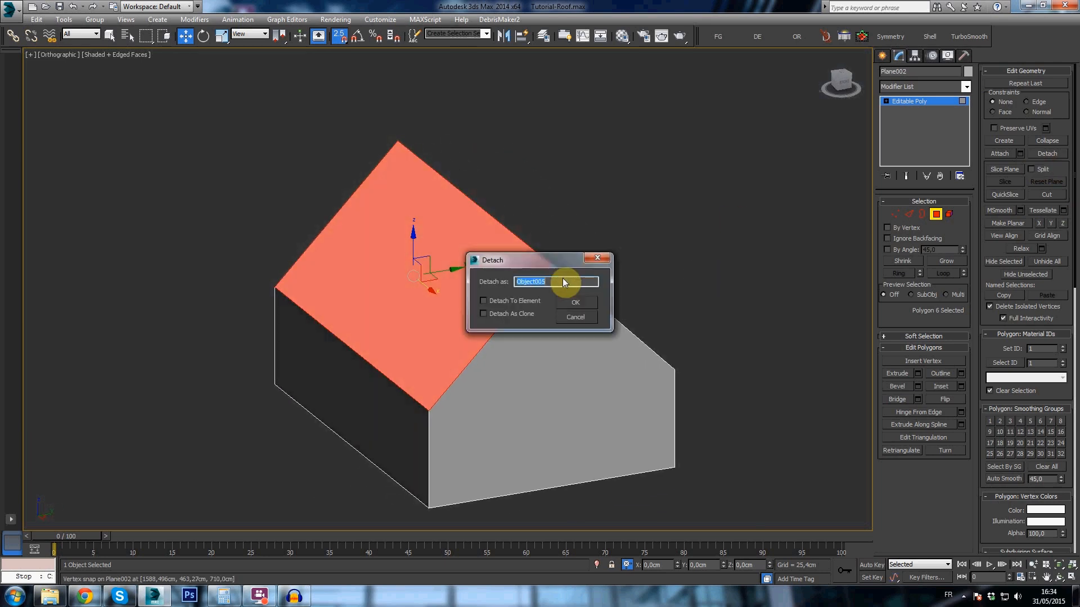
text(Left)
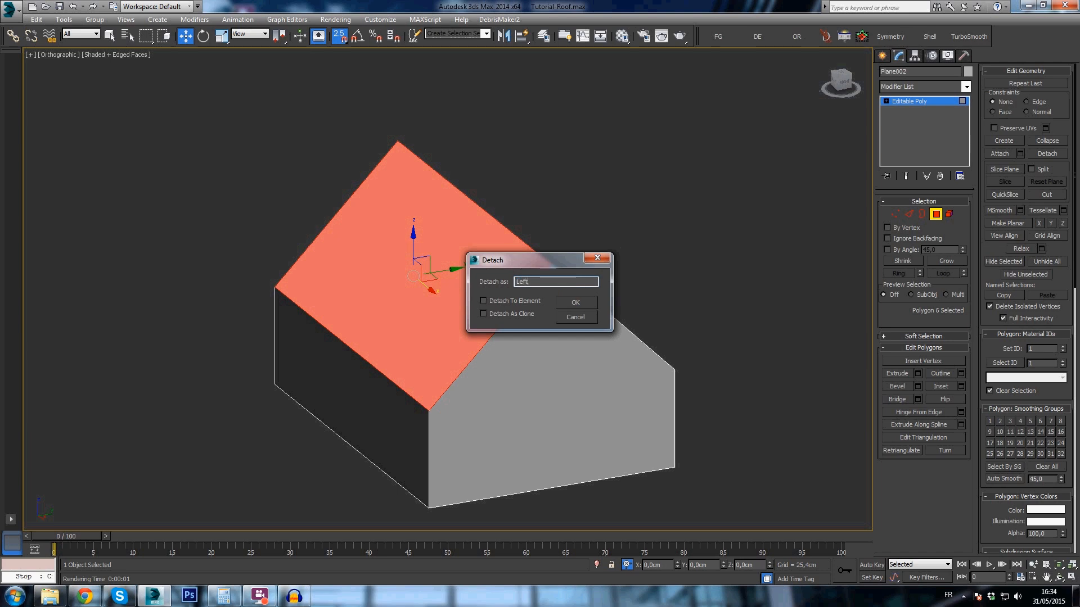
key(Return)
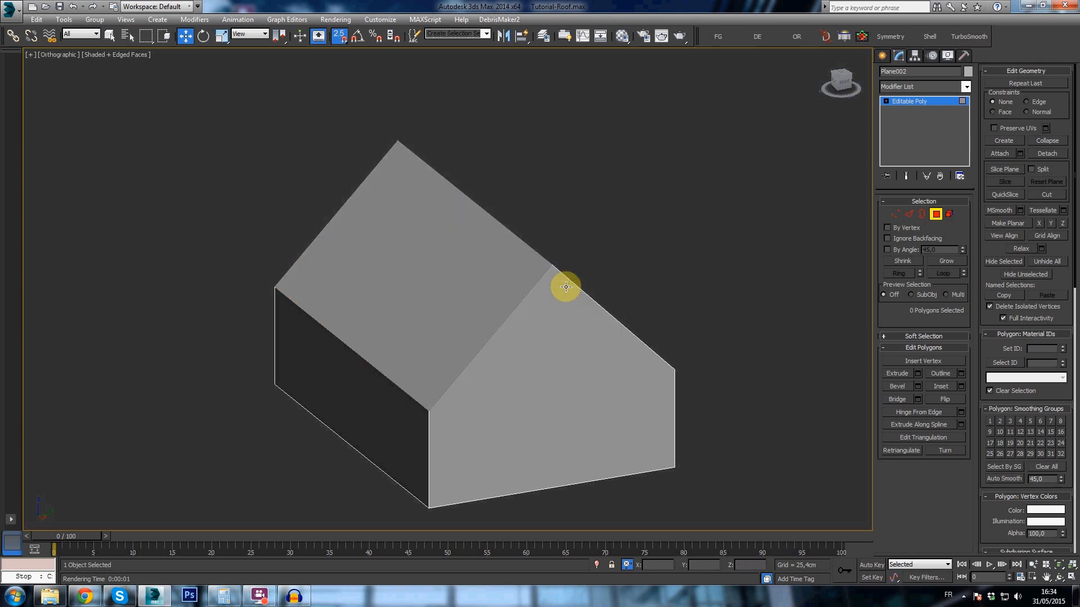
- Detach the right roof slope polygon from the house as a separate object named for the right side
alt+middle_drag(562, 284, 523, 289)
click(522, 289)
click(1046, 153)
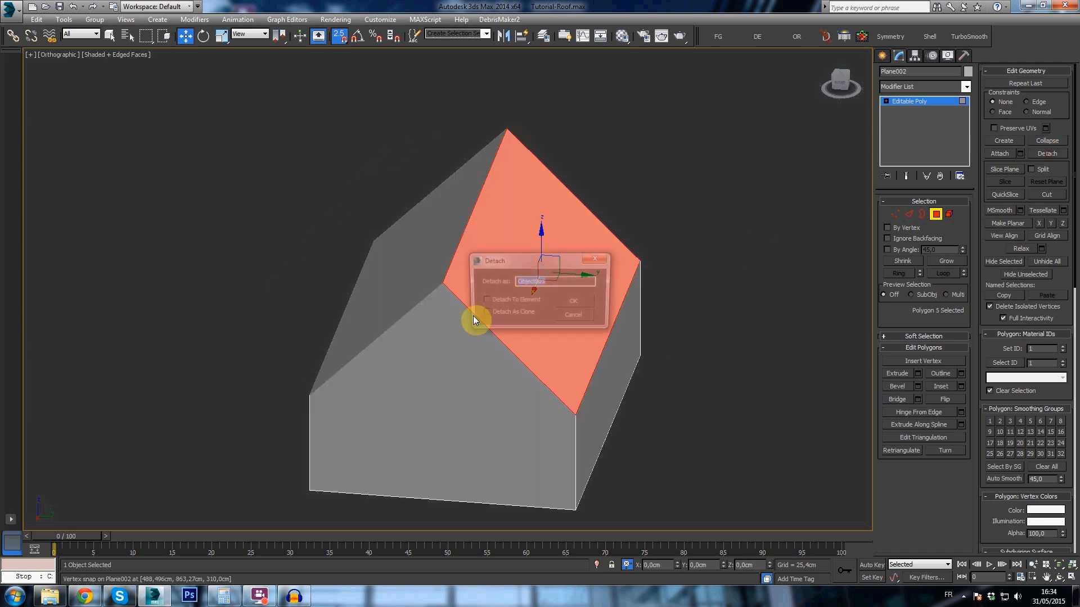
text(Right)
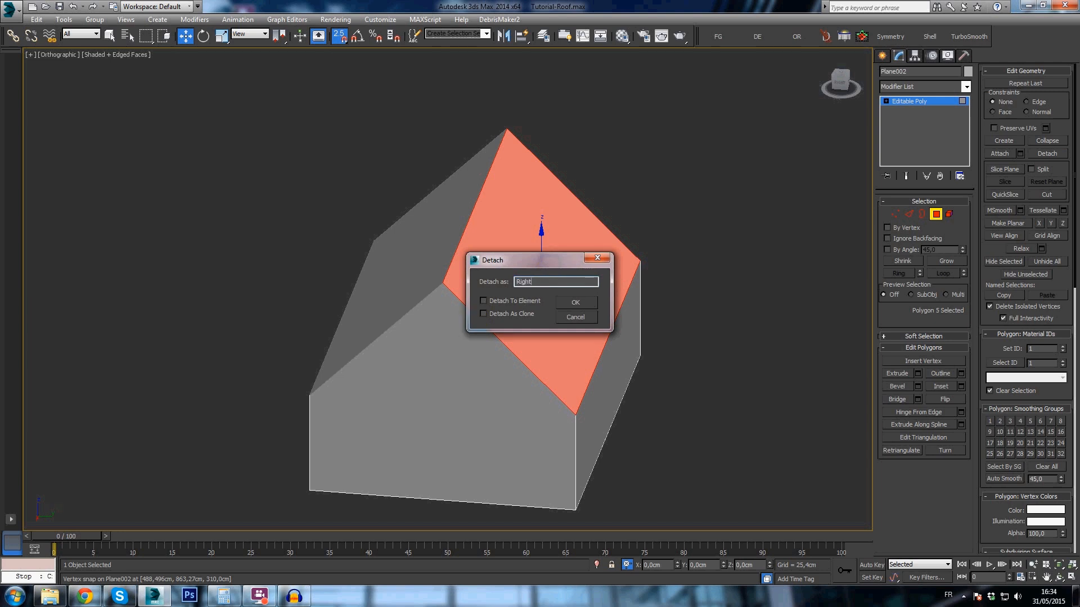
key(Return)
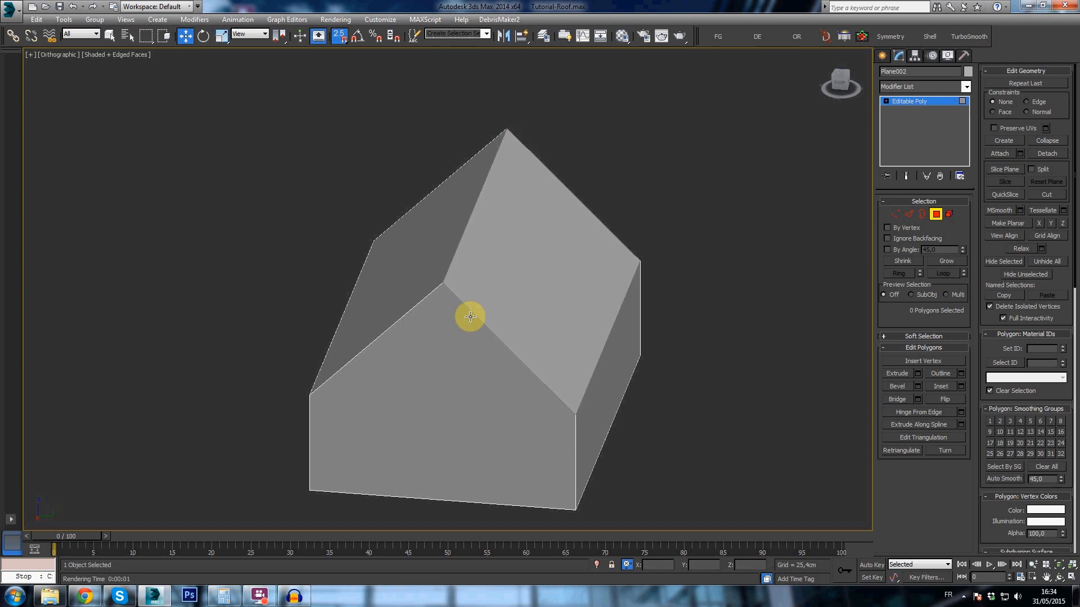
- Center the pivots of both detached roof slopes on their own geometry and select only the left slope
click(882, 55)
alt+middle_drag(531, 258, 458, 251)
ctrl+click(458, 252)
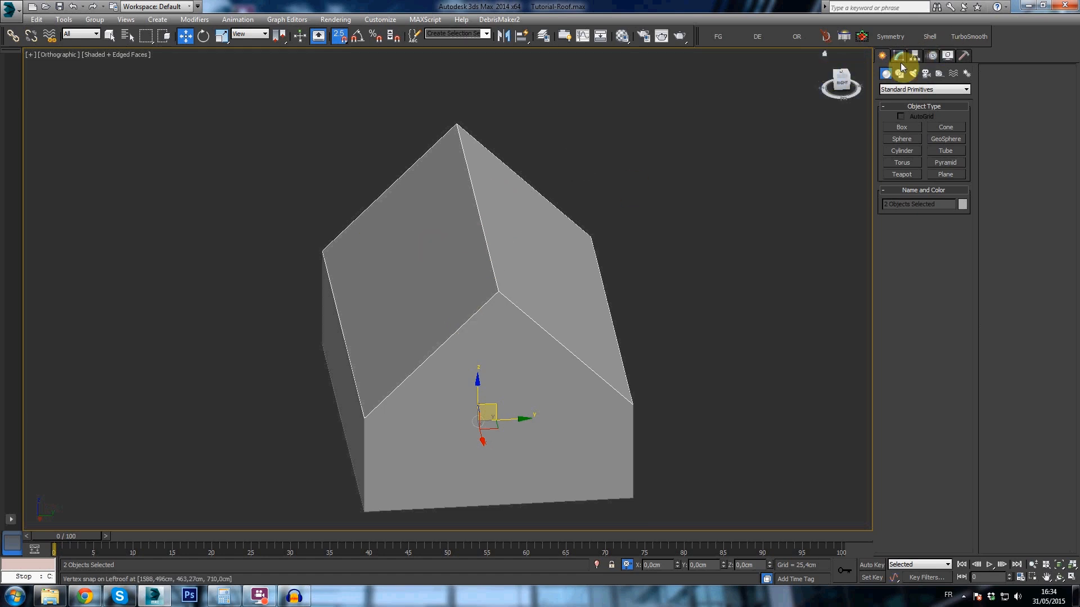
click(917, 56)
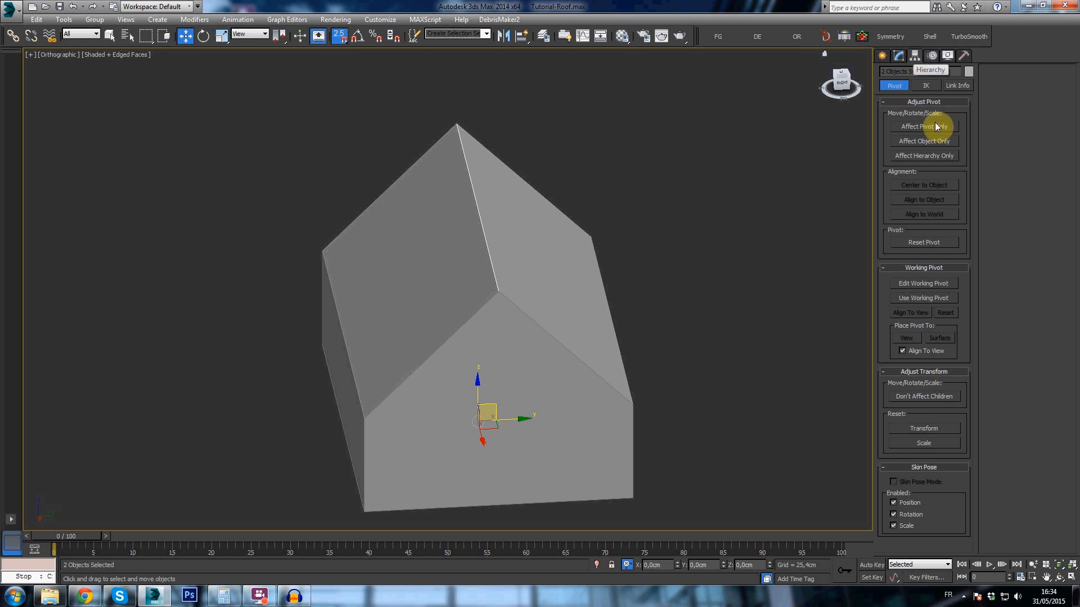
click(909, 127)
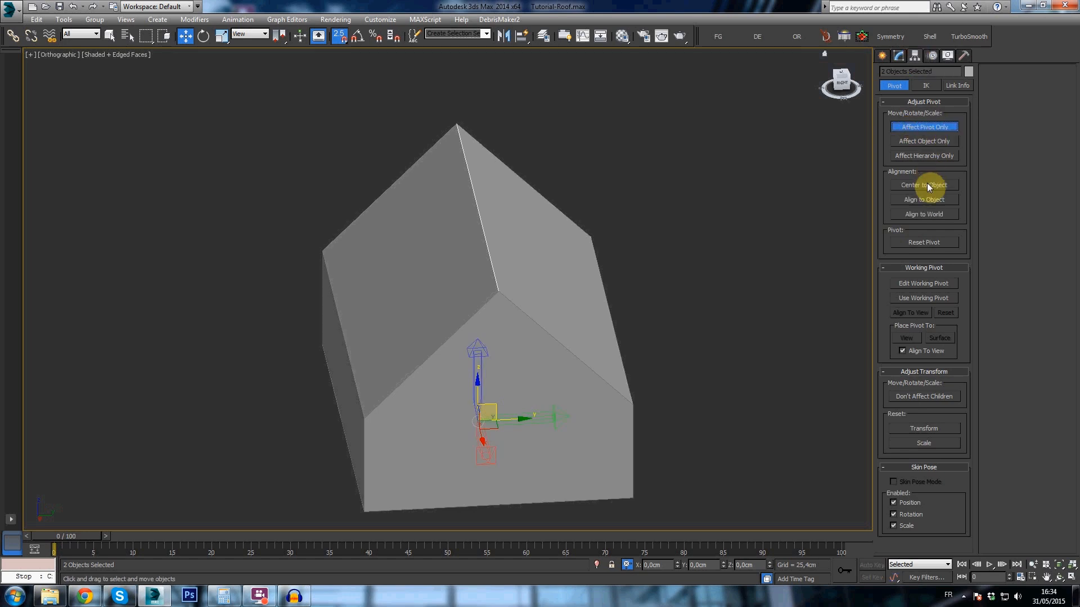
alt+middle_drag(580, 289, 587, 266)
click(902, 58)
click(437, 287)
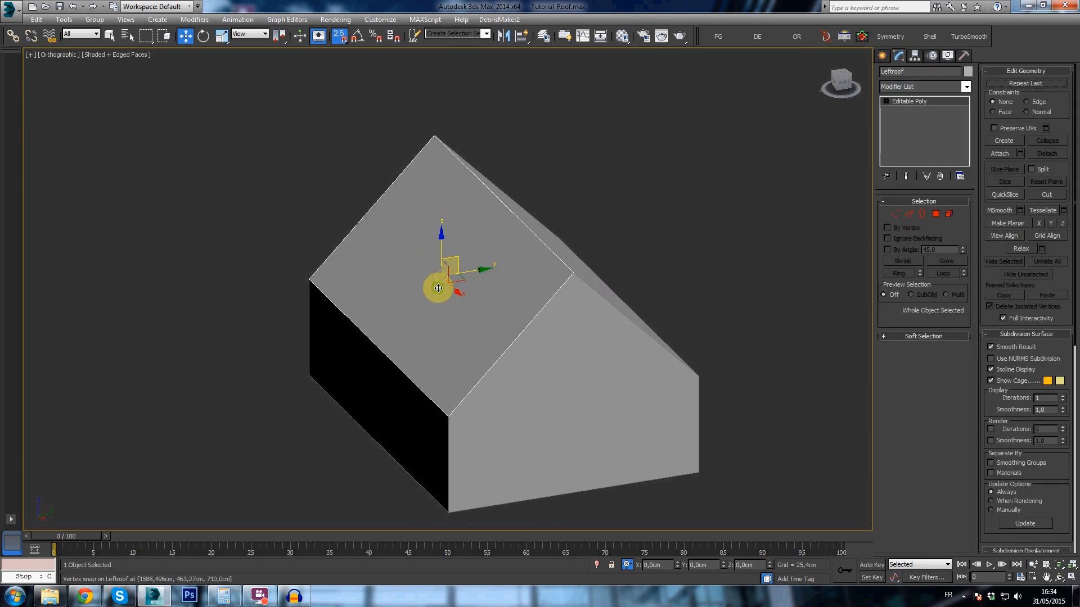
scroll(439, 244, up, 3)
key(e)
mouse_move(420, 246)
mouse_down()
mouse_move(426, 235)
mouse_move(440, 241)
mouse_up()
key(a)
key(ctrl+z)
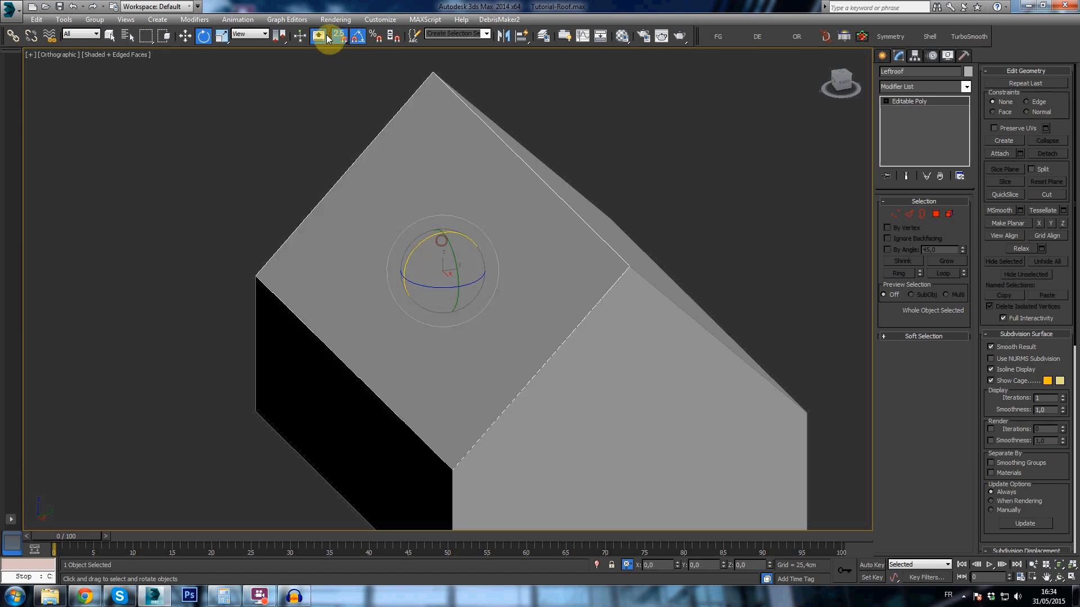
- Turn on angle snapping and rotate the left roof slope until it lies flat and horizontal
click(359, 39)
drag(416, 246, 444, 238)
alt+middle_drag(663, 249, 635, 249)
click(635, 246)
drag(627, 238, 601, 242)
click(455, 248)
alt+middle_drag(455, 248, 501, 241)
- Isolate the flattened left roof slope so that it is the only object shown
right_click(487, 250)
click(516, 153)
scroll(504, 241, up, 3)
middle_drag(558, 190, 563, 198)
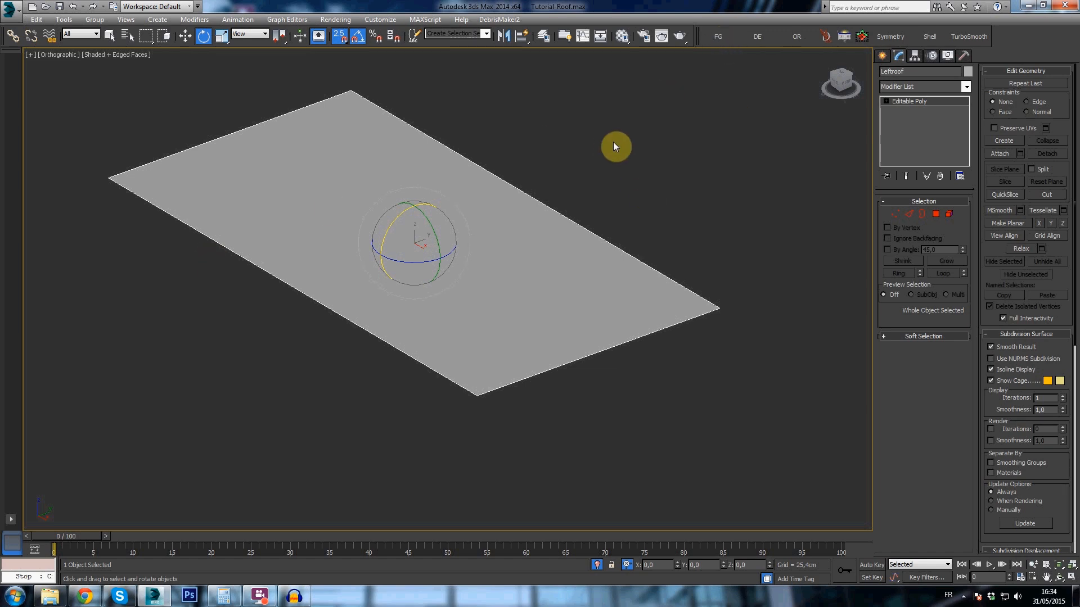
- Open the FloorGenerator script and place its window clear of most of the roof plane
click(716, 38)
drag(507, 133, 561, 130)
middle_drag(464, 187, 389, 198)
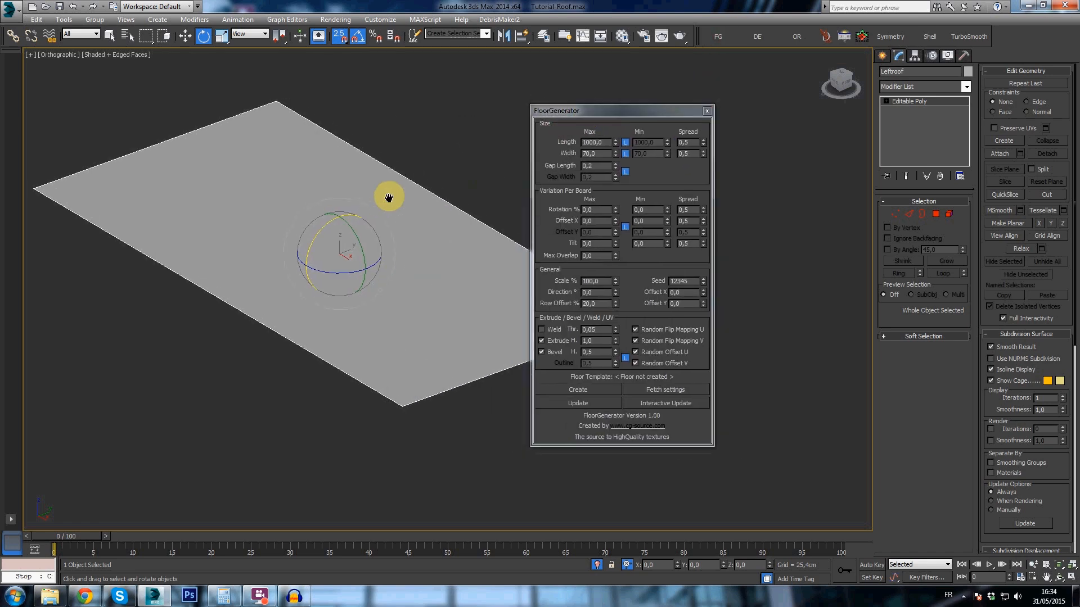
drag(588, 109, 621, 123)
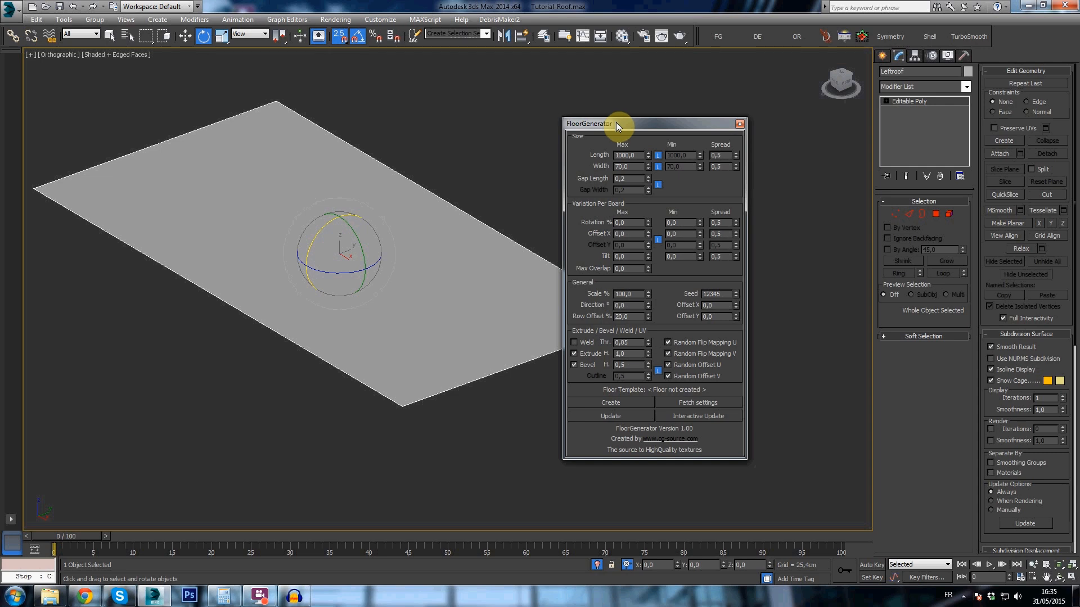
drag(615, 123, 625, 123)
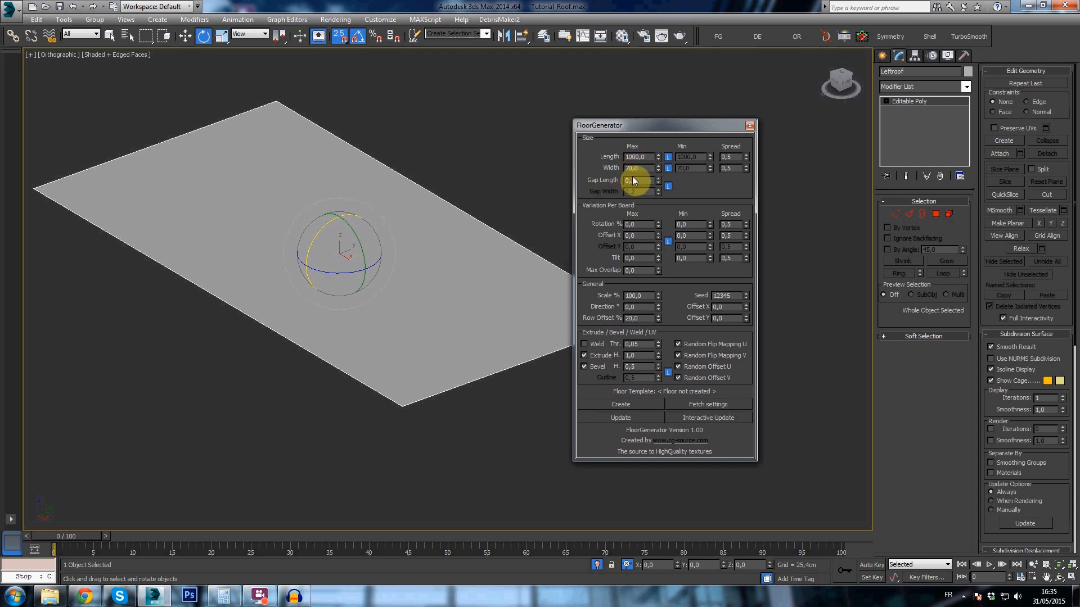
- Generate tiles on the left roof plane with length 15 and width 7, with interactive updating enabled
drag(647, 158, 605, 164)
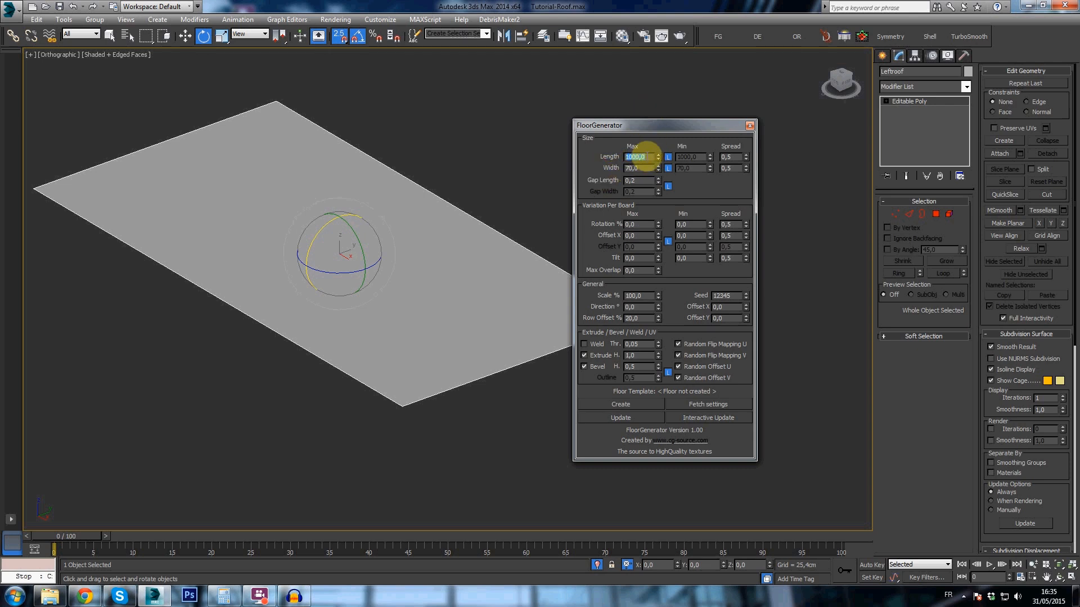
text(15)
drag(647, 168, 602, 163)
text(7)
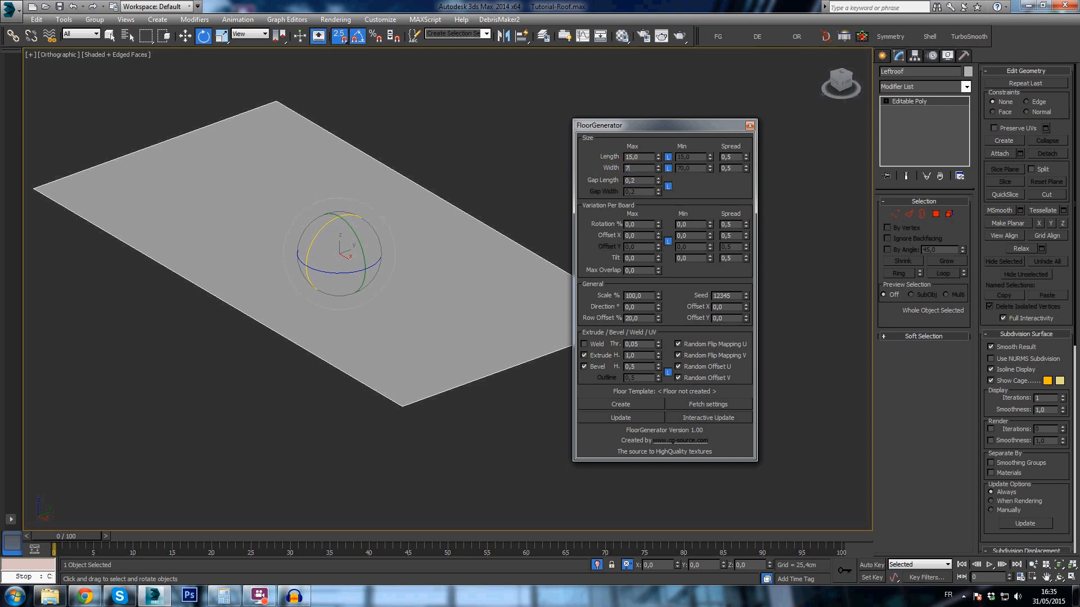
click(692, 418)
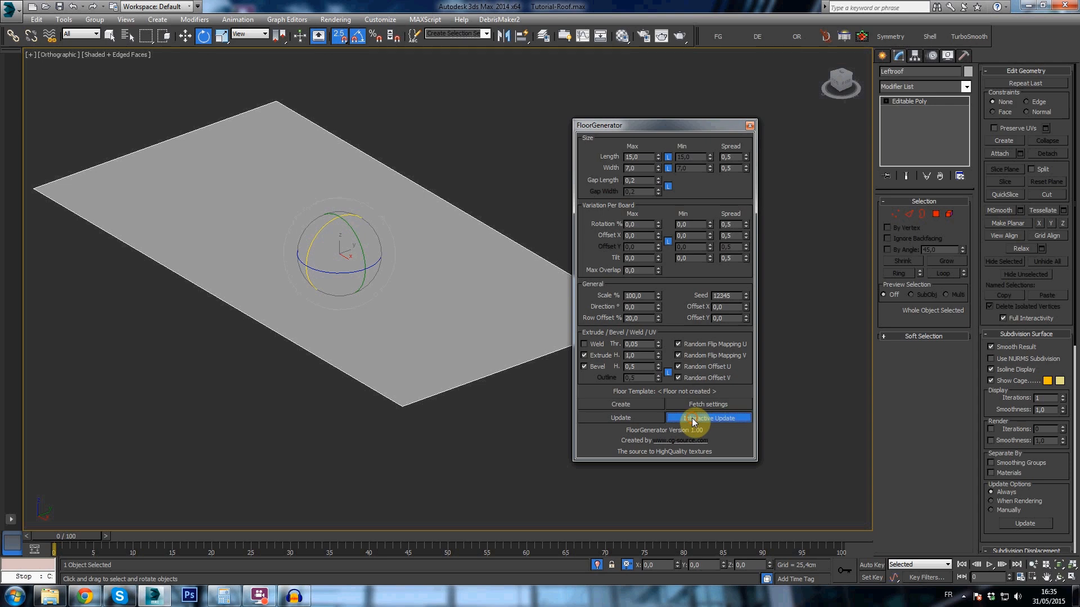
click(641, 412)
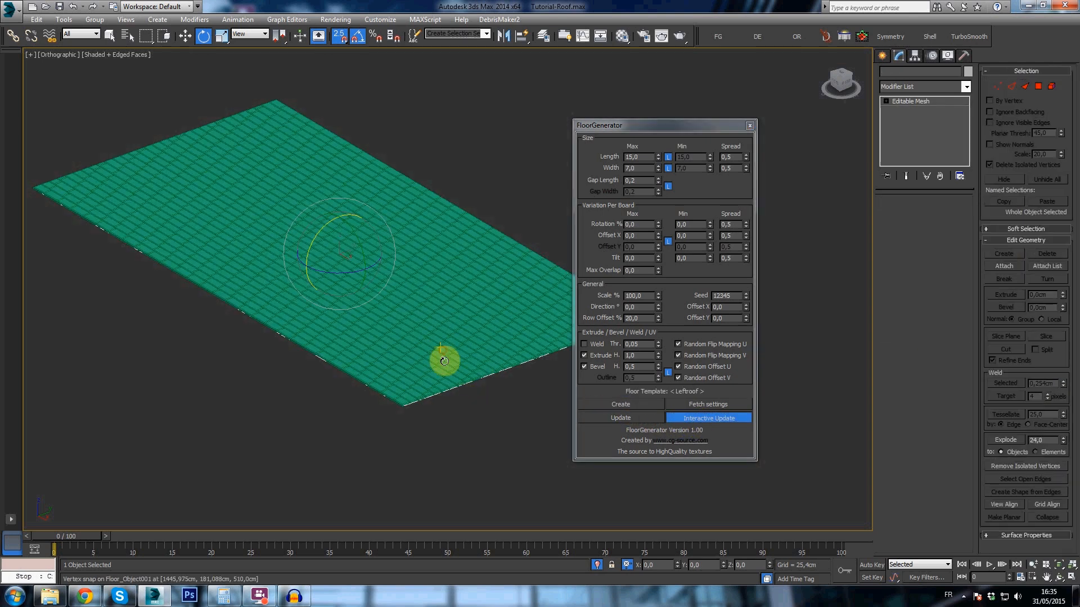
- Inspect the shape and layout of the generated tiles at the corner and middle of the roof plane
scroll(444, 360, up, 10)
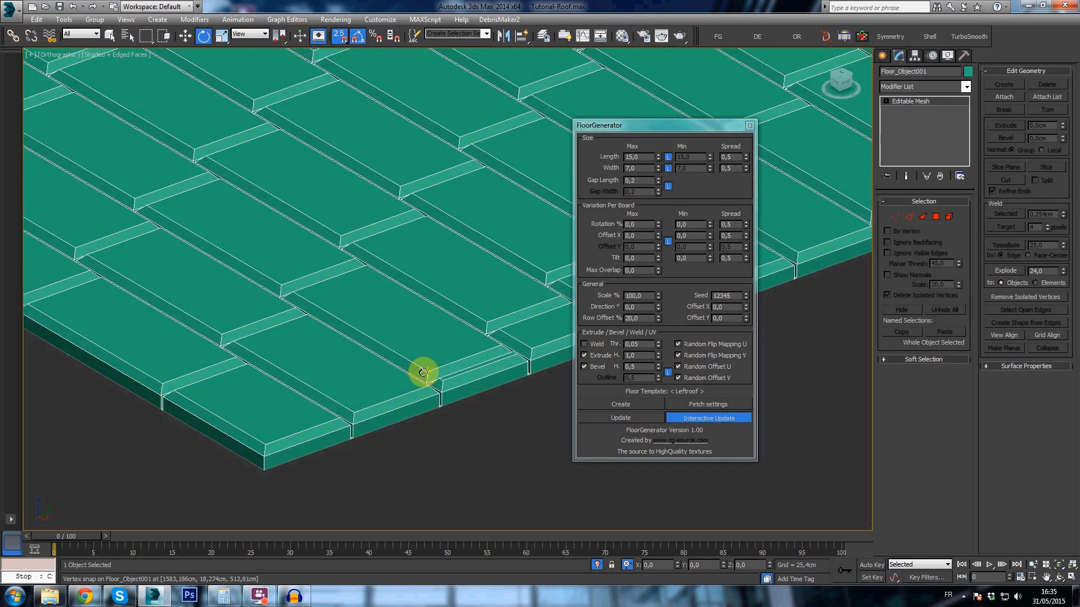
scroll(422, 372, down, 8)
alt+middle_drag(313, 140, 407, 270)
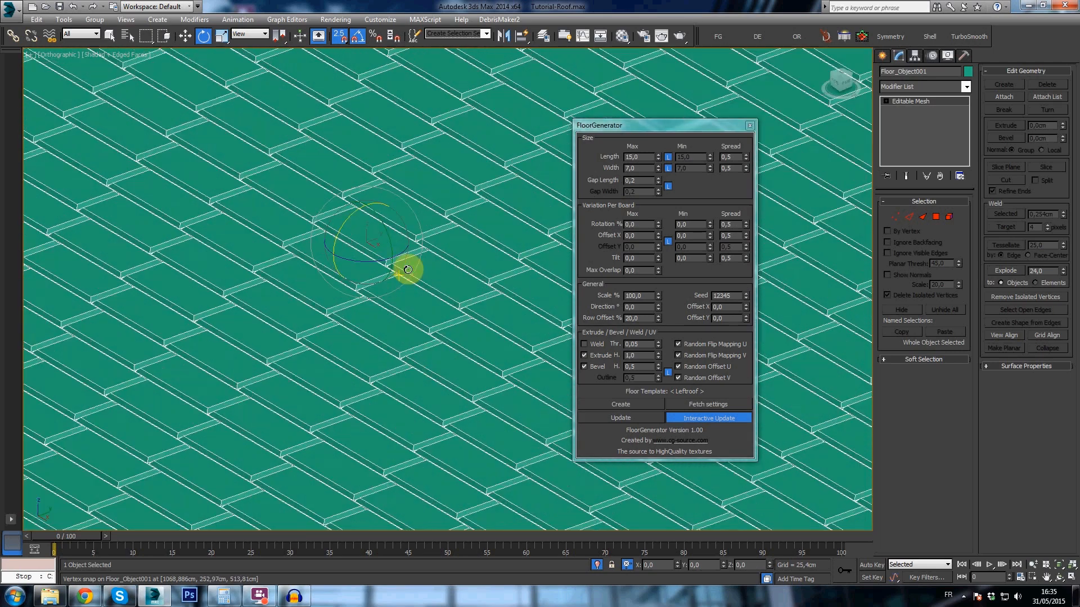
scroll(409, 269, up, 4)
middle_drag(498, 332, 396, 268)
scroll(382, 303, down, 4)
scroll(395, 269, down, 5)
- View the tiles from the top and set their row offset to 50%
key(t)
scroll(393, 286, up, 5)
scroll(393, 283, up, 1)
scroll(345, 272, up, 4)
scroll(414, 248, up, 1)
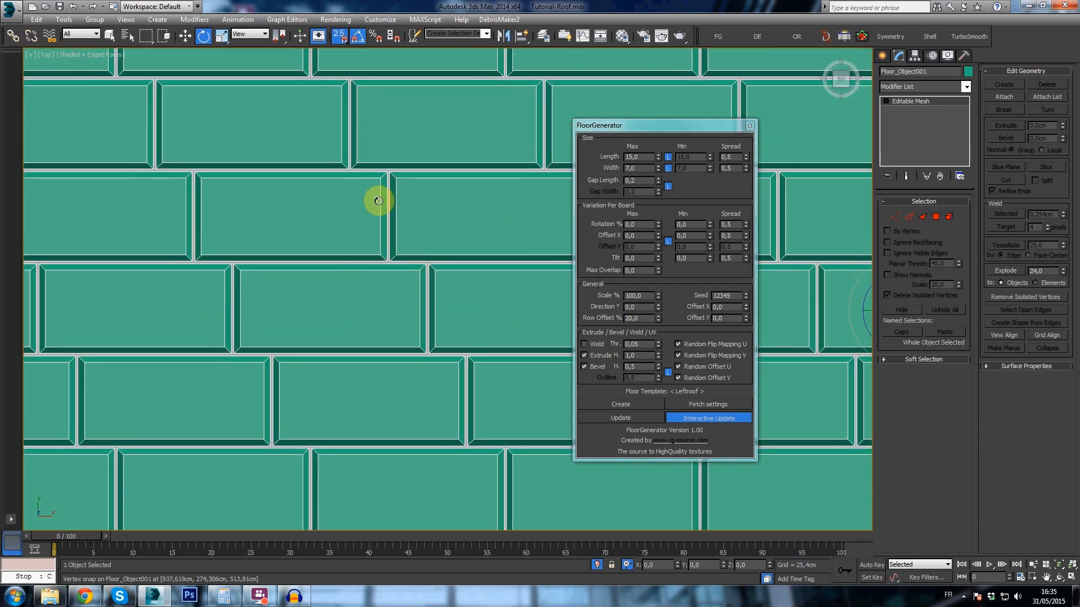
middle_drag(399, 247, 402, 247)
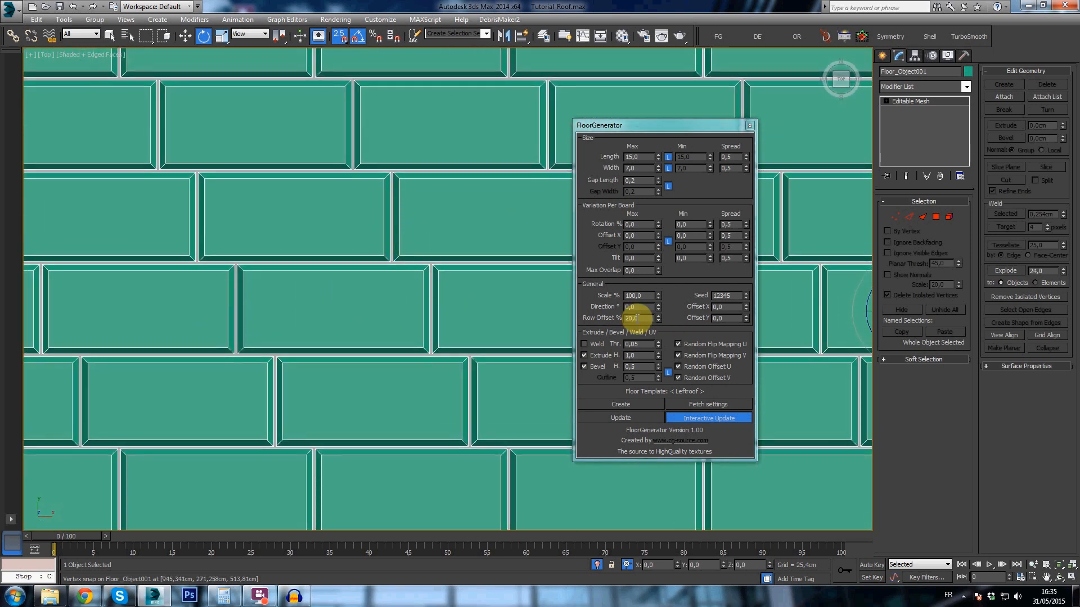
click(645, 319)
text(5)
- Set the bevel height of the roof tiles to 0.1
middle_drag(467, 311, 388, 312)
scroll(475, 289, down, 5)
alt+middle_drag(475, 289, 419, 261)
scroll(526, 374, up, 8)
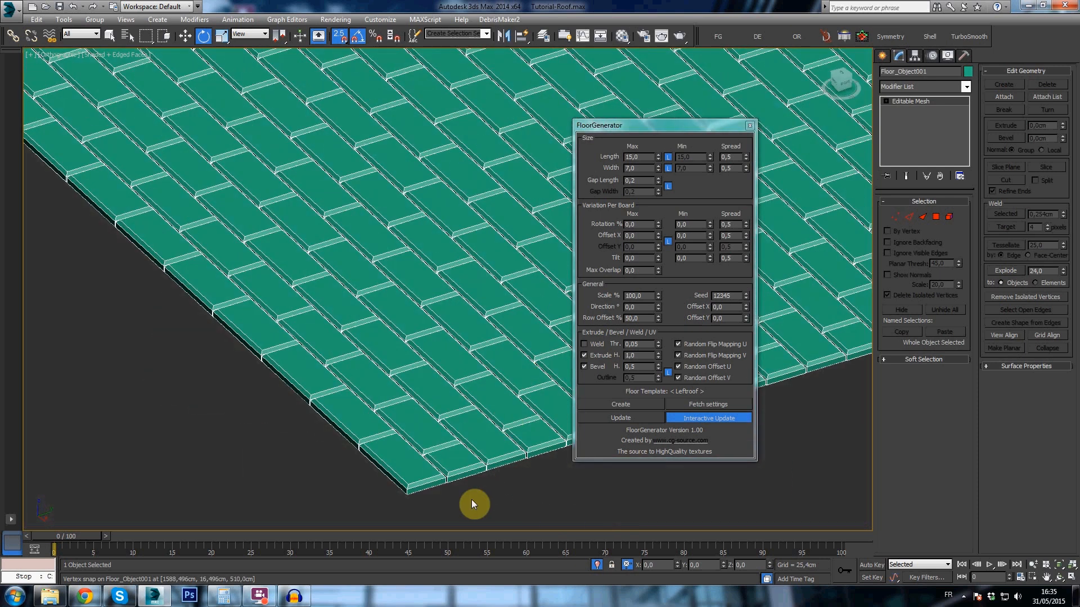
scroll(406, 353, up, 2)
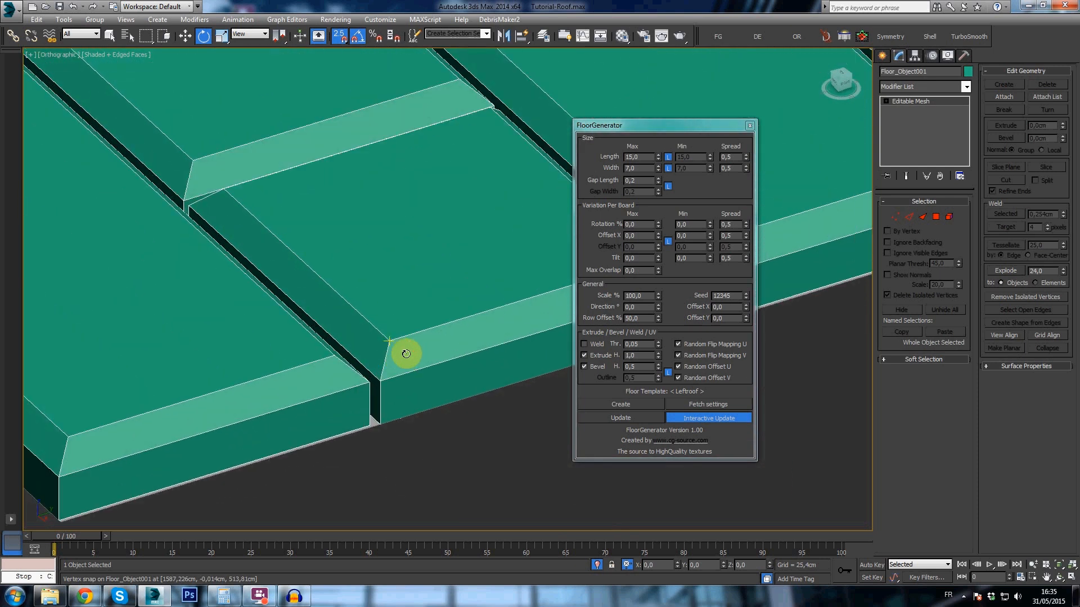
click(638, 365)
text(1)
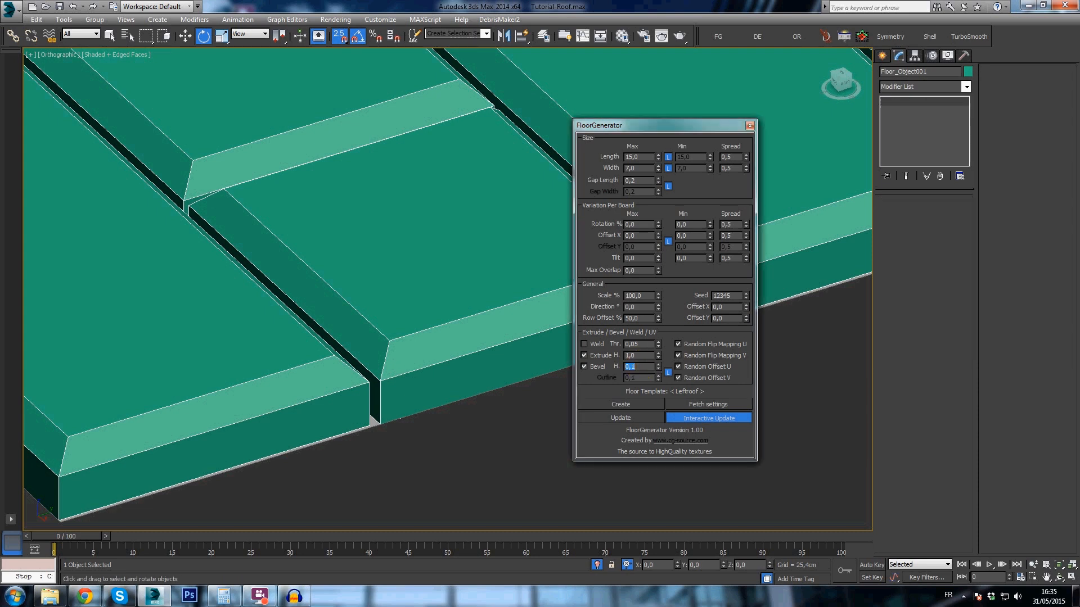
- Apply the tiles' bevel height and set their extrude height to 0.5
key(Return)
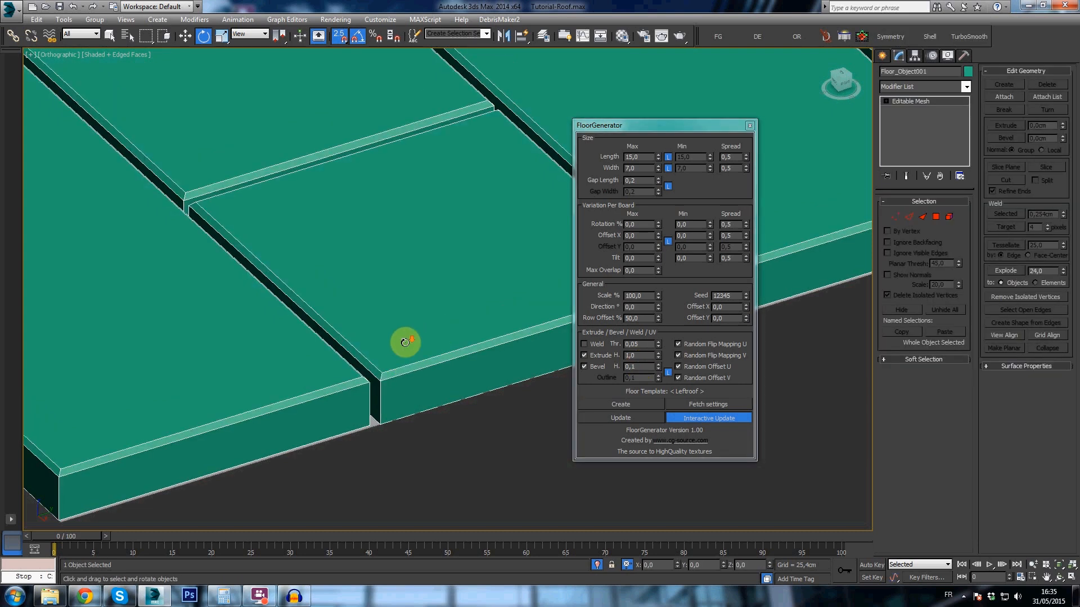
scroll(405, 342, down, 5)
scroll(409, 280, up, 7)
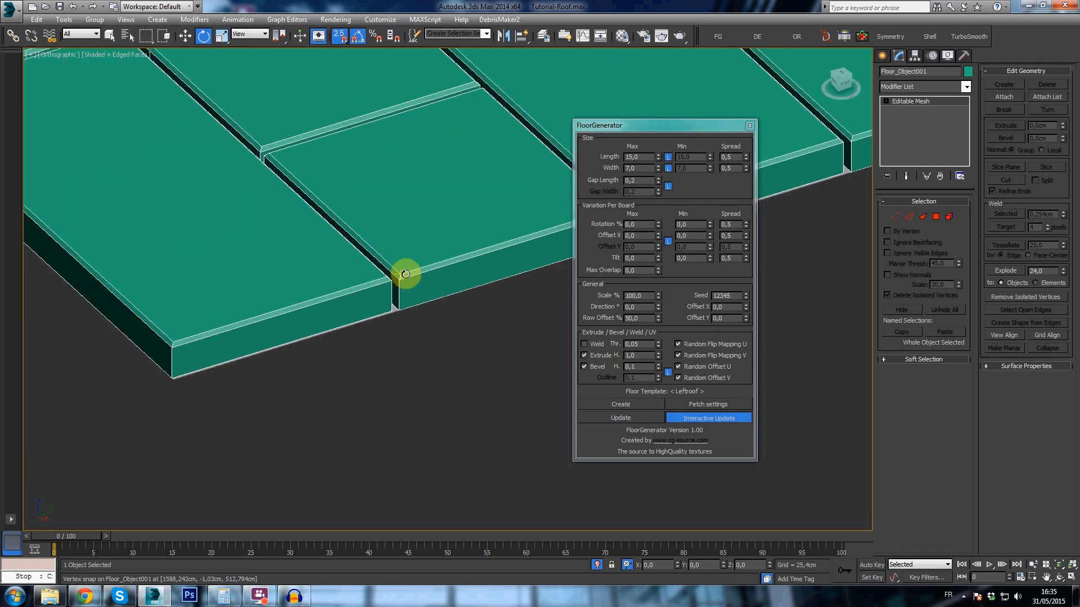
scroll(388, 299, up, 3)
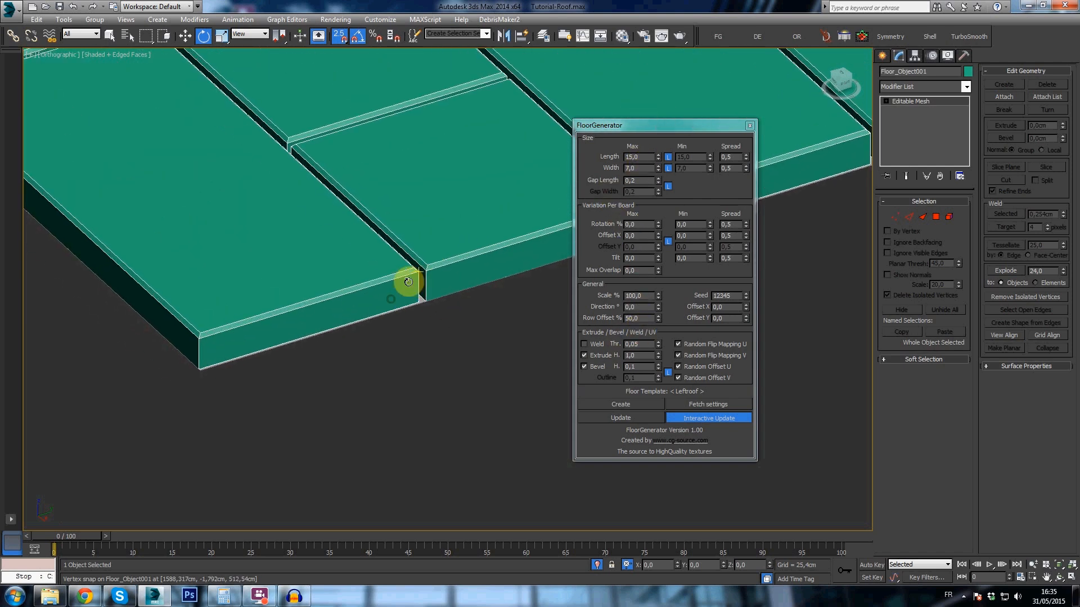
middle_drag(433, 302, 330, 316)
scroll(330, 315, down, 2)
middle_drag(246, 345, 417, 324)
scroll(347, 356, up, 4)
drag(640, 356, 610, 359)
text(0)
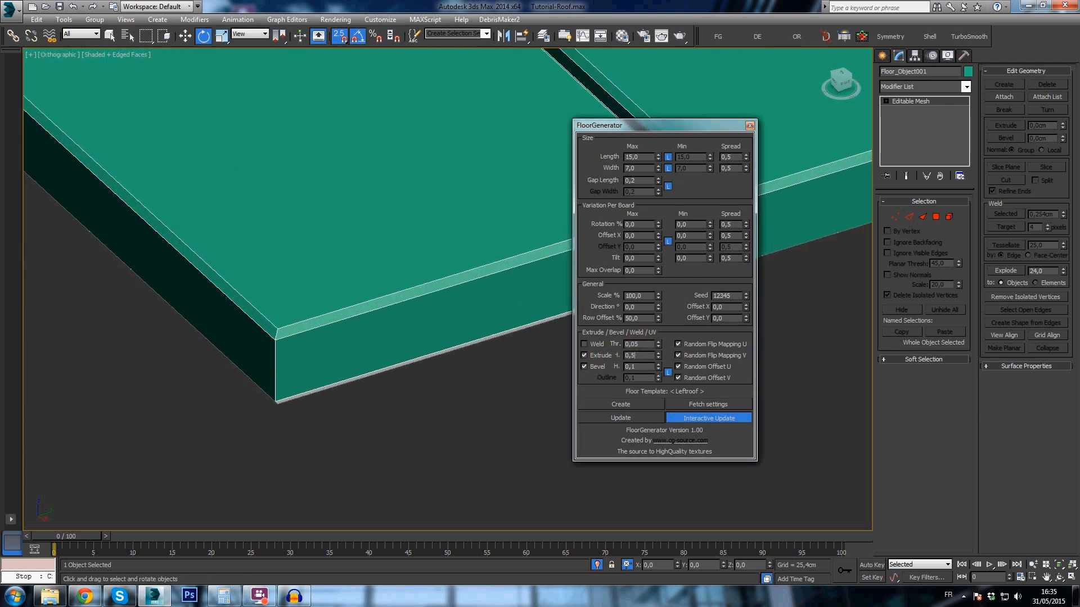
text(,5)
key(Return)
- Move the FloorGenerator window away so that it no longer covers the roof tiles
scroll(369, 163, down, 4)
scroll(399, 193, down, 3)
middle_drag(377, 224, 235, 328)
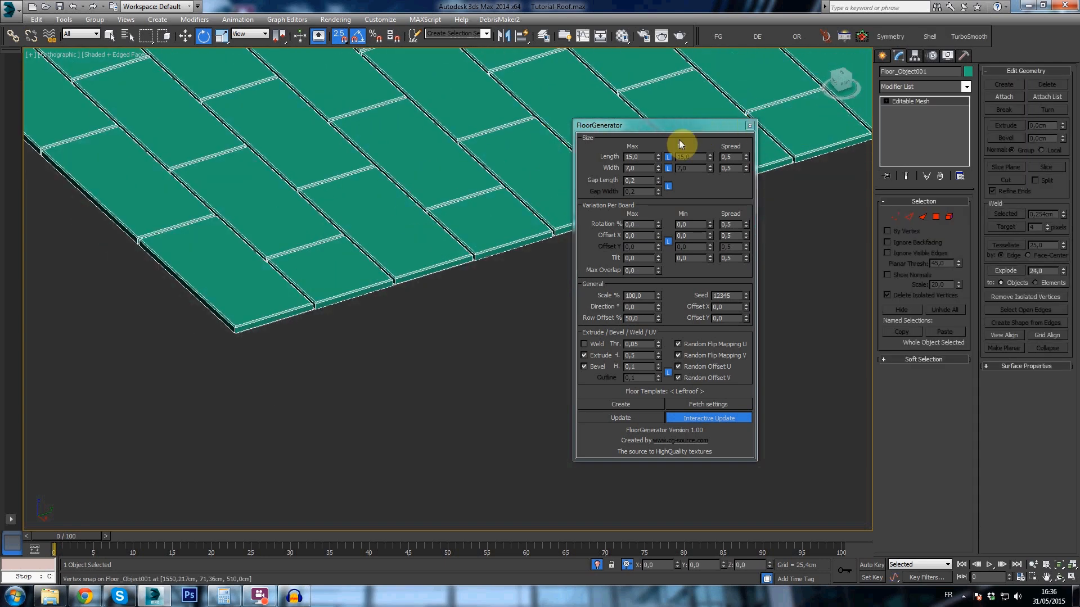
drag(663, 130, 82, 553)
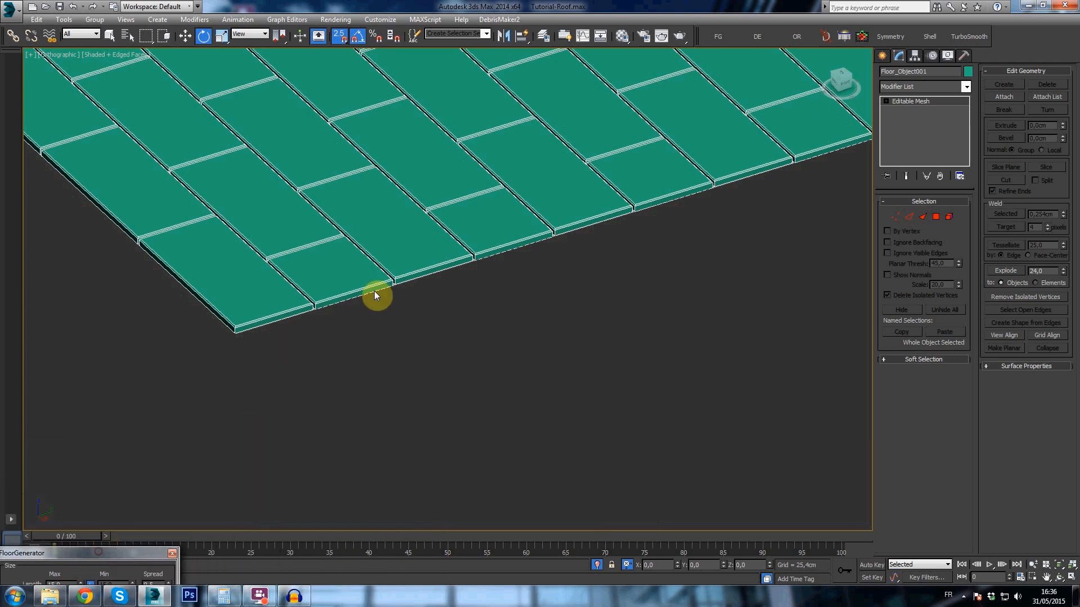
drag(374, 291, 389, 286)
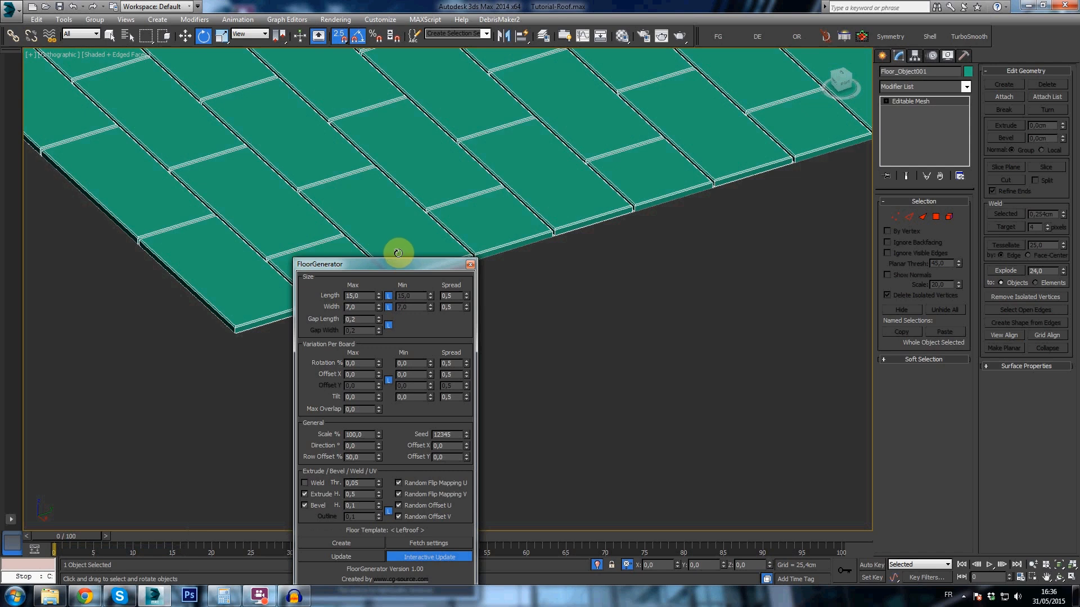
drag(403, 269, 142, 530)
- Convert the generated left roof tiles to an Editable Poly
scroll(553, 164, down, 4)
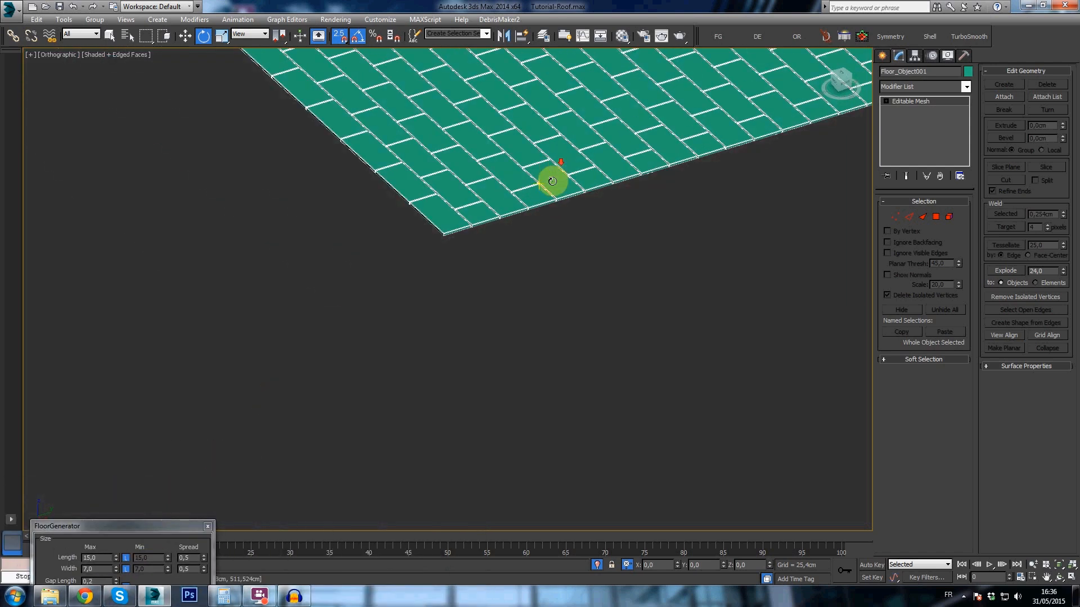
middle_drag(534, 166, 466, 313)
middle_drag(627, 235, 574, 322)
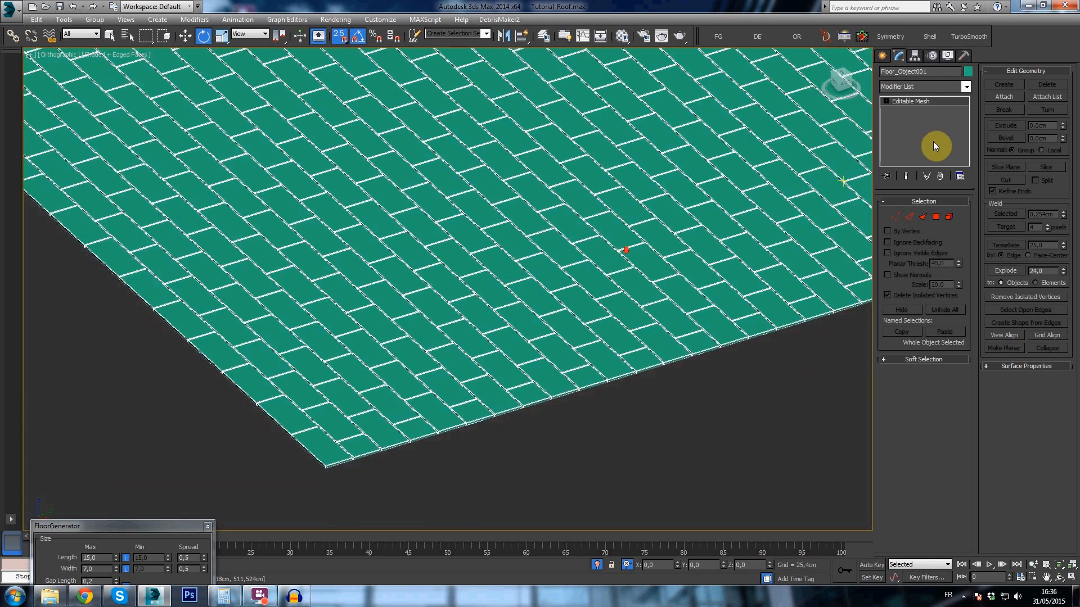
right_click(913, 106)
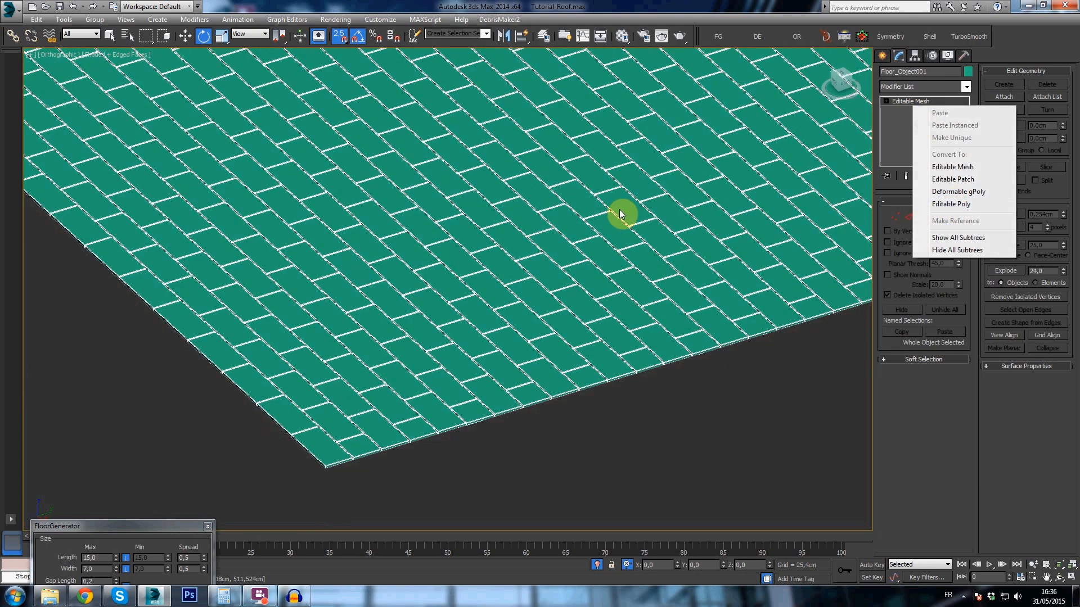
click(952, 205)
- Select all left roof tiles as elements and scale them to about 141% along Y so that neighbouring tiles overlap
middle_drag(564, 227, 440, 285)
scroll(487, 265, down, 5)
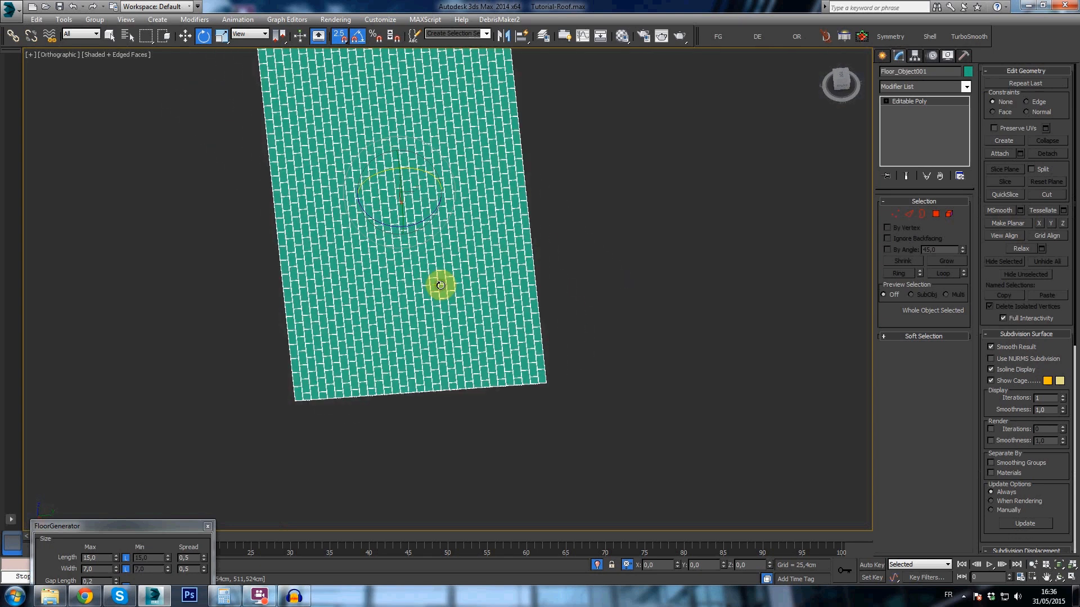
key(5)
click(441, 285)
middle_drag(444, 245, 472, 318)
key(ctrl+a)
click(842, 80)
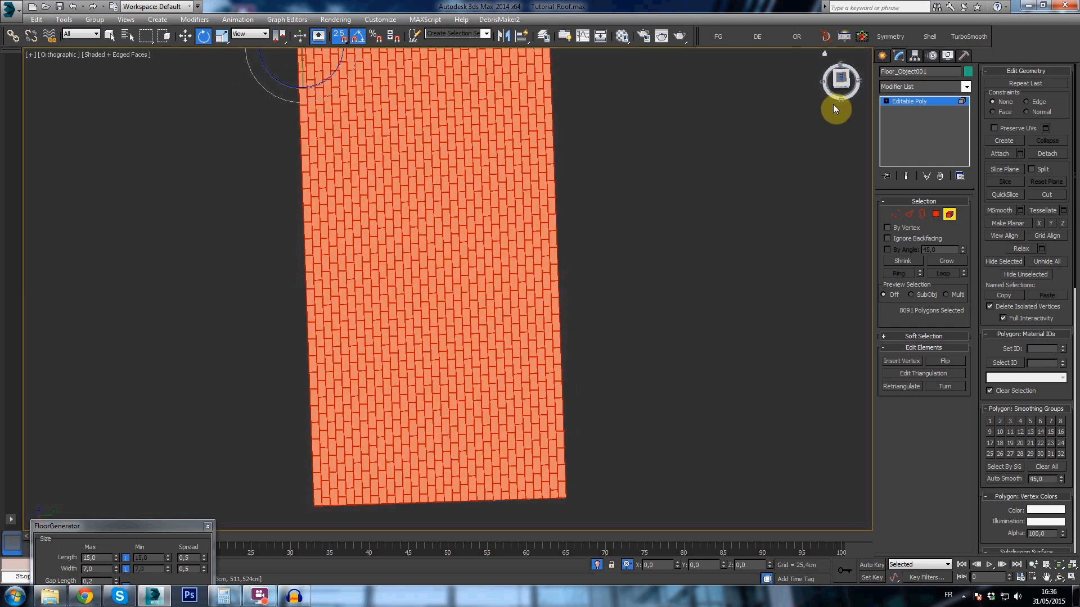
key(r)
middle_drag(469, 292, 466, 311)
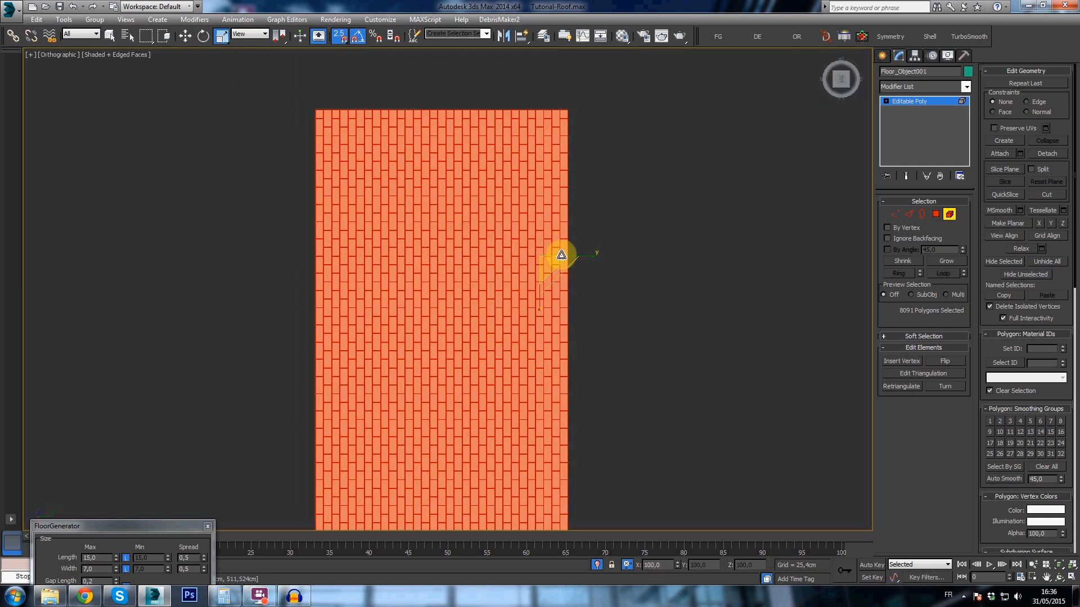
scroll(567, 261, up, 6)
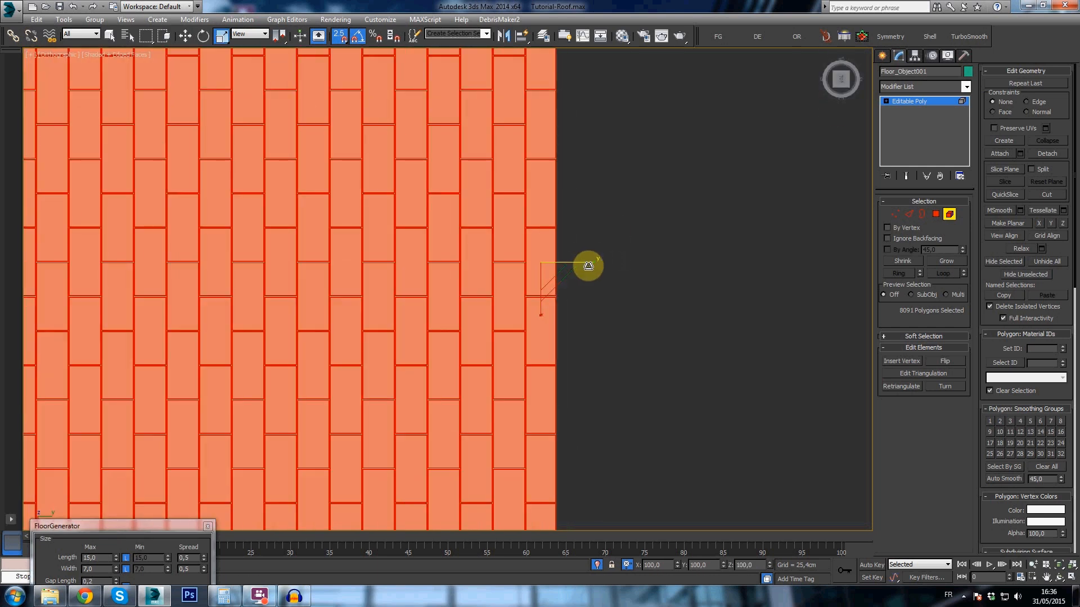
scroll(583, 263, up, 4)
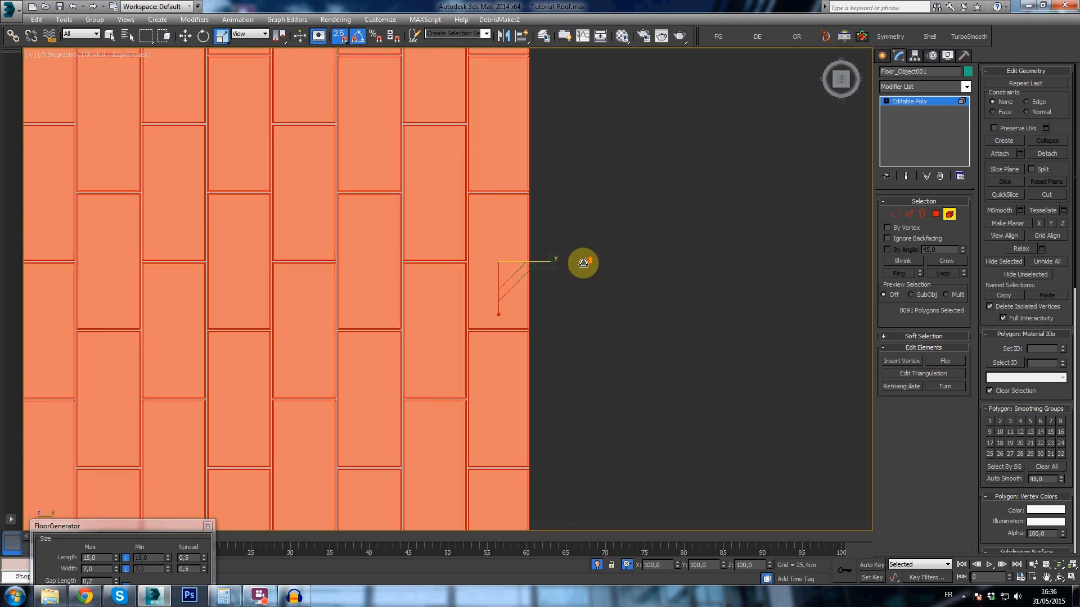
drag(549, 262, 565, 264)
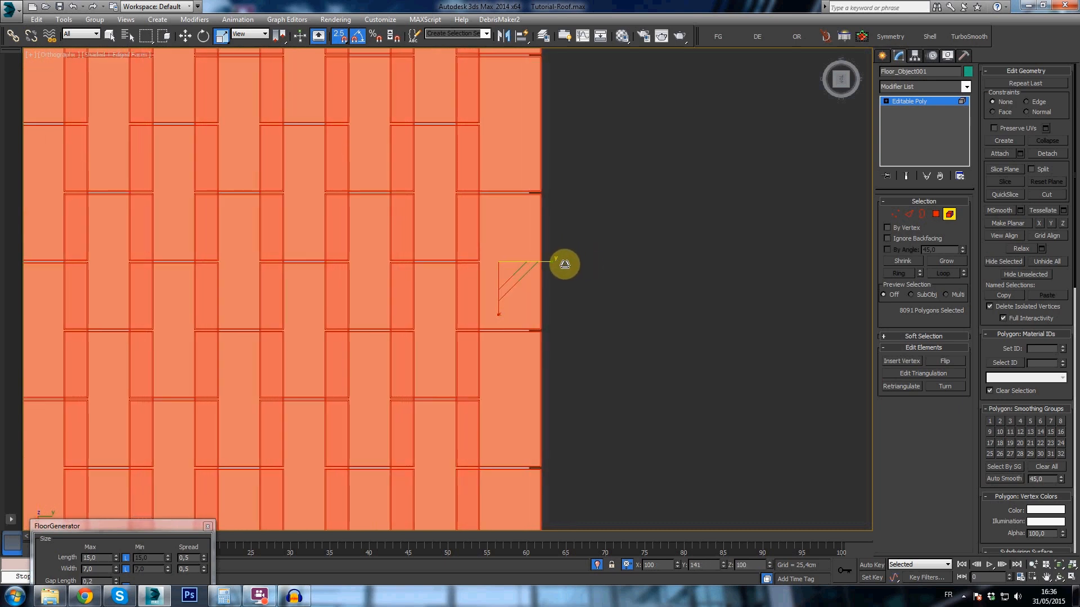
scroll(523, 219, up, 4)
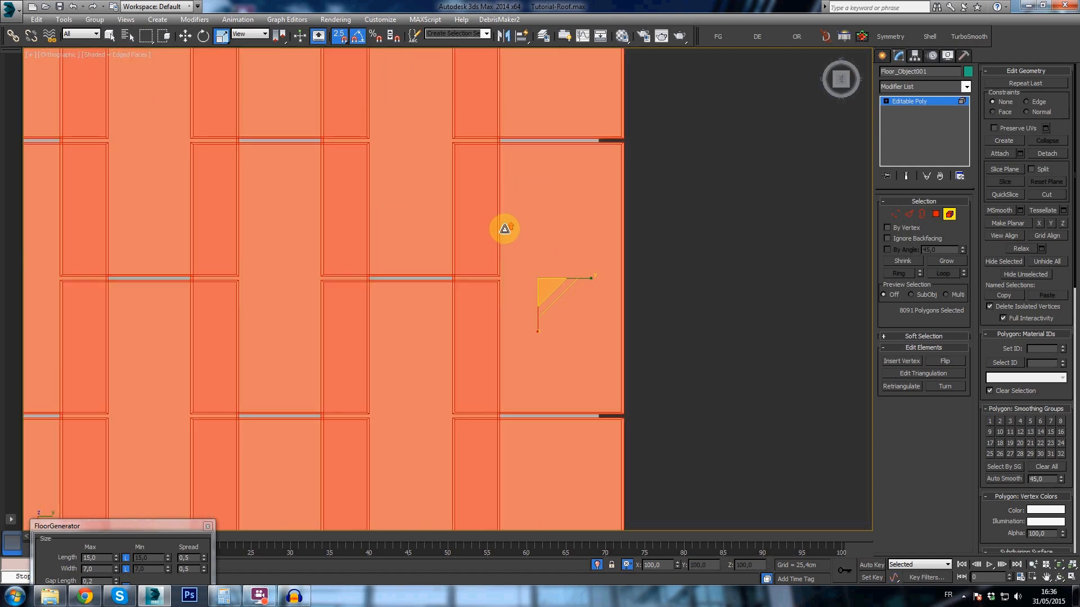
scroll(468, 209, down, 5)
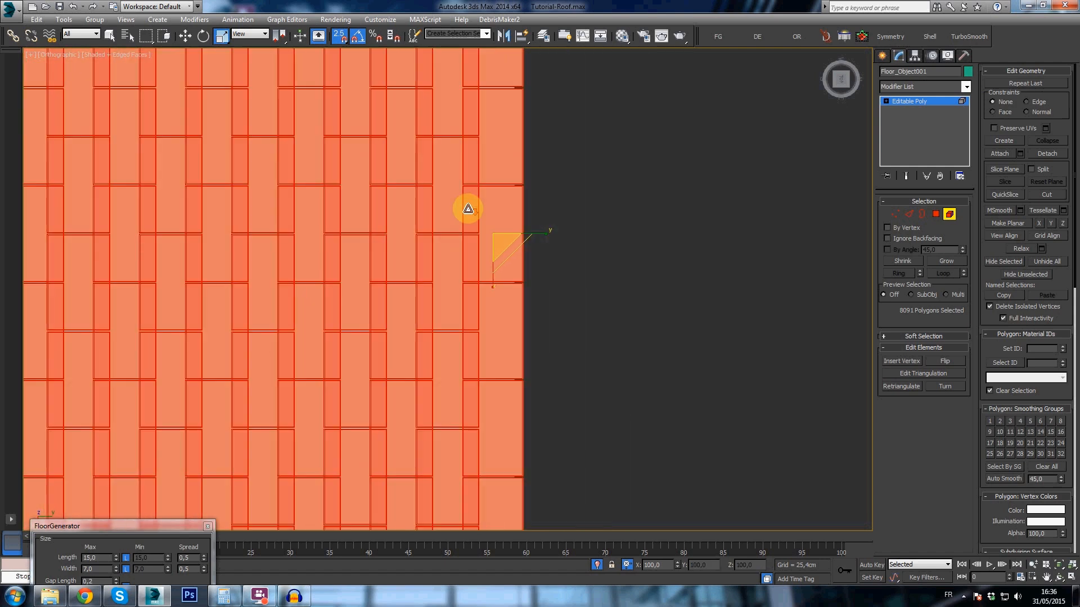
scroll(468, 204, down, 6)
- Rotate all selected tile elements by -5° about X so that each tile tilts over its neighbour
alt+middle_drag(470, 210, 390, 406)
scroll(428, 328, up, 3)
scroll(540, 137, up, 2)
key(e)
scroll(441, 240, up, 2)
alt+middle_drag(441, 240, 385, 263)
scroll(396, 197, down, 3)
scroll(385, 263, up, 3)
alt+middle_drag(390, 188, 393, 203)
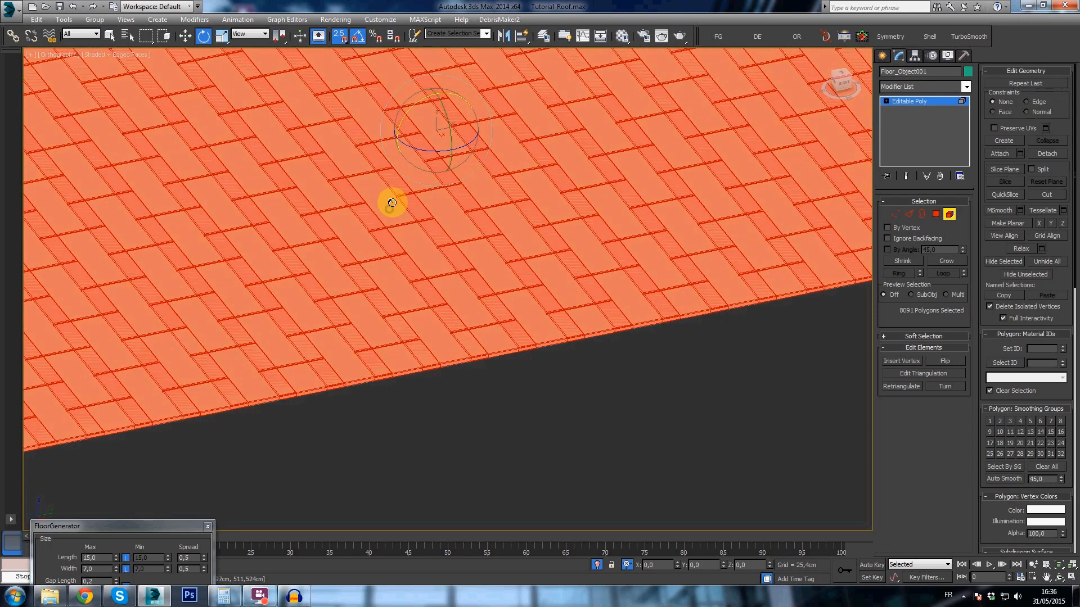
scroll(460, 217, up, 2)
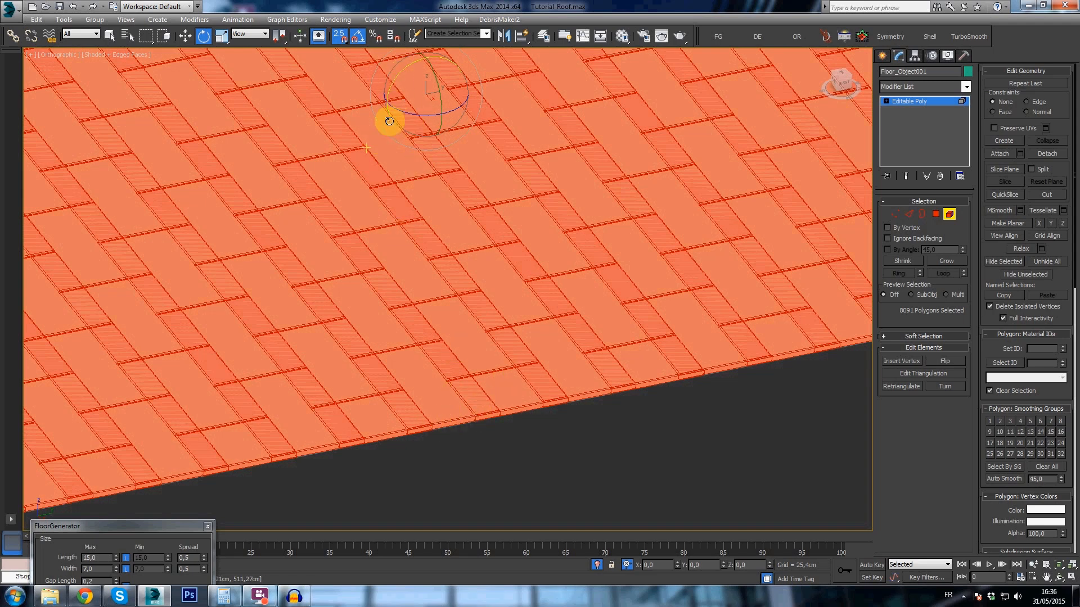
drag(399, 78, 399, 78)
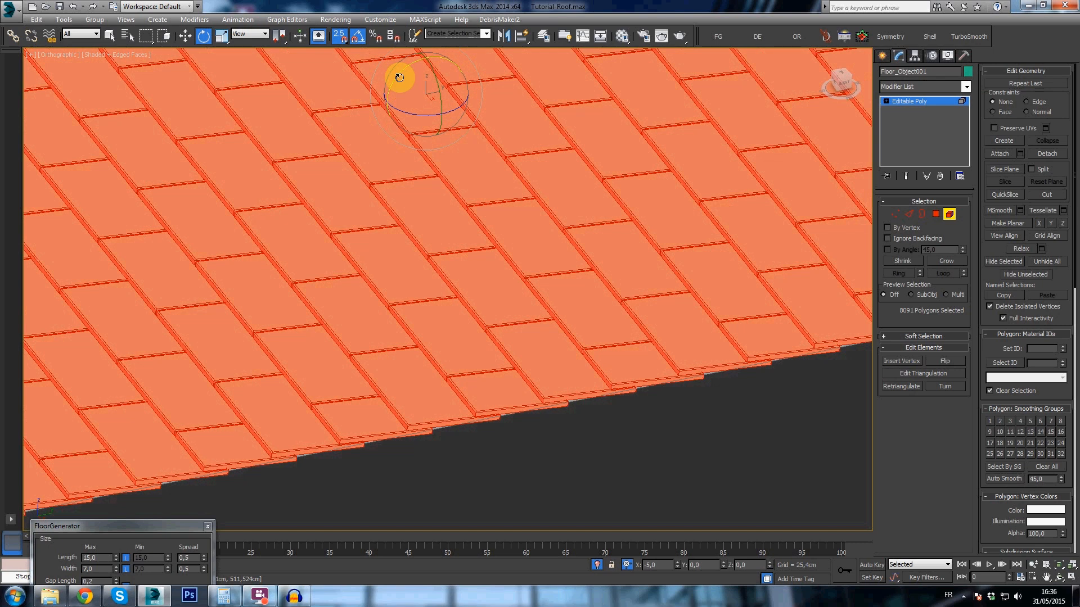
- Leave element editing and rotate the left roof tiles with the Leftroof plane onto the house's left slope
scroll(583, 384, up, 3)
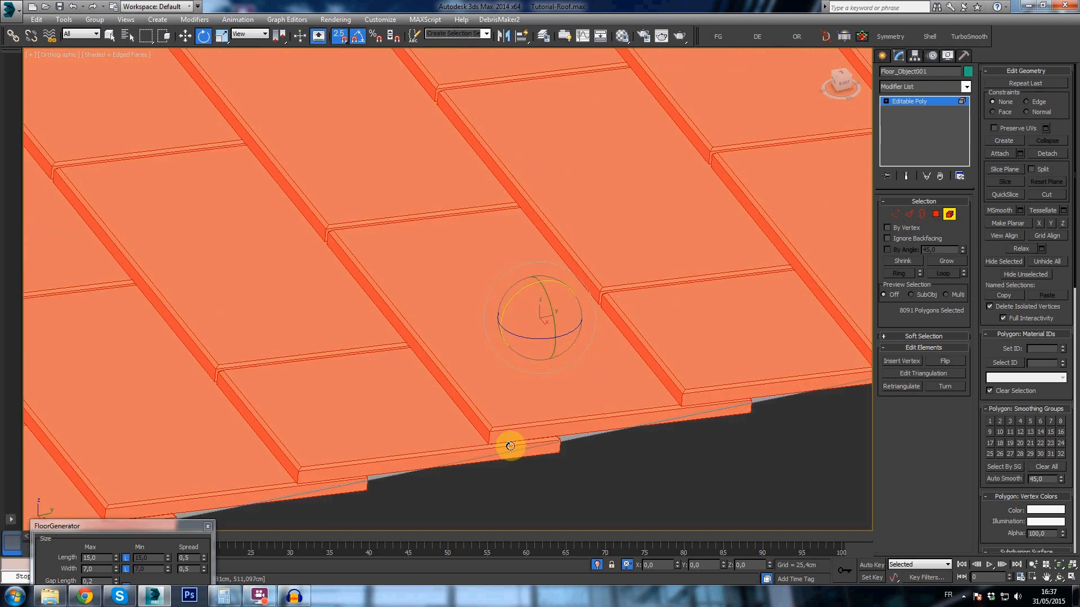
scroll(511, 434, down, 2)
scroll(511, 319, down, 4)
scroll(509, 320, up, 2)
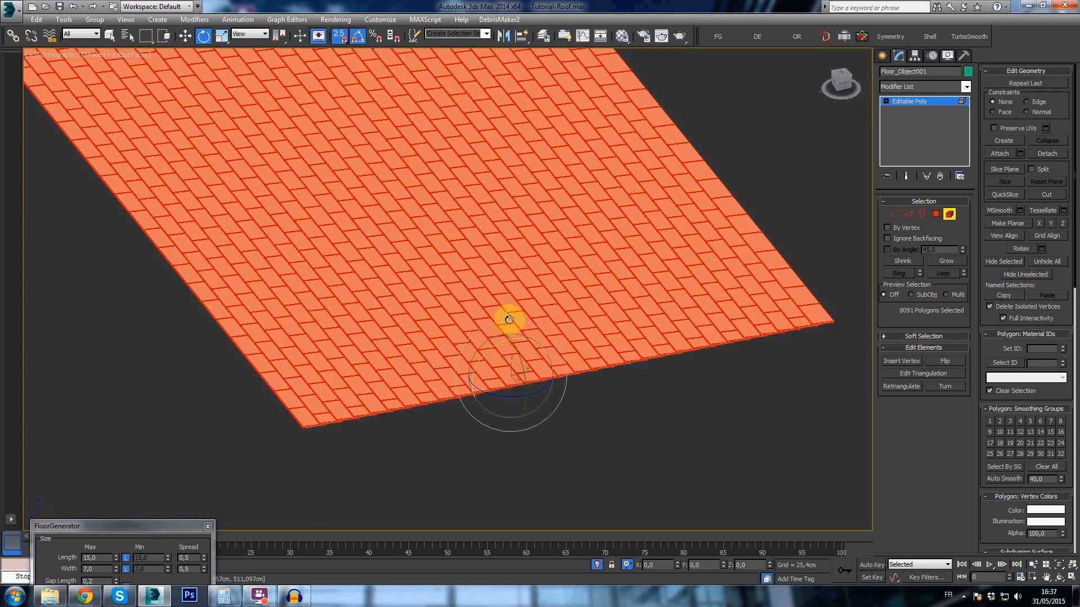
click(881, 56)
alt+middle_drag(510, 299, 405, 174)
drag(354, 141, 333, 158)
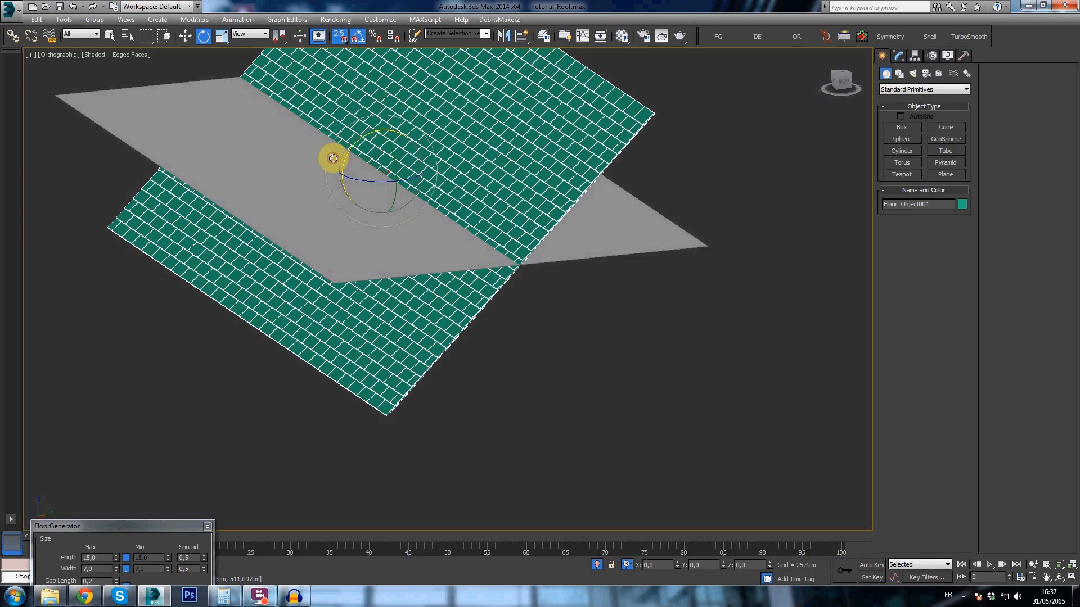
alt+middle_drag(381, 272, 391, 306)
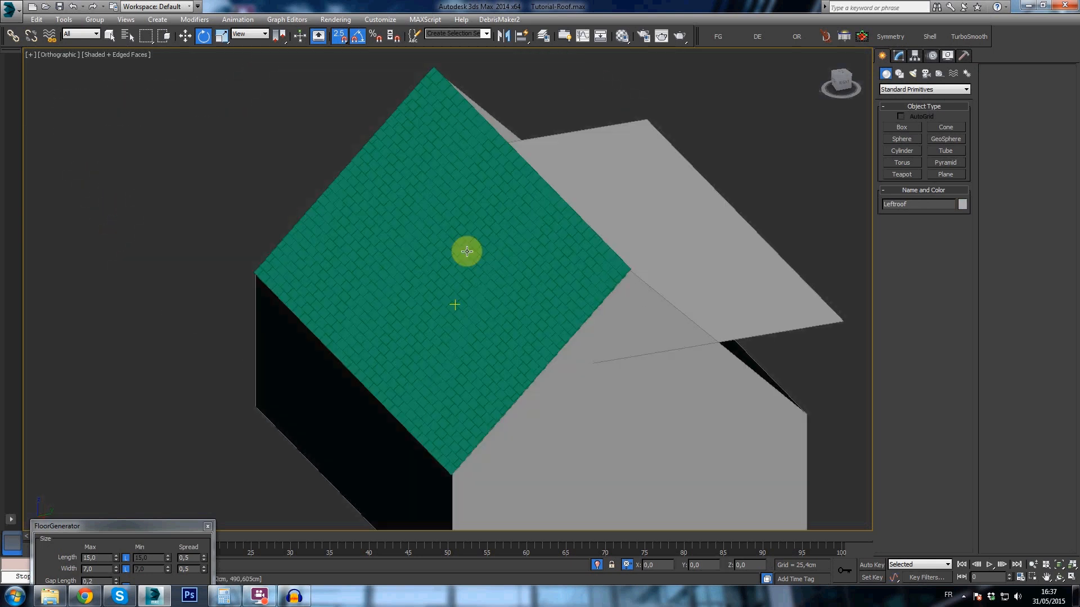
- Examine how the tiled left slope meets the ridge beside the flat right roof plane
click(481, 250)
mouse_move(523, 256)
alt+middle_down()
mouse_move(583, 246)
mouse_move(520, 241)
alt+middle_up()
click(600, 224)
middle_drag(600, 223, 494, 226)
scroll(494, 226, up, 2)
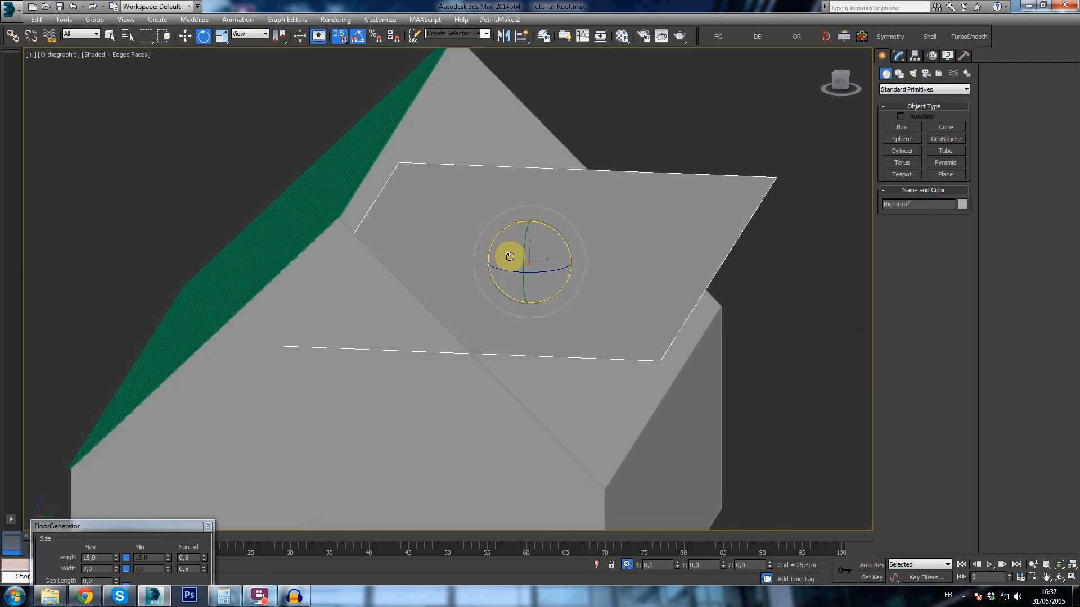
drag(190, 527, 168, 310)
alt+middle_drag(278, 278, 496, 260)
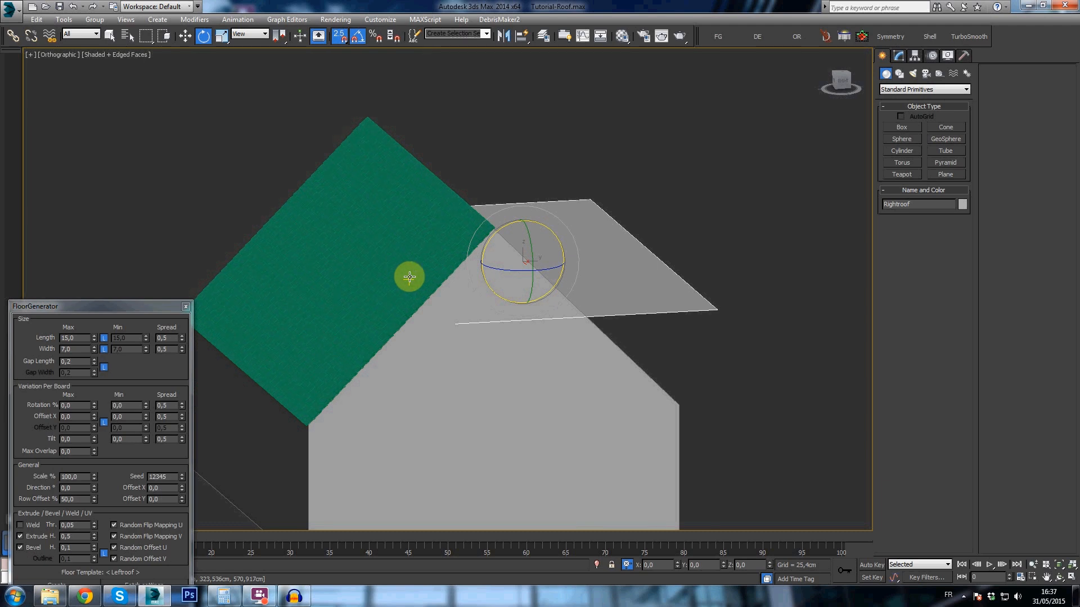
scroll(446, 265, up, 4)
click(453, 208)
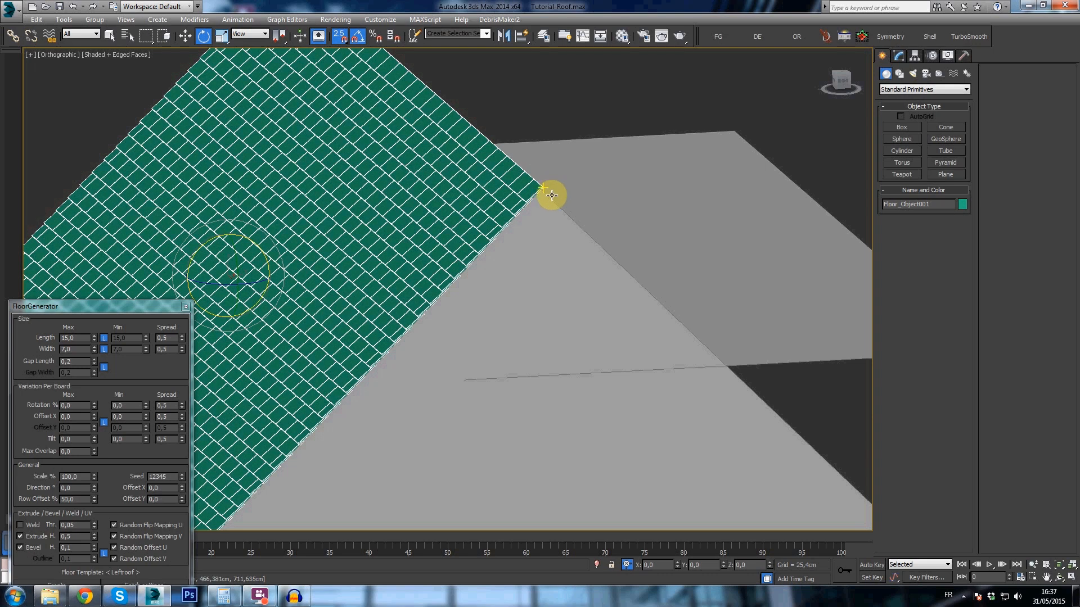
scroll(429, 203, down, 2)
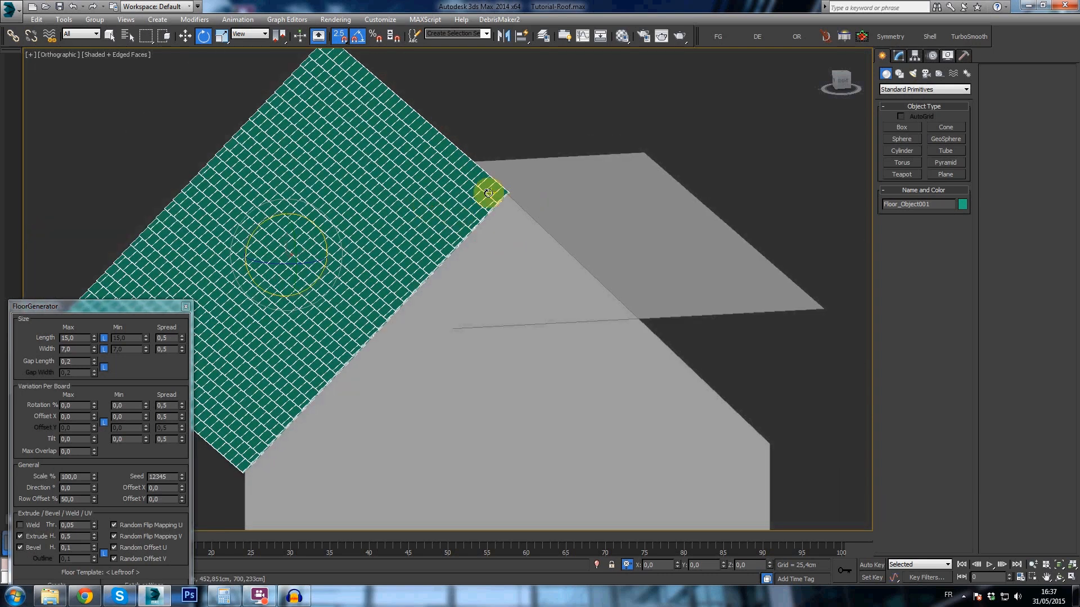
middle_drag(526, 214, 445, 202)
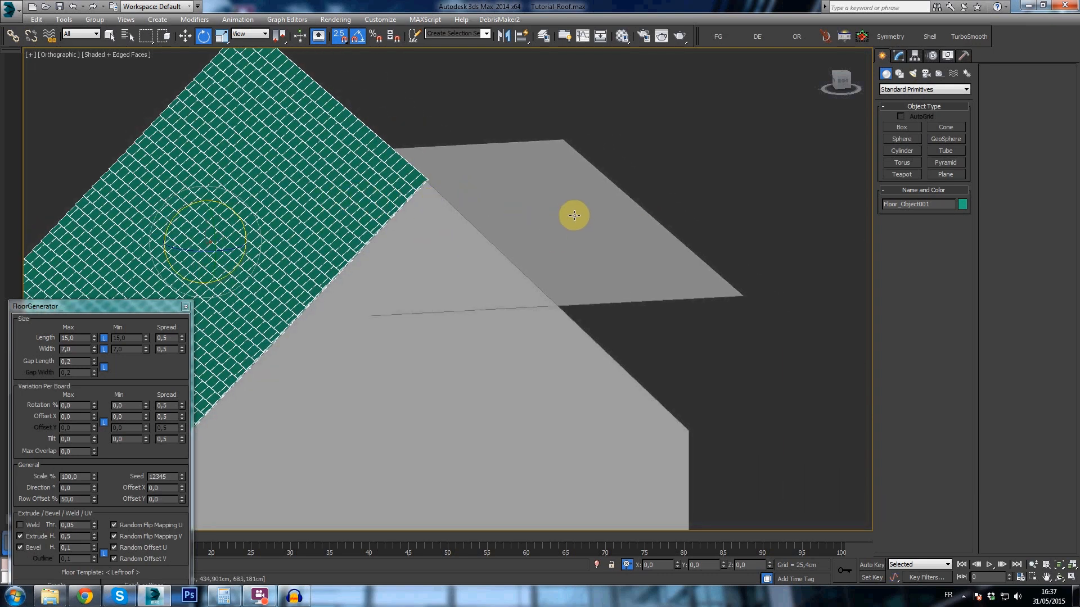
- Generate tiles on the Rightroof plane using the same FloorGenerator settings
click(556, 230)
alt+middle_drag(517, 332, 267, 450)
drag(113, 301, 210, 123)
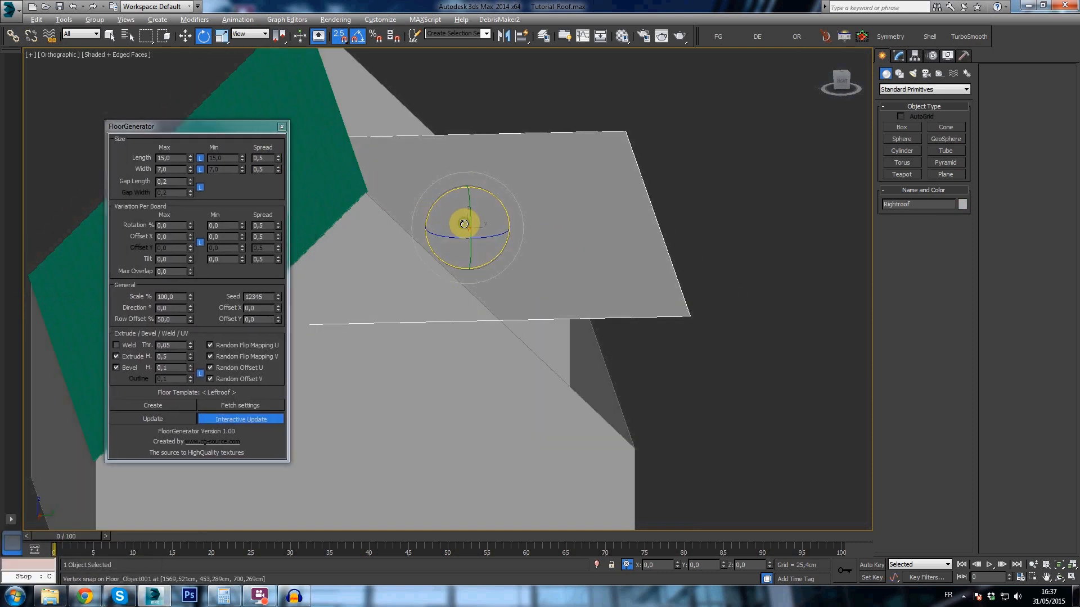
alt+middle_drag(464, 224, 413, 239)
click(168, 407)
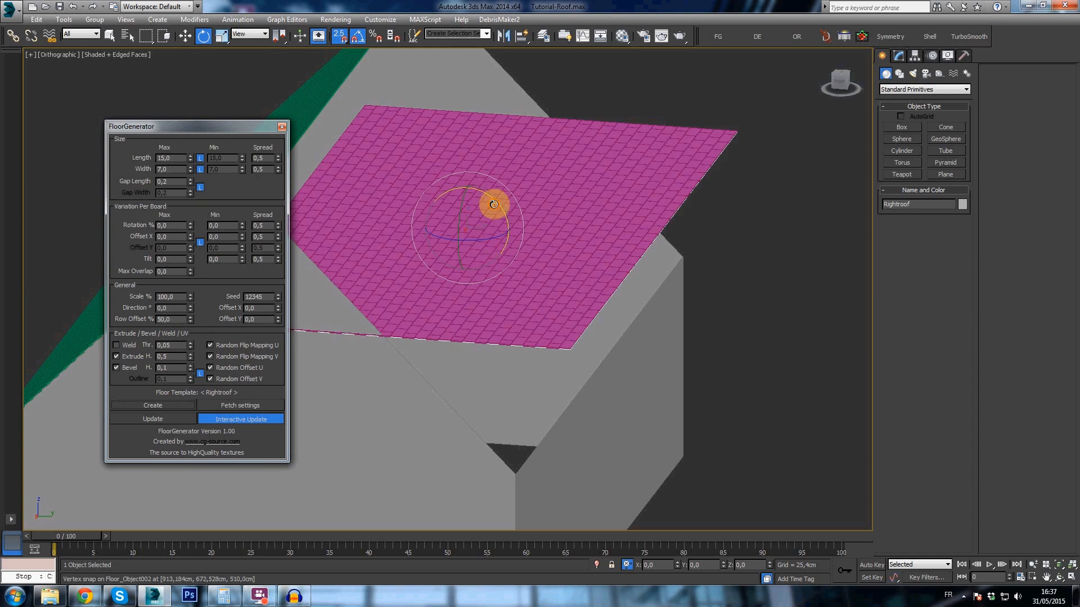
- Convert the new right roof tiles to an Editable Poly
click(899, 59)
right_click(899, 111)
click(908, 209)
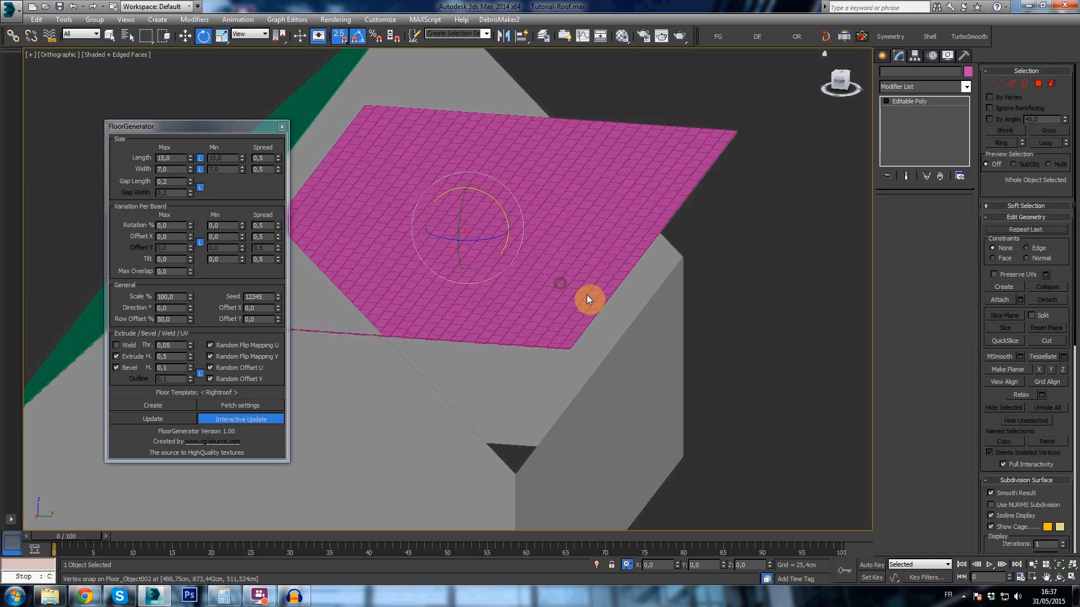
- Select all right roof tiles as elements and scale them to about 147% along Y
key(4)
key(ctrl+a)
key(r)
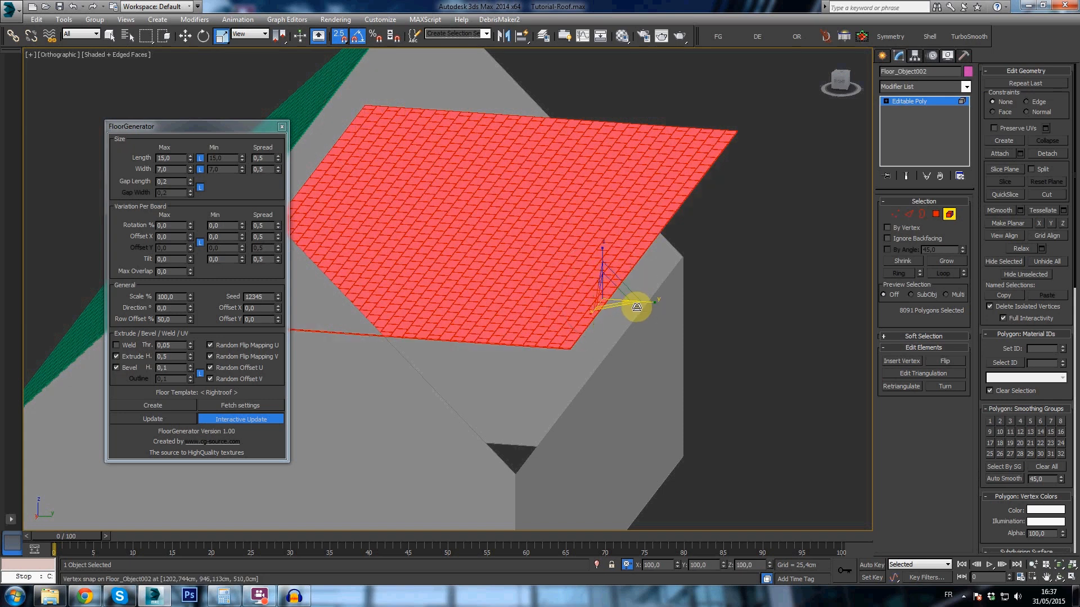
drag(655, 304, 670, 305)
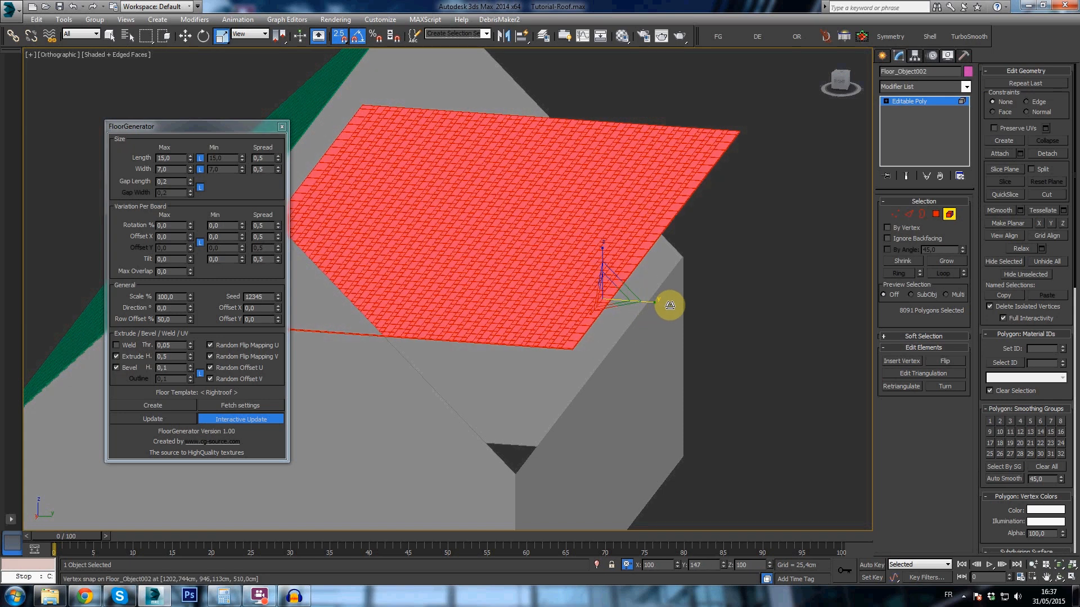
- Rotate each of the selected right roof tiles 5° about X so the rows overlap
scroll(609, 337, up, 5)
key(e)
drag(640, 145, 637, 144)
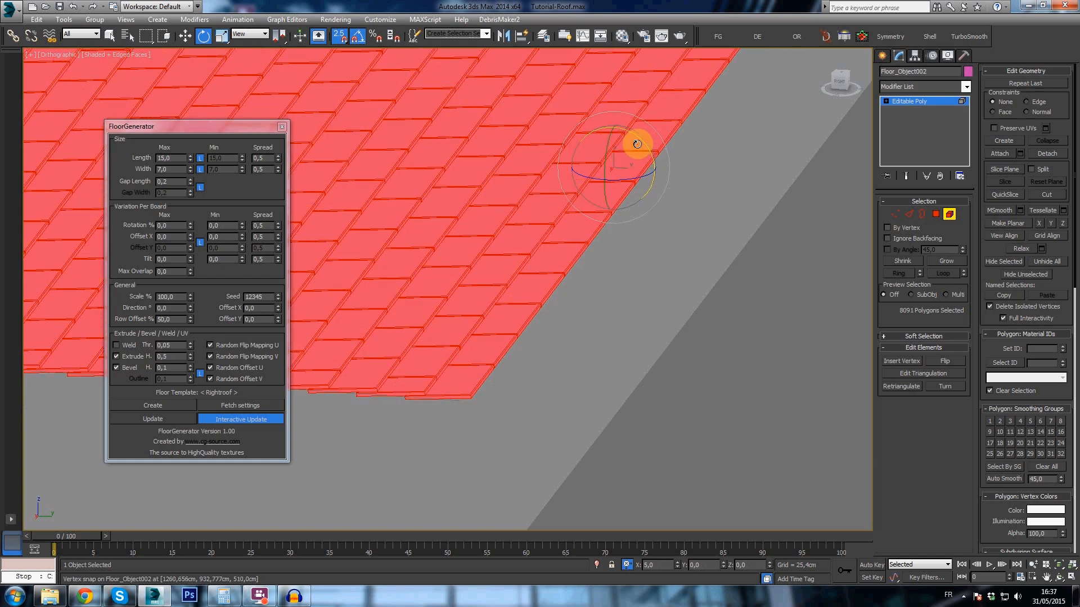
click(884, 56)
- Rotate the right roof tiles back onto the house's slope and delete the flat Rightroof template plane
scroll(509, 169, down, 4)
middle_drag(508, 169, 646, 310)
drag(512, 192, 535, 208)
click(587, 206)
scroll(588, 206, down, 3)
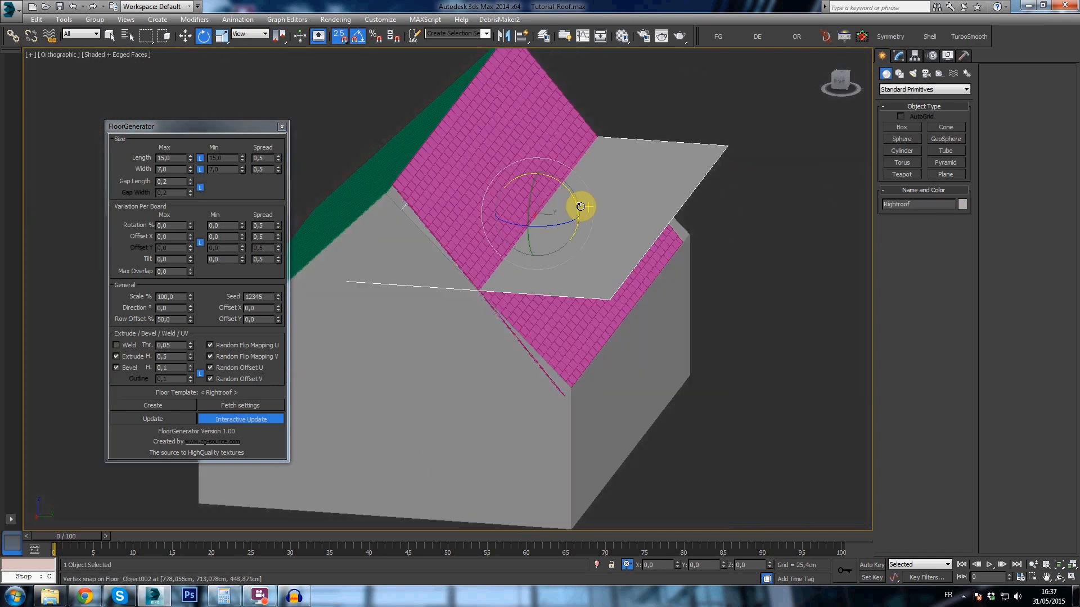
key(Delete)
- Attach the left roof tiles to the right roof tiles so both slopes form one object
click(485, 197)
drag(557, 180, 552, 179)
click(901, 55)
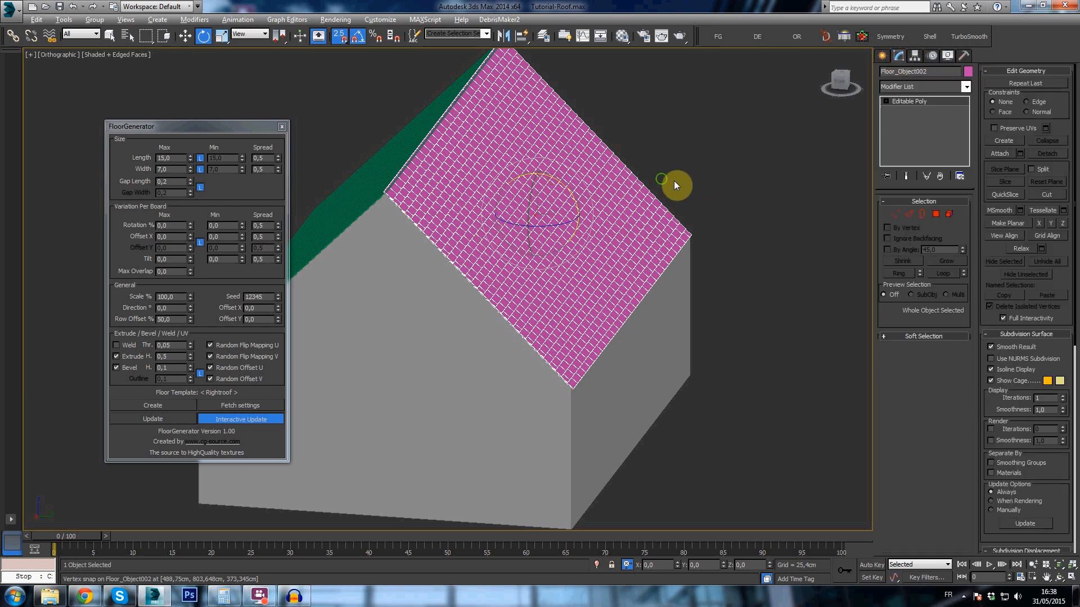
alt+middle_drag(677, 184, 984, 128)
click(1001, 153)
click(450, 193)
alt+middle_drag(444, 222, 858, 210)
click(883, 55)
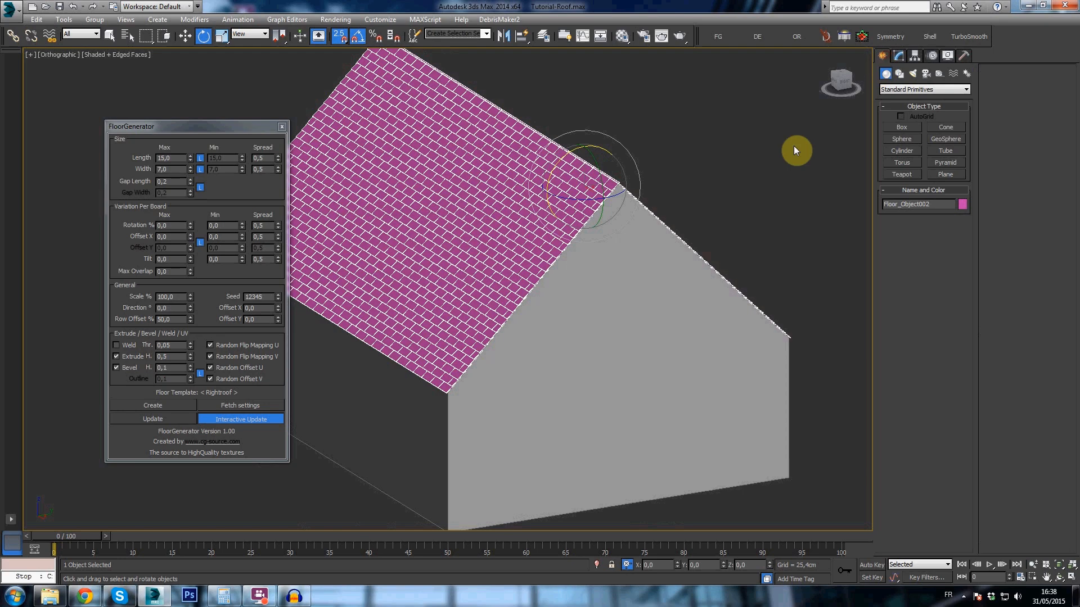
- Turn off the edged-faces display and inspect the tiled slope up close
click(794, 148)
scroll(706, 261, down, 1)
scroll(706, 261, up, 1)
key(F4)
mouse_move(644, 291)
alt+middle_down()
mouse_move(508, 214)
mouse_move(585, 243)
mouse_move(511, 177)
mouse_move(545, 175)
alt+middle_up()
scroll(555, 224, up, 6)
click(555, 224)
scroll(555, 224, down, 5)
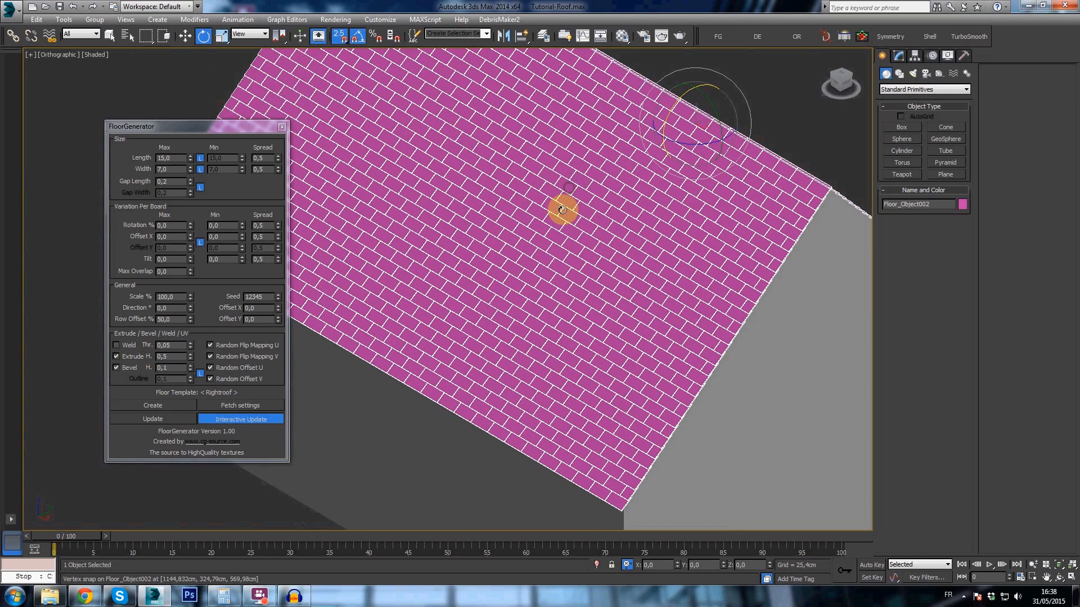
- Select individual roof tiles as elements to check each tile's material ID
scroll(562, 210, down, 2)
key(5)
scroll(613, 262, up, 5)
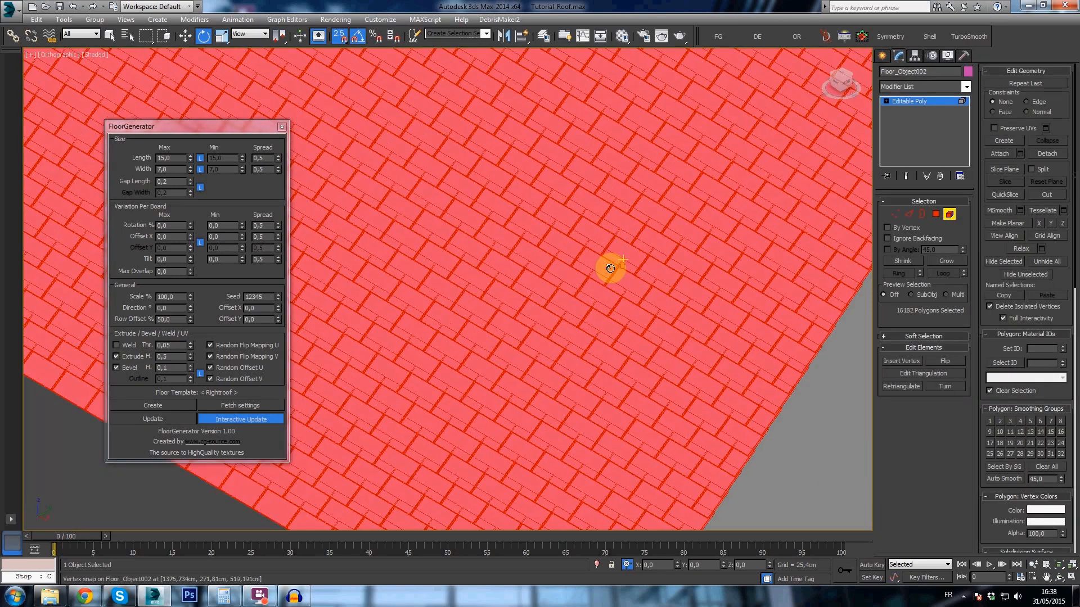
click(556, 203)
drag(559, 198, 518, 137)
click(644, 142)
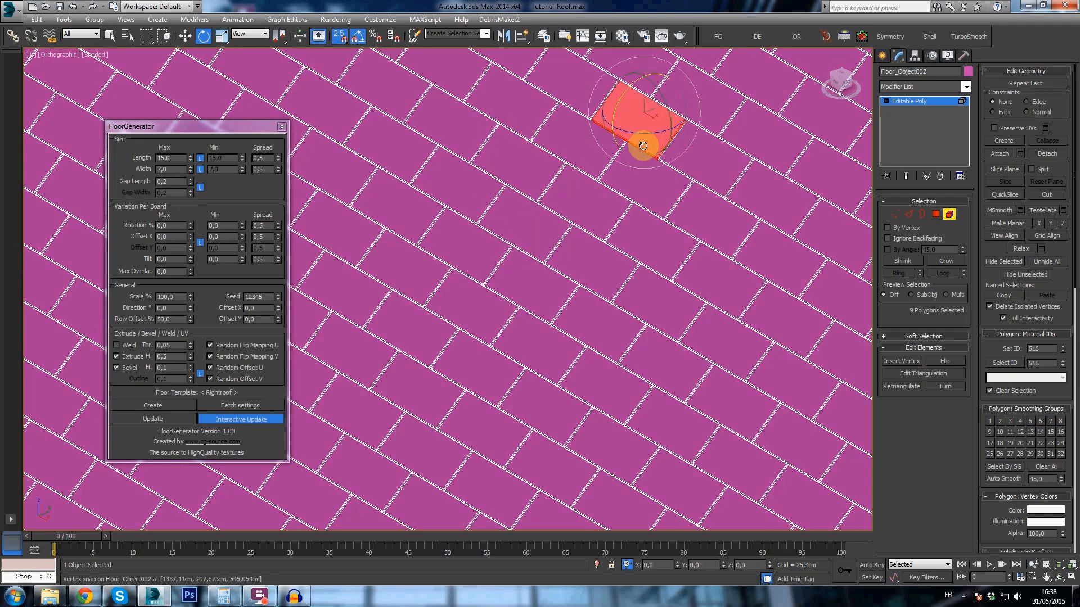
click(471, 303)
scroll(596, 353, down, 3)
scroll(596, 353, down, 2)
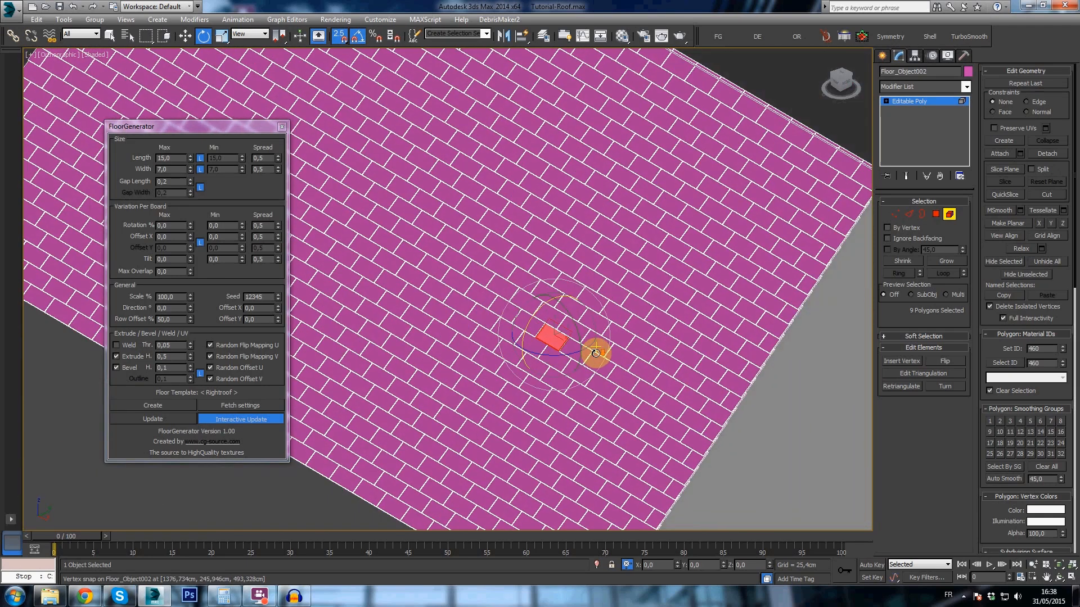
scroll(596, 353, down, 3)
middle_drag(612, 340, 631, 285)
alt+middle_drag(631, 285, 606, 290)
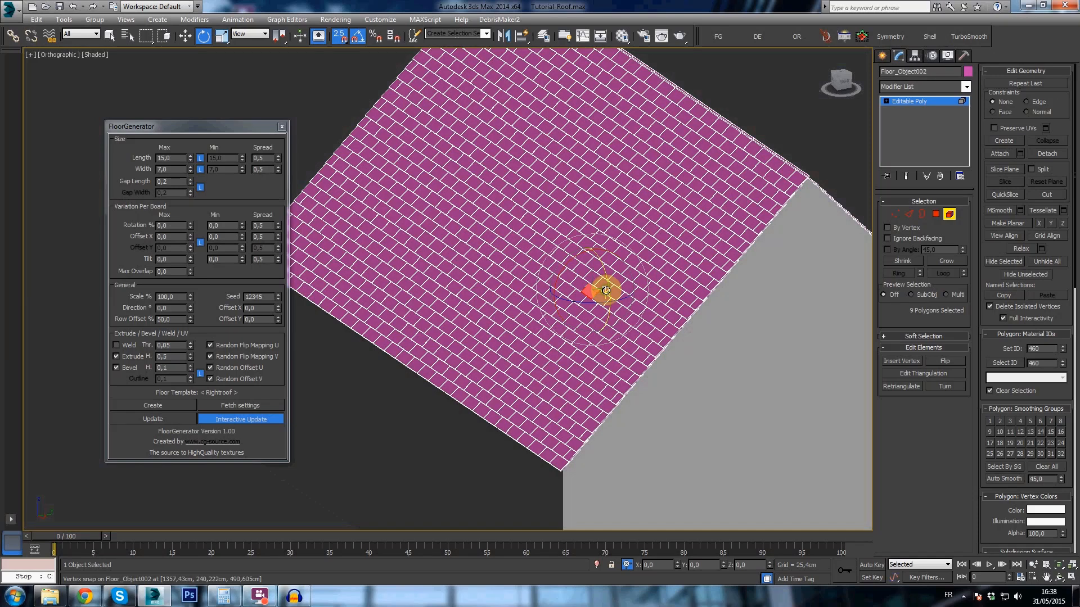
scroll(599, 333, up, 5)
scroll(578, 283, up, 5)
click(578, 283)
click(593, 236)
scroll(594, 222, down, 6)
scroll(684, 165, down, 2)
click(883, 55)
- Hide the House_1 layer and show the House_2 layer
middle_drag(756, 203, 617, 334)
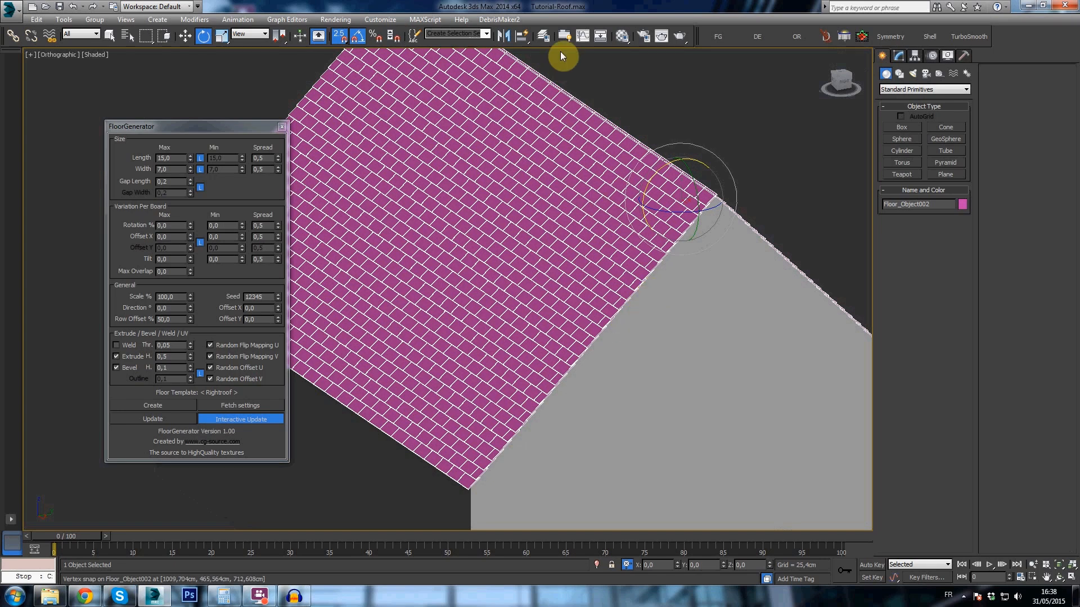
click(545, 37)
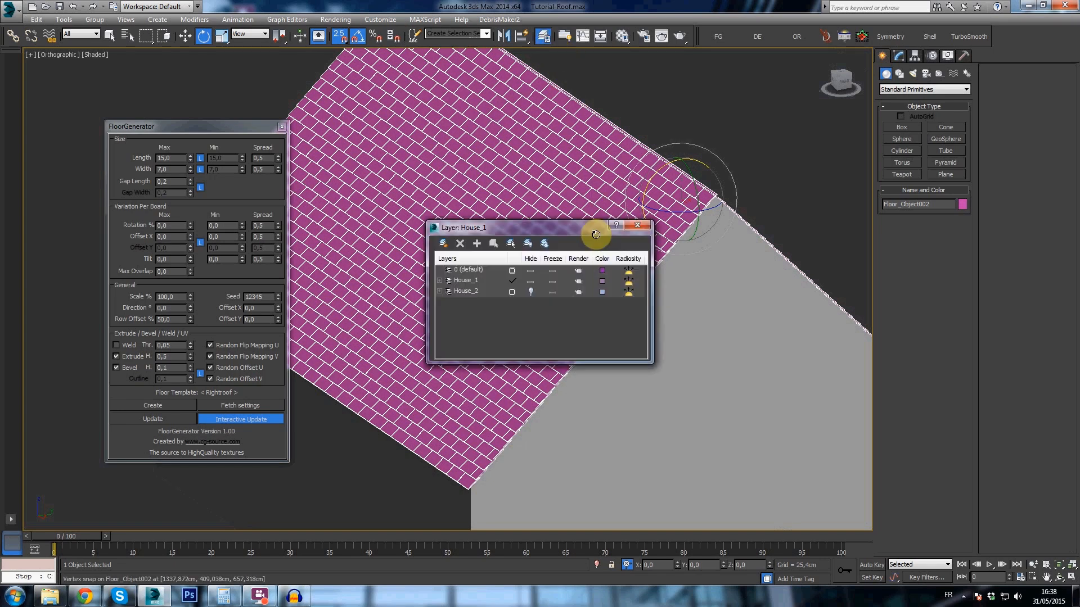
click(530, 281)
click(530, 292)
click(638, 227)
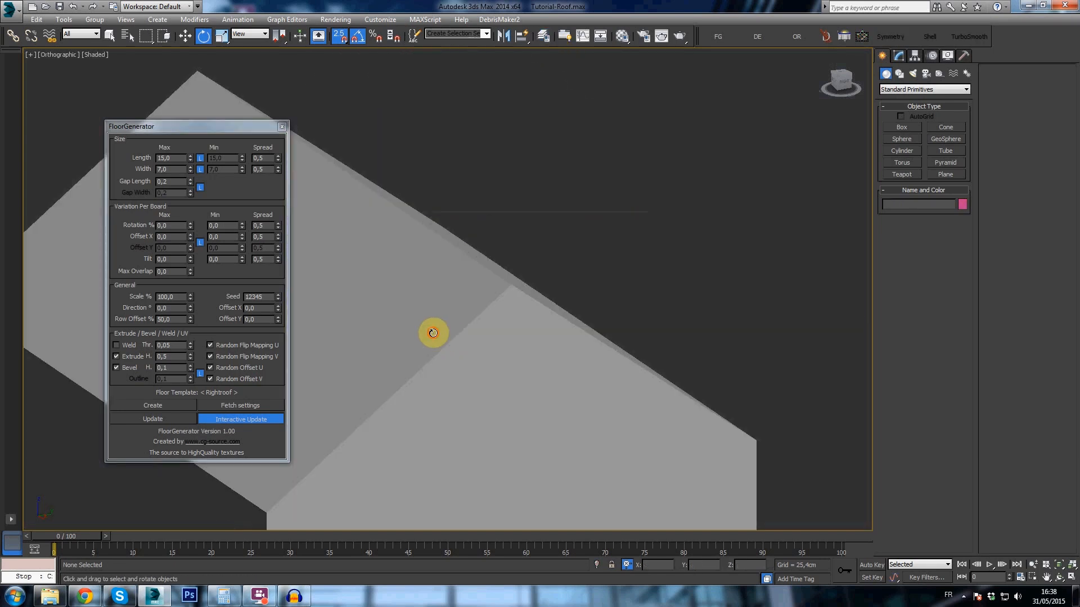
- Select the untiled house and examine its roof ridge and slopes from the side
click(433, 339)
middle_drag(433, 342, 542, 253)
scroll(572, 243, down, 2)
scroll(596, 233, up, 2)
alt+middle_drag(599, 211, 579, 180)
click(839, 79)
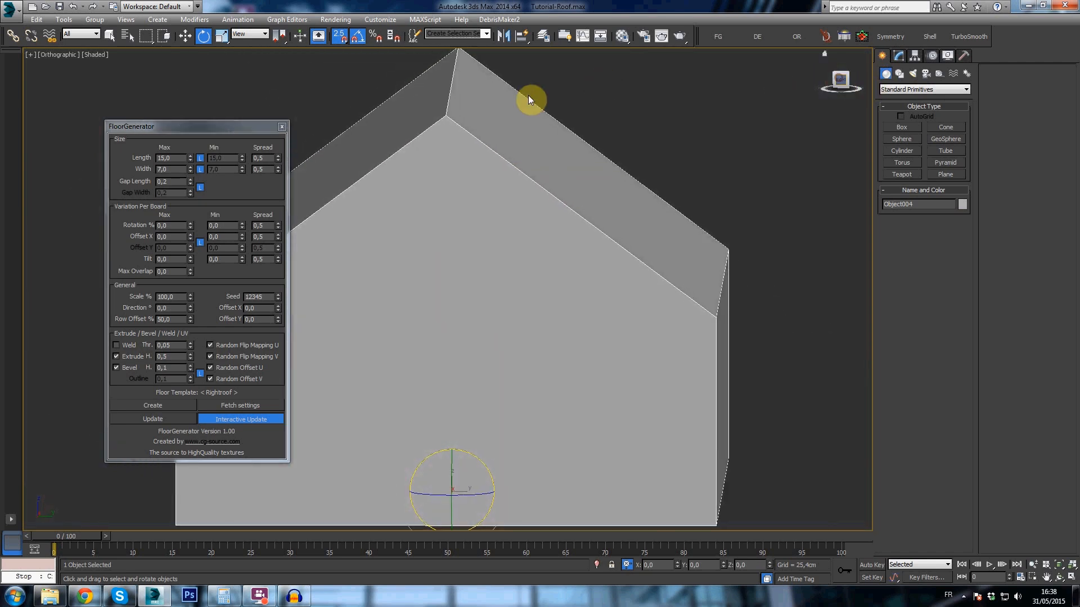
scroll(458, 89, up, 4)
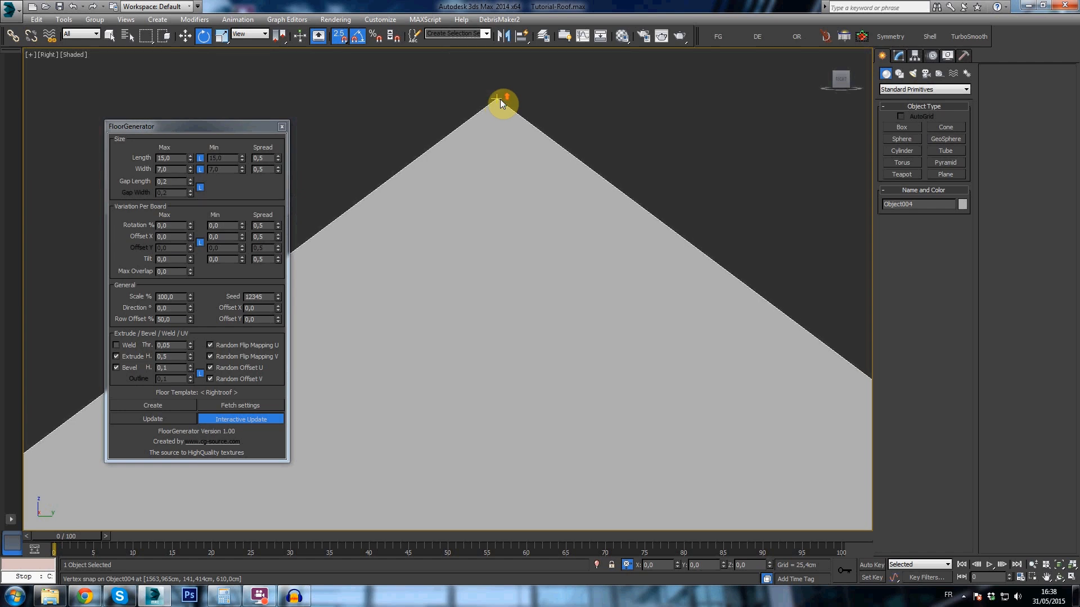
scroll(500, 101, down, 5)
- Detach the house's left and right roof slope polygons as two separate objects
alt+middle_drag(501, 102, 492, 220)
key(4)
click(495, 185)
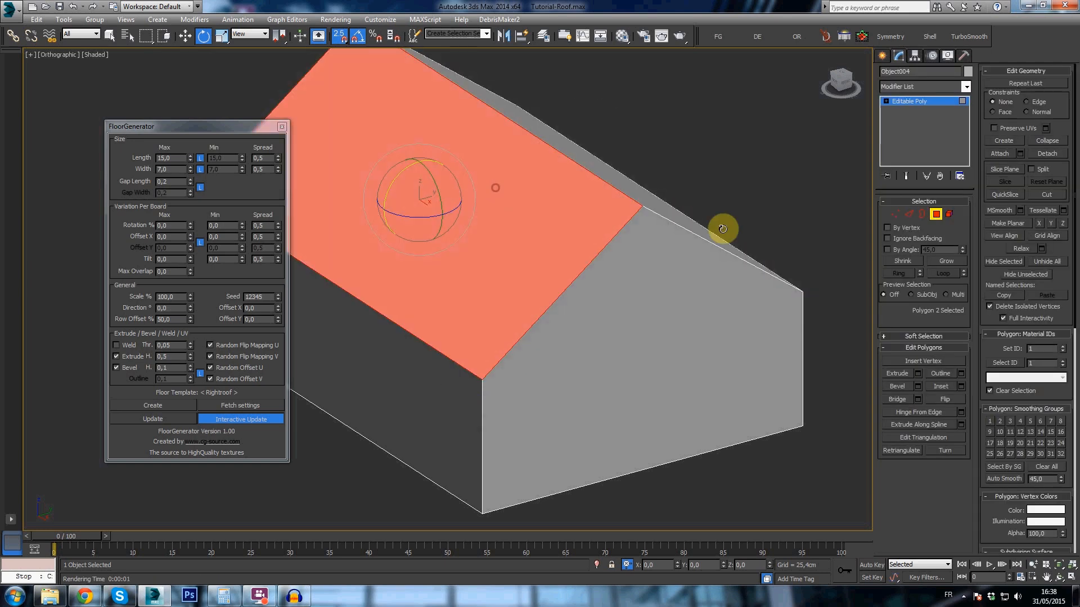
click(1047, 153)
key(Return)
click(650, 197)
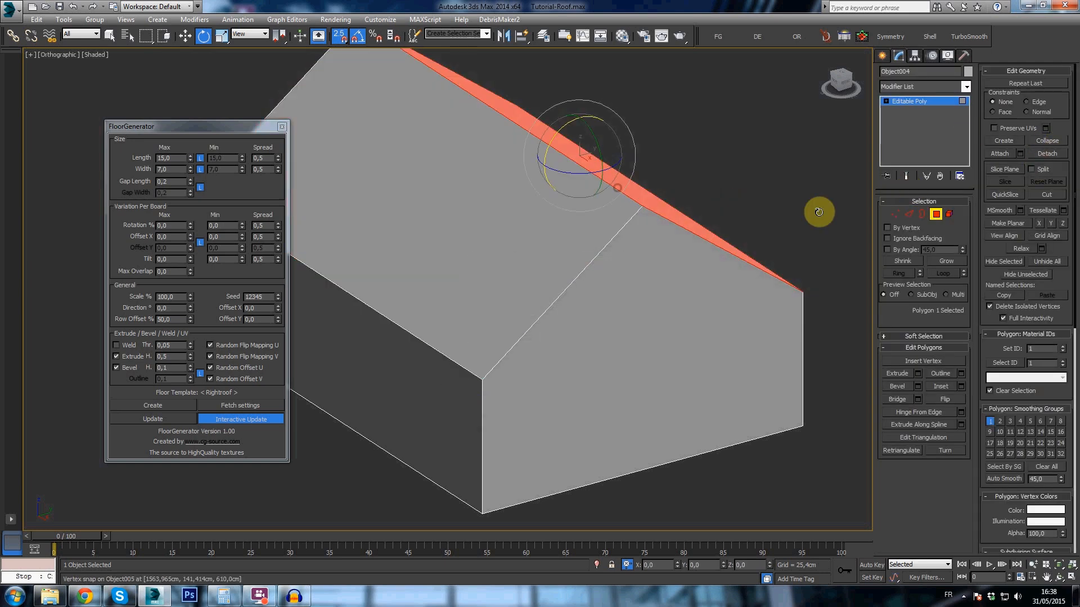
click(1045, 155)
key(Return)
click(883, 55)
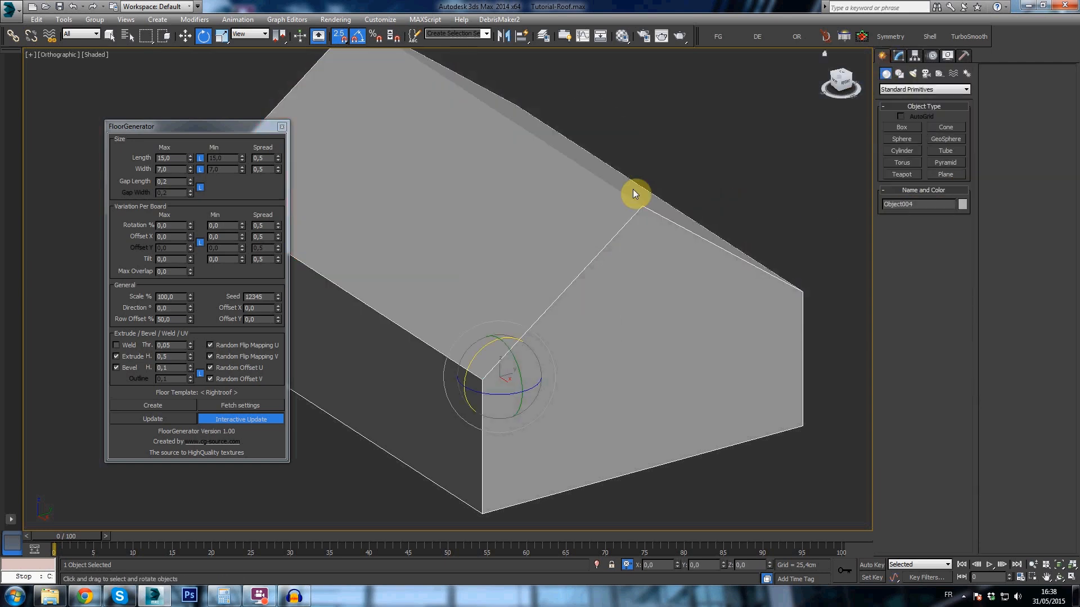
- Center the pivots of both detached roof planes on their own geometry
ctrl+click(599, 169)
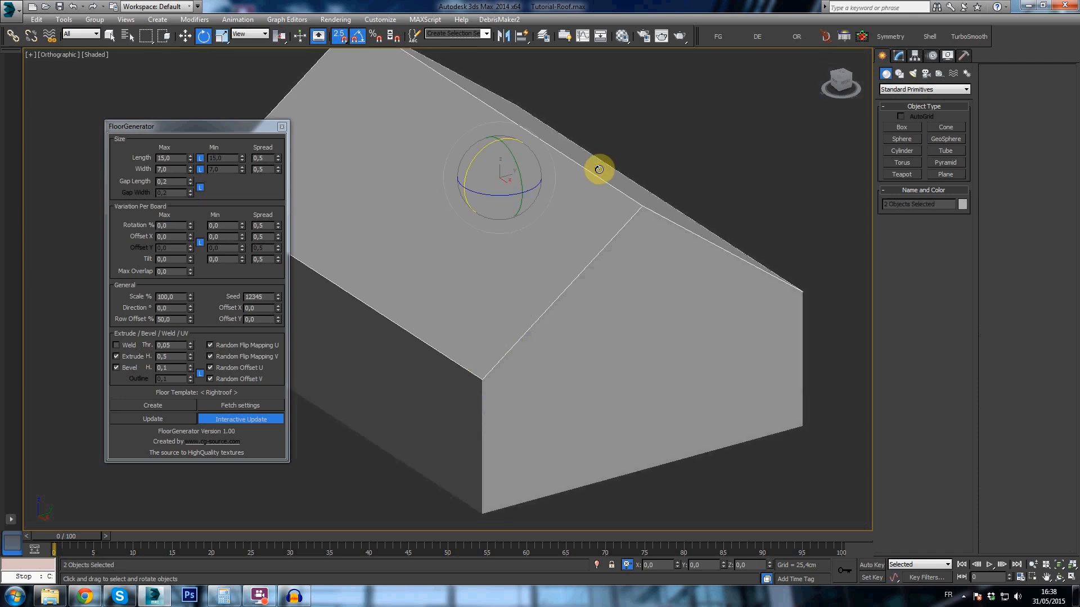
click(913, 56)
click(917, 184)
- Isolate the detached left roof plane
click(898, 56)
click(525, 205)
right_click(512, 206)
click(531, 114)
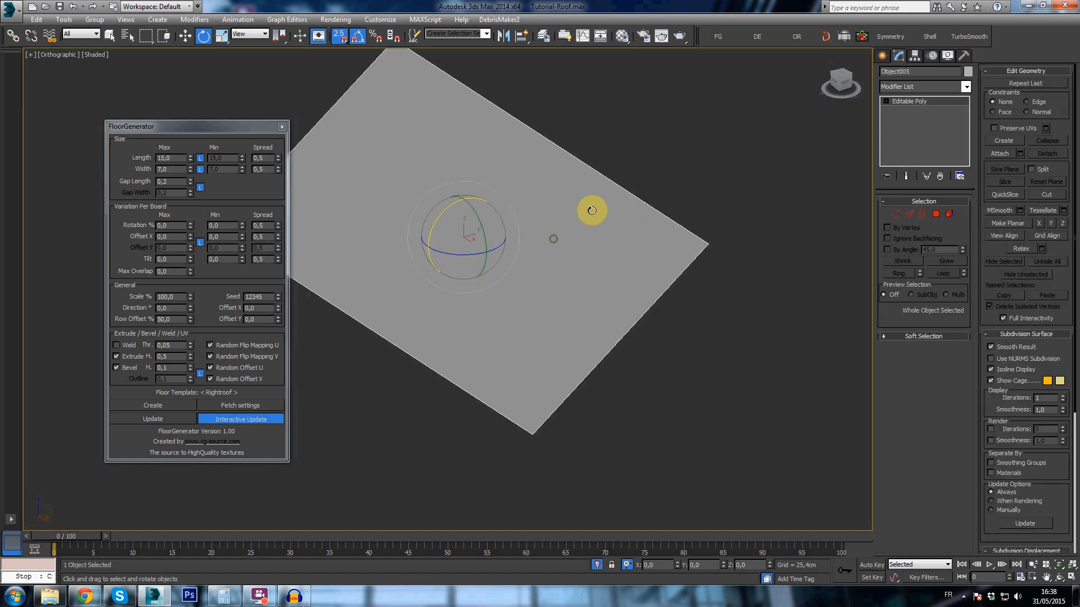
- Try to lay a Tape helper along the isolated roof plane's sloping edge
click(884, 56)
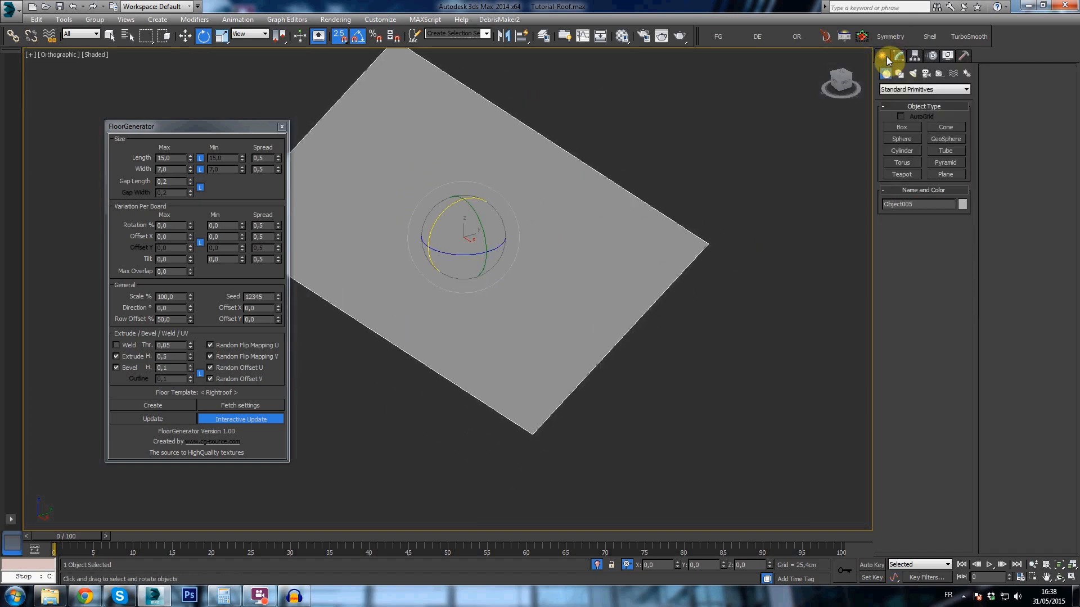
click(939, 75)
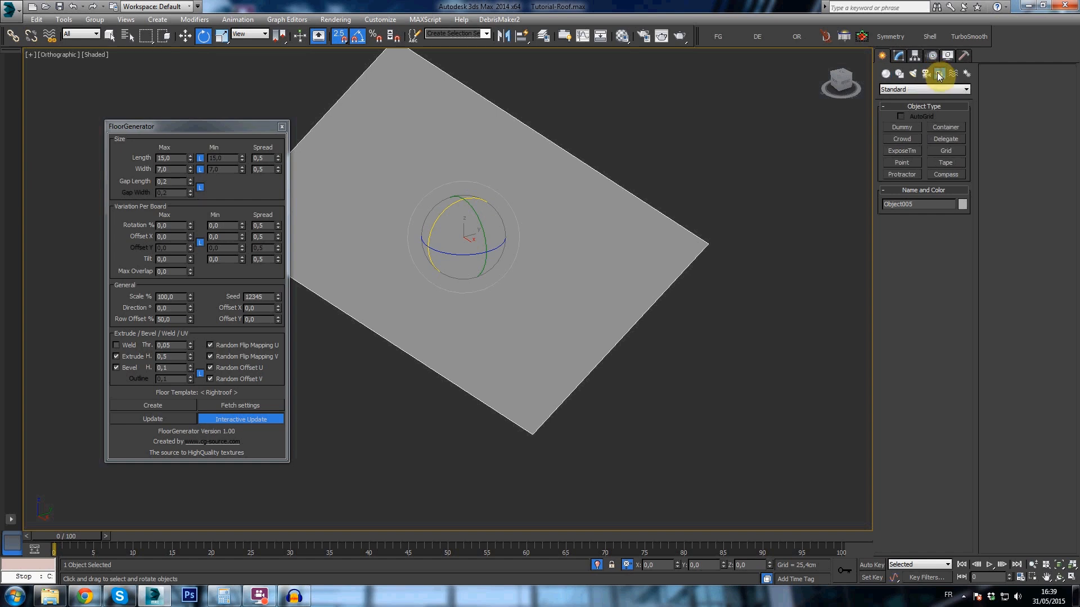
click(946, 163)
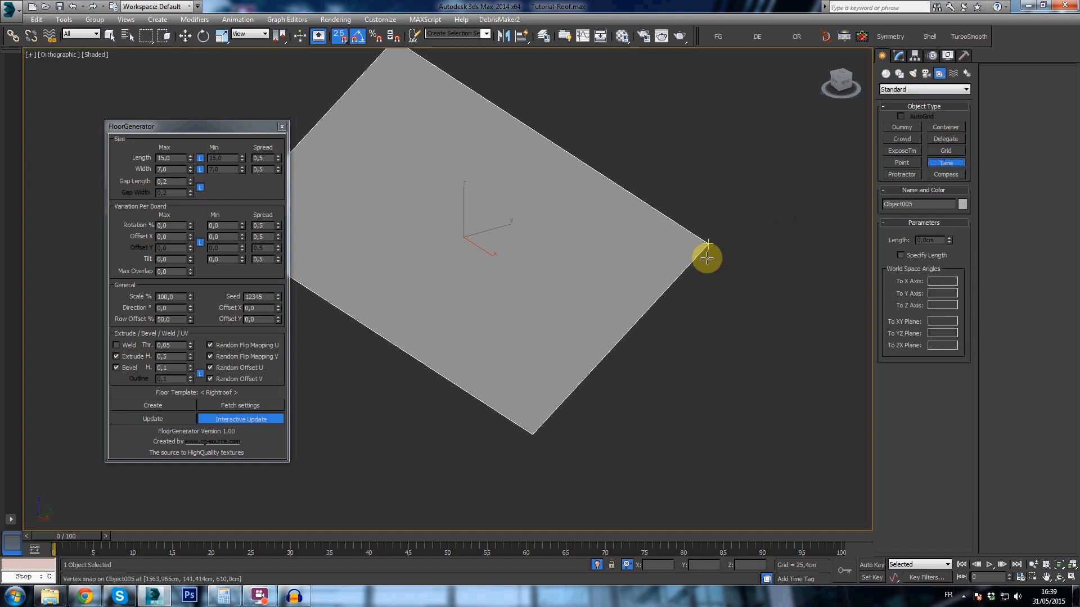
key(s)
drag(709, 248, 533, 432)
key(ctrl+z)
key(e)
- Make House_2 the active layer and lay a Tape helper along the plane's sloping edge from ridge to eave
click(545, 36)
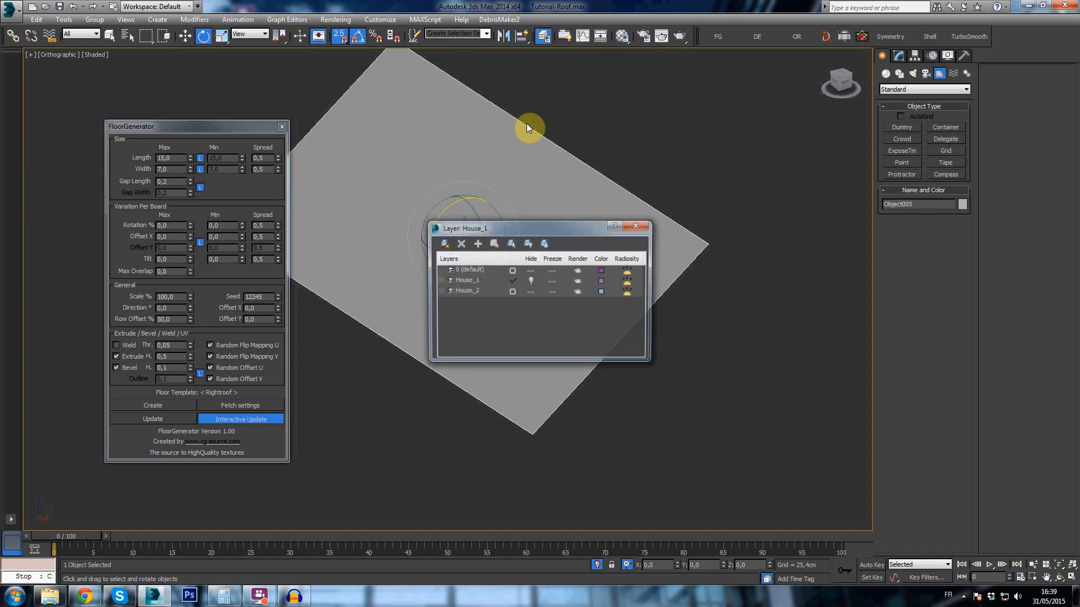
click(512, 291)
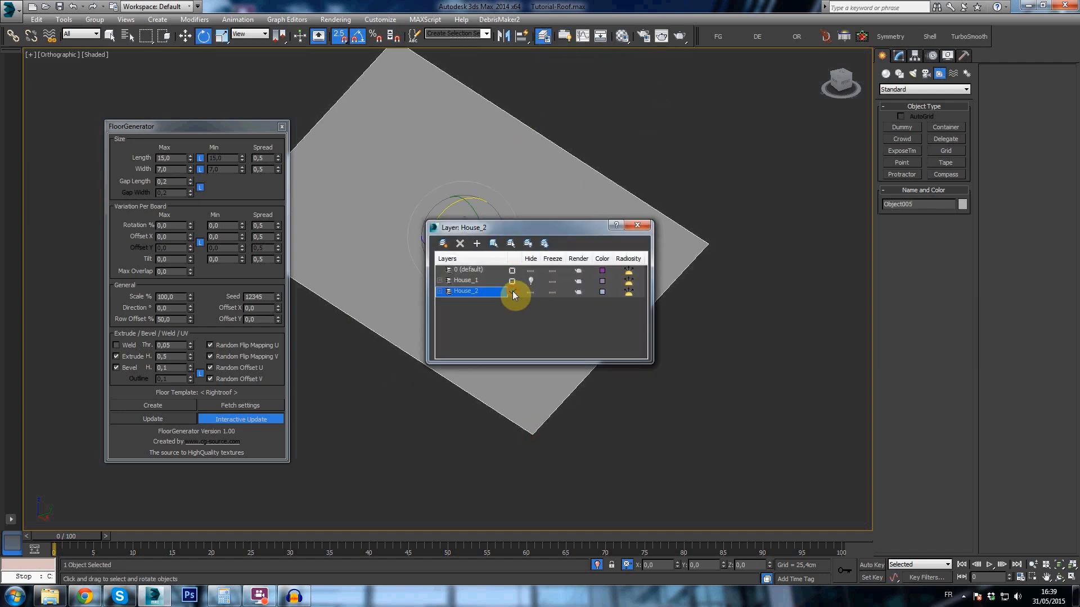
click(637, 225)
click(945, 162)
drag(695, 243, 534, 434)
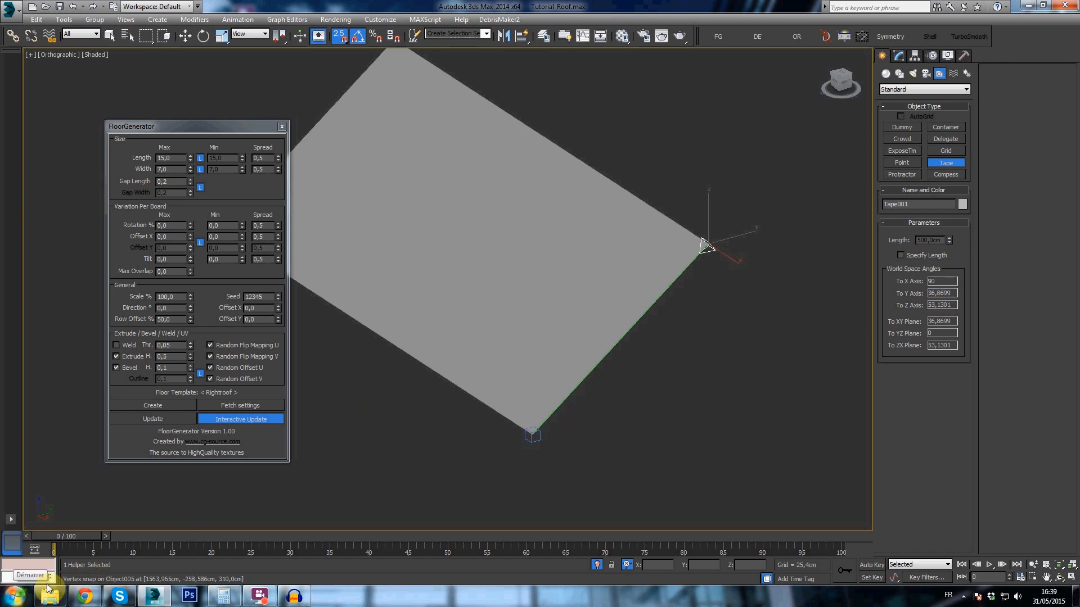
- Switch to Notepad and write down the slope angle 36,8699, ready to copy
click(15, 595)
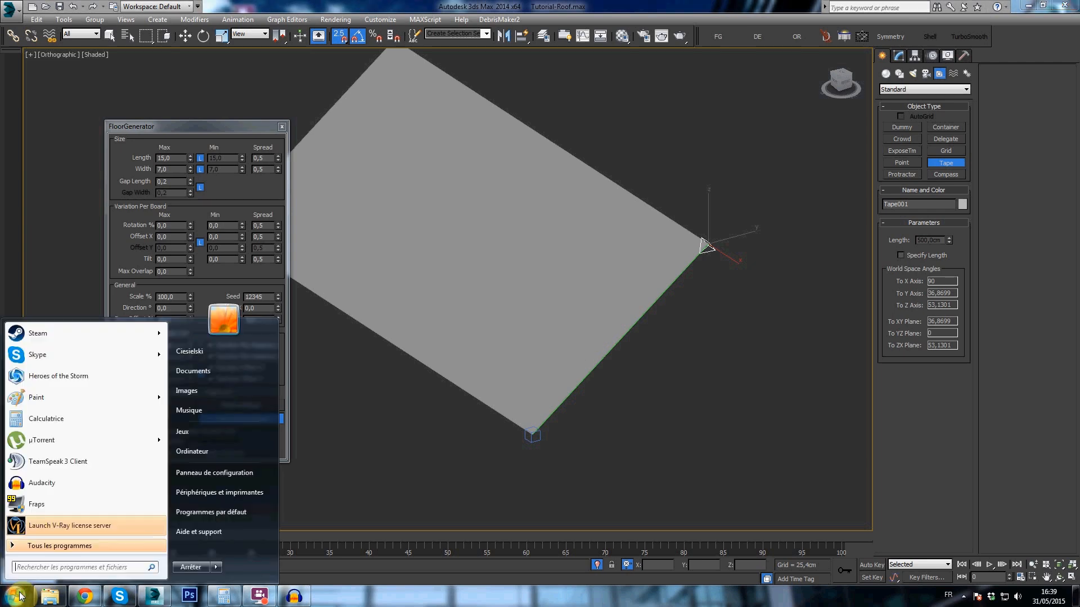
text(not)
click(54, 349)
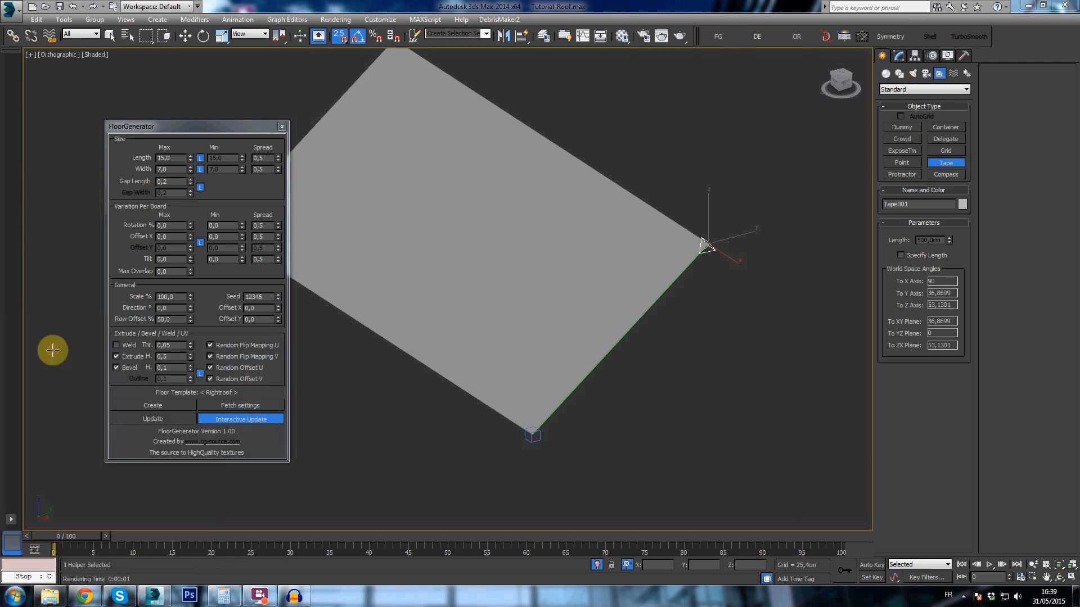
key(super+Left)
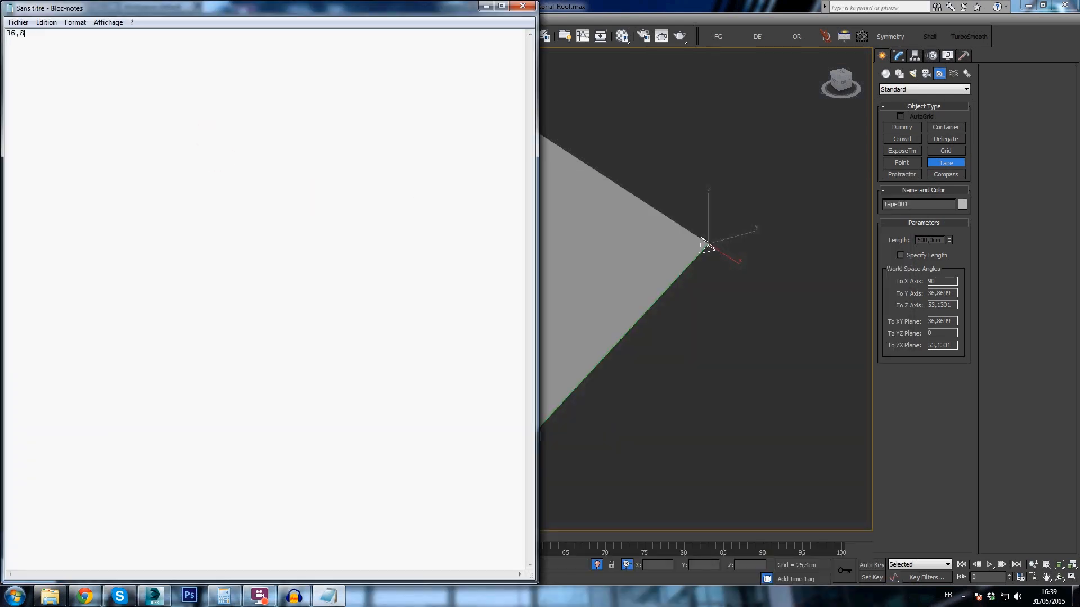
key(ctrl+a)
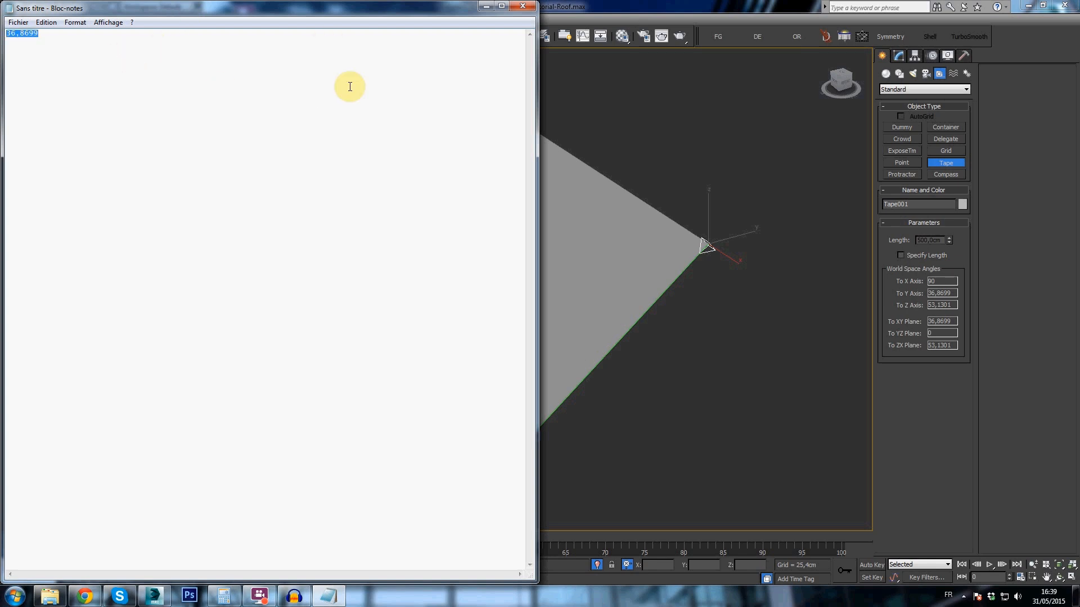
click(489, 8)
- Rotate the isolated roof plane by the noted 36,8699° about X so it lies flat
click(488, 171)
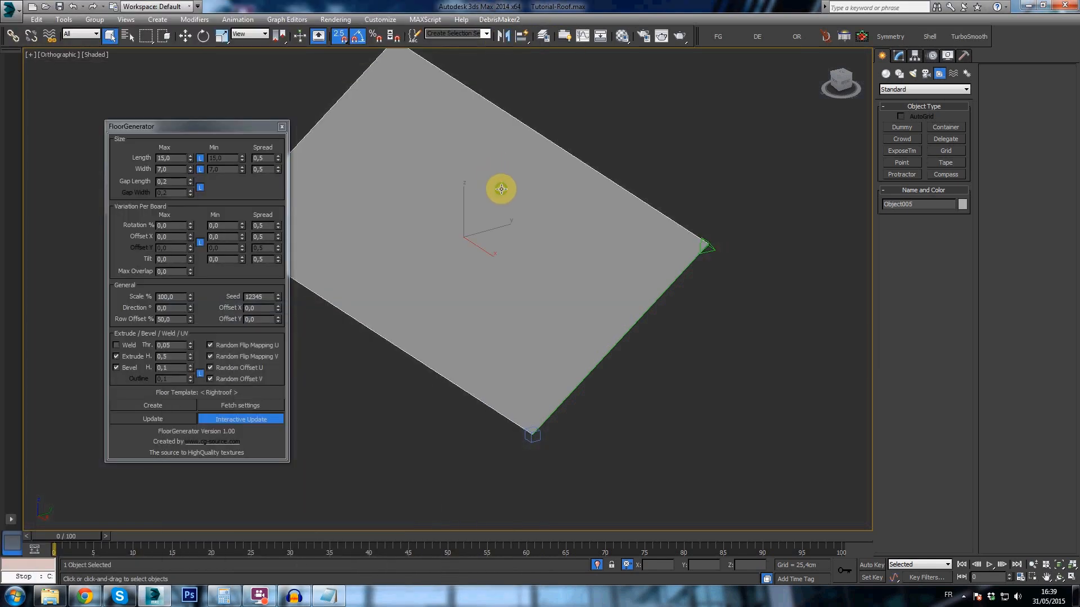
middle_drag(501, 189, 543, 212)
key(e)
alt+middle_drag(544, 278, 553, 290)
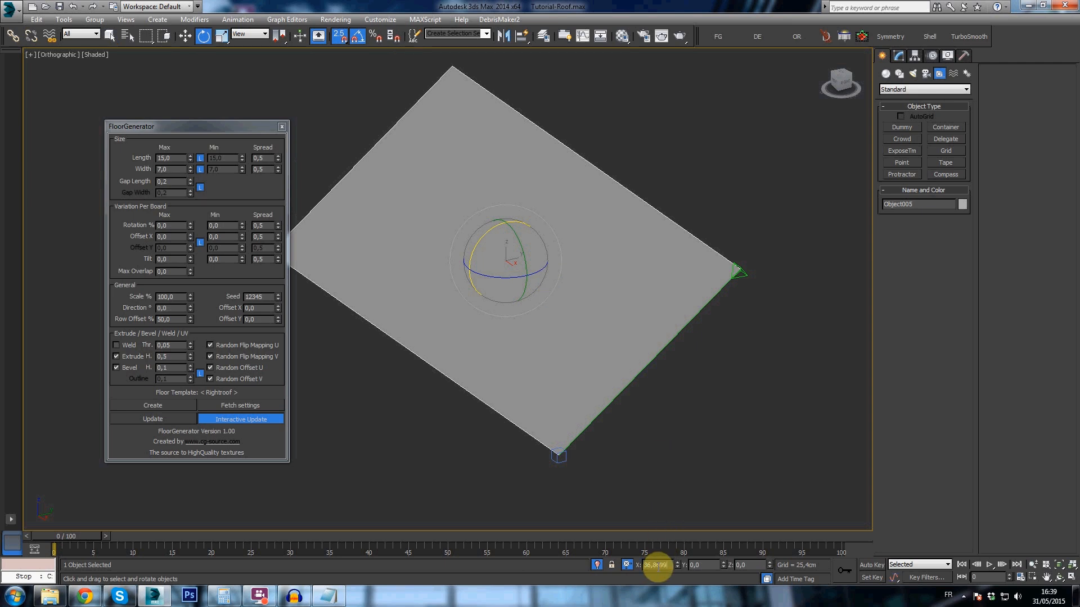
text(0)
key(Return)
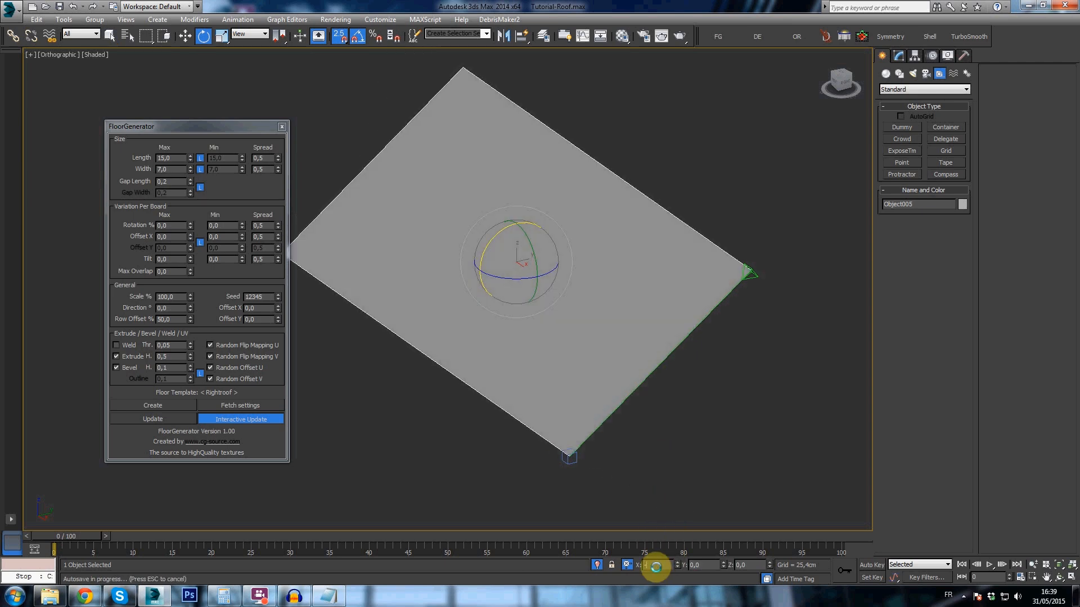
key(Return)
- Check from the side that the rotated roof plane is level
mouse_move(622, 398)
middle_down()
mouse_move(642, 403)
mouse_move(610, 391)
middle_up()
alt+middle_drag(446, 339, 474, 294)
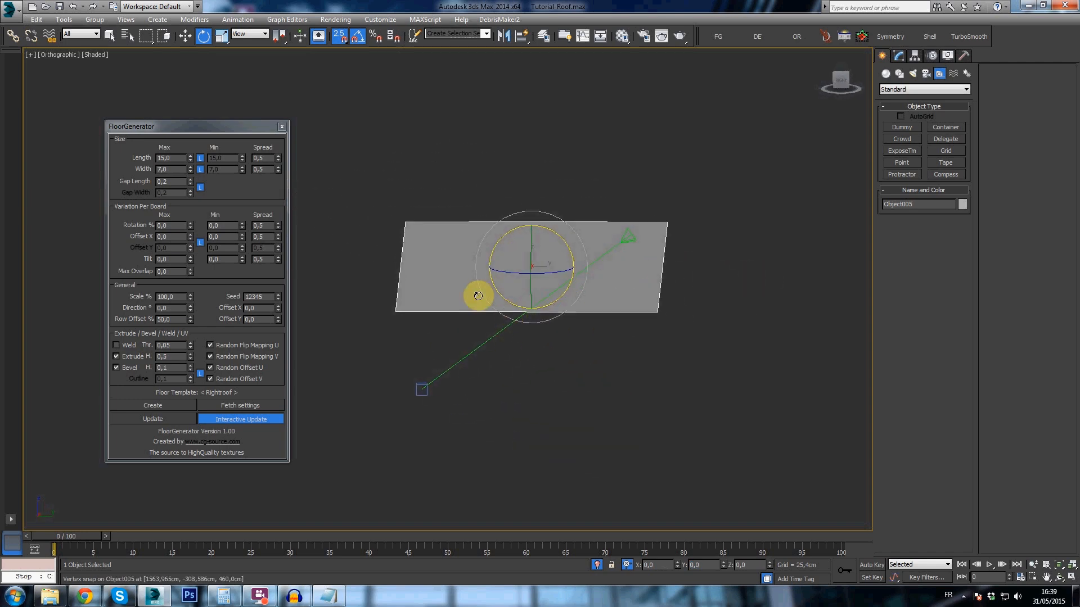
click(843, 78)
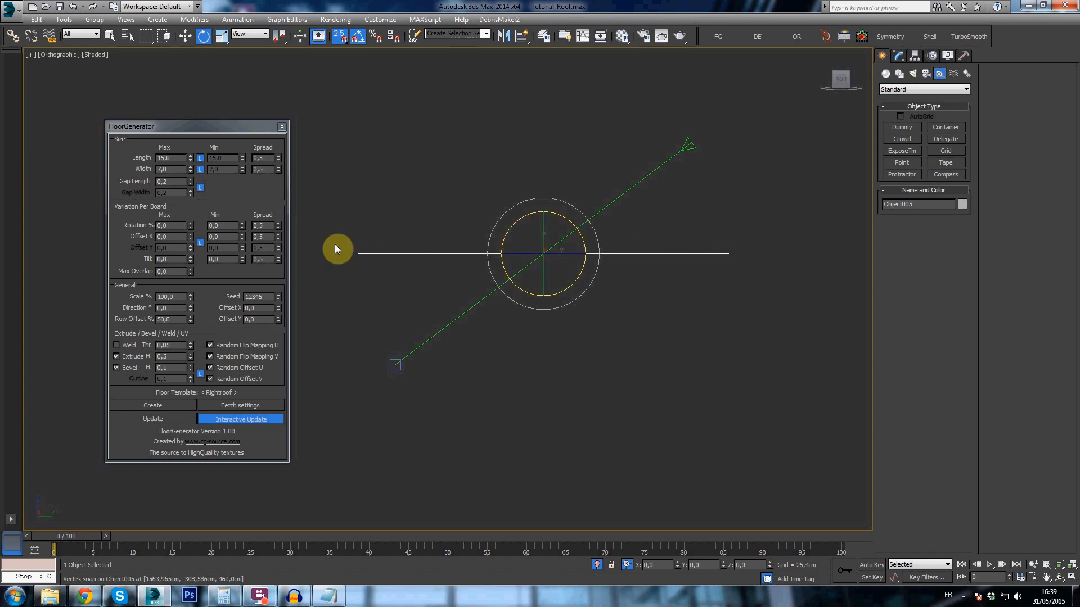
alt+middle_drag(576, 235, 520, 250)
drag(217, 126, 244, 133)
alt+middle_drag(537, 286, 547, 301)
middle_drag(573, 255, 593, 274)
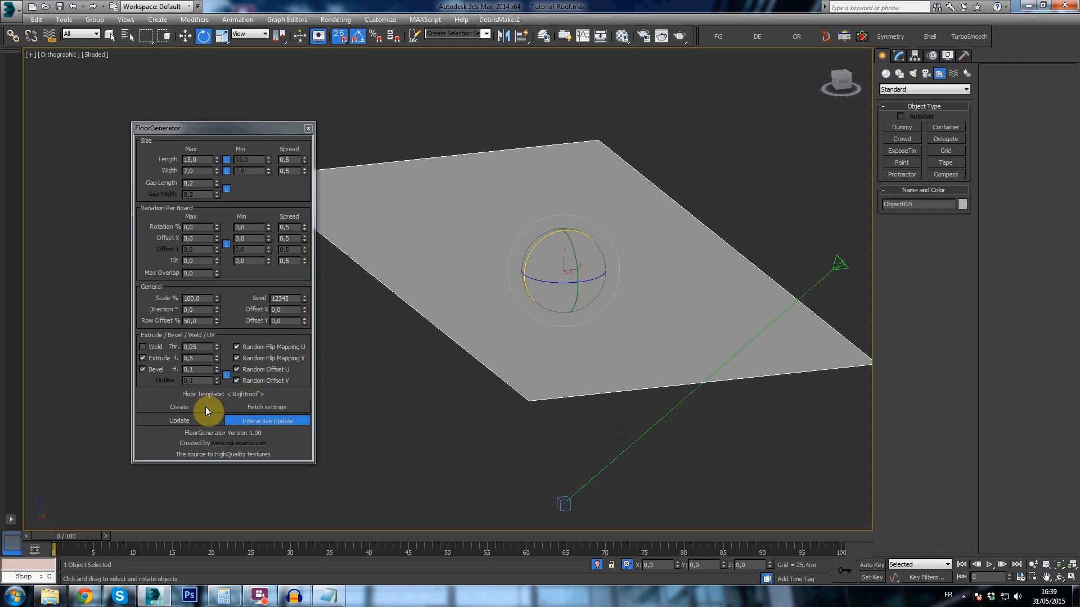
- Generate FloorGenerator tiles on the flattened roof plane and convert the tiled floor to an Editable Poly
alt+middle_drag(533, 342, 548, 352)
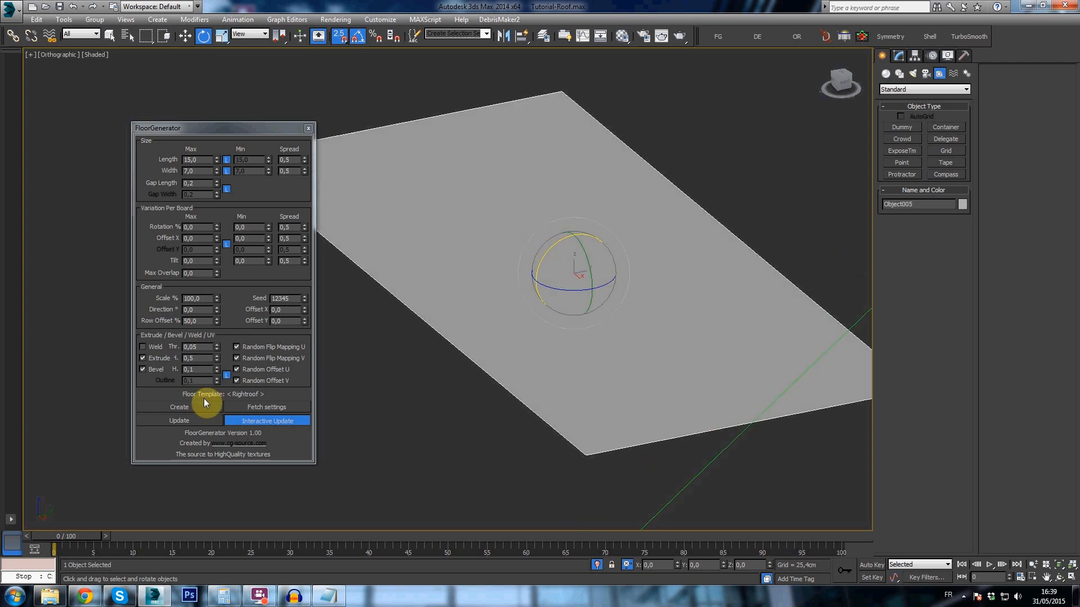
click(183, 409)
middle_drag(578, 205, 491, 187)
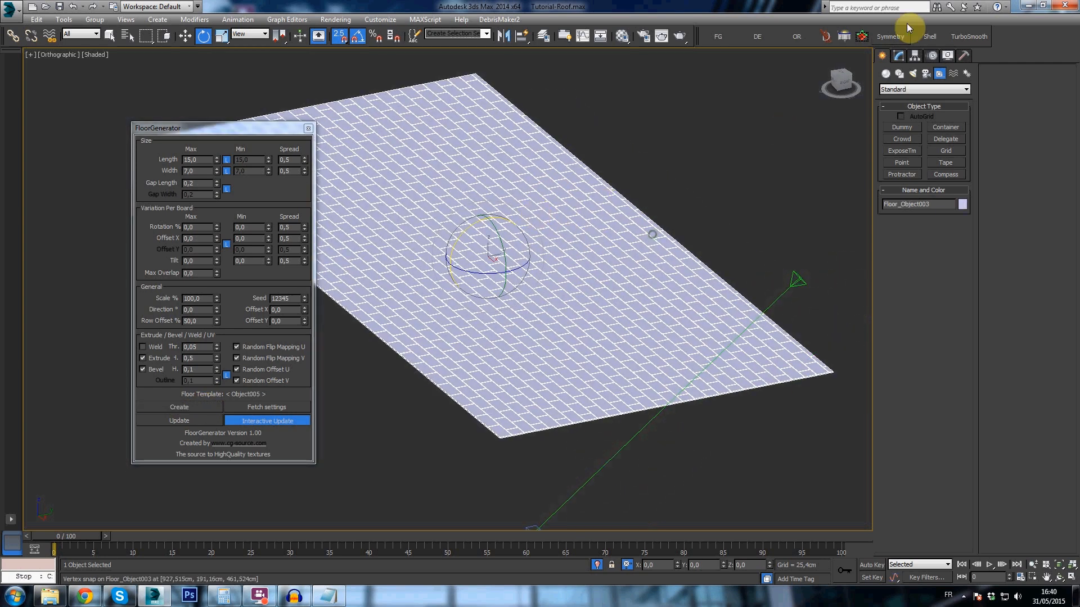
click(899, 56)
right_click(922, 102)
click(956, 209)
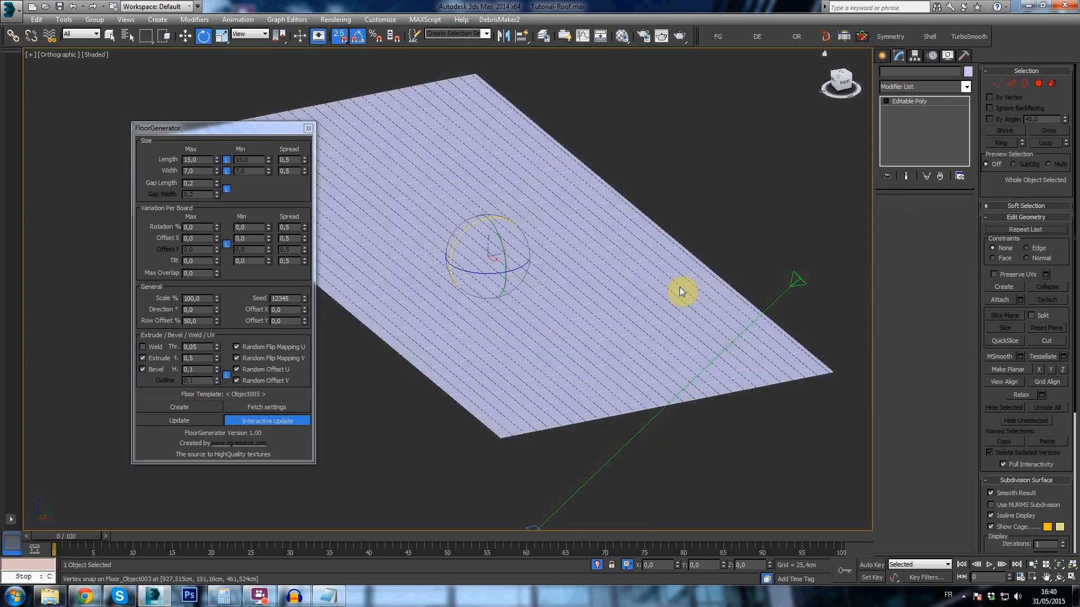
- Select all tile elements of the floor and tilt them by -5° about X so the rows overlap
key(4)
key(t)
key(r)
drag(556, 132, 579, 69)
alt+middle_drag(619, 225, 595, 336)
key(e)
drag(663, 205, 631, 216)
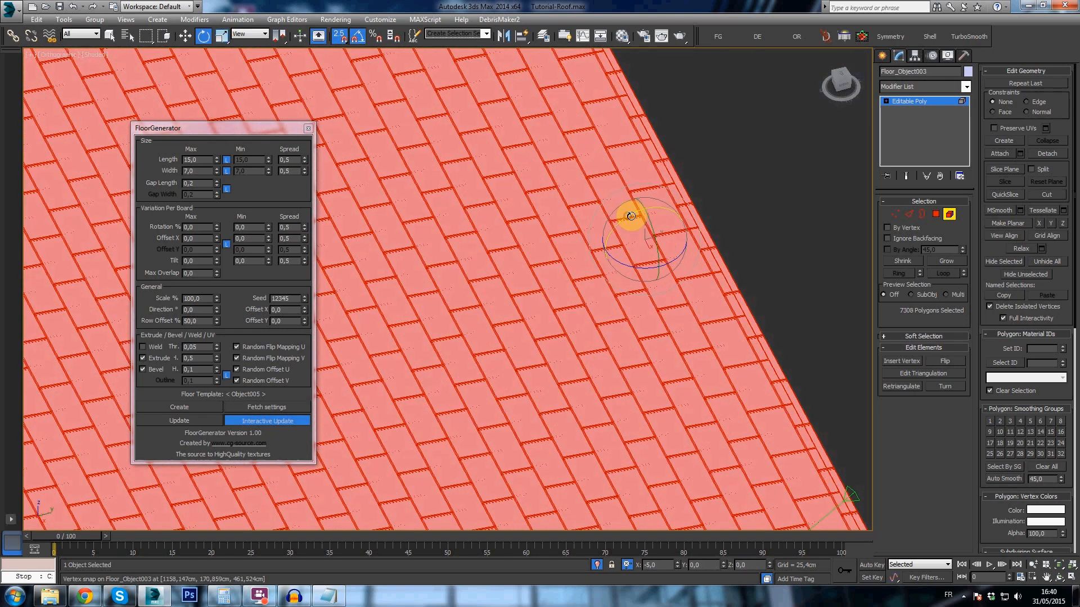
- Rotate the whole tiled floor by 36,8699° about X back to the roof slope
click(881, 56)
scroll(666, 258, down, 5)
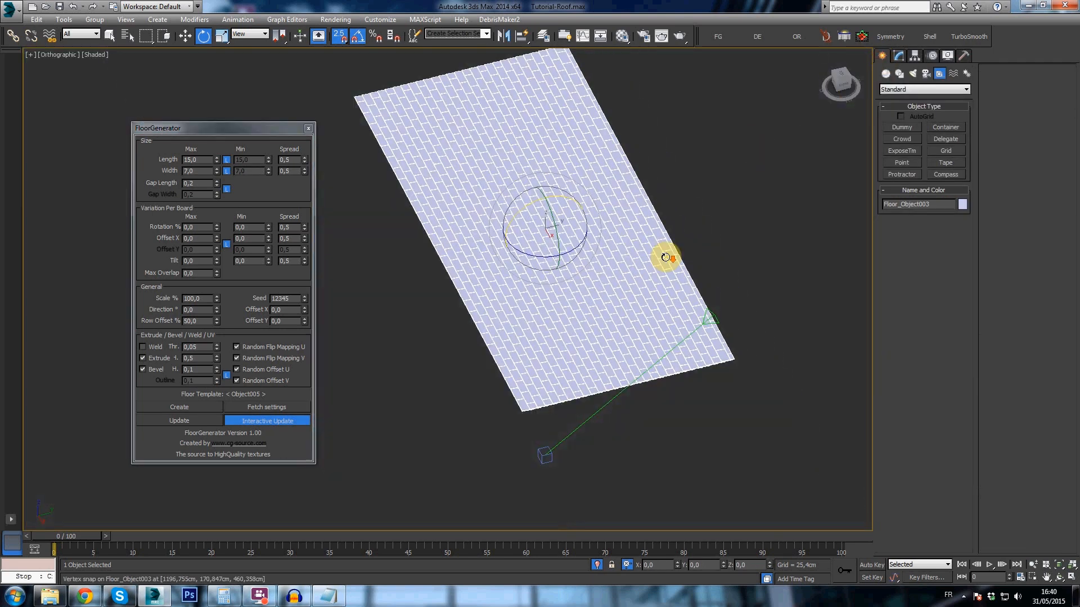
alt+middle_drag(641, 275, 586, 227)
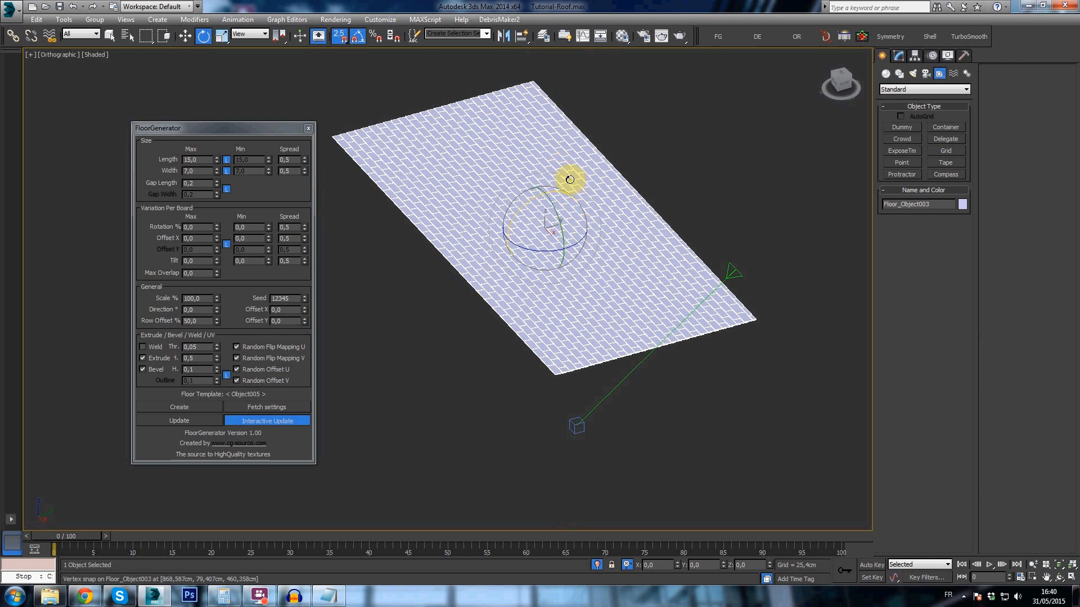
click(653, 564)
text(36,8699)
key(Return)
- Remove the flat template plane, end the isolation and check how the tiles sit on the house
click(552, 311)
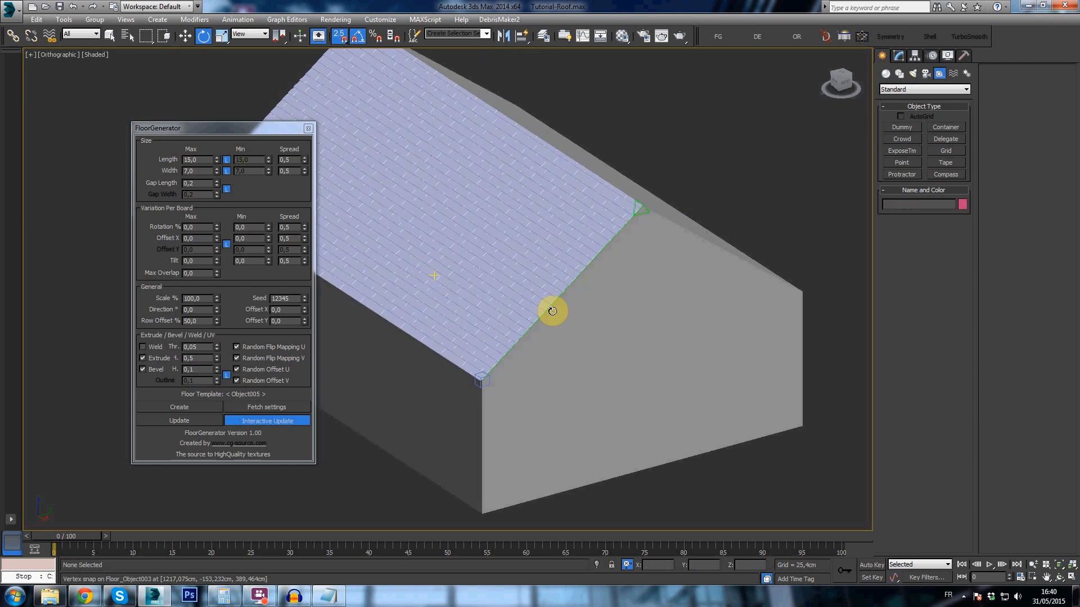
click(538, 242)
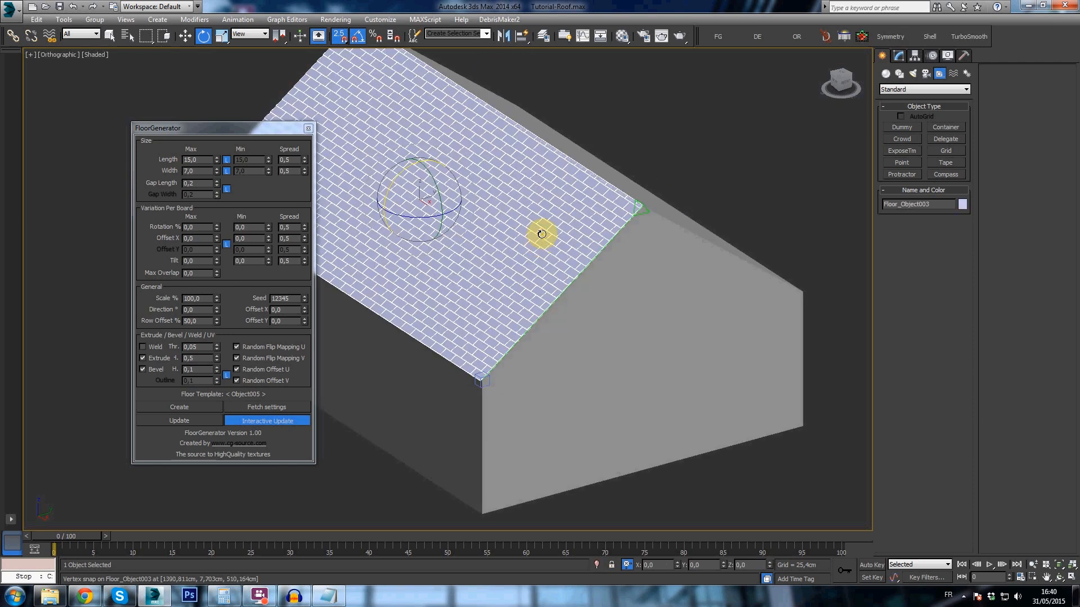
middle_drag(629, 267, 657, 281)
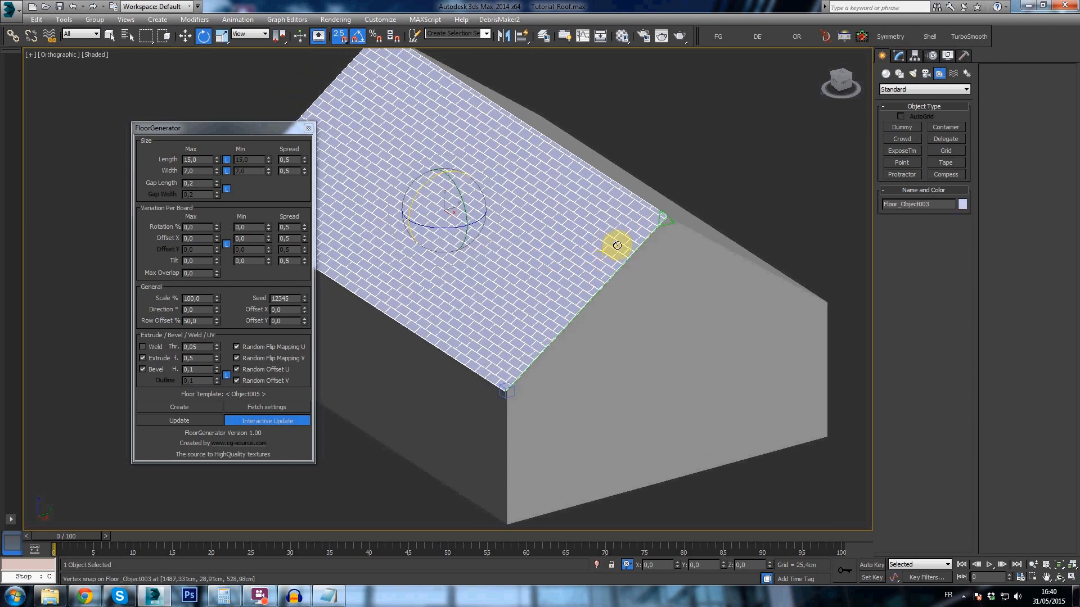
alt+middle_drag(640, 207, 605, 198)
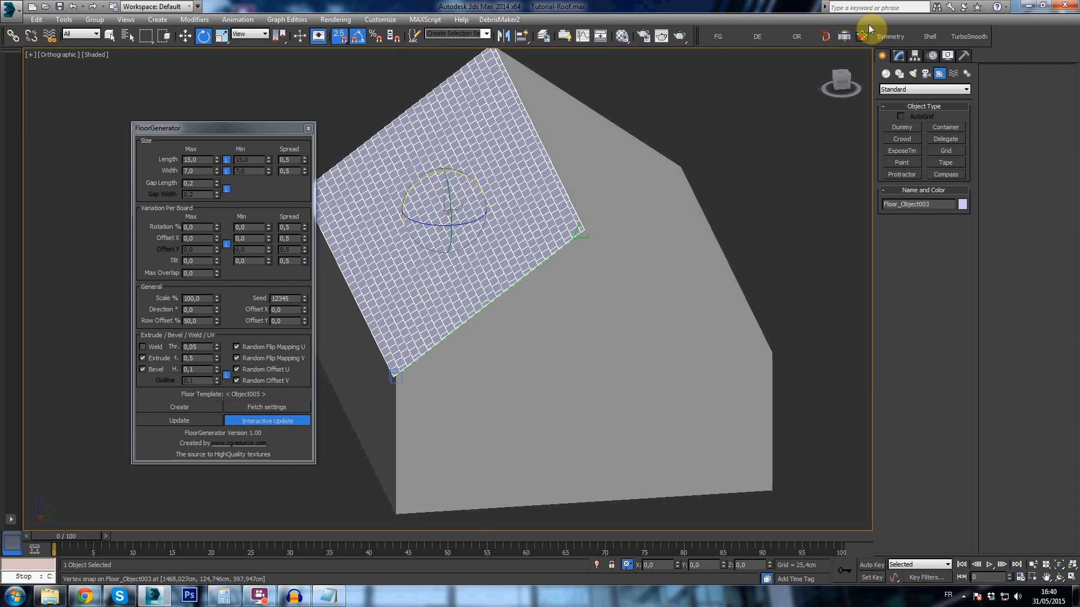
- Add a Symmetry modifier to the tiled slope and align its mirror with the roof ridge in the Right view
click(888, 37)
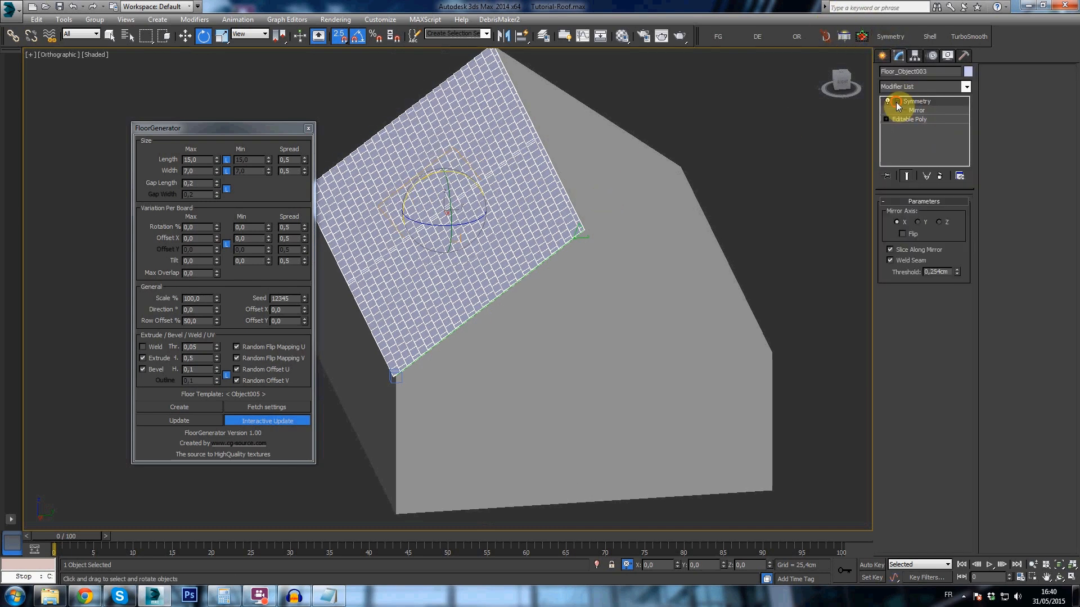
click(899, 110)
click(843, 86)
key(w)
key(F3)
drag(476, 217, 541, 143)
scroll(543, 143, up, 5)
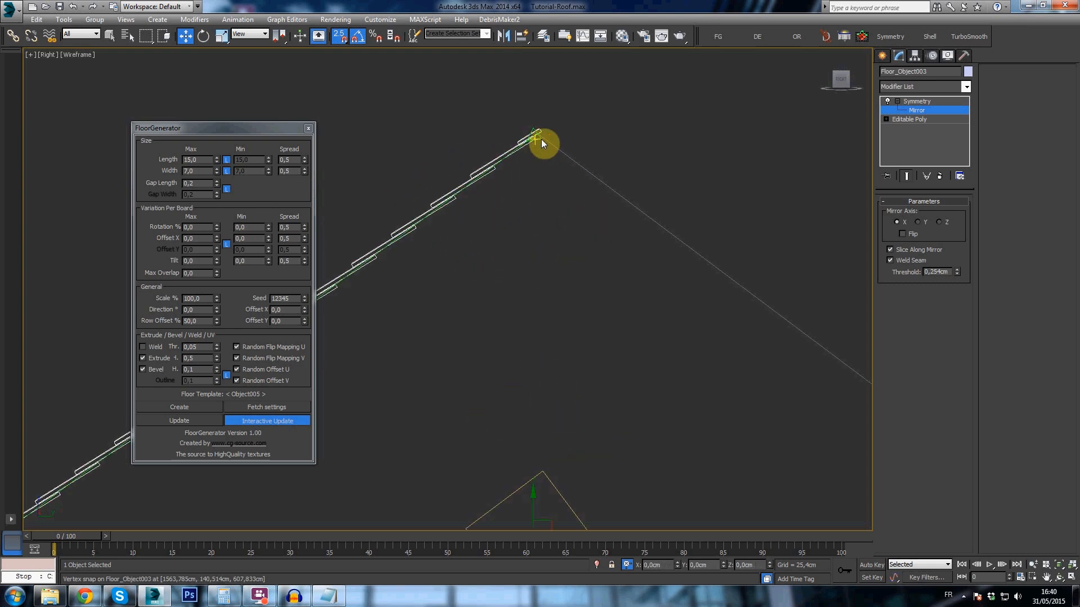
scroll(543, 191, down, 3)
drag(568, 326, 534, 184)
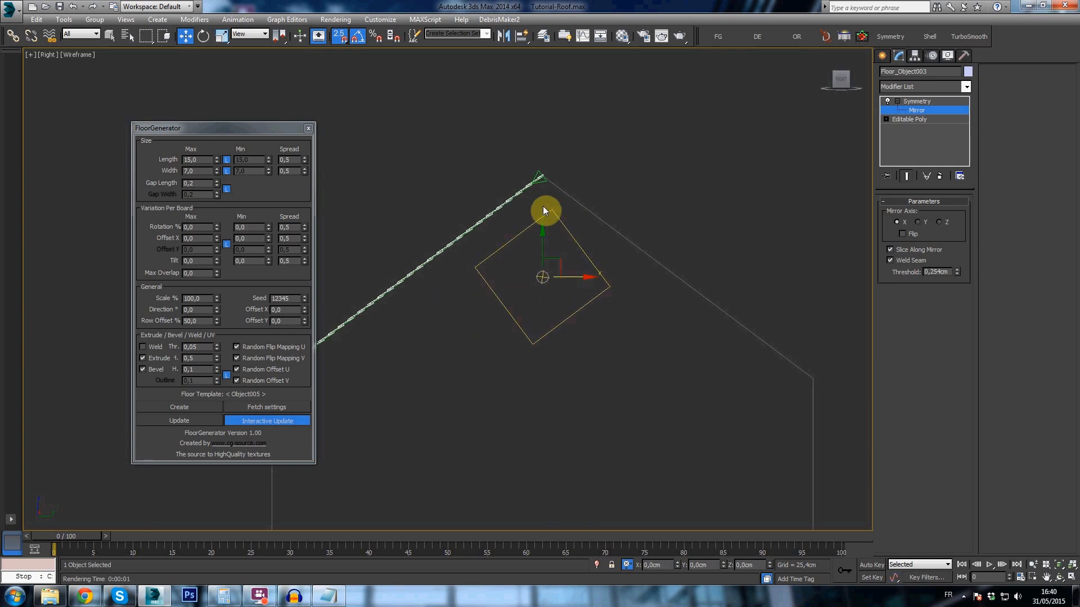
scroll(509, 247, up, 5)
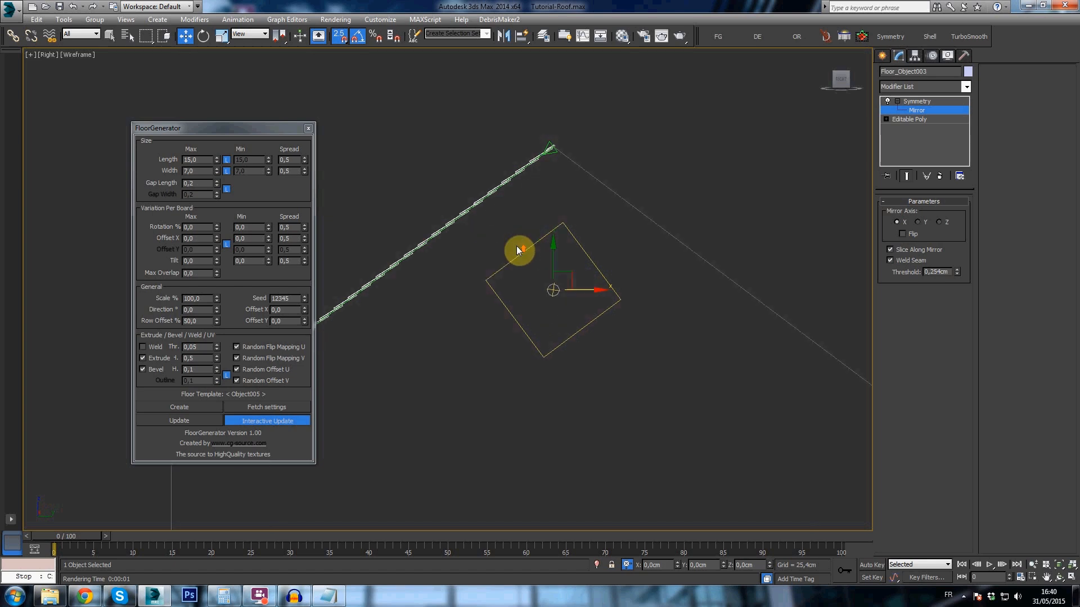
drag(611, 294, 558, 269)
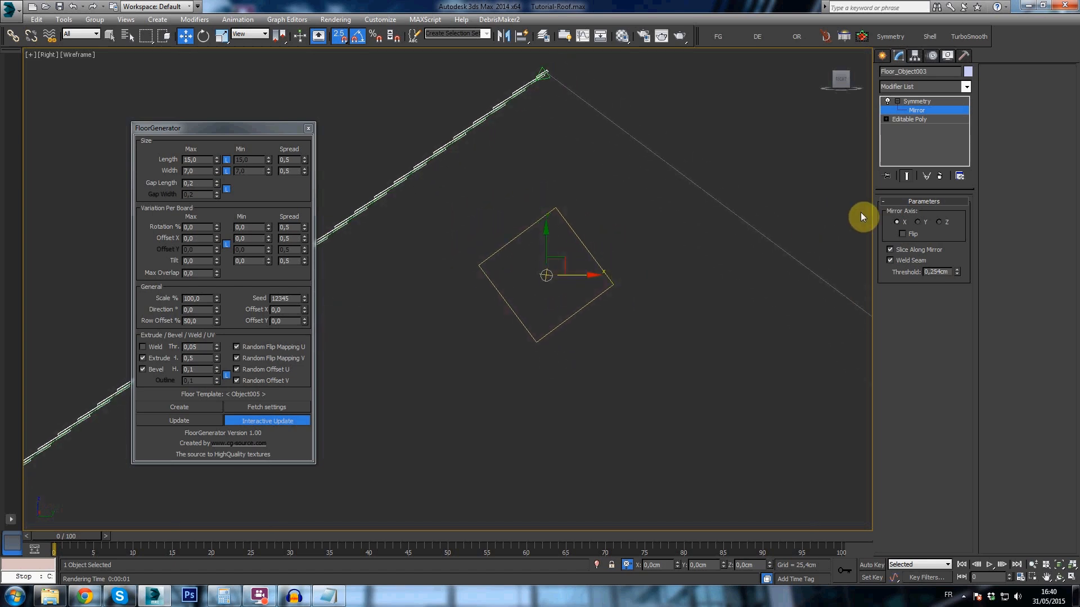
- Set the Symmetry mirror axis to Y and ready the mirror for rotation
scroll(854, 233, down, 3)
click(918, 223)
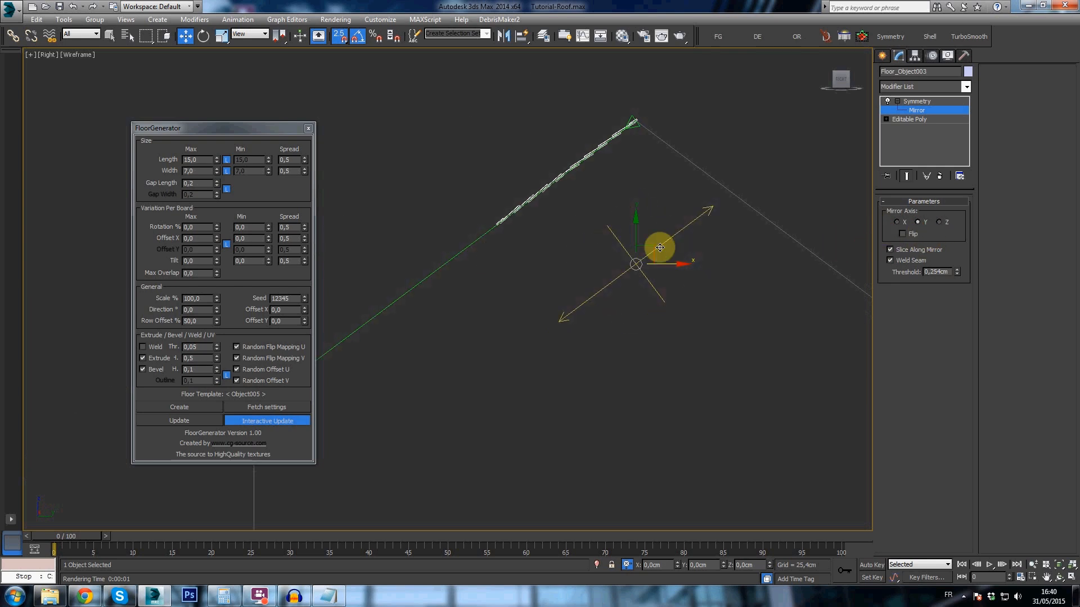
drag(660, 248, 600, 252)
key(e)
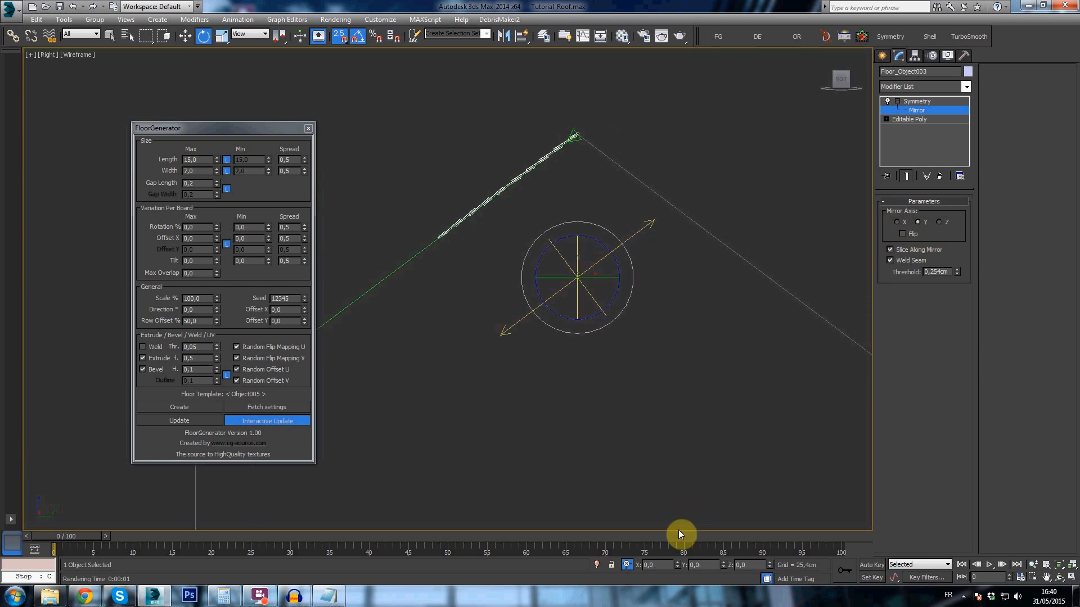
- Try rotating the Symmetry mirror by -36,87° about Z
alt+middle_drag(575, 373, 581, 349)
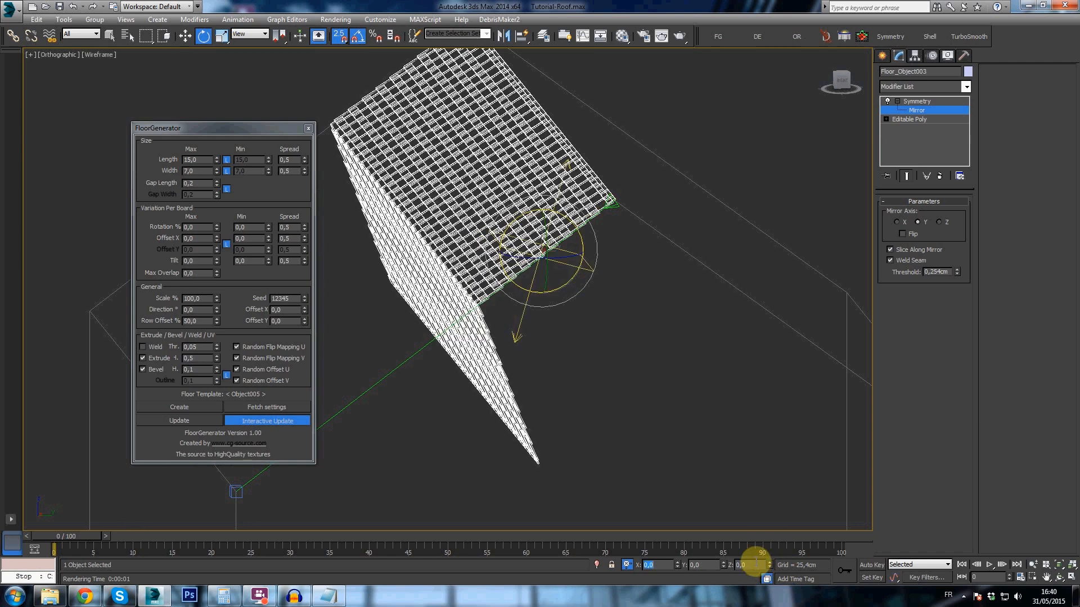
alt+middle_drag(689, 413, 717, 460)
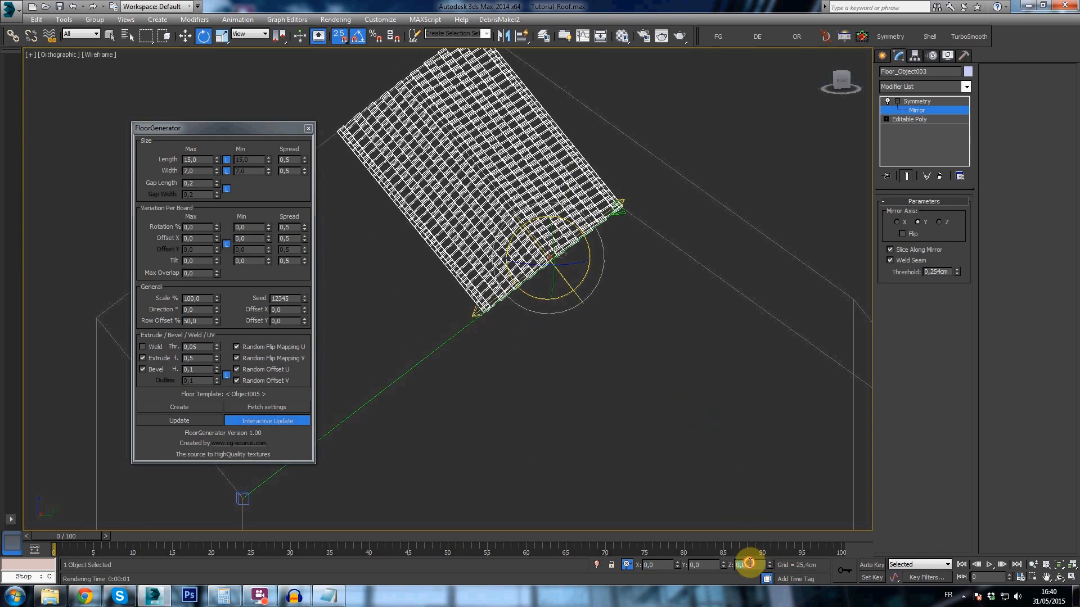
text(-36,87)
key(Tab)
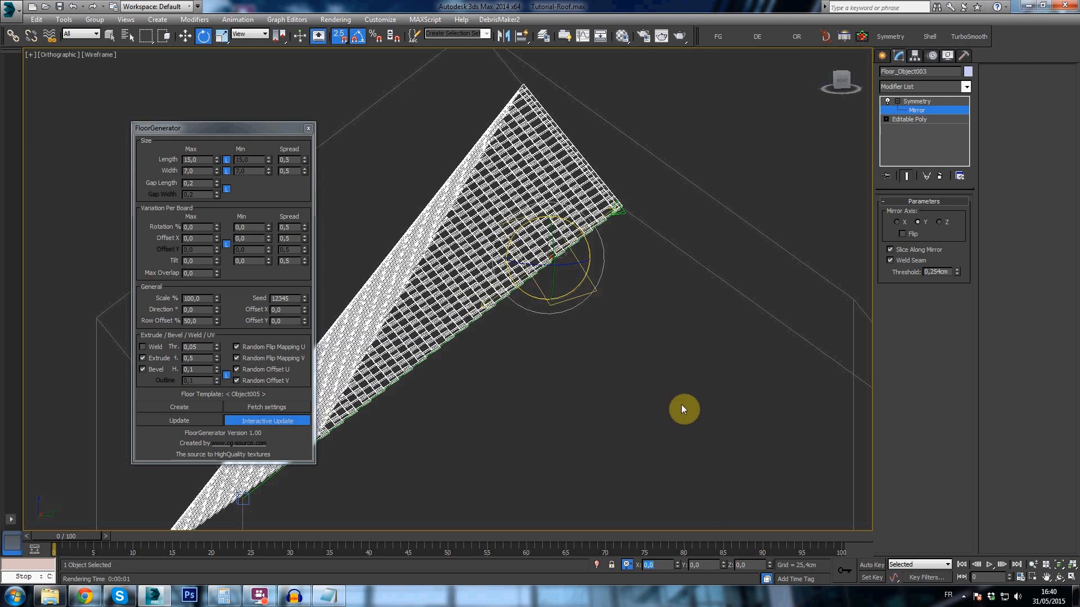
alt+middle_drag(644, 325, 697, 405)
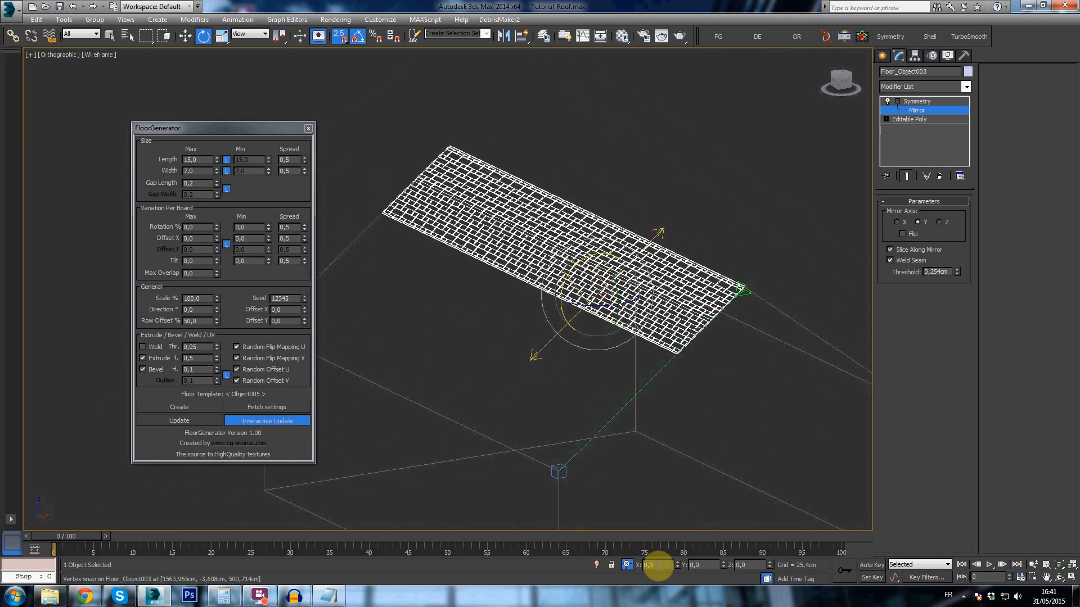
- Rotate the Symmetry mirror upright at the ridge and flip it so the tiles cover both slopes
key(Tab)
alt+middle_drag(646, 447, 826, 334)
click(903, 234)
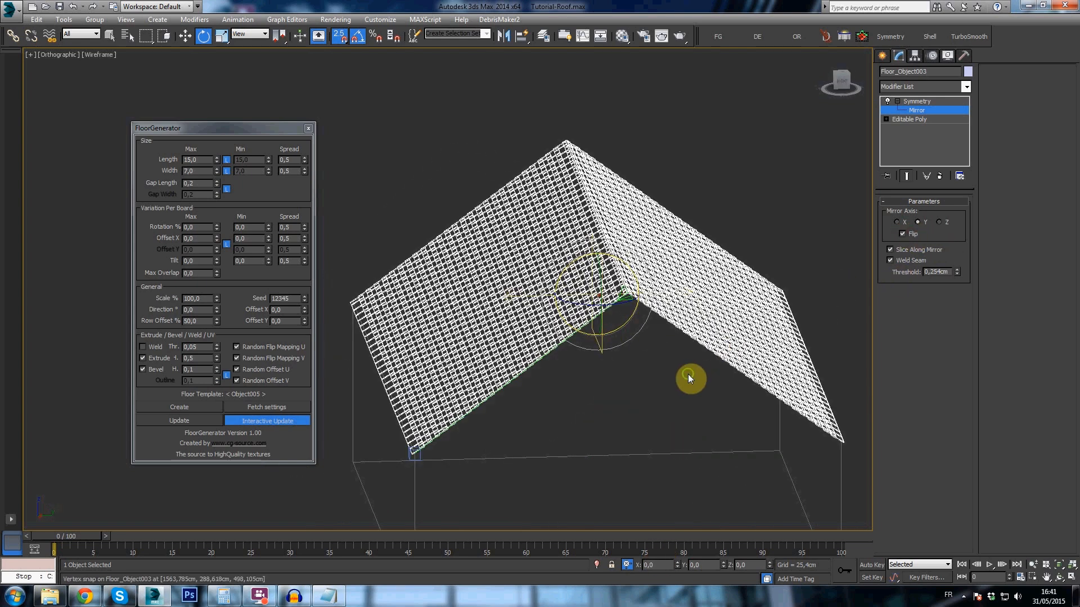
alt+middle_drag(801, 261, 735, 352)
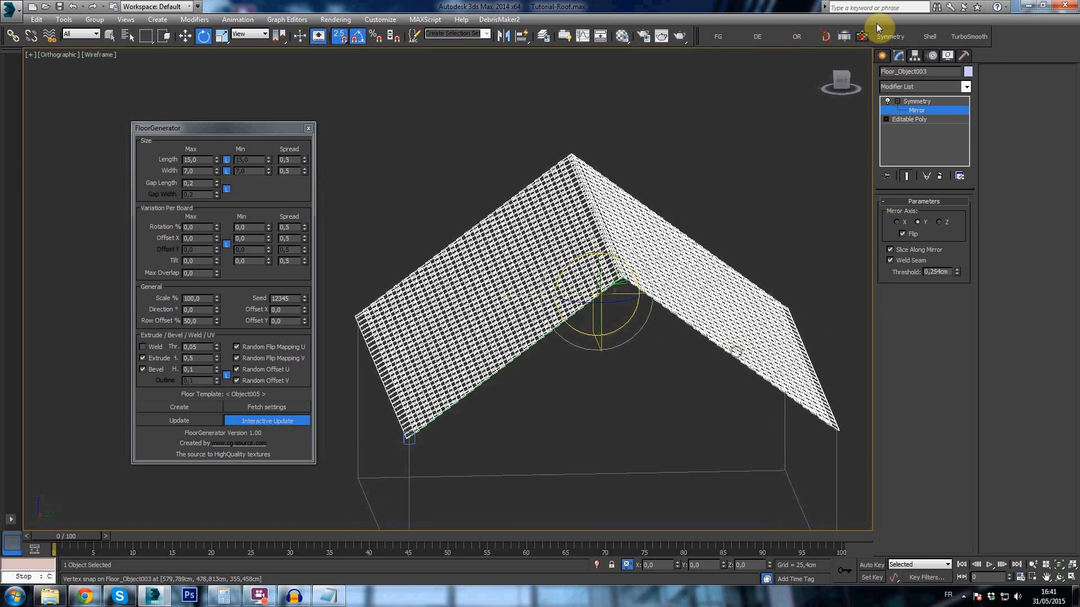
- Collapse the mirrored tile roof to an Editable Poly and delete the Tape helper along the gable edge
click(862, 36)
alt+middle_drag(622, 345, 642, 273)
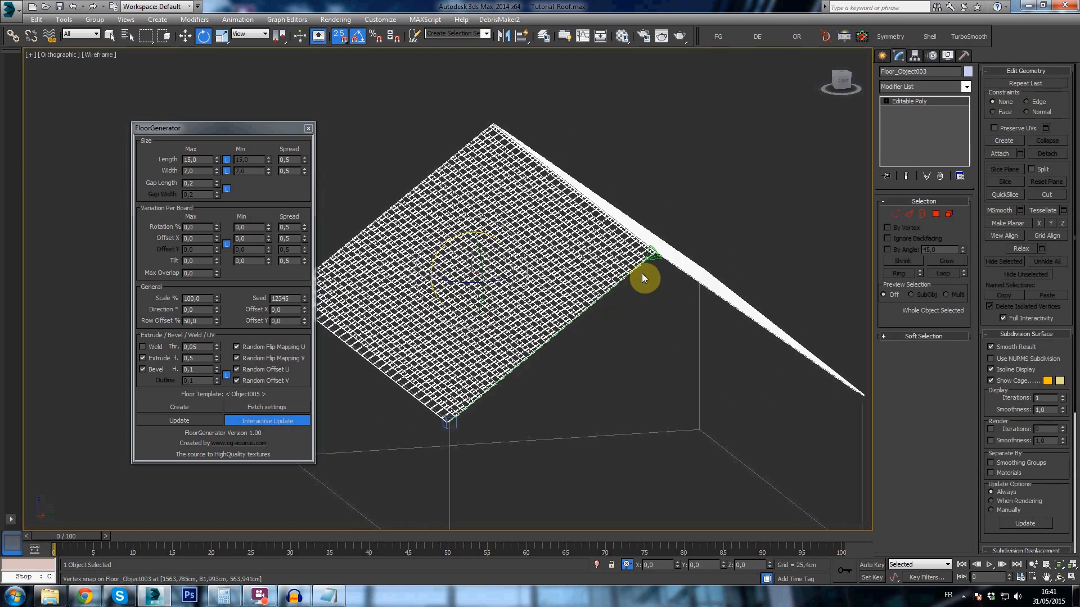
click(655, 257)
scroll(648, 259, up, 4)
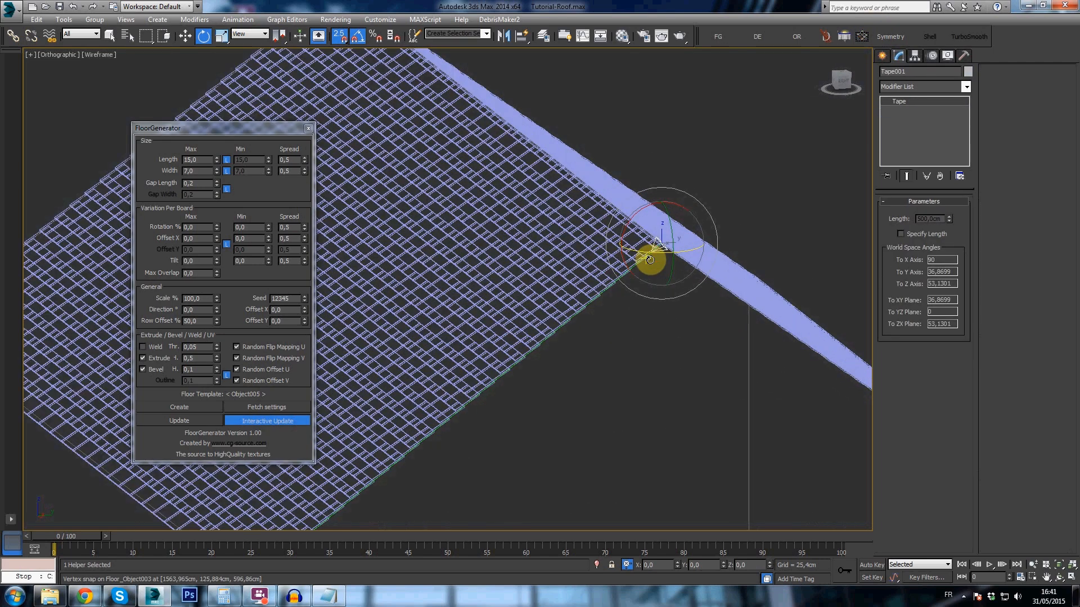
scroll(650, 261, down, 4)
click(571, 237)
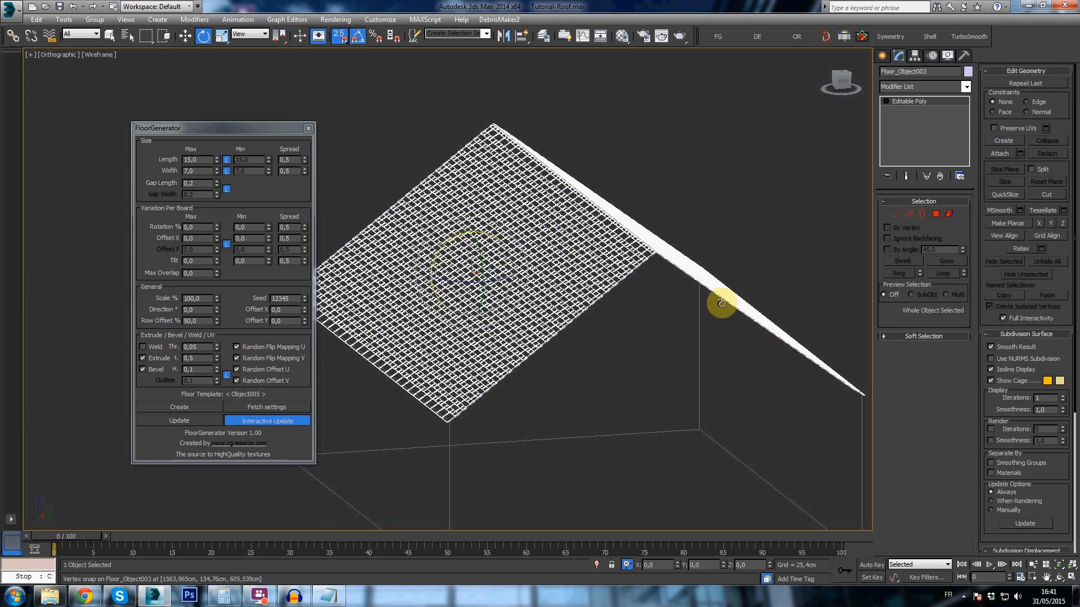
- Inspect both tiled slopes from the gable side and delete the mirrored tile roof
alt+middle_drag(665, 319, 610, 329)
middle_drag(612, 291, 606, 308)
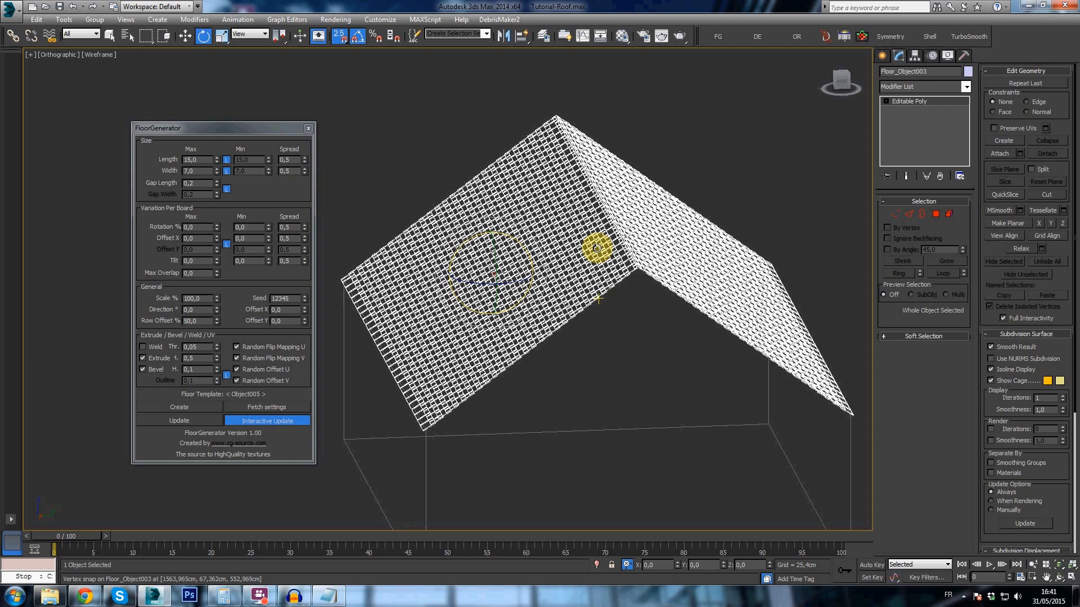
mouse_move(598, 250)
alt+middle_down()
mouse_move(562, 243)
mouse_move(600, 249)
alt+middle_up()
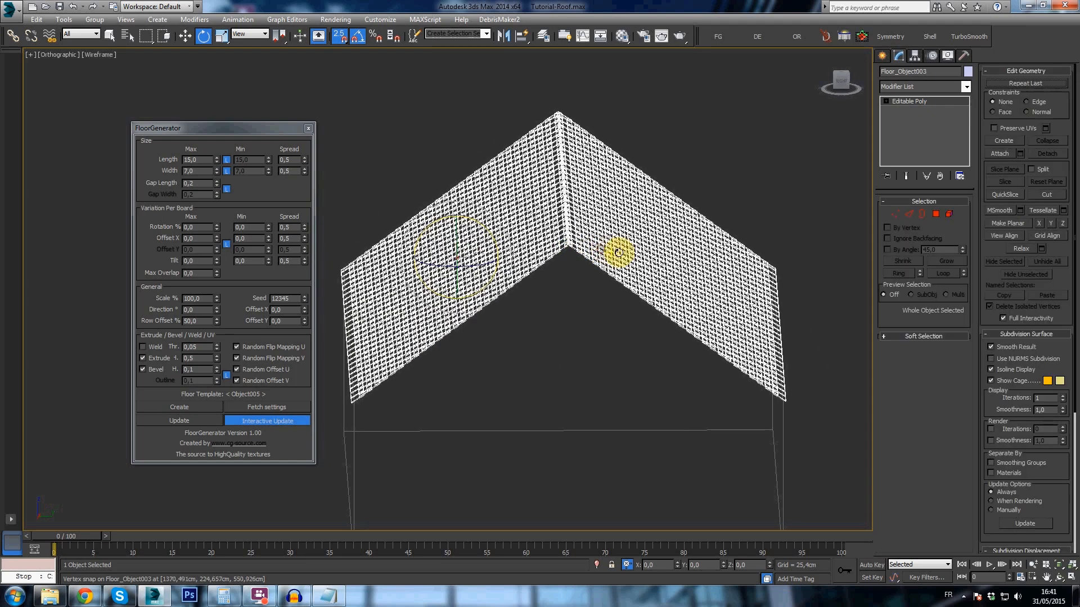
key(Delete)
- Close the open roof slope of the house with a Cap polygon on its border
click(776, 323)
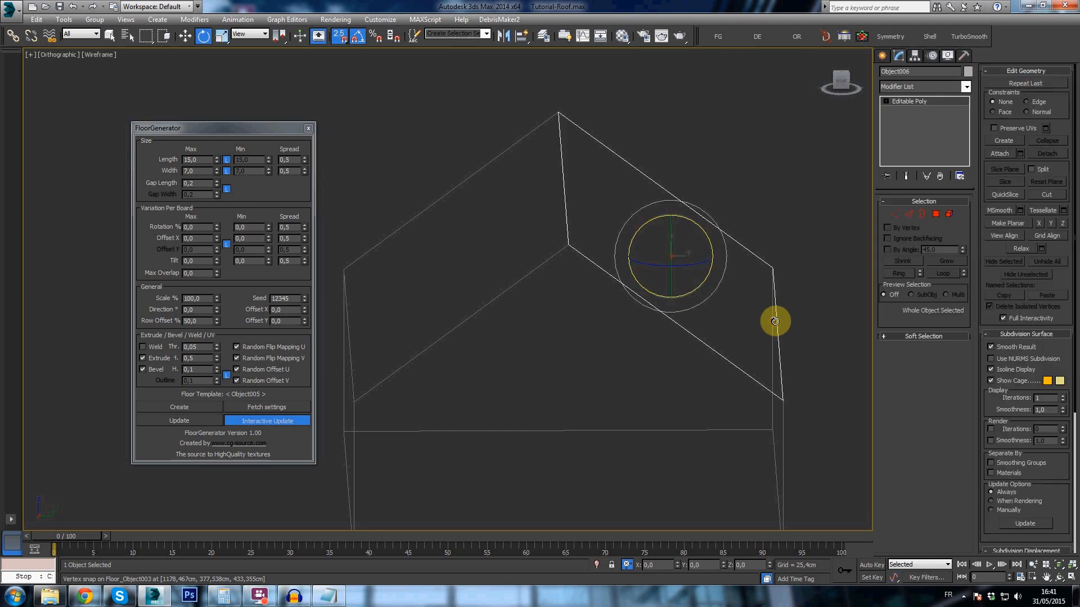
key(F3)
key(3)
click(567, 237)
key(1)
click(939, 376)
key(3)
drag(621, 211, 490, 271)
click(926, 375)
alt+middle_drag(774, 362, 552, 285)
key(2)
- Lower the eave edge of the opposite roof slope along Z to make the roof asymmetrical
scroll(650, 310, down, 5)
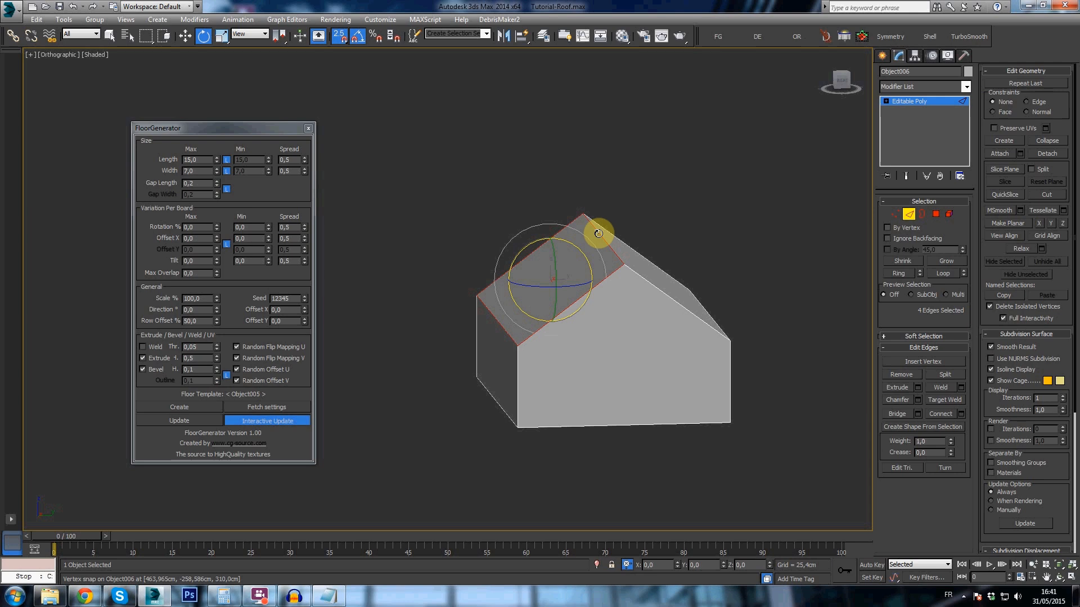
click(712, 316)
alt+middle_drag(712, 318, 707, 293)
key(w)
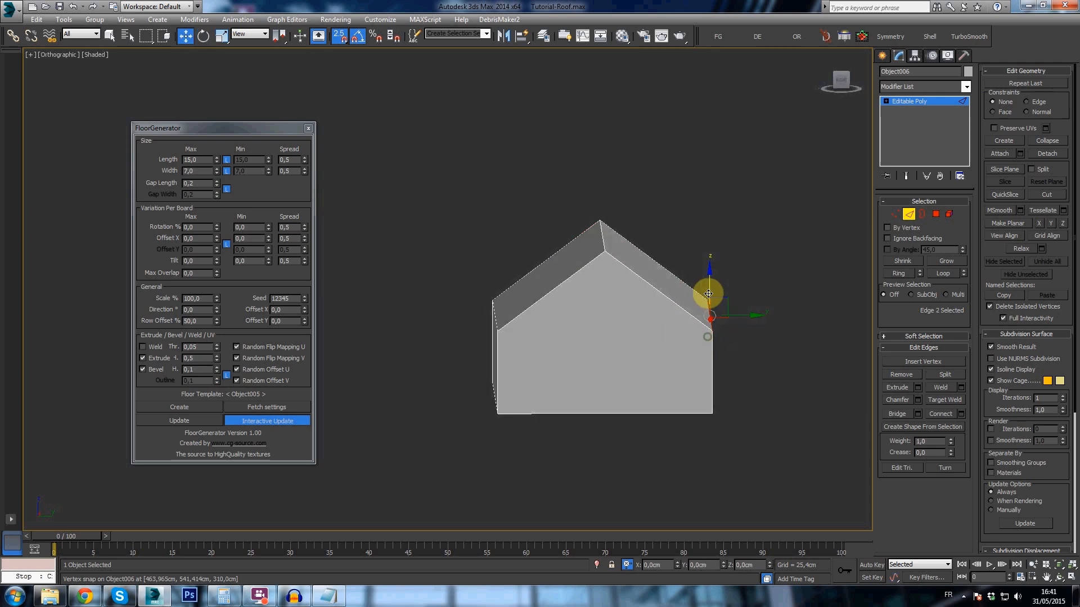
drag(709, 299, 709, 359)
mouse_move(663, 436)
alt+middle_down()
mouse_move(646, 431)
mouse_move(657, 431)
alt+middle_up()
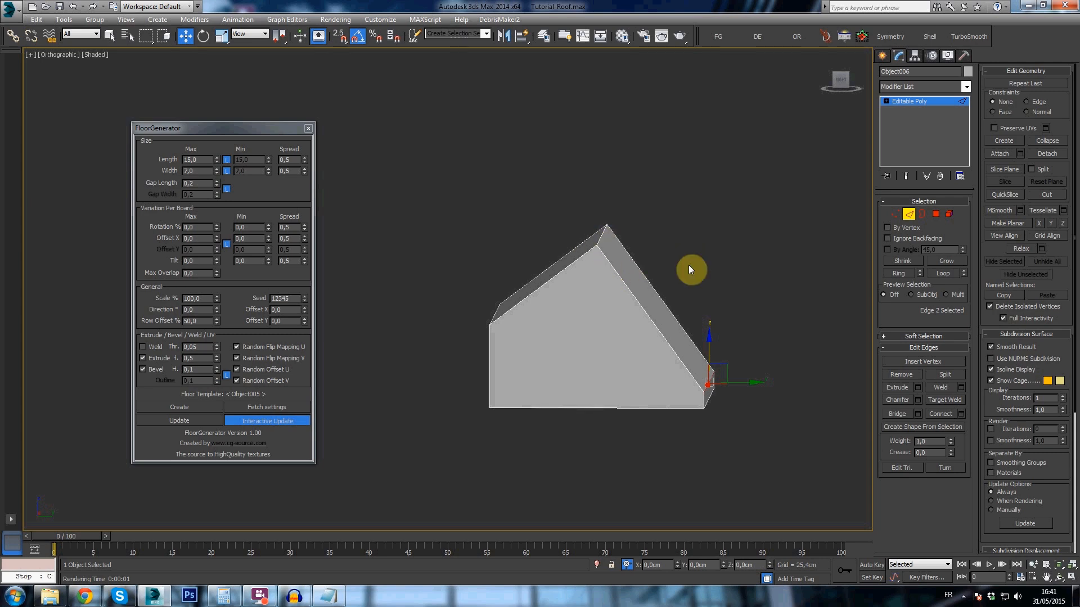
- Examine the polygons of the two differently angled roof slopes from several sides
mouse_move(597, 260)
alt+middle_down()
mouse_move(619, 258)
mouse_move(602, 260)
alt+middle_up()
key(4)
click(580, 254)
alt+middle_drag(645, 307, 633, 285)
scroll(635, 298, up, 2)
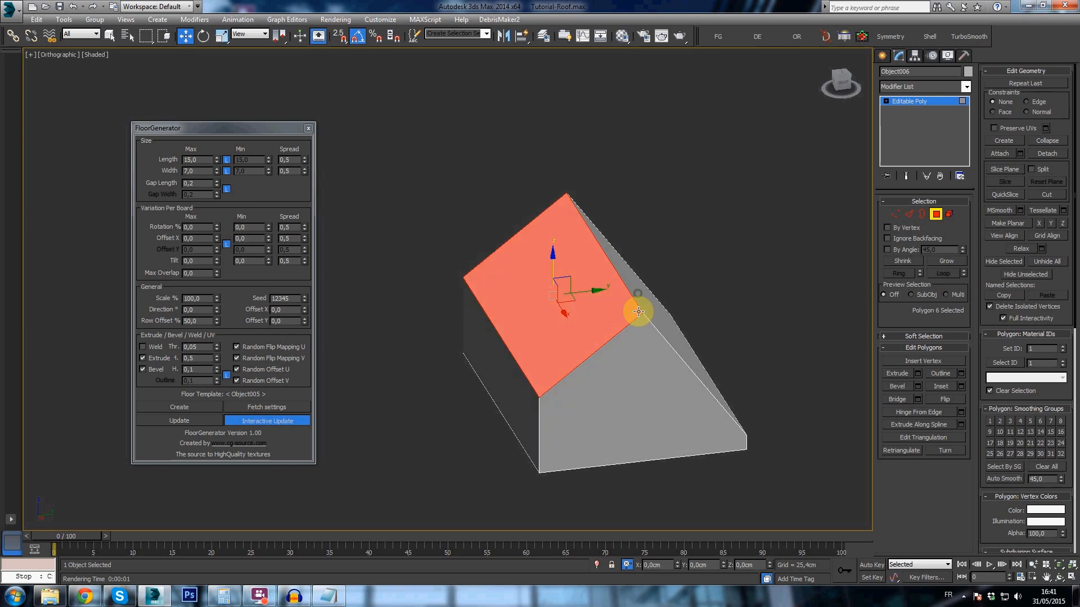
scroll(641, 338, up, 2)
alt+middle_drag(657, 309, 666, 329)
click(625, 327)
click(880, 56)
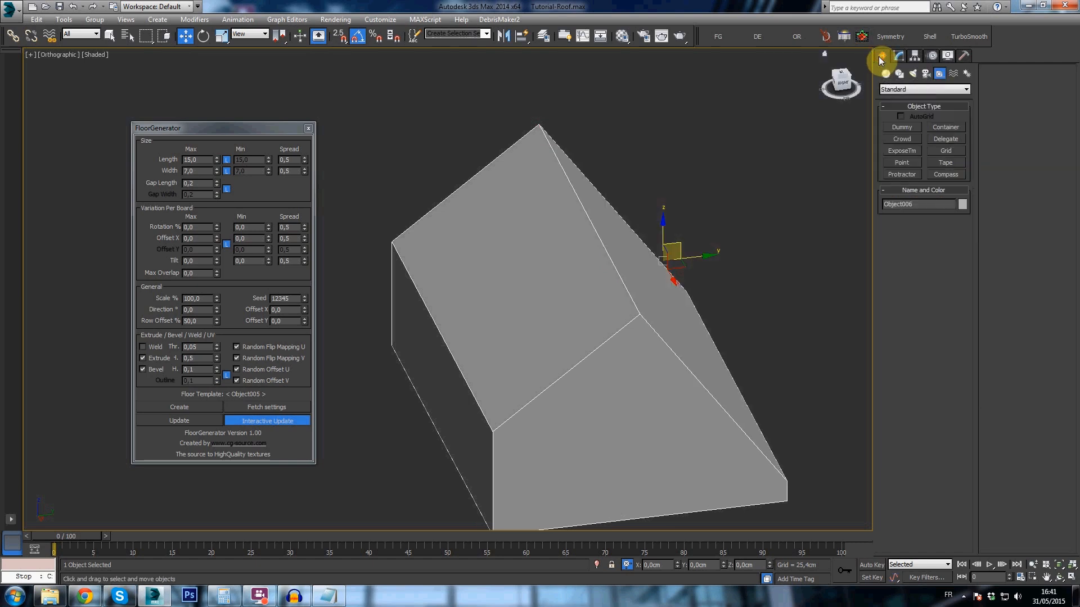
alt+middle_drag(524, 262, 571, 200)
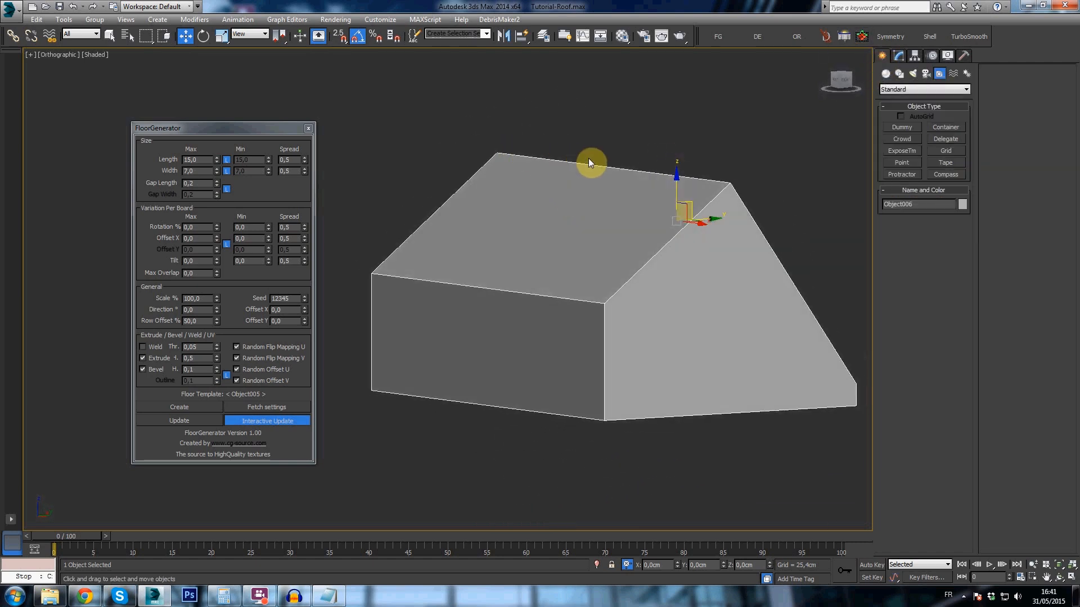
- Chamfer the ridge vertex and an eave corner vertex at one gable end of the house roof
mouse_move(711, 243)
alt+middle_down()
mouse_move(677, 244)
mouse_move(724, 238)
alt+middle_up()
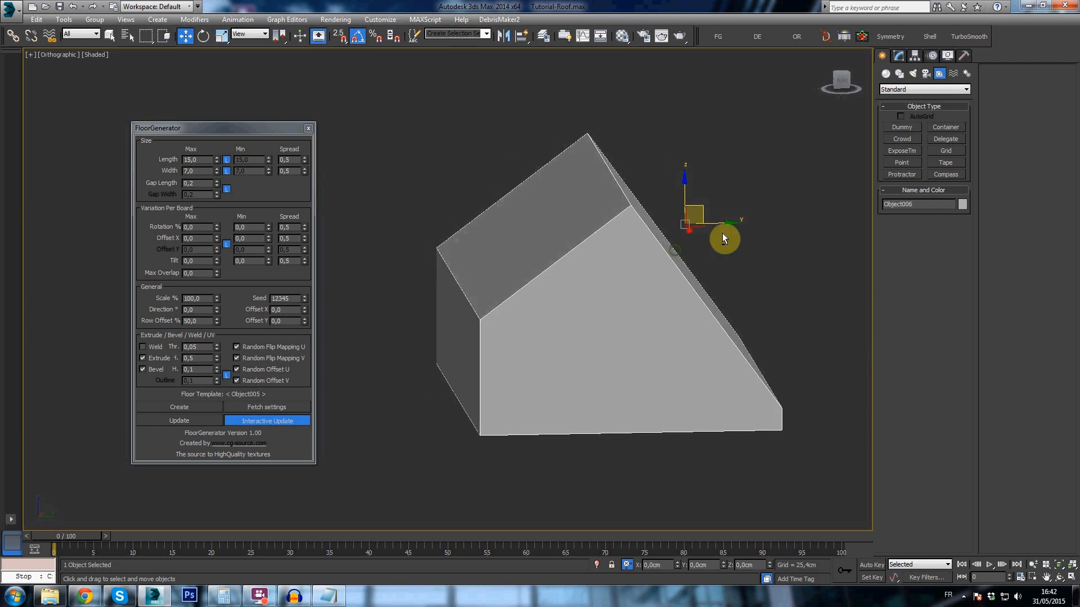
middle_drag(813, 183, 868, 203)
key(t)
key(z)
scroll(585, 321, down, 3)
middle_drag(585, 321, 617, 274)
scroll(617, 276, down, 2)
scroll(619, 275, up, 2)
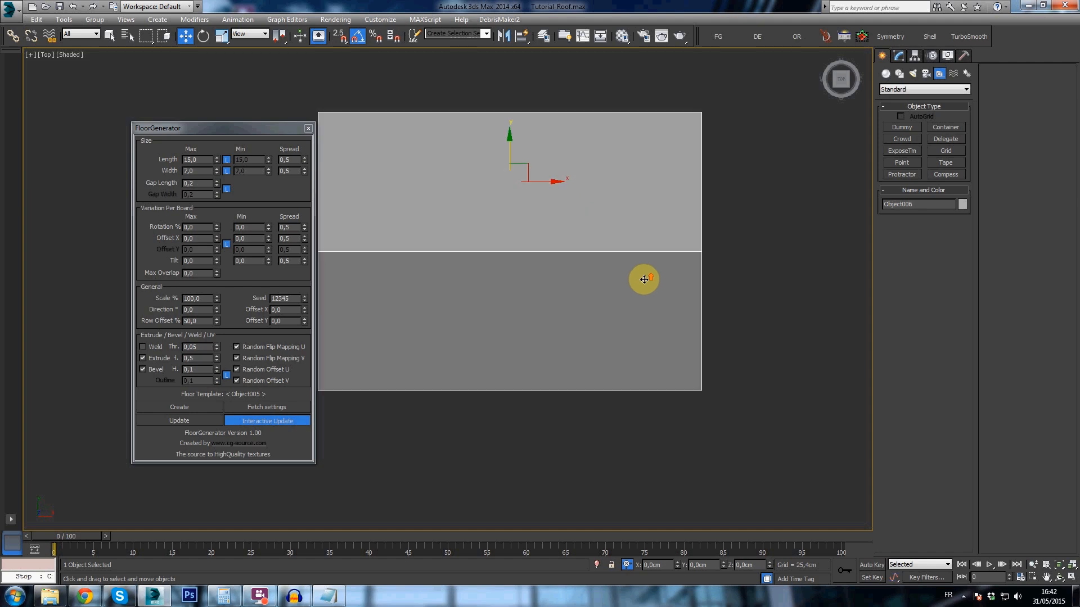
mouse_move(682, 321)
alt+middle_down()
mouse_move(699, 321)
mouse_move(696, 297)
mouse_move(711, 289)
mouse_move(714, 319)
mouse_move(677, 314)
alt+middle_up()
key(1)
click(723, 309)
key(t)
key(z)
middle_drag(471, 291, 605, 369)
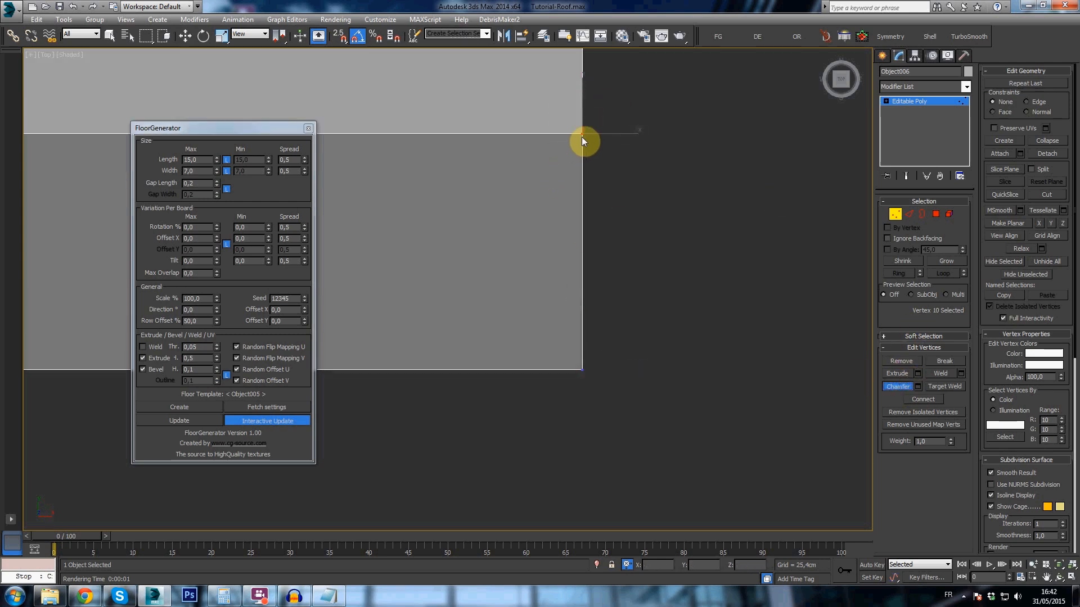
drag(580, 133, 583, 28)
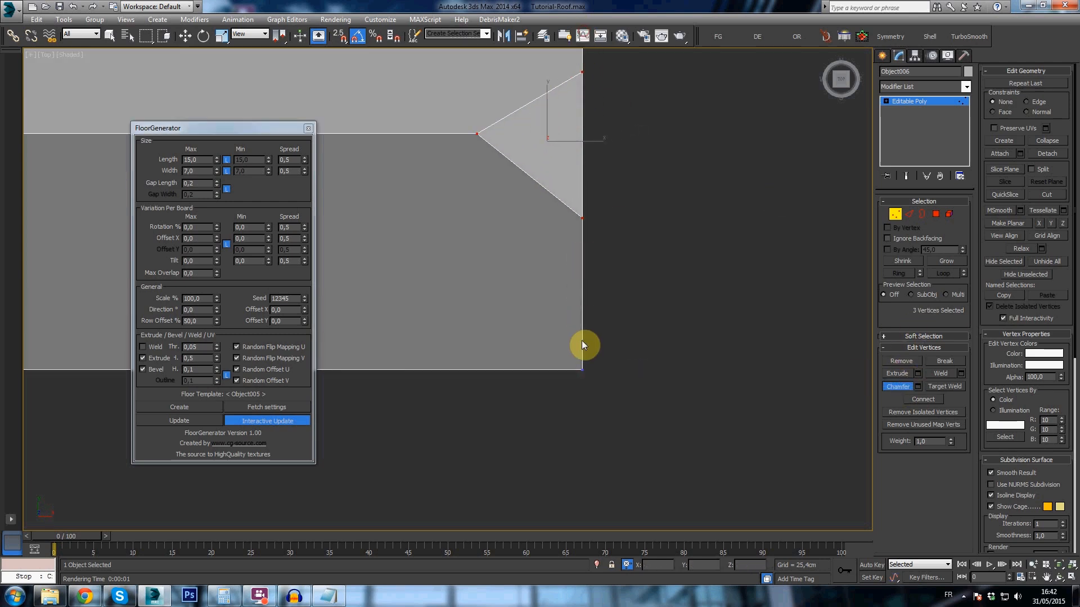
drag(581, 369, 592, 231)
alt+middle_drag(557, 357, 563, 307)
- Connect the ridge edge and the opposite slope's eave edge with a new edge between their midpoints
key(2)
click(514, 72)
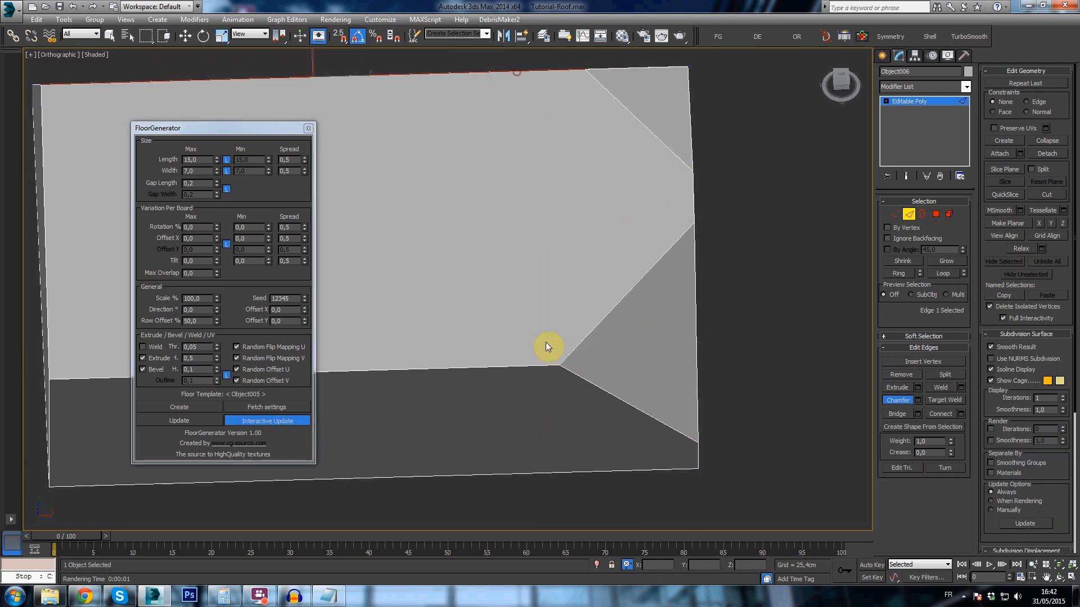
alt+middle_drag(548, 366, 565, 216)
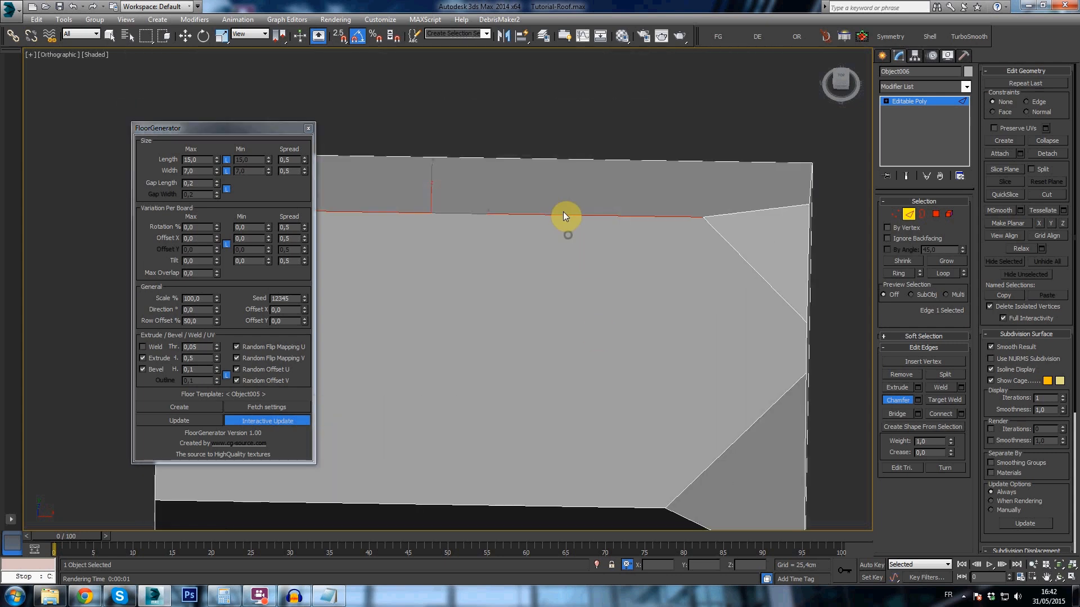
ctrl+click(531, 158)
key(ctrl+shift+e)
key(1)
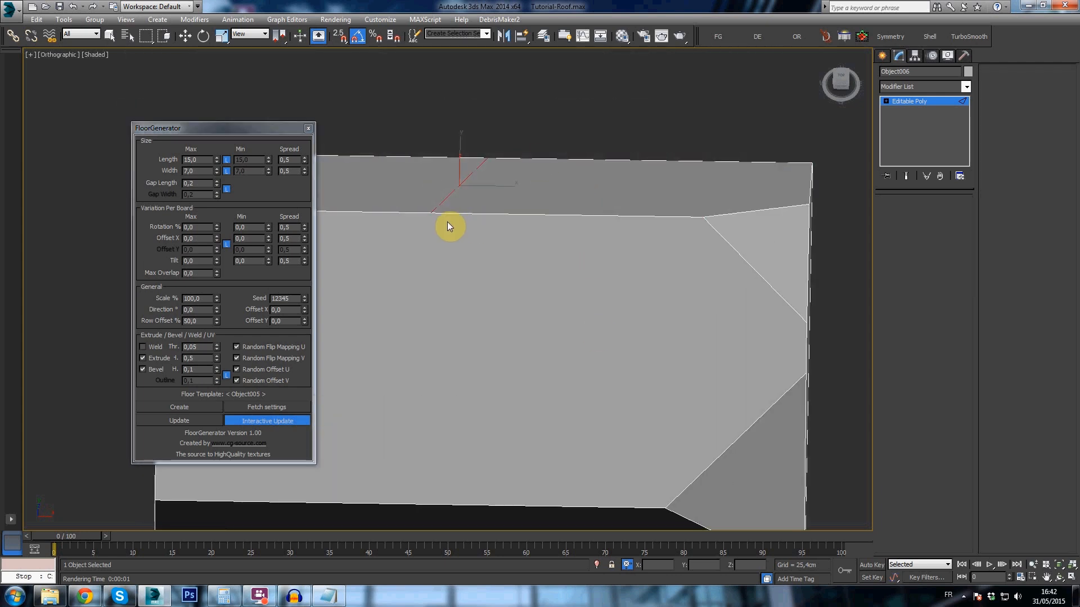
- Connect the new ridge midpoint vertex to the chamfered vertex on the near eave, cutting the slope diagonally
click(430, 214)
middle_drag(620, 408, 617, 312)
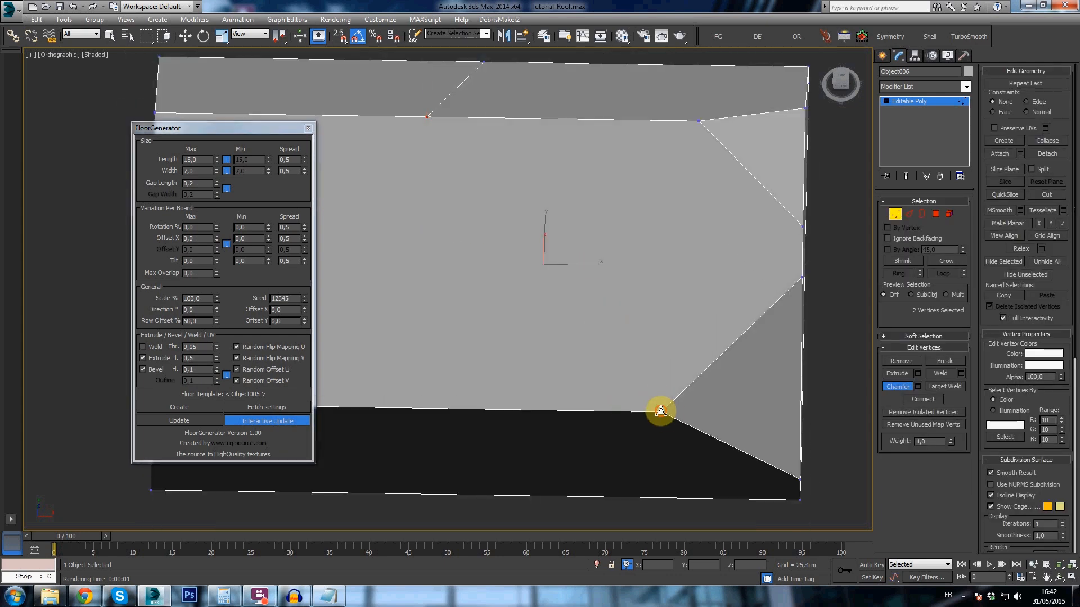
click(923, 399)
key(w)
- Detach the irregular slope polygon next to the chamfered gable end as a separate object
key(4)
middle_drag(681, 283, 540, 306)
click(530, 333)
alt+middle_drag(613, 321, 596, 318)
click(1046, 154)
key(Return)
click(881, 55)
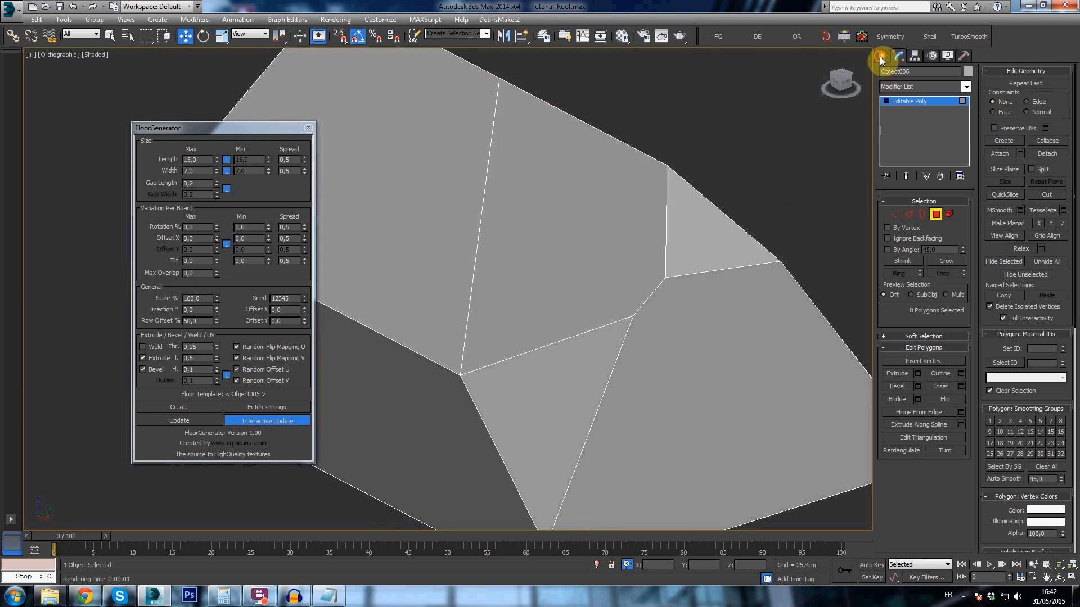
- Isolate the detached slope polygon from the house
right_click(568, 204)
click(594, 108)
scroll(578, 174, down, 4)
alt+middle_drag(586, 209, 609, 178)
- Examine the detached polygon's upper corner vertex, its ridge edge and its non-parallel lower edge from several sides
key(1)
click(563, 153)
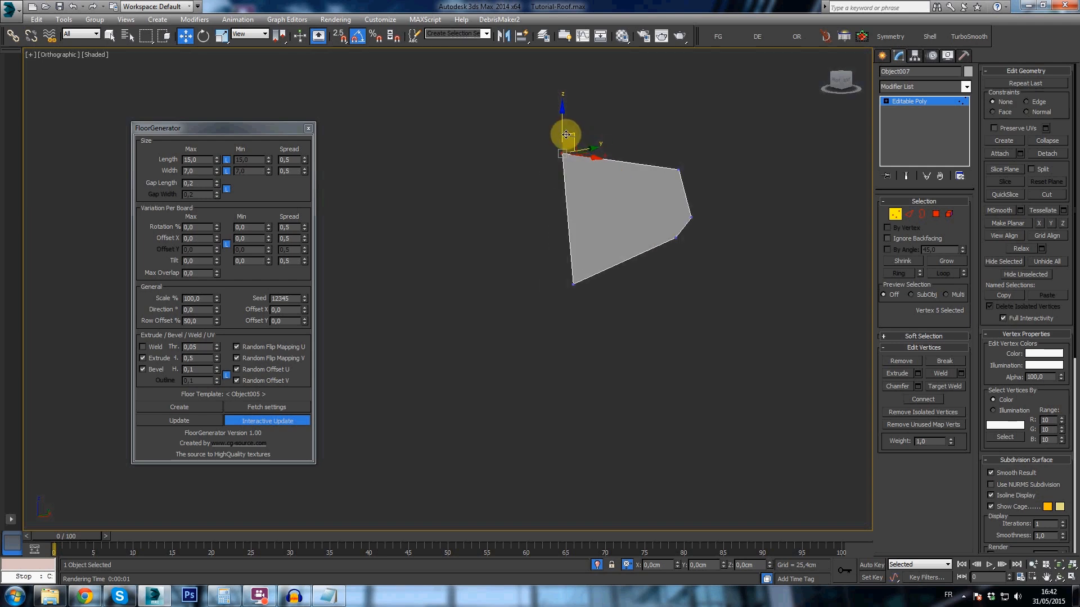
click(881, 56)
key(e)
drag(650, 163, 657, 175)
mouse_move(682, 229)
alt+middle_down()
mouse_move(623, 246)
mouse_move(684, 243)
alt+middle_up()
mouse_move(616, 234)
alt+middle_down()
mouse_move(562, 219)
mouse_move(634, 217)
mouse_move(582, 212)
mouse_move(641, 224)
mouse_move(603, 217)
mouse_move(610, 220)
alt+middle_up()
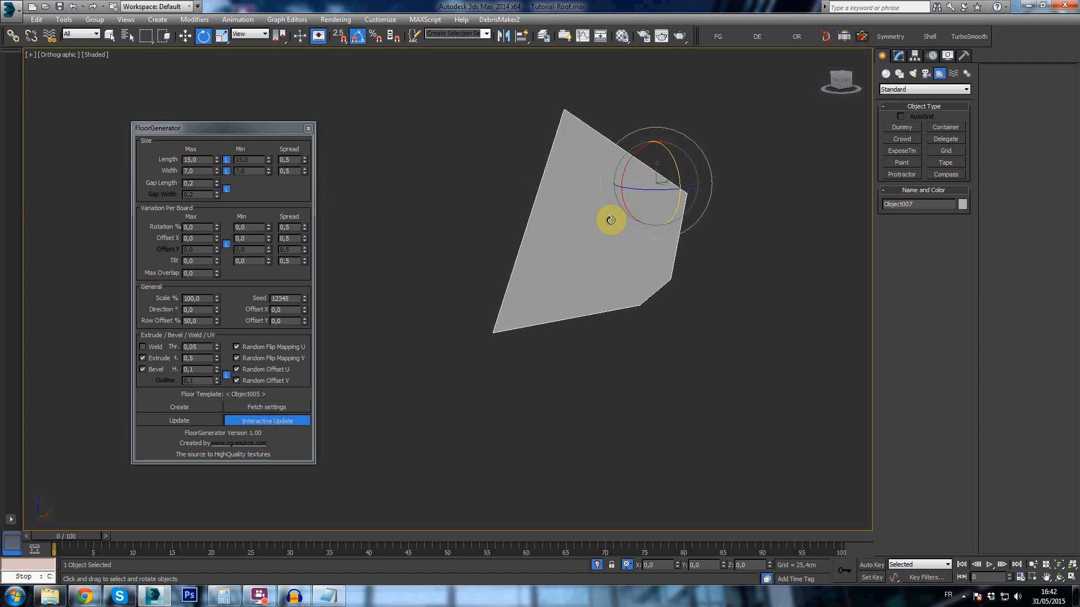
click(941, 163)
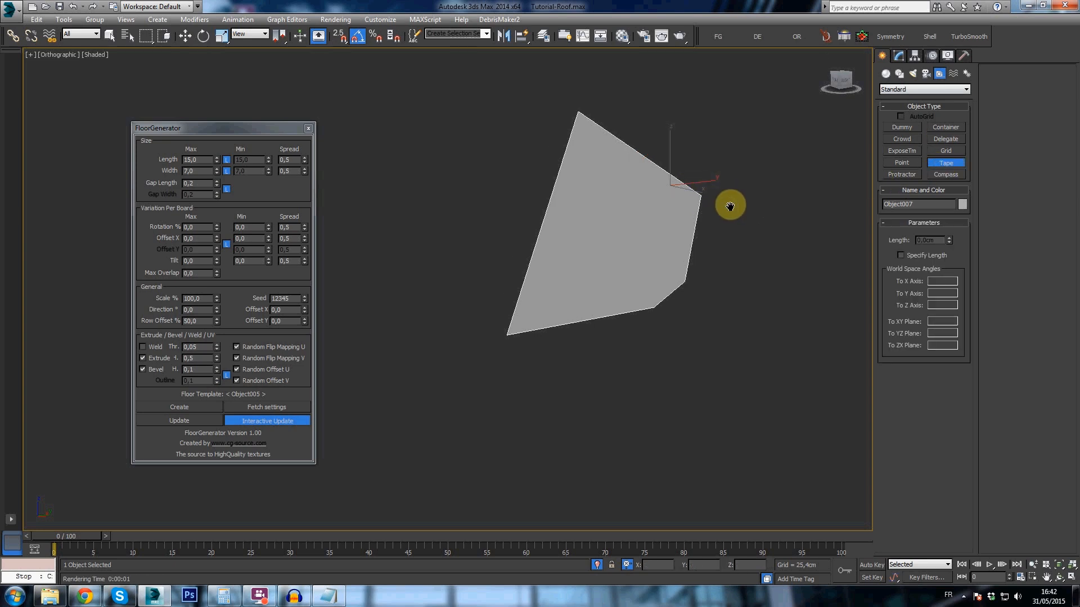
key(2)
click(642, 143)
drag(631, 199, 631, 200)
ctrl+click(613, 322)
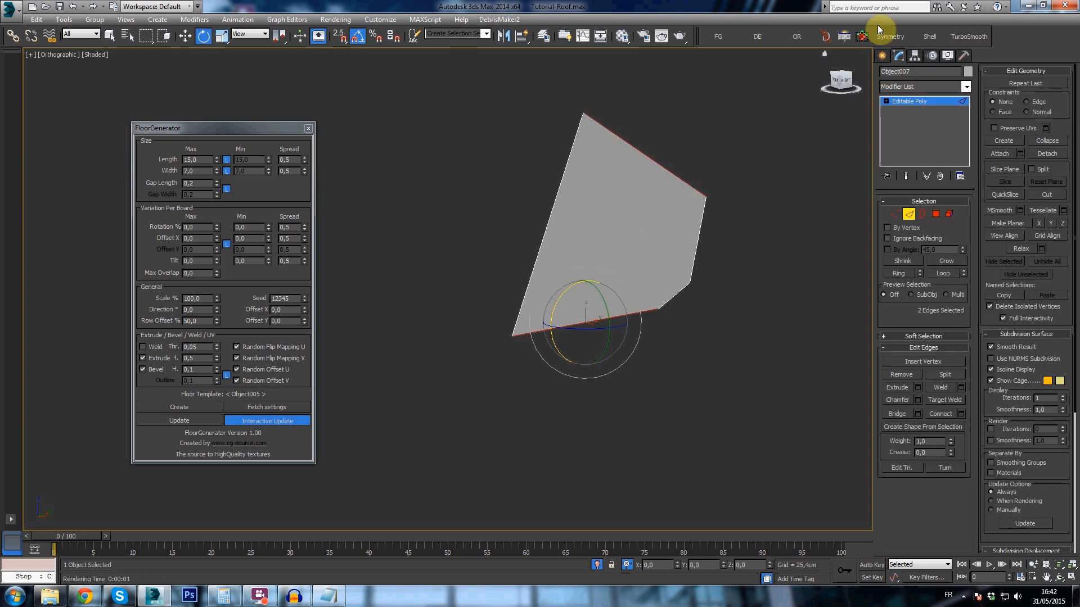
- Try to measure the polygon's angle with a Tape snapped along its ridge edge, and undo it
click(881, 55)
click(949, 152)
click(953, 162)
alt+middle_drag(584, 181, 677, 179)
drag(463, 138, 673, 192)
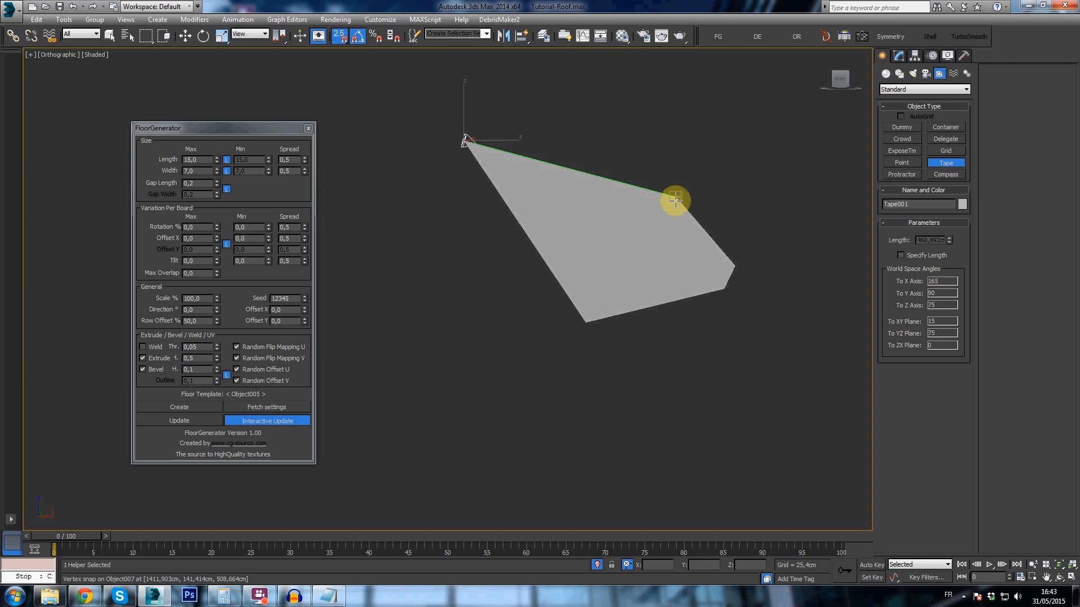
key(ctrl+z)
key(e)
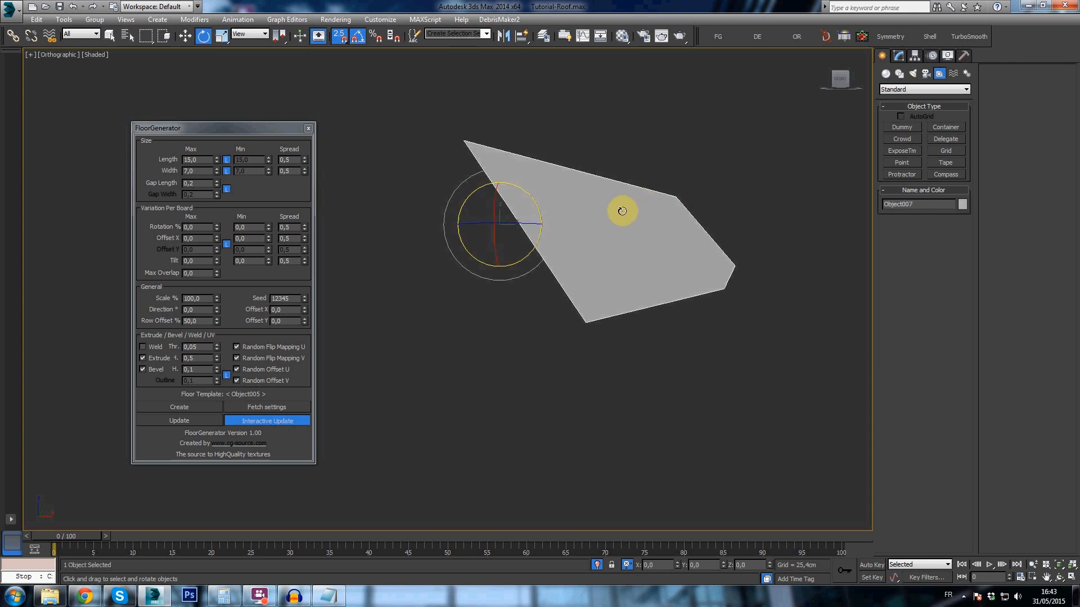
- Center the pivot of the detached polygon on the object
click(915, 55)
click(915, 126)
click(917, 185)
click(900, 57)
drag(610, 219, 603, 214)
alt+middle_drag(634, 229, 580, 236)
click(881, 55)
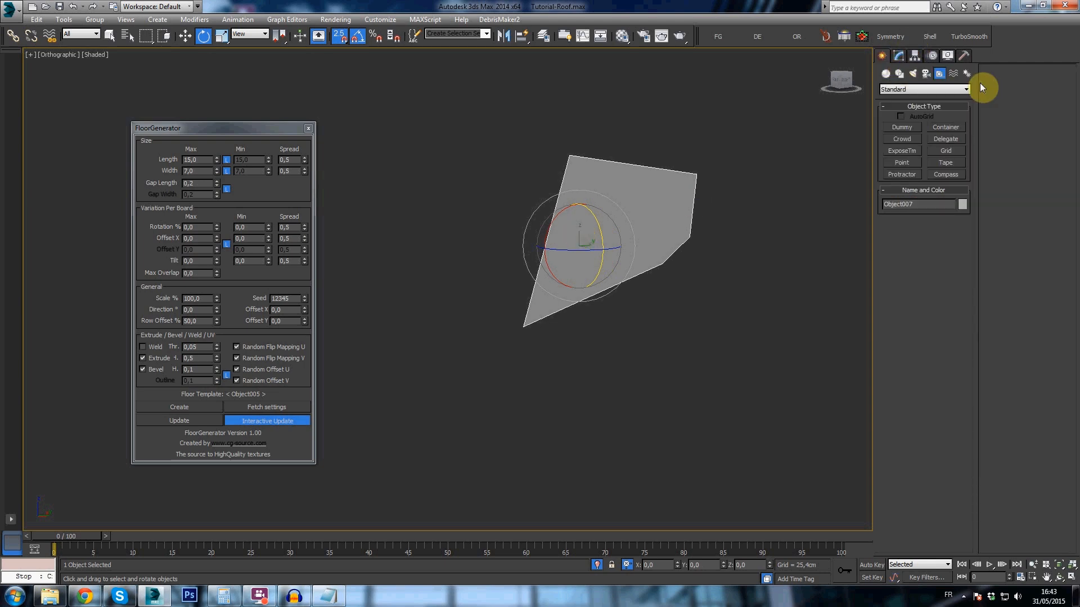
drag(570, 156, 524, 325)
alt+middle_drag(538, 317, 612, 311)
key(ctrl+z)
- Insert an extra vertex on the ridge edge of the detached polygon
key(2)
click(620, 170)
right_click(620, 170)
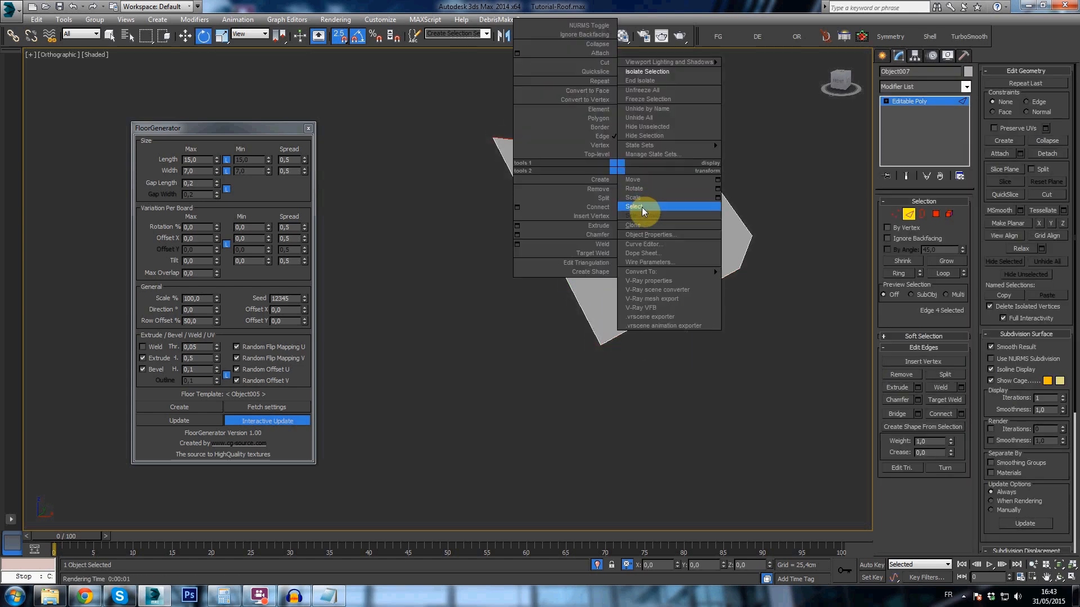
click(603, 214)
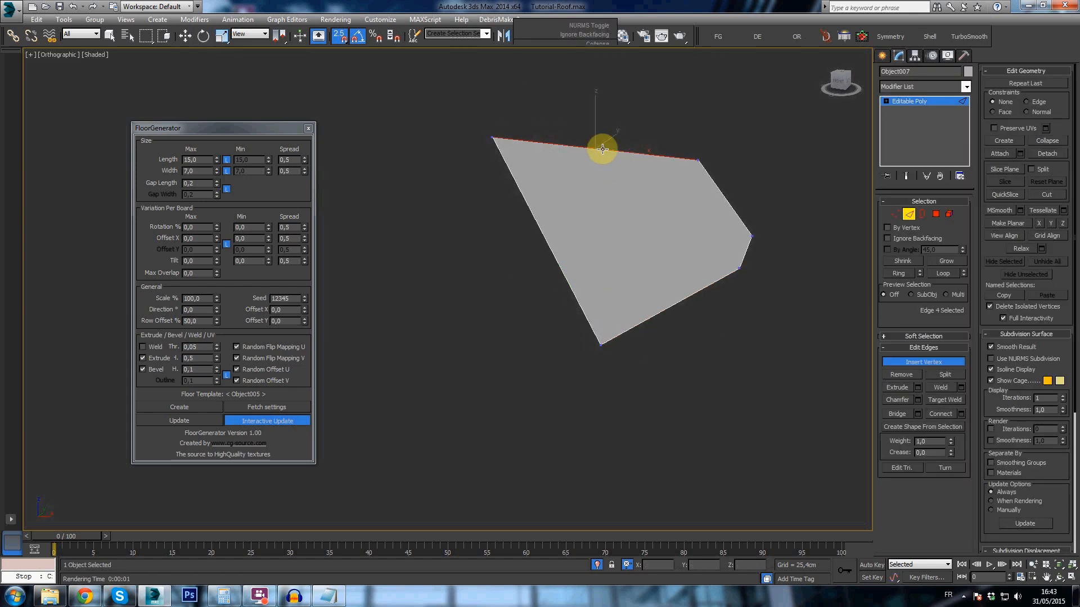
click(602, 149)
- Align the inserted ridge vertex with the polygon's lowest corner, perpendicular to the ridge, and connect the two vertices
key(1)
drag(585, 161, 602, 348)
key(ctrl+z)
key(w)
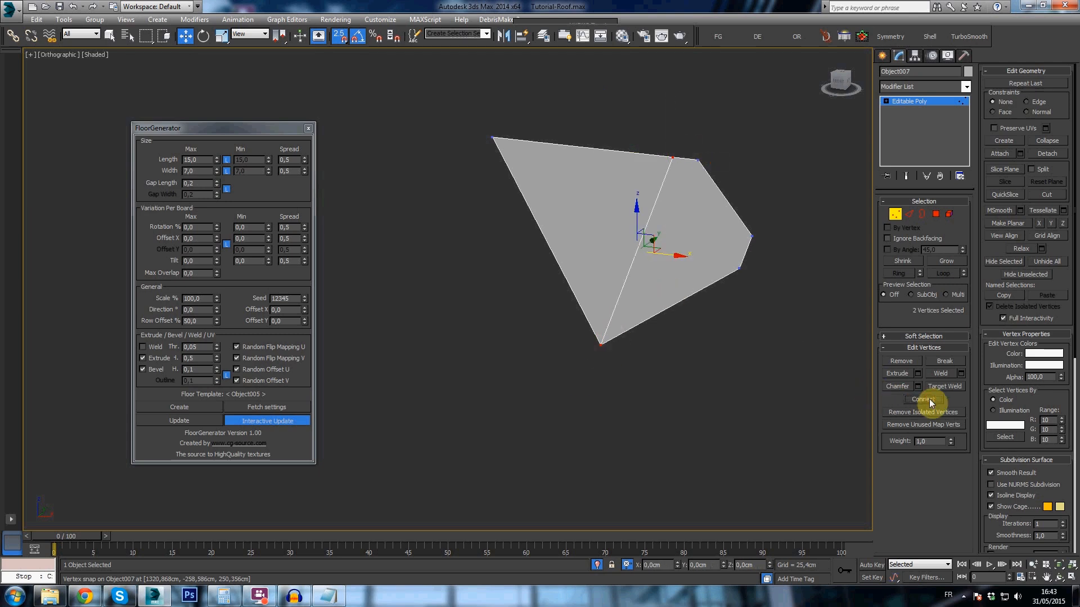
- Measure the slope angle with a Tape snapped from the inserted ridge vertex to the polygon's lowest corner
click(882, 55)
click(945, 163)
mouse_move(662, 161)
mouse_down()
mouse_move(631, 308)
mouse_move(602, 348)
mouse_up()
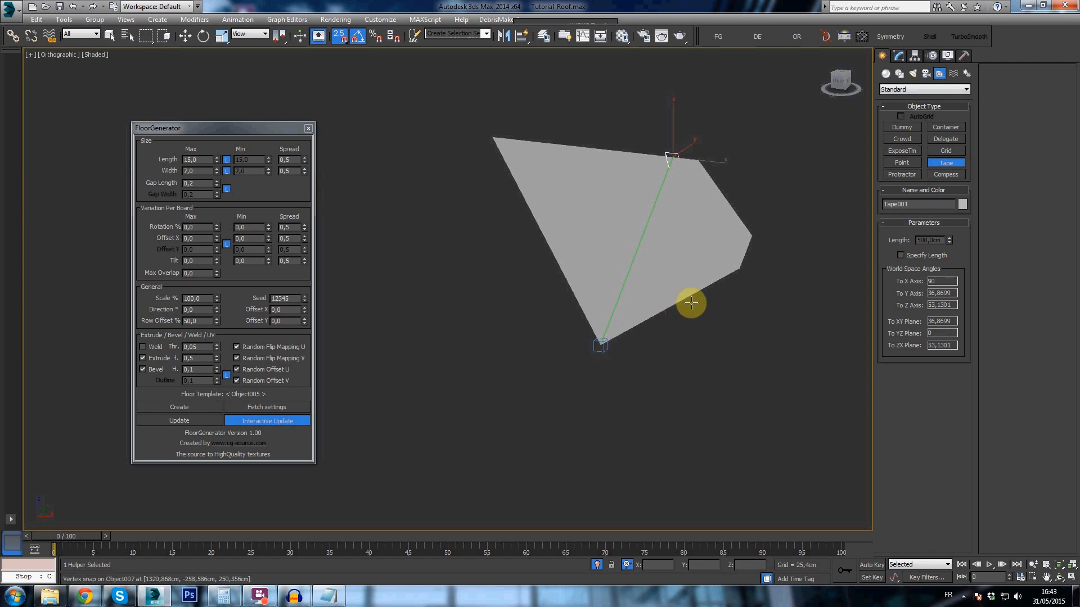
alt+middle_drag(694, 299, 663, 297)
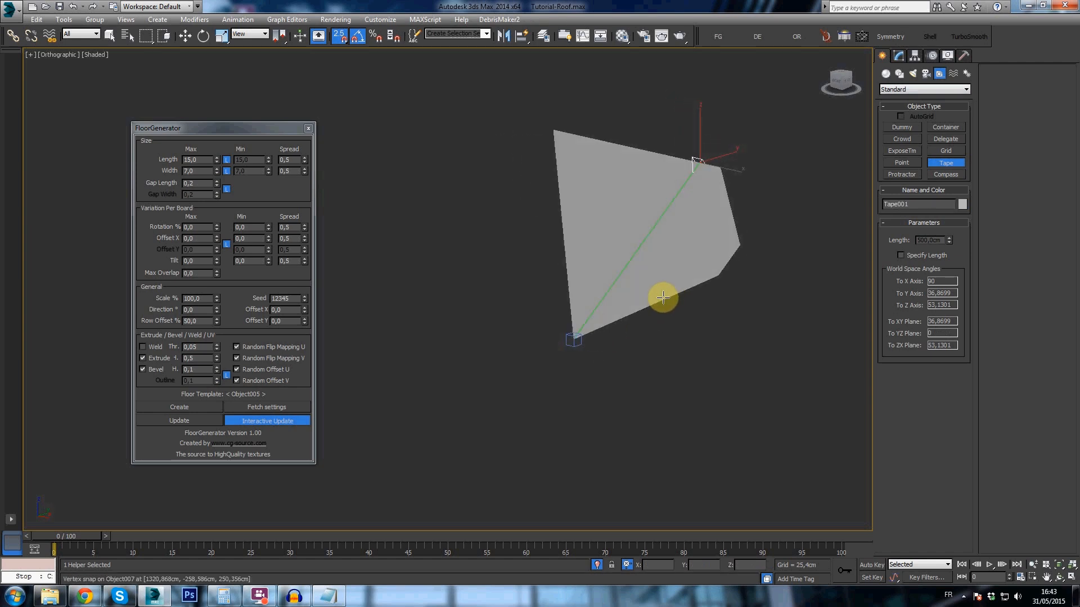
- Lay the detached polygon flat by rotating it about X through the slope angle measured with the Tape
right_click(677, 275)
click(681, 272)
key(e)
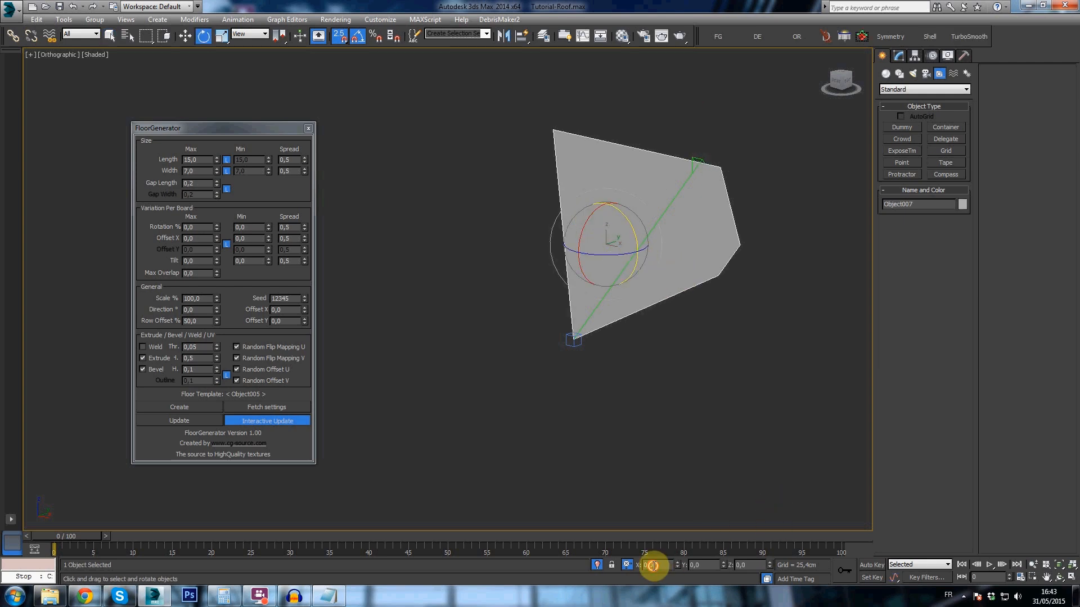
alt+middle_drag(689, 506, 650, 329)
- Generate tiles on the flat polygon with FloorGenerator and select the resulting tile object
click(207, 406)
click(641, 282)
scroll(663, 256, up, 5)
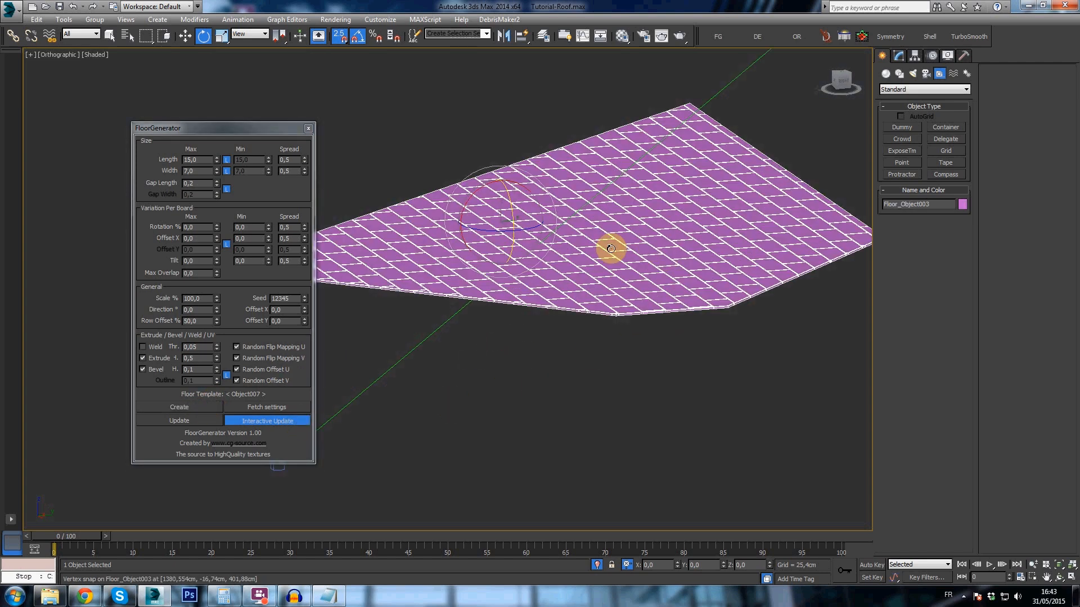
scroll(659, 215, down, 2)
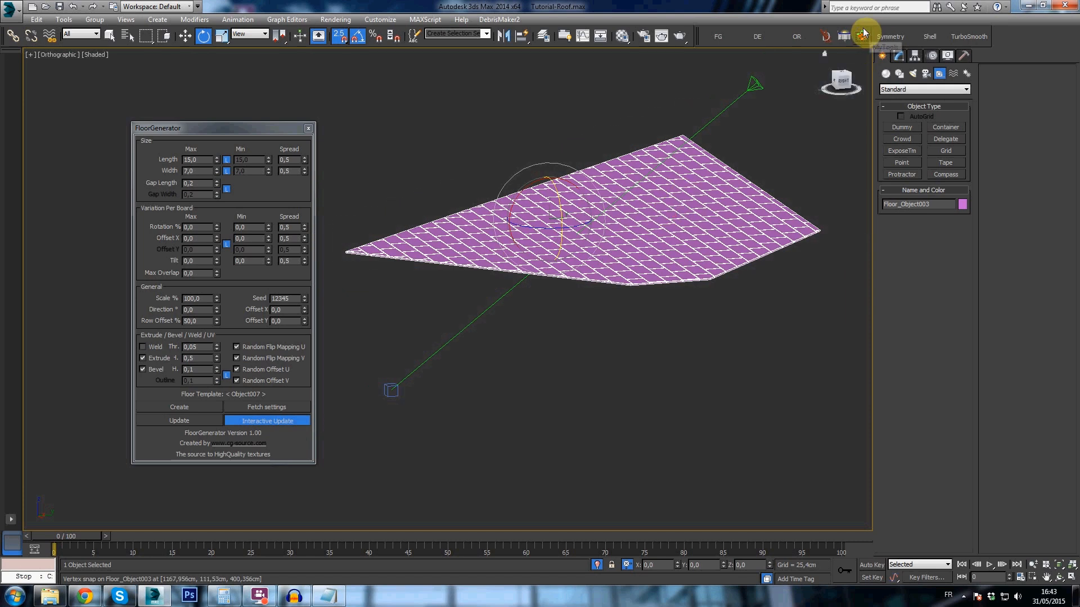
- Scale and tilt all tile elements individually so the rows overlap like roof shingles
click(861, 36)
key(5)
key(ctrl+a)
key(r)
drag(632, 204, 320, 246)
key(e)
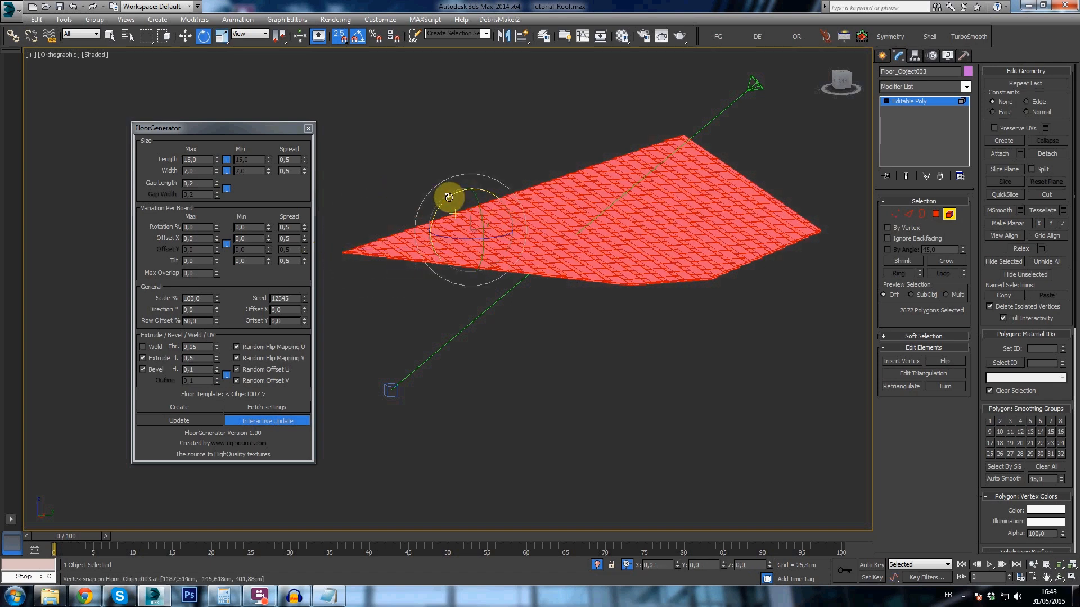
click(883, 55)
- Rotate the tile object about X by the measured 36.8699° to return it to the roof slope
alt+middle_drag(729, 160, 714, 186)
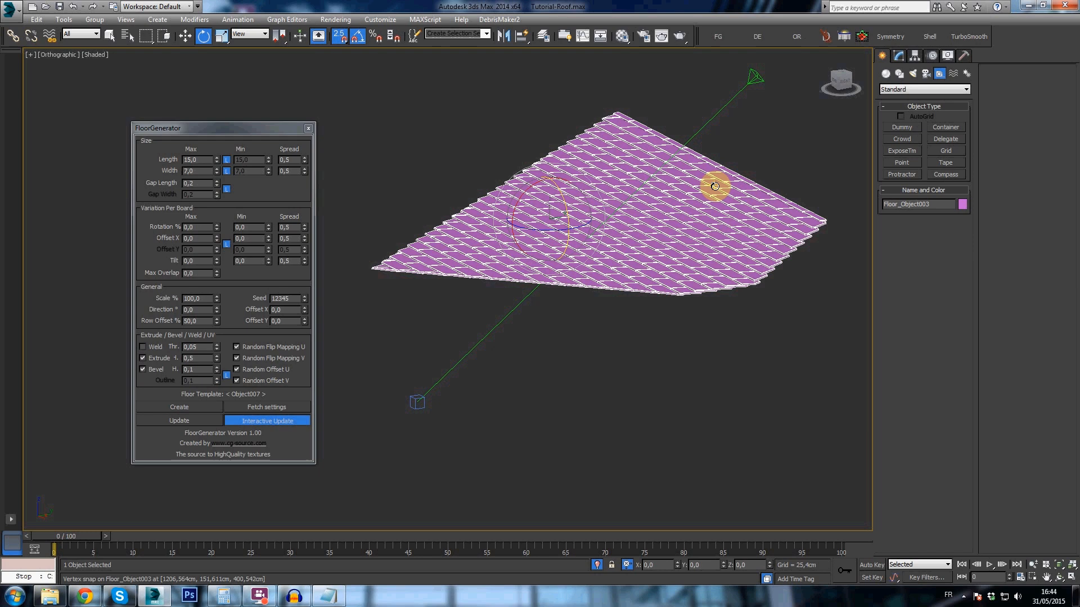
alt+middle_drag(640, 193, 668, 200)
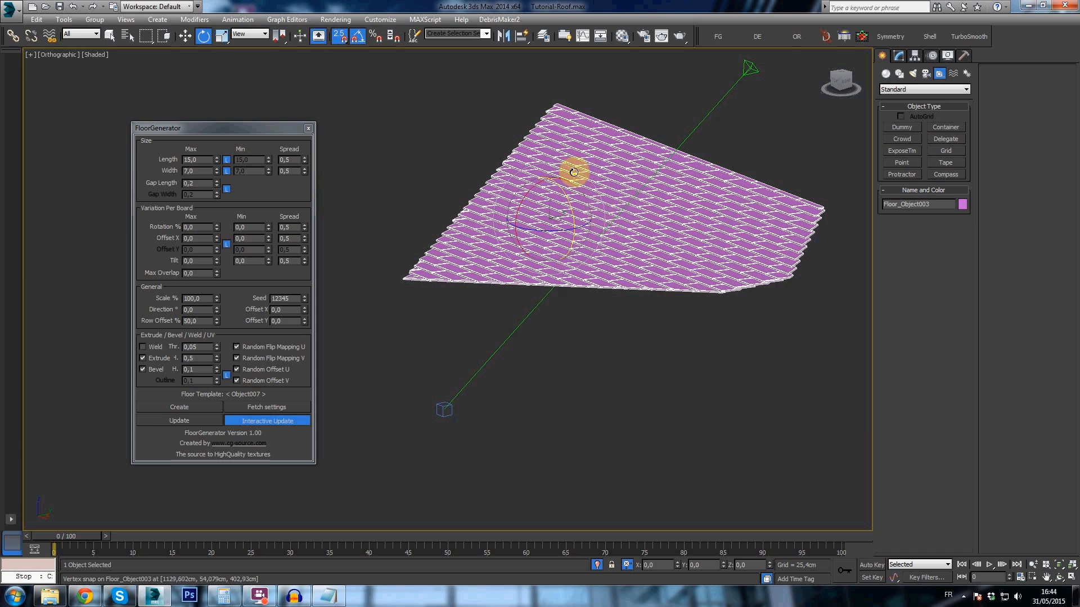
middle_drag(572, 172, 573, 173)
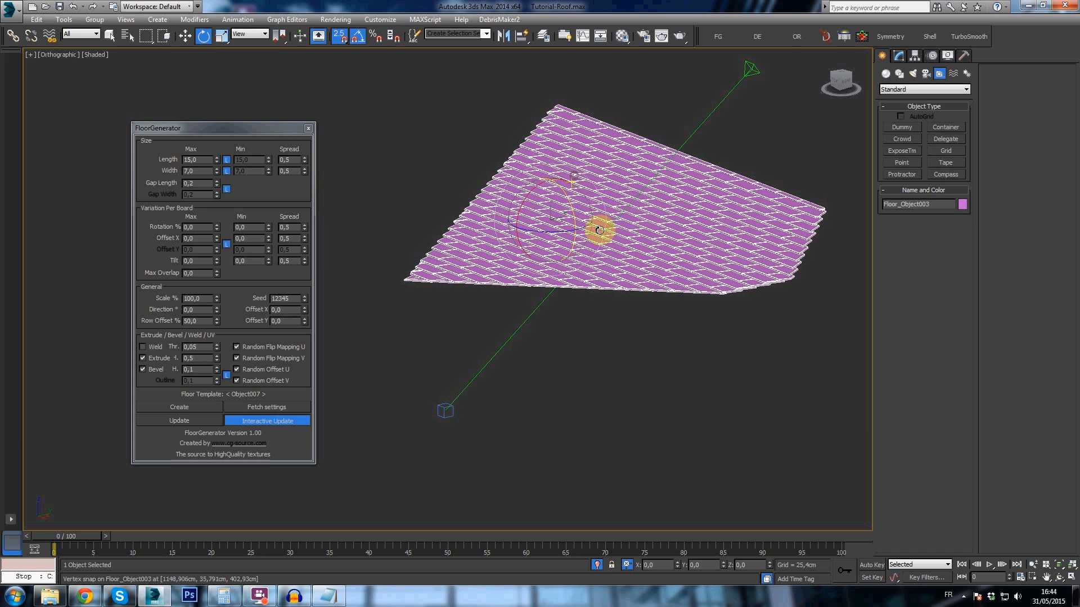
double_click(658, 565)
text(0)
key(Tab)
middle_drag(662, 309, 654, 335)
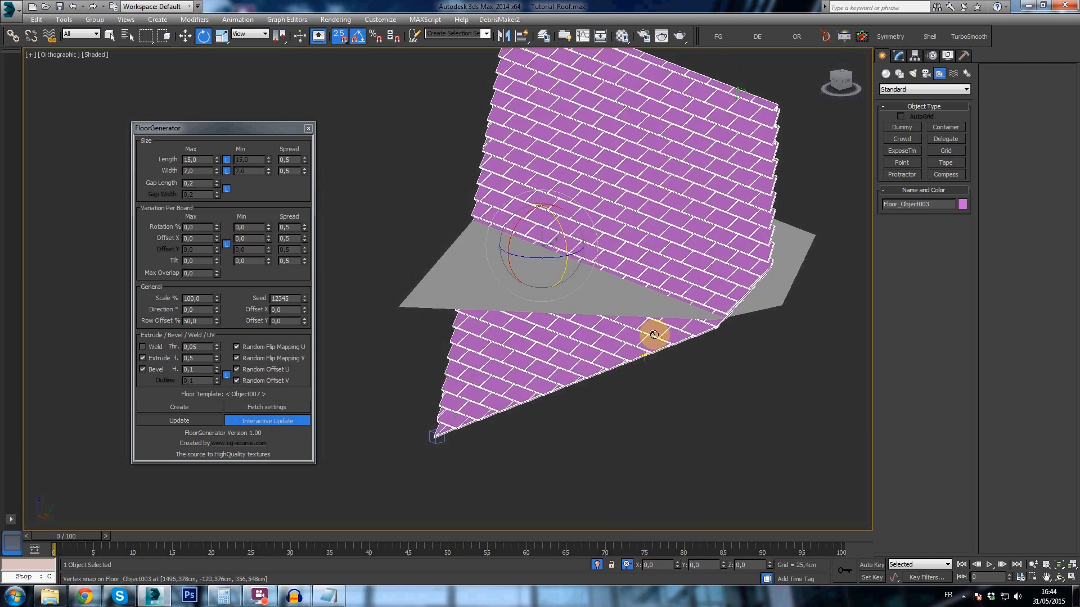
double_click(699, 563)
key(Tab)
- Delete the flat template polygon and end the isolation to show the tiles on the house
middle_drag(594, 295, 636, 302)
scroll(607, 303, down, 4)
click(615, 298)
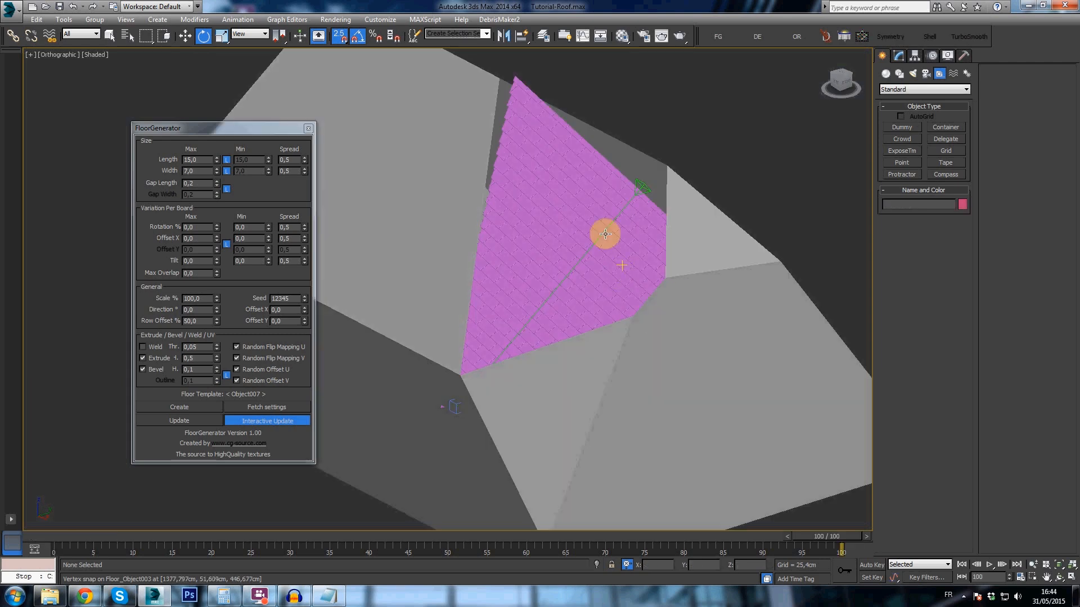
click(602, 234)
mouse_move(586, 217)
alt+middle_down()
mouse_move(622, 241)
mouse_move(583, 234)
mouse_move(645, 239)
mouse_move(610, 237)
mouse_move(579, 209)
alt+middle_up()
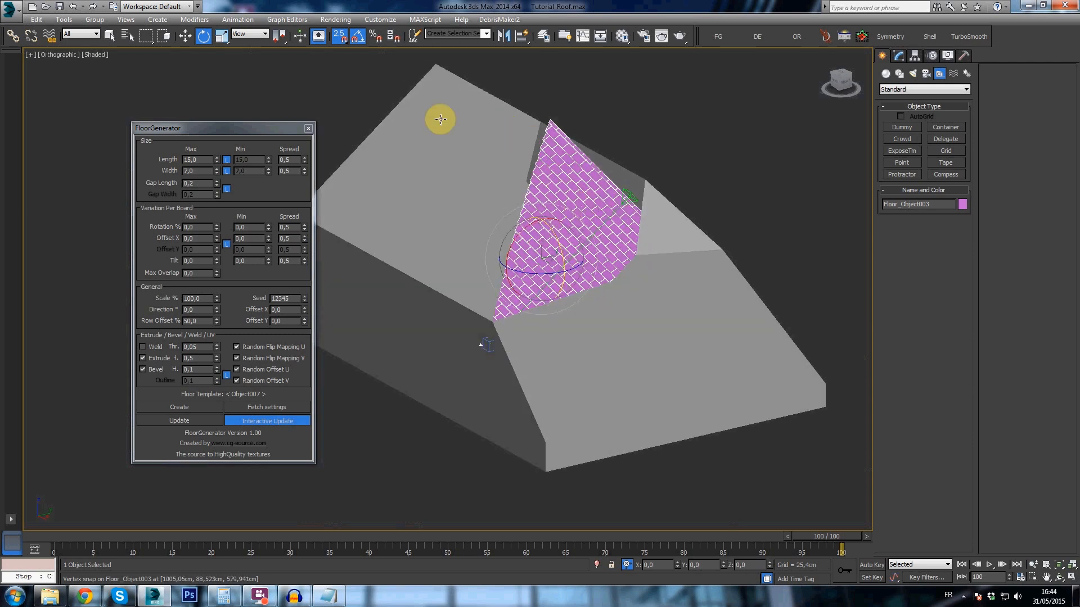
- Delete the house object beneath the tiled slope
click(473, 148)
middle_drag(546, 156, 564, 161)
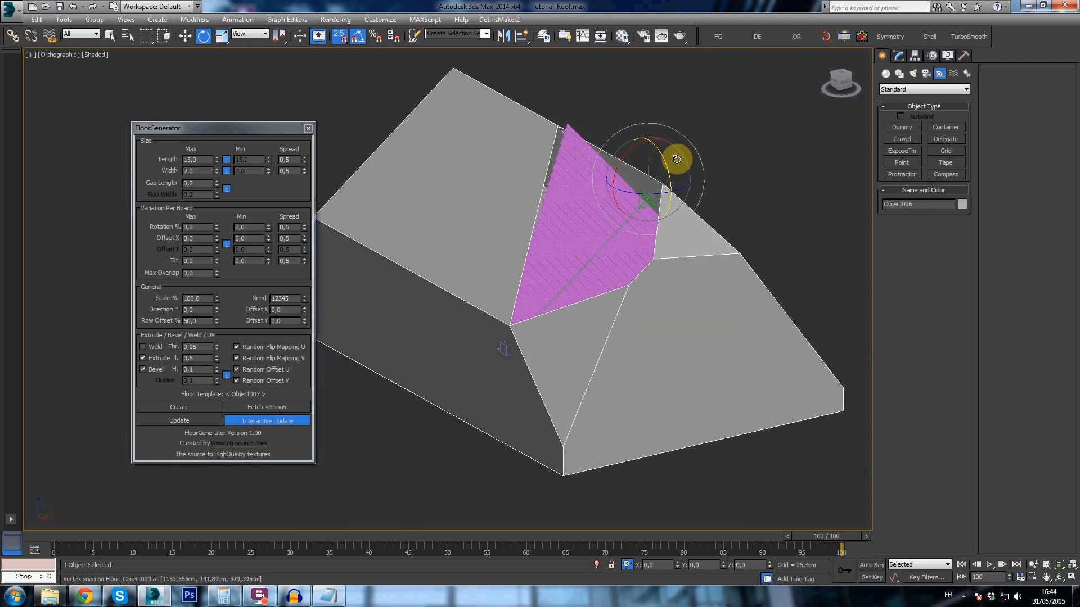
key(Delete)
- Select the tile object and examine its overlapping rows and irregular borders from several angles and distances
click(570, 199)
scroll(578, 199, up, 3)
alt+middle_drag(651, 268, 584, 185)
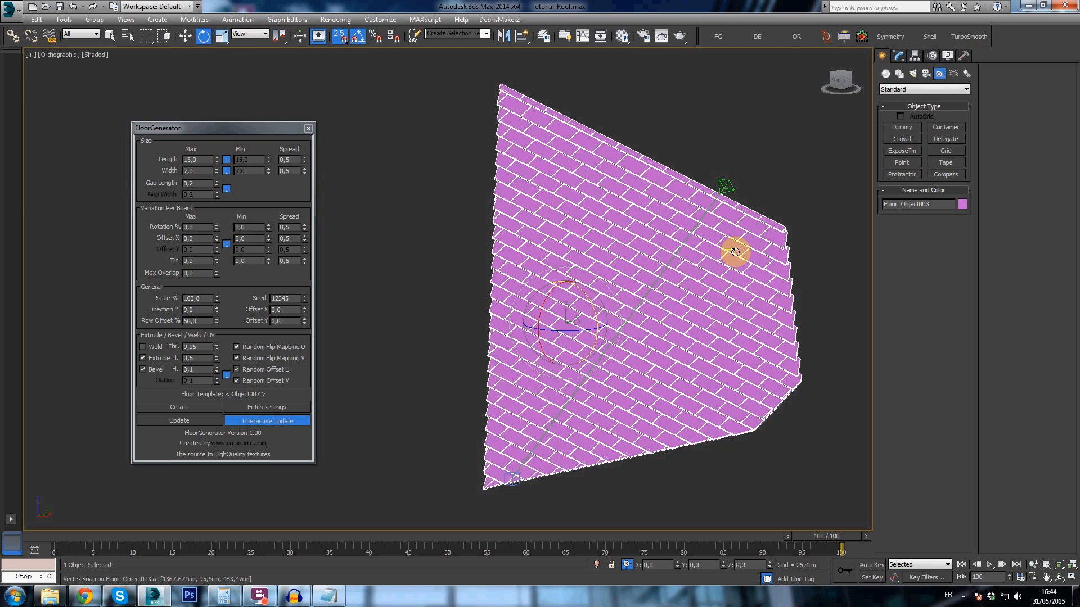
scroll(741, 251, down, 2)
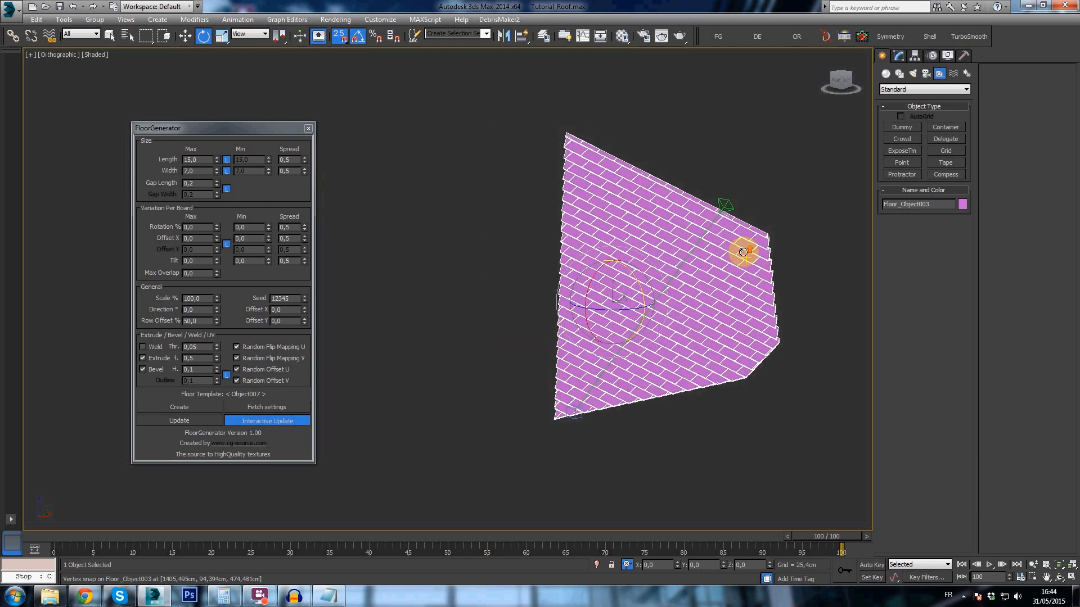
scroll(745, 249, up, 4)
scroll(744, 250, down, 2)
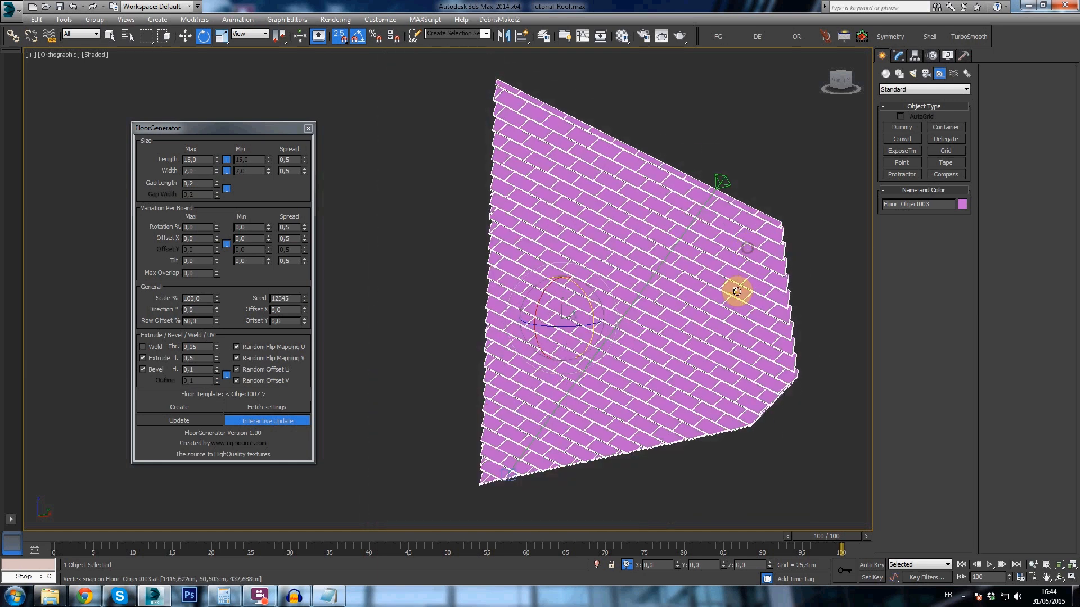
scroll(770, 227, up, 2)
key(q)
alt+middle_drag(743, 212, 716, 210)
scroll(668, 263, down, 2)
scroll(675, 241, up, 2)
key(w)
scroll(643, 204, down, 2)
scroll(643, 204, up, 2)
middle_drag(643, 204, 643, 213)
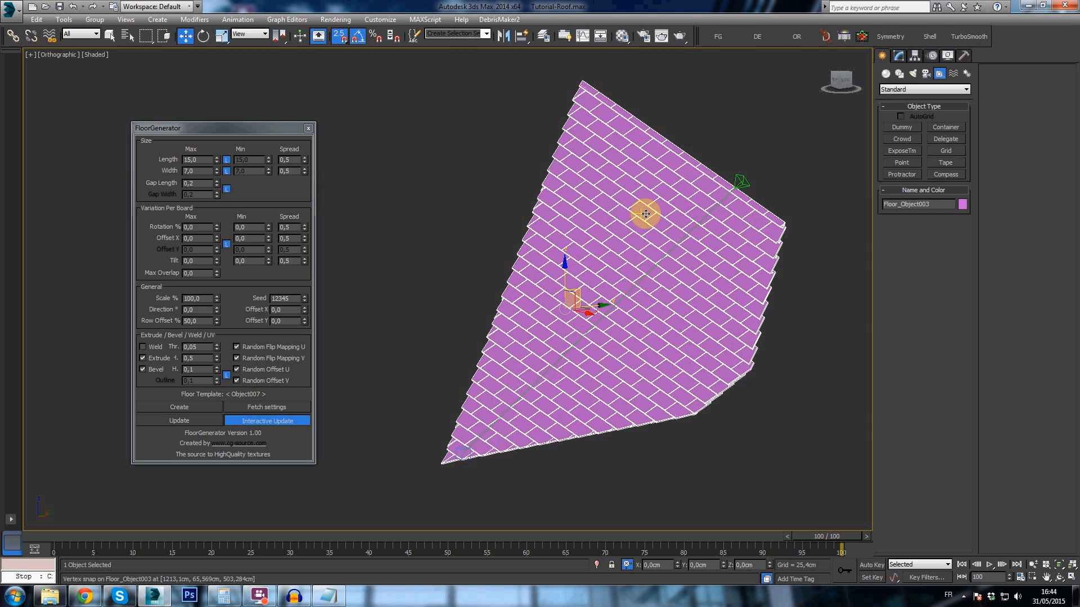
- Delete the irregular tile object and switch the visible layer from House_2 to House_1
middle_drag(638, 243, 632, 220)
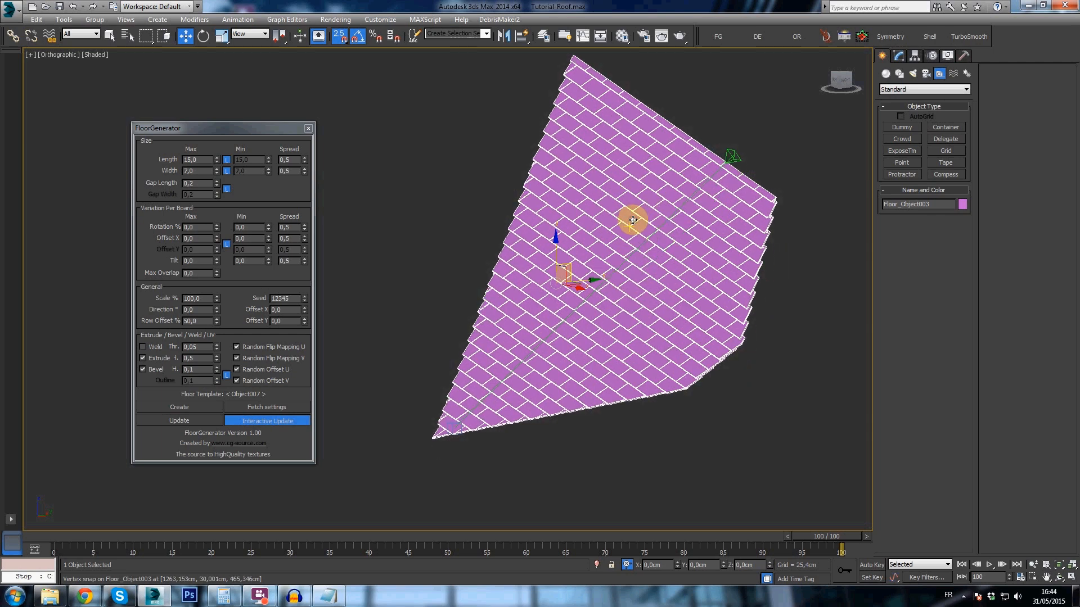
key(Delete)
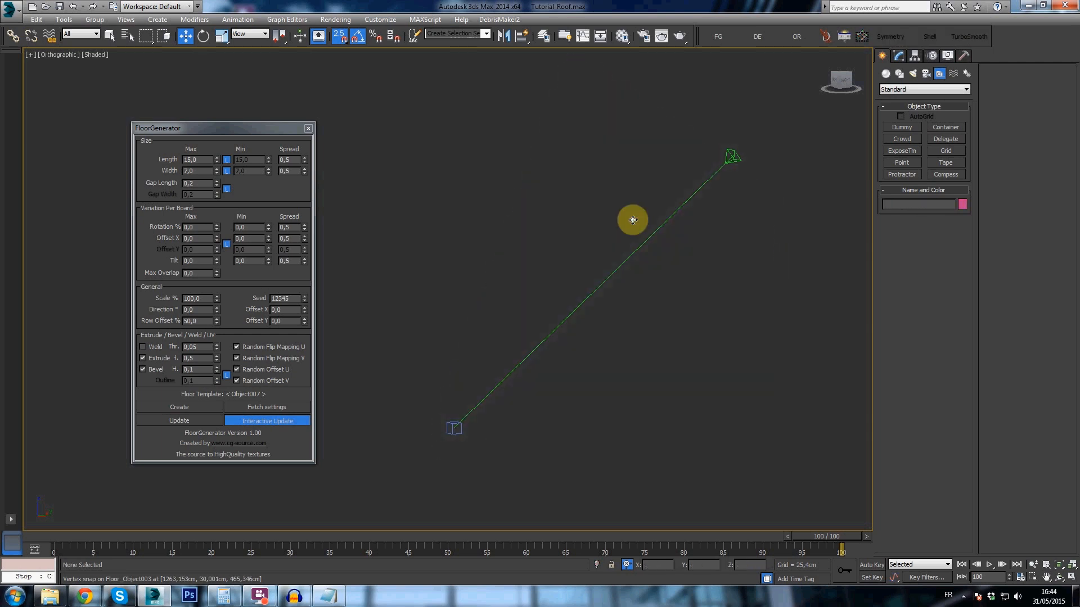
click(545, 40)
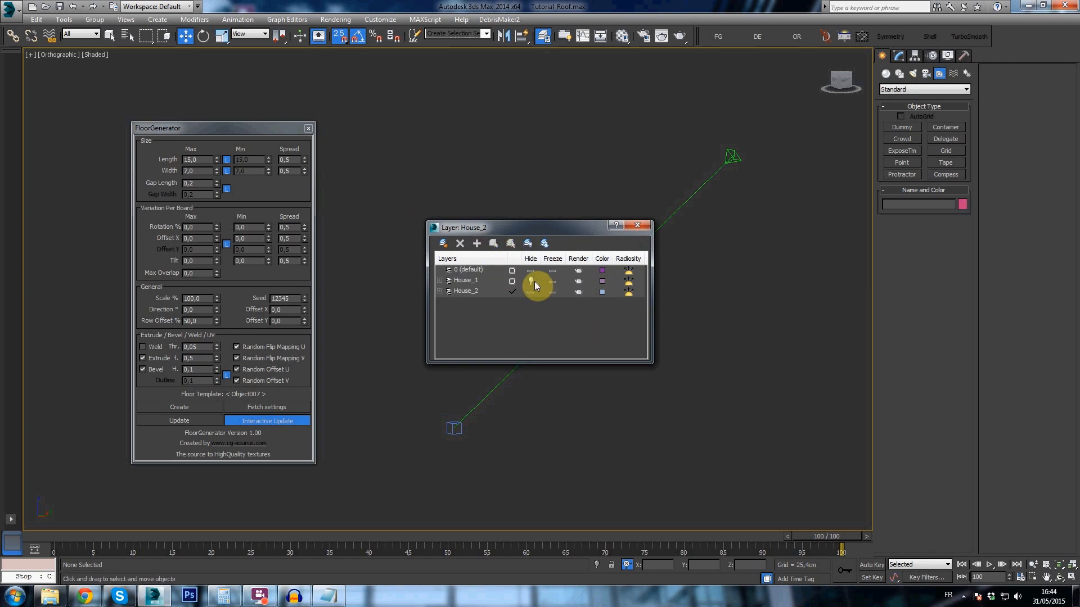
click(530, 282)
click(530, 291)
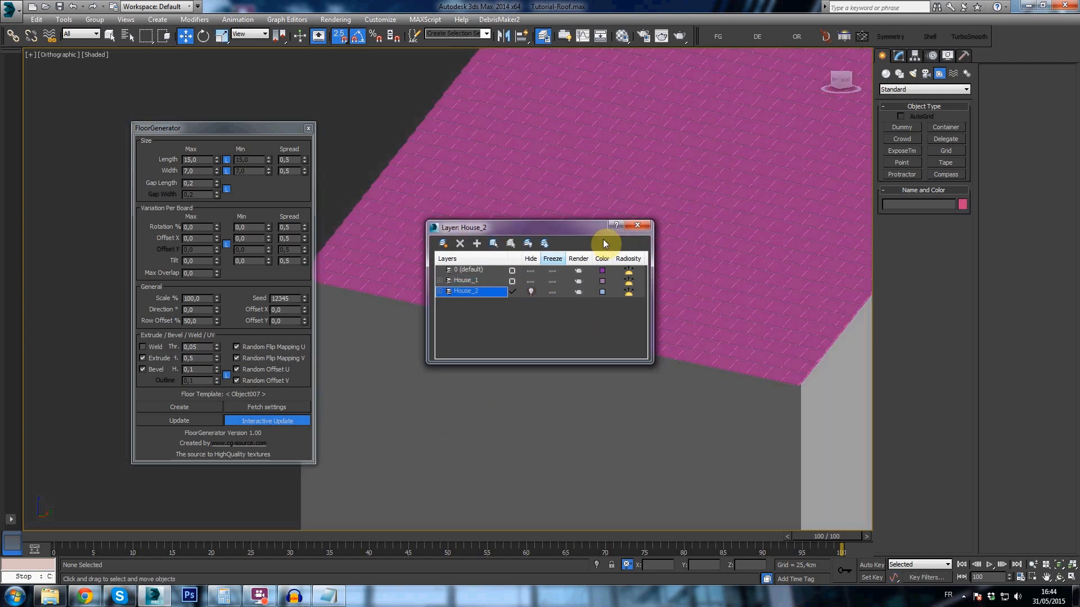
click(649, 226)
click(646, 225)
- Select the tile object on the gabled house's roof and close the FloorGenerator dialog
scroll(641, 264, up, 5)
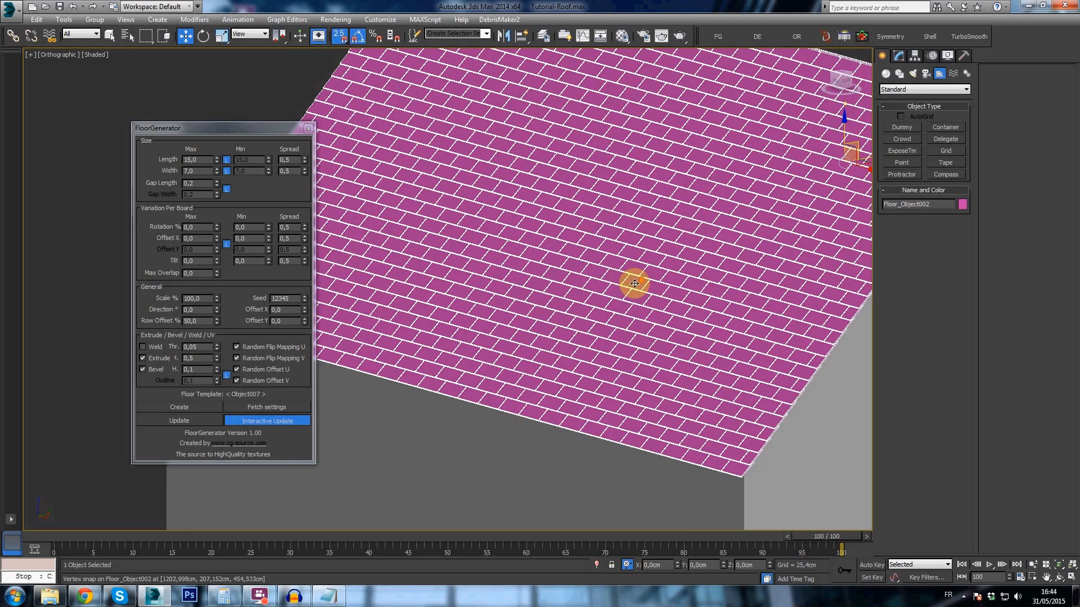
scroll(624, 281, down, 5)
alt+middle_drag(600, 280, 572, 272)
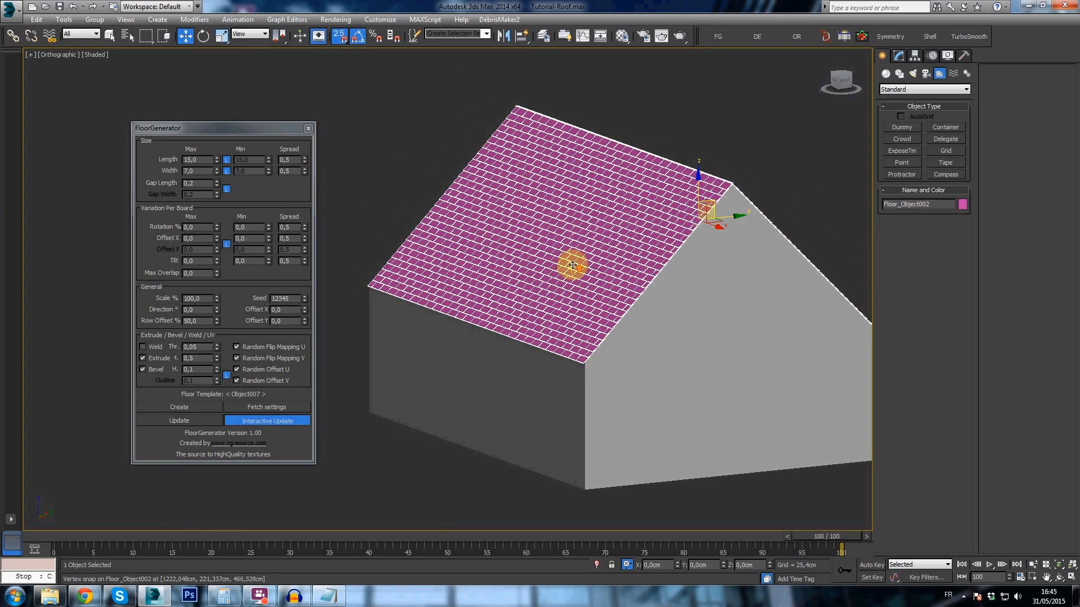
scroll(572, 265, up, 2)
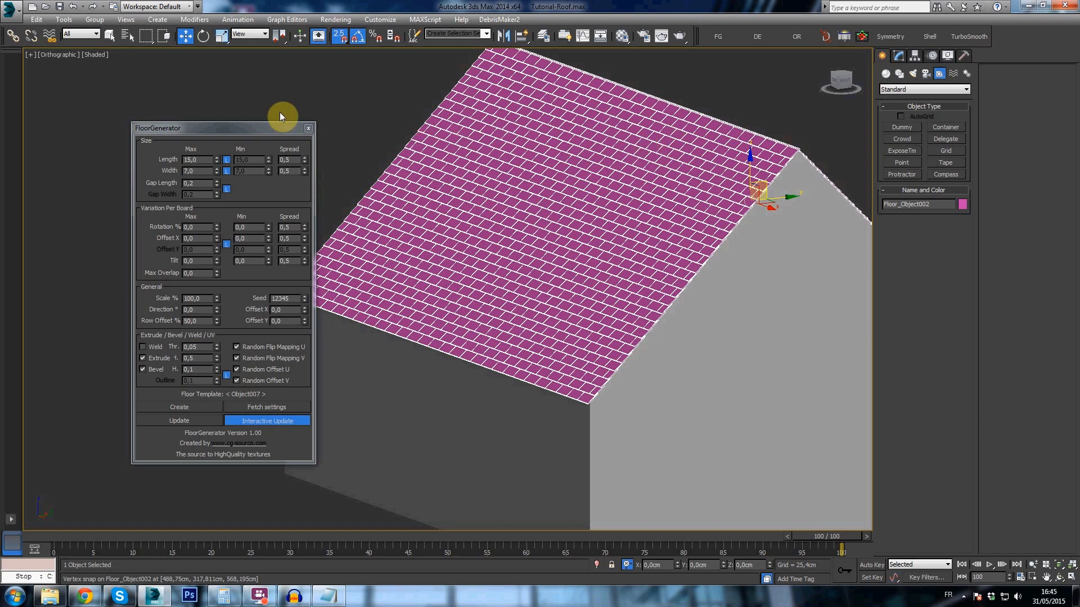
click(308, 128)
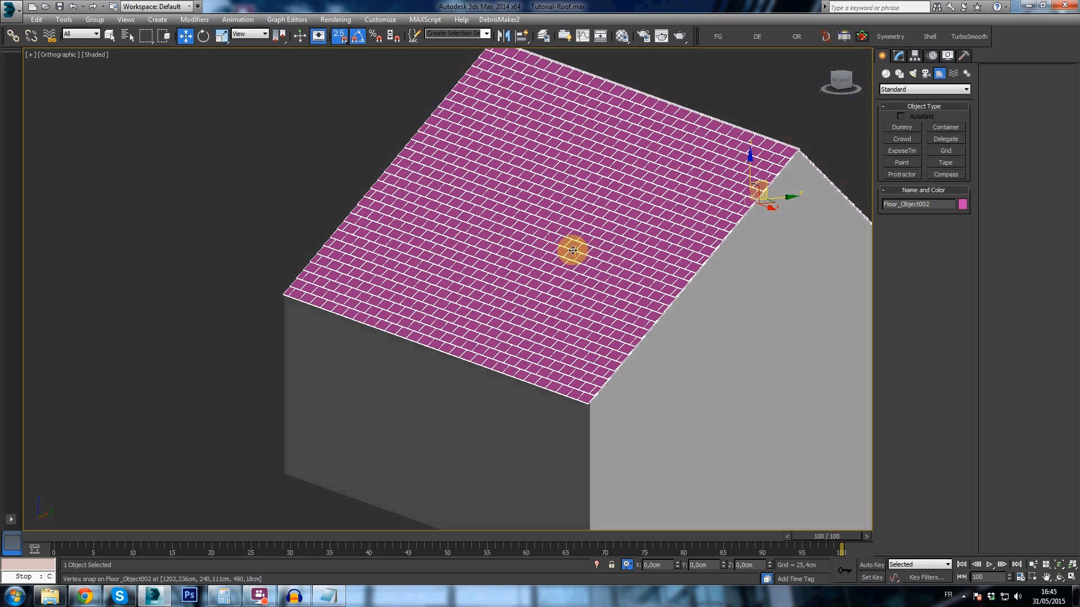
- Examine the tile edges, row overlaps and overall tile pattern of the gabled roof slope close up and from afar
scroll(360, 203, up, 10)
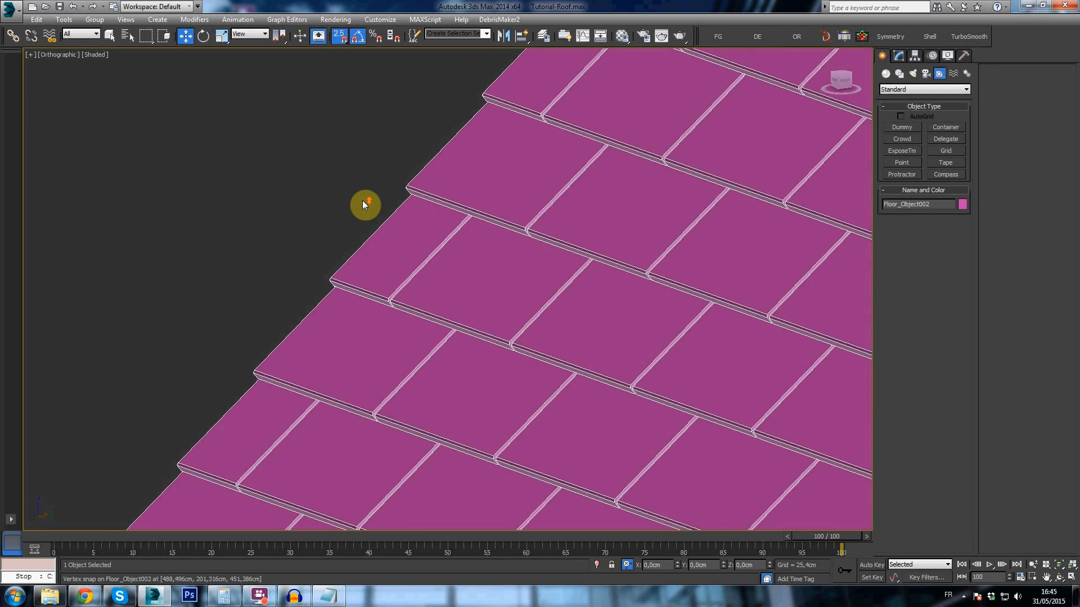
scroll(363, 201, down, 3)
scroll(369, 320, down, 5)
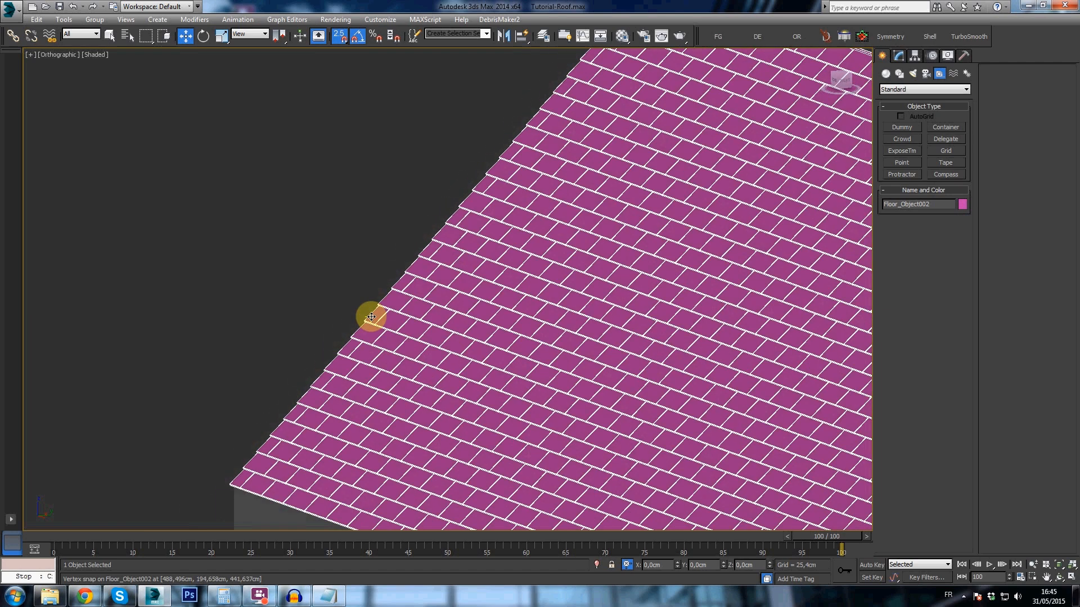
scroll(386, 295, up, 8)
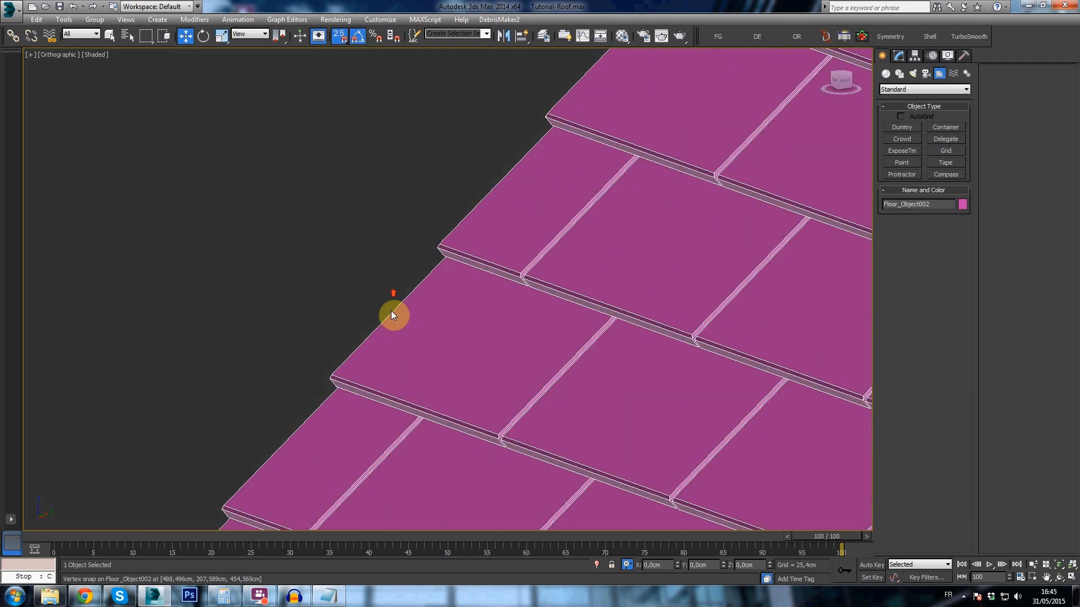
scroll(425, 344, down, 5)
middle_drag(450, 362, 462, 374)
scroll(462, 374, down, 8)
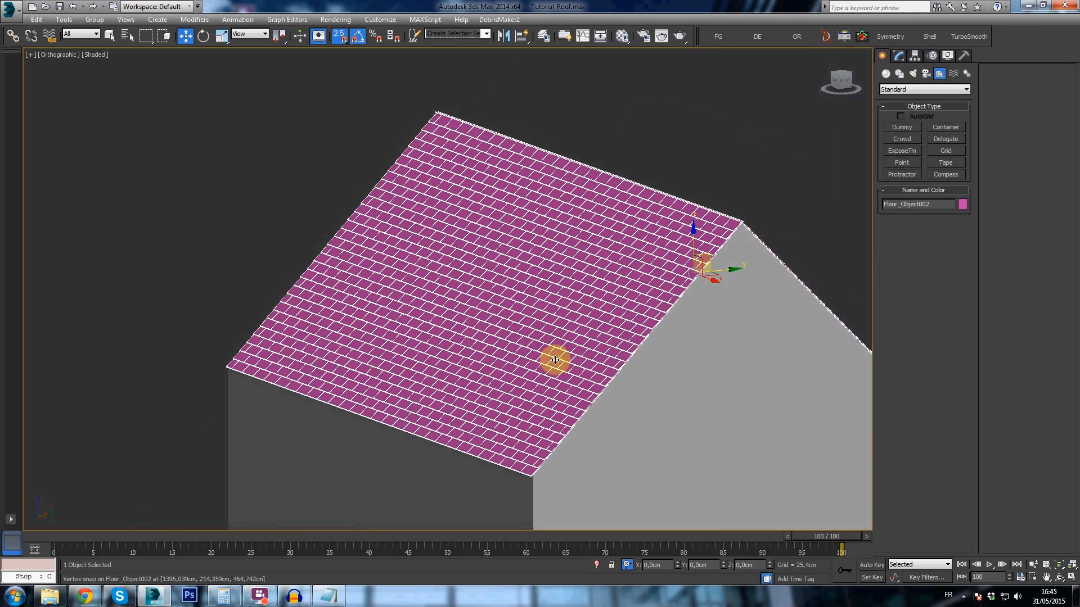
scroll(544, 296, up, 8)
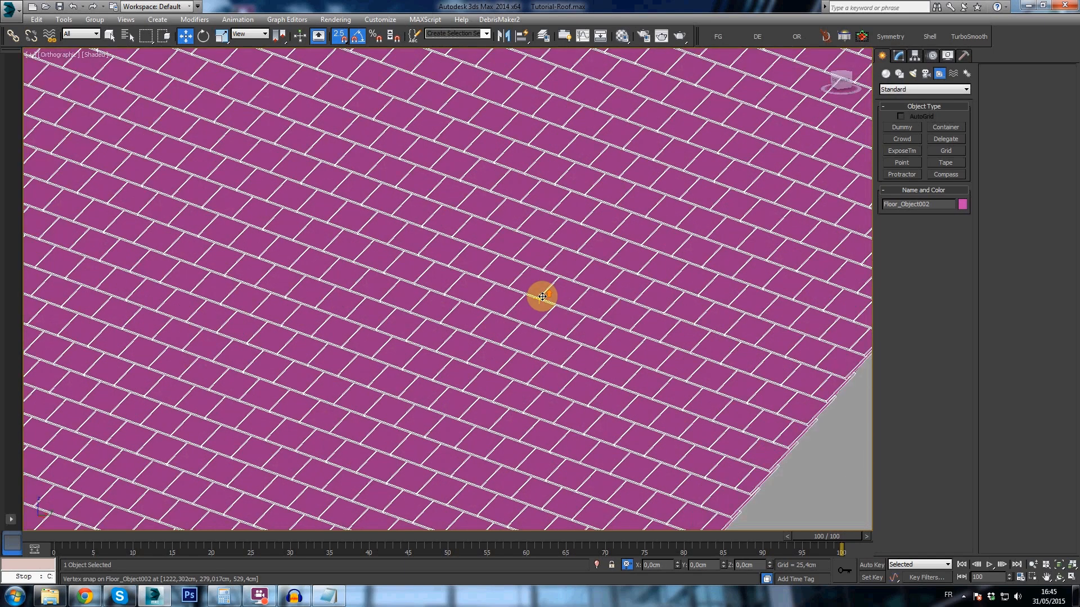
scroll(543, 297, down, 8)
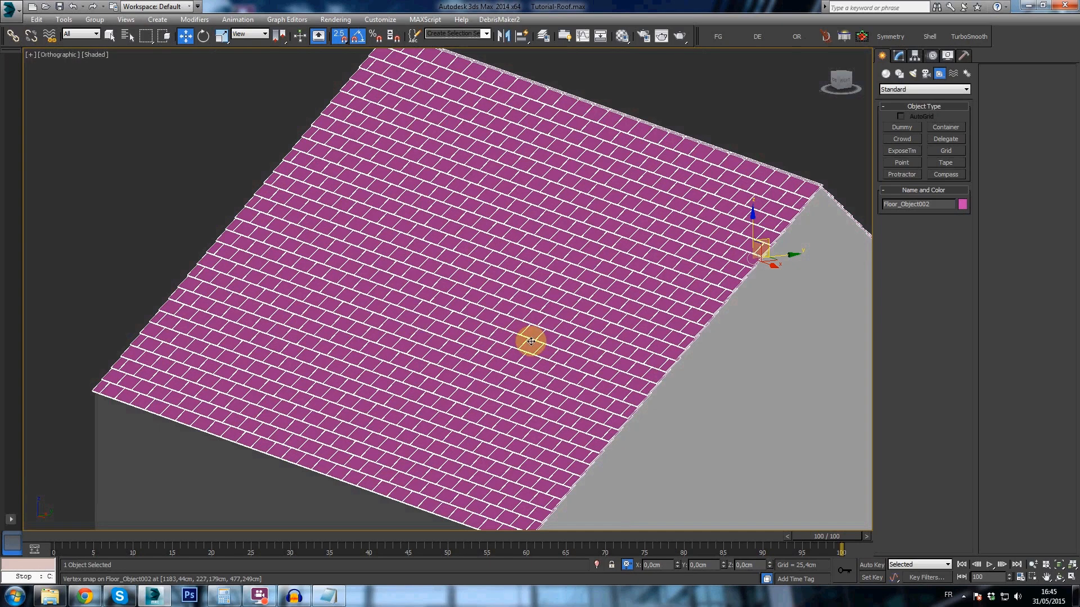
middle_drag(537, 391, 551, 316)
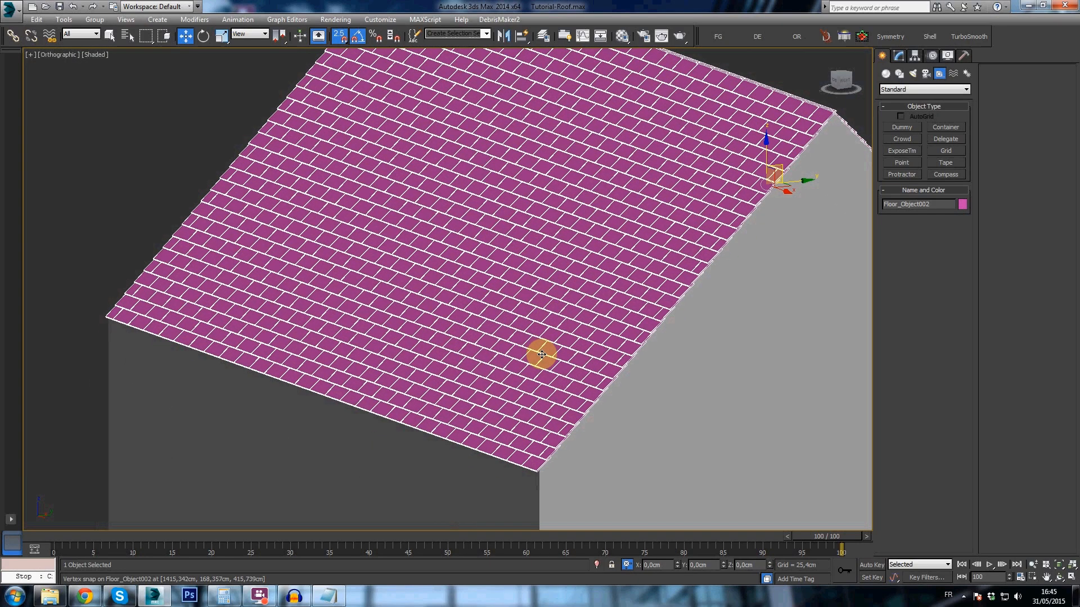
- Switch to the browser, search cgtextures.com for "slate" and open the RooftilesSlate0101 texture page
drag(1079, 72, 467, 70)
double_click(467, 70)
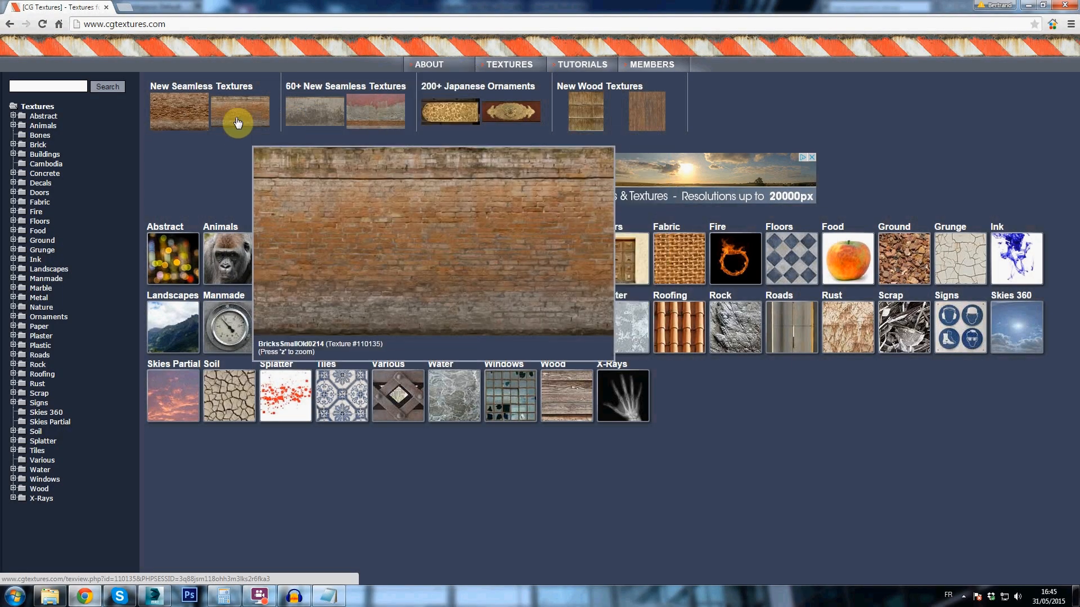
click(50, 87)
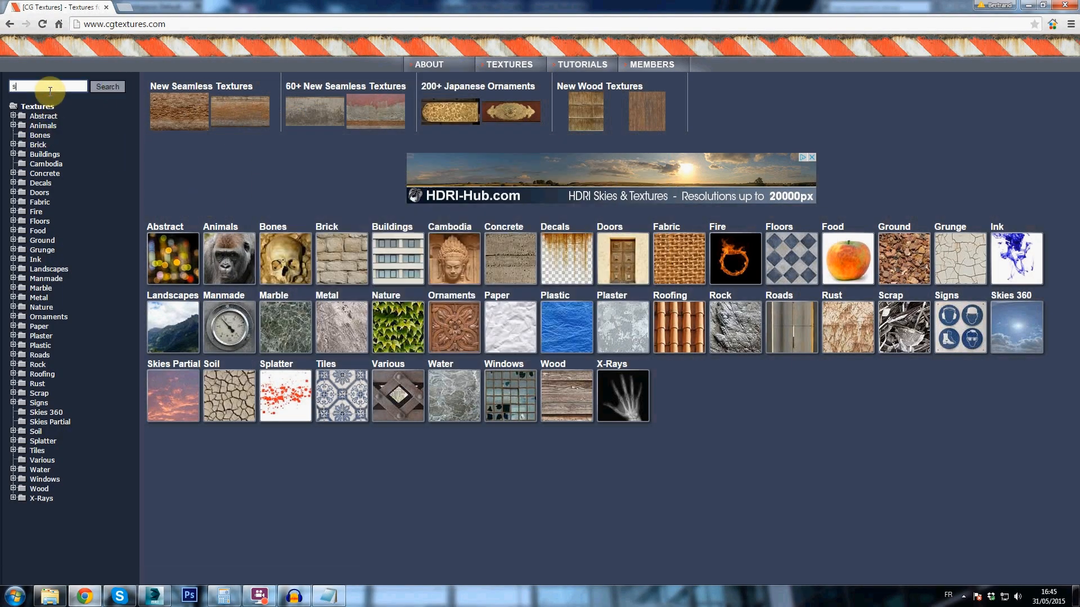
key(Return)
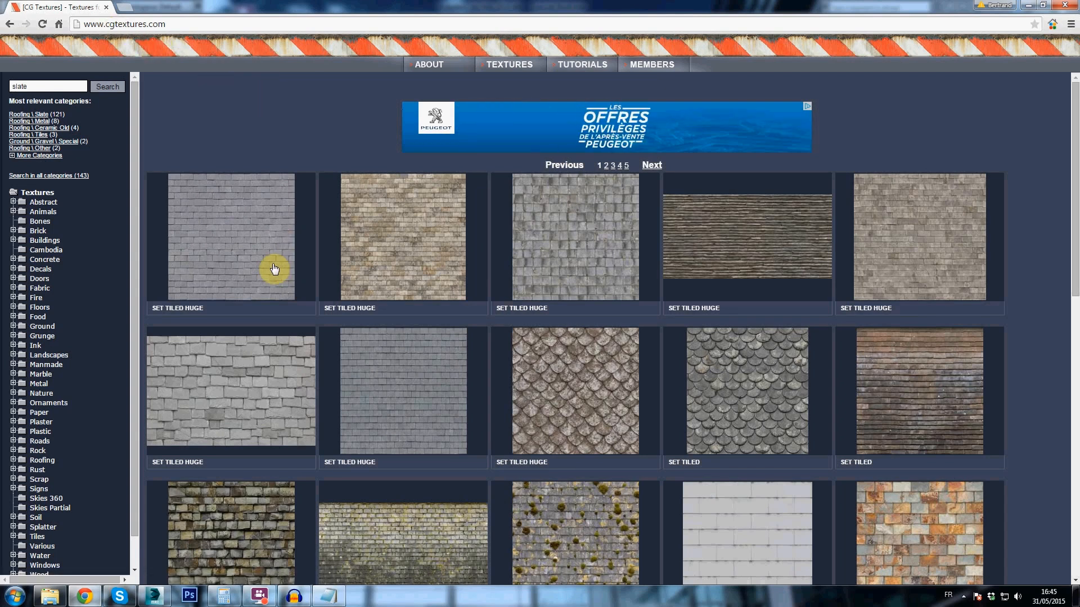
click(235, 253)
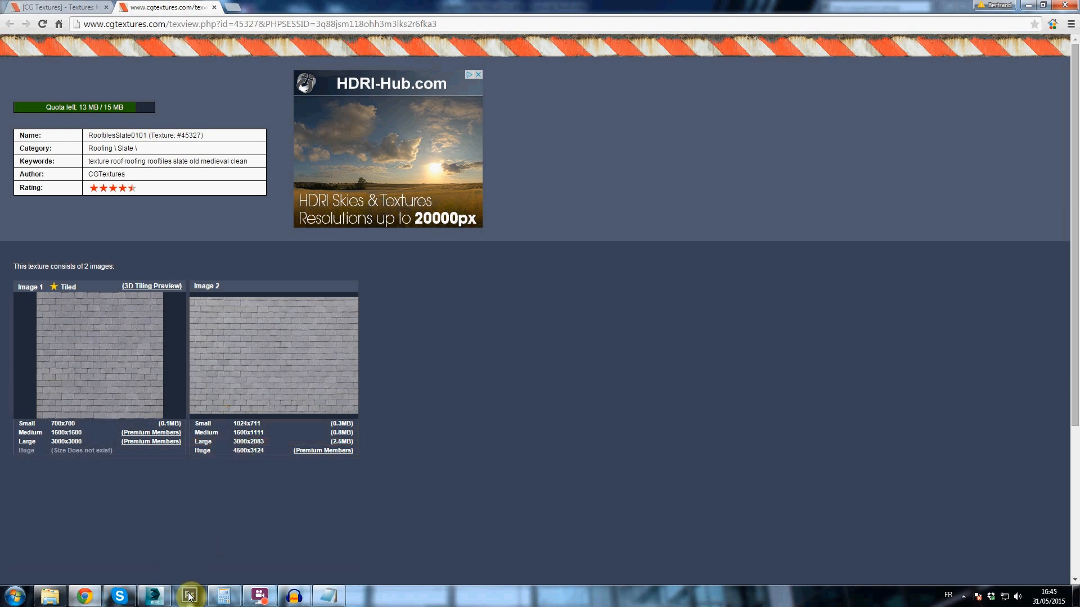
- In Windows Explorer, browse to 1.Projects > 78.Tutorial - Roof > Texture and try to bring the slate roof image into Photoshop
mouse_move(297, 407)
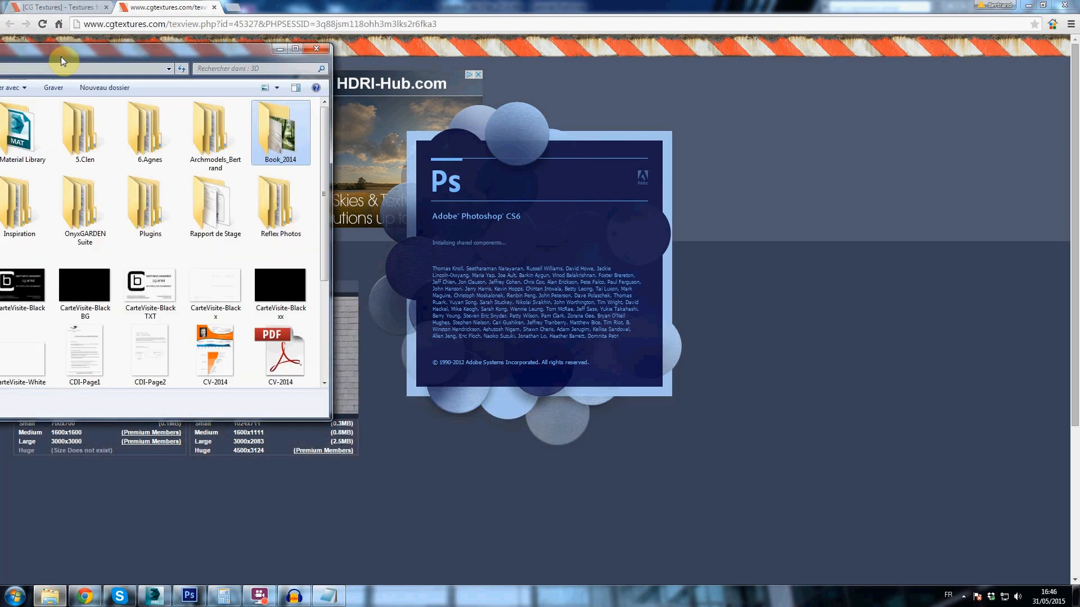
double_click(164, 224)
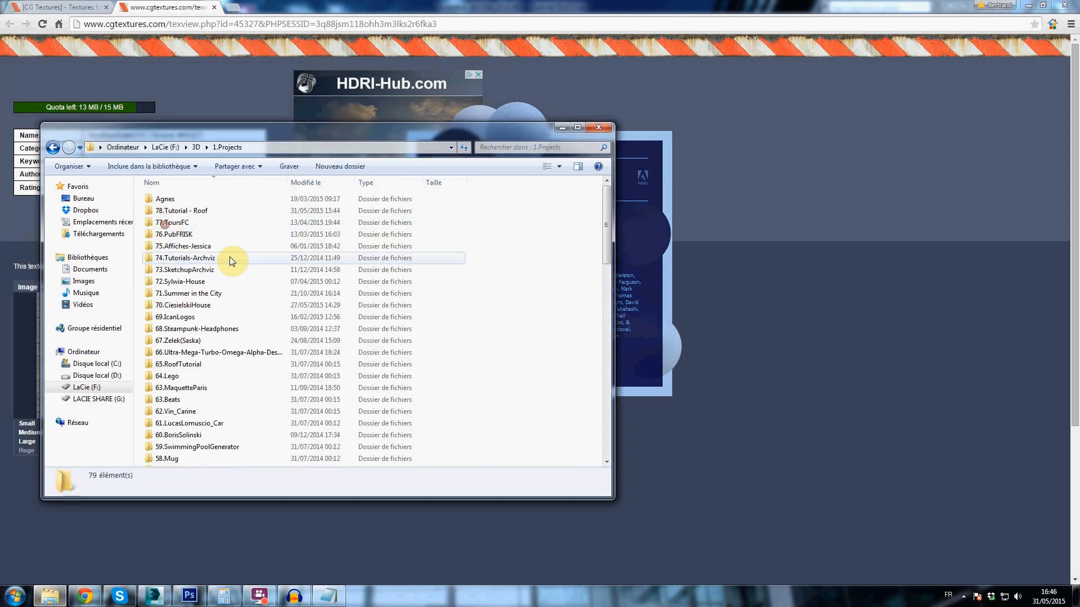
double_click(187, 211)
double_click(176, 235)
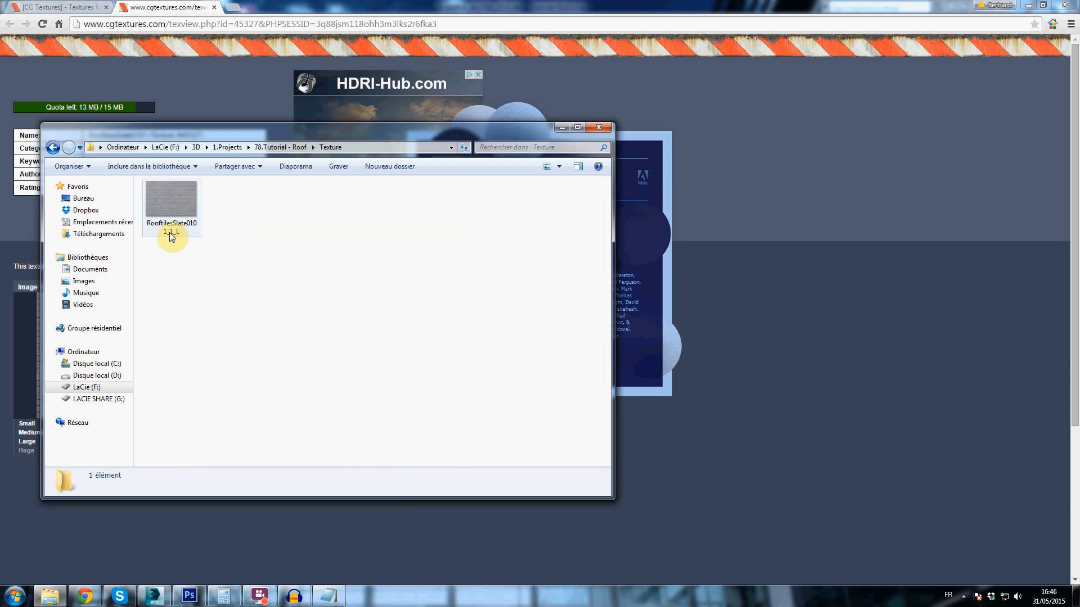
key(super+Left)
click(135, 85)
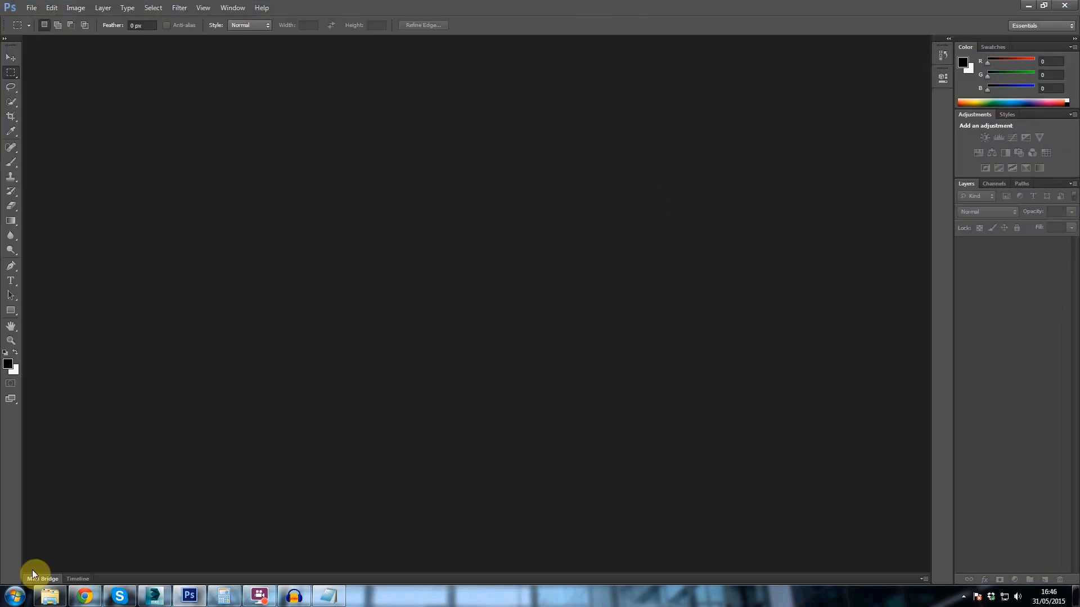
click(50, 595)
drag(135, 87, 702, 142)
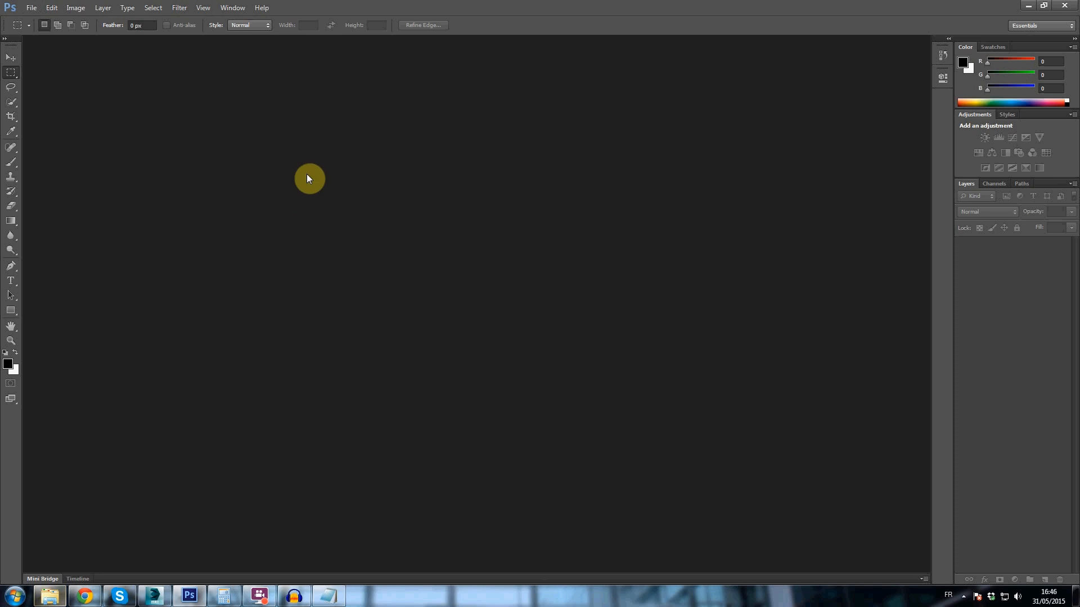
- Open RooftilesSlate0101_1_L.jpg in Photoshop from 3D > 1.Projects > 78.Tutorial - Roof > Texture on the LaCie (F:) drive
key(ctrl+o)
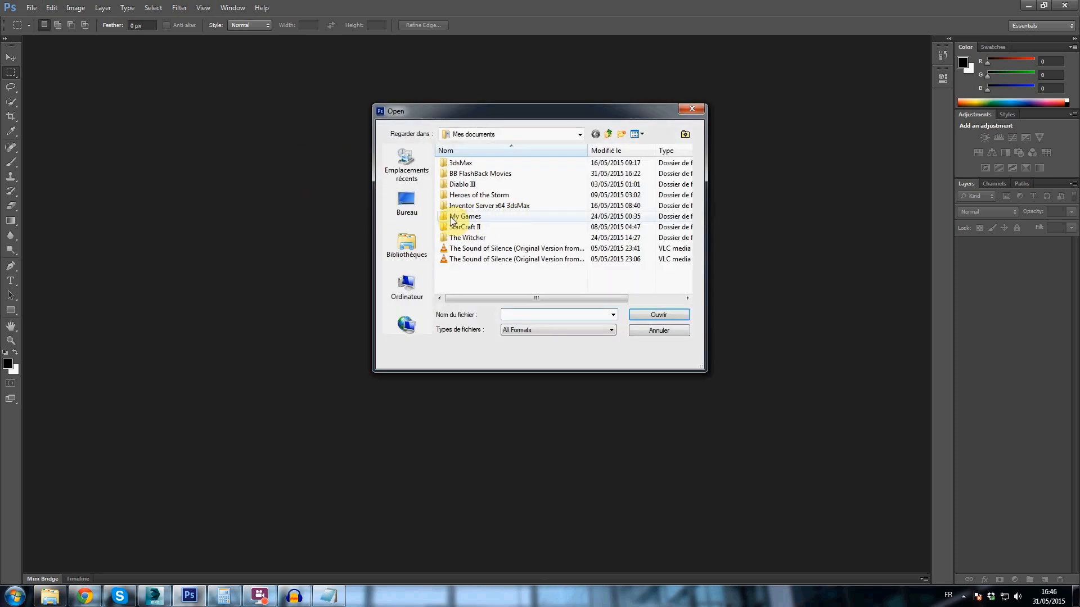
click(428, 287)
click(488, 233)
scroll(495, 253, down, 2)
scroll(500, 219, up, 2)
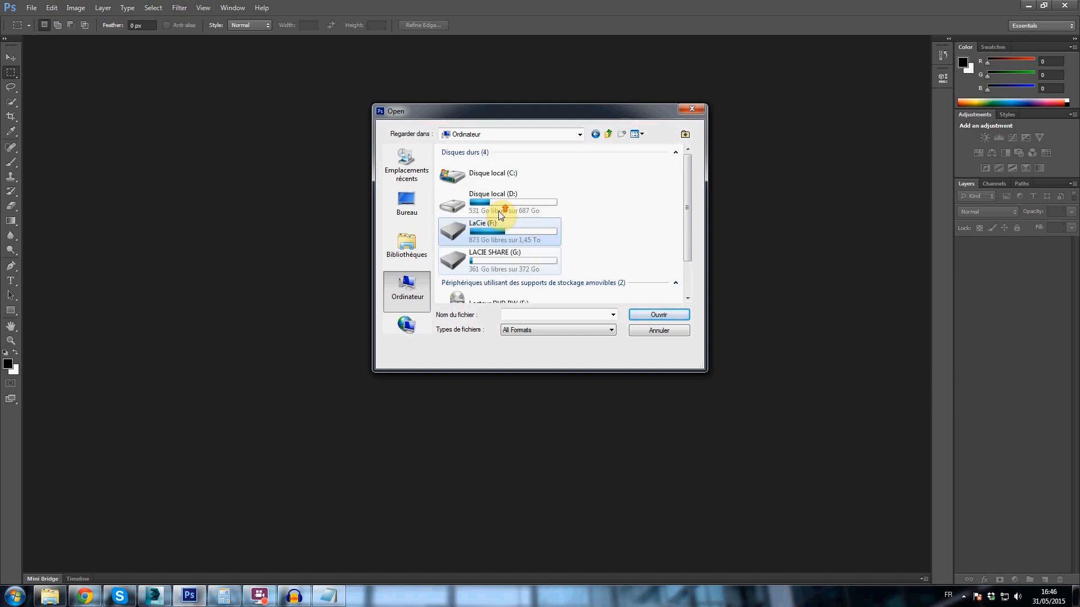
double_click(499, 241)
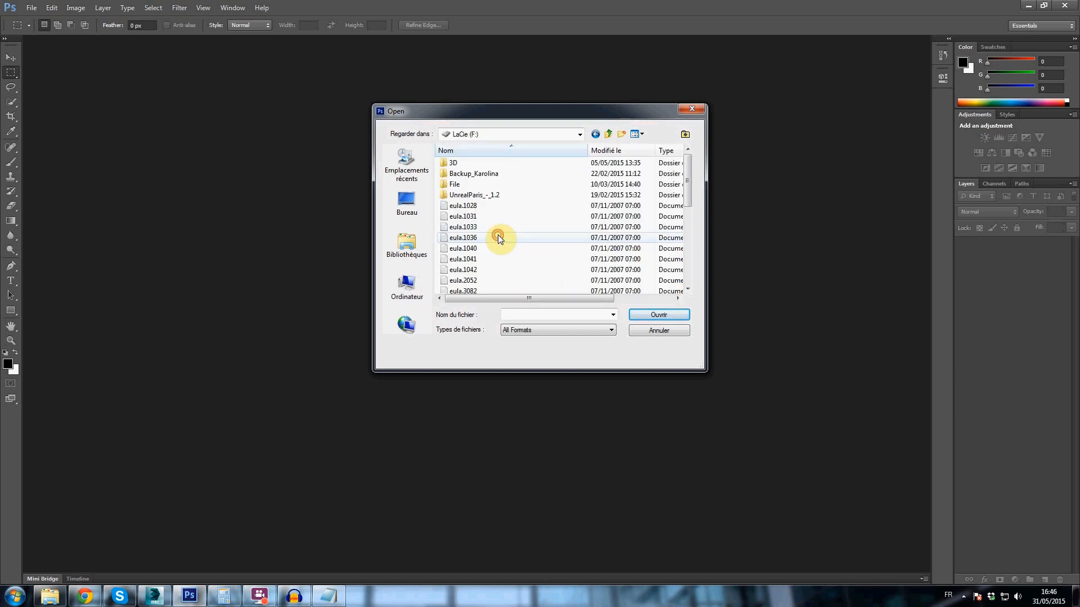
double_click(458, 163)
double_click(477, 164)
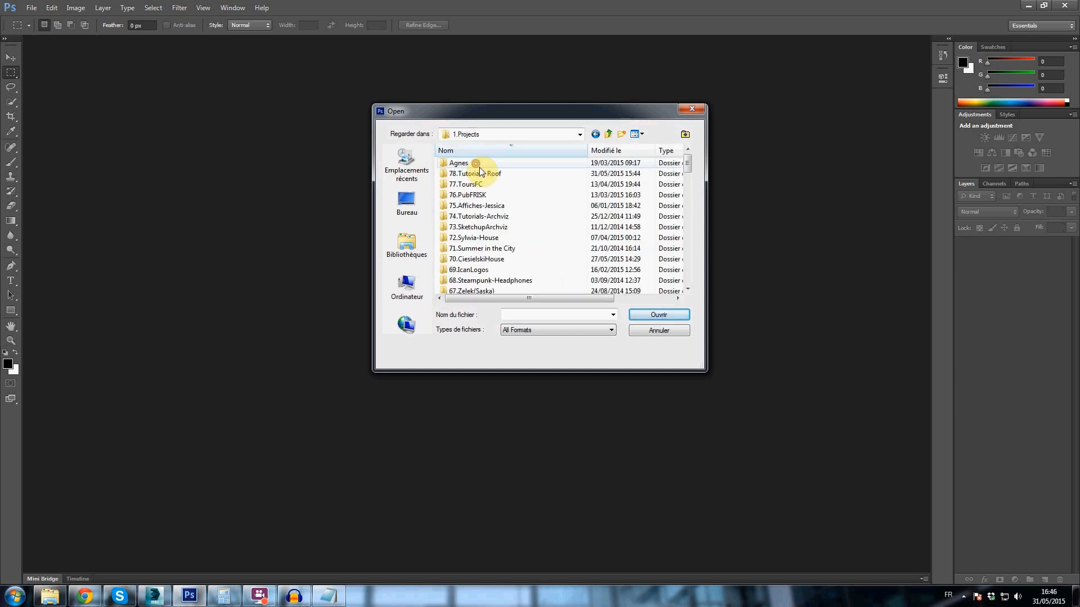
double_click(474, 171)
double_click(465, 195)
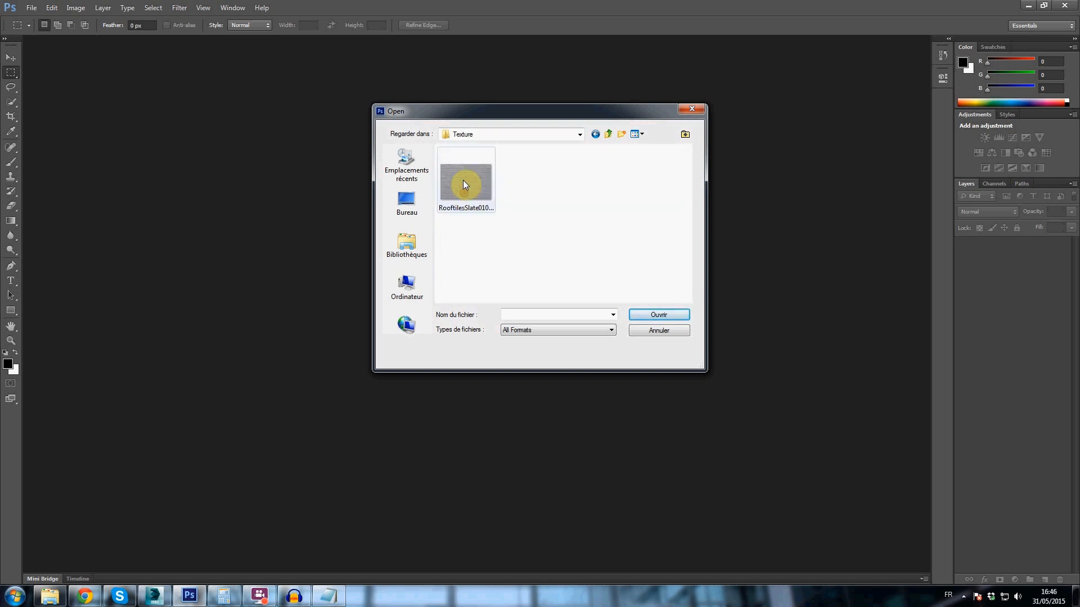
double_click(462, 181)
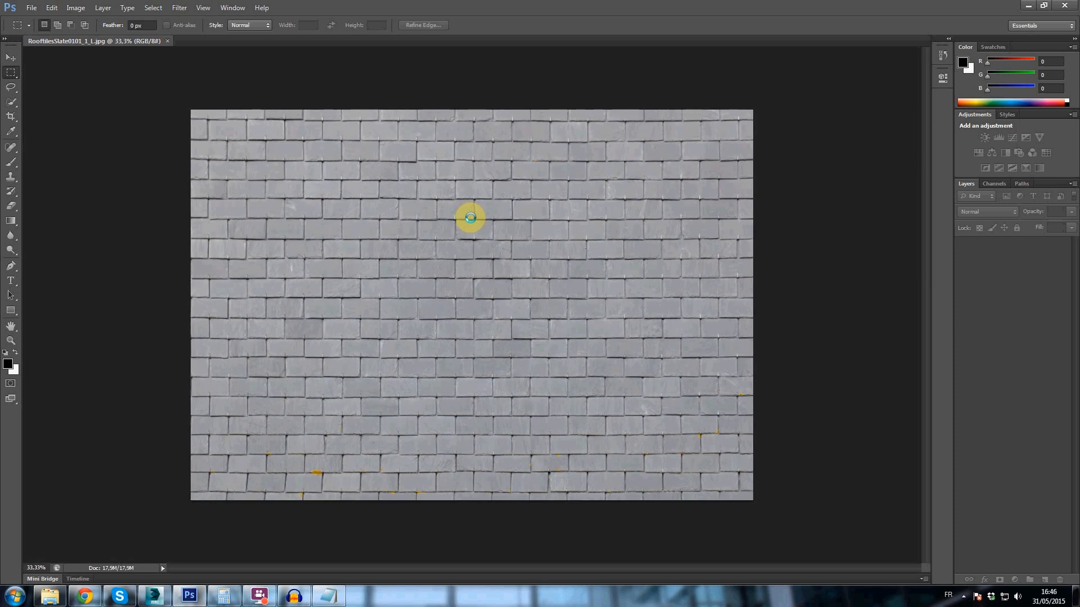
- Convert the slate image's locked background into a regular layer named Layer 0
double_click(1010, 248)
click(634, 188)
- Cut a rectangular selection of a single slate onto a new layer with Layer Via Cut and select that layer's pixels
alt+scroll(379, 282, up, 6)
alt+scroll(359, 243, up, 2)
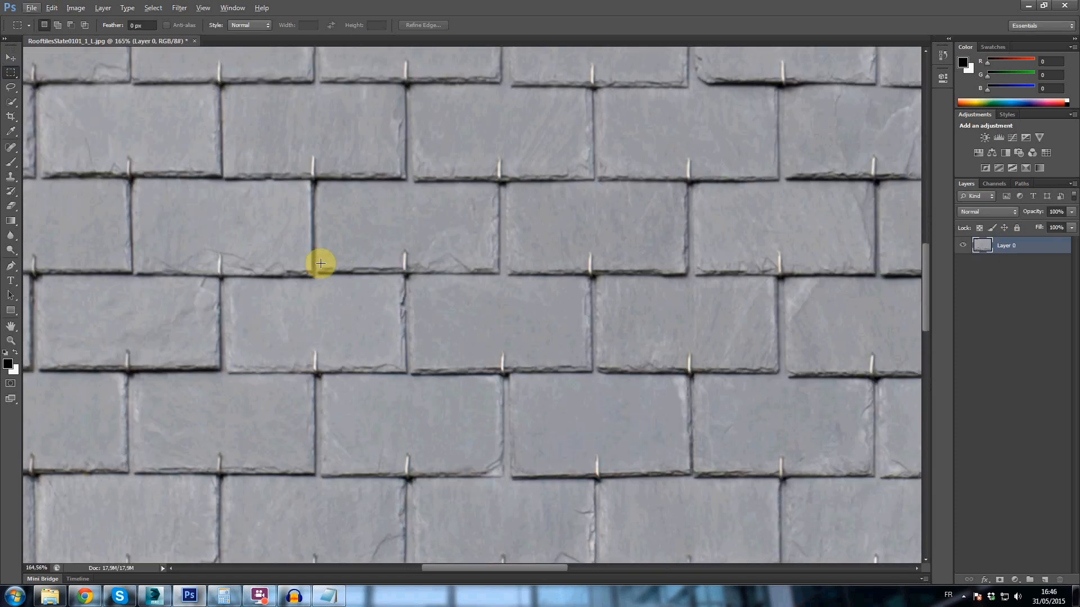
drag(324, 258, 452, 187)
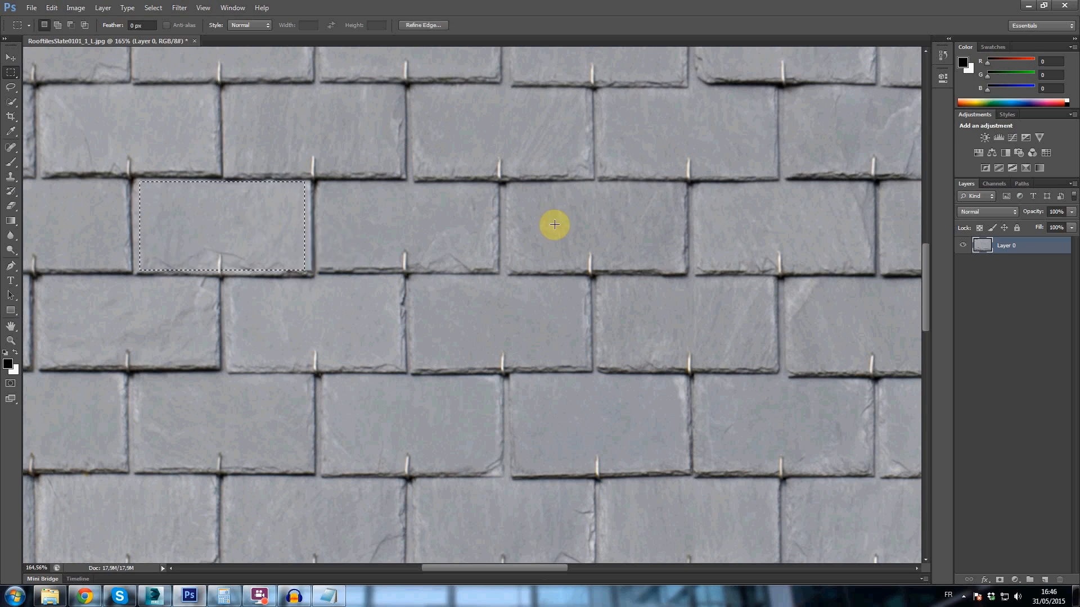
right_click(205, 228)
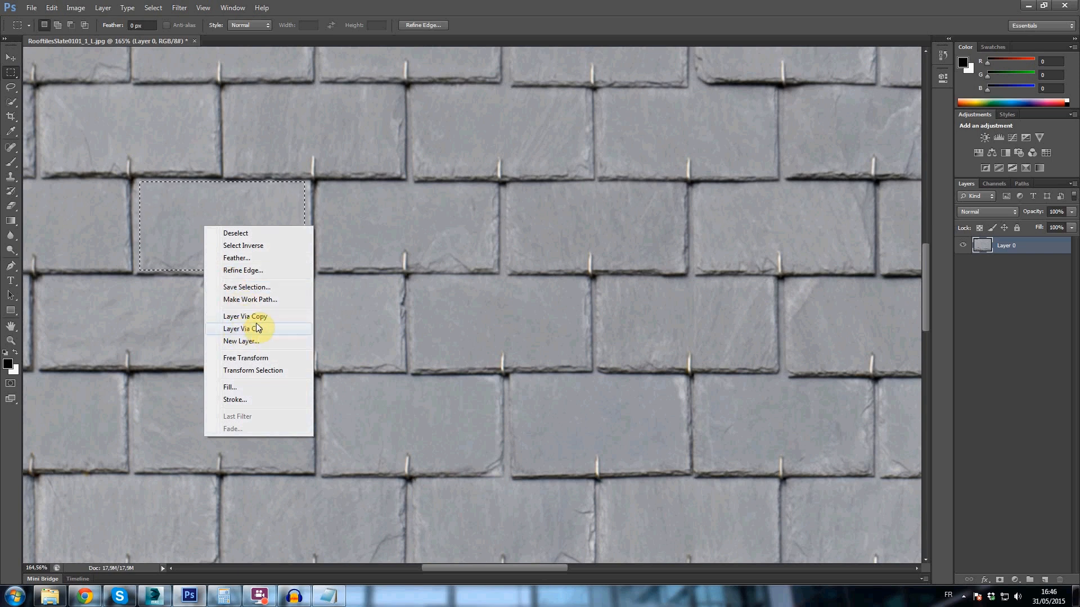
click(248, 329)
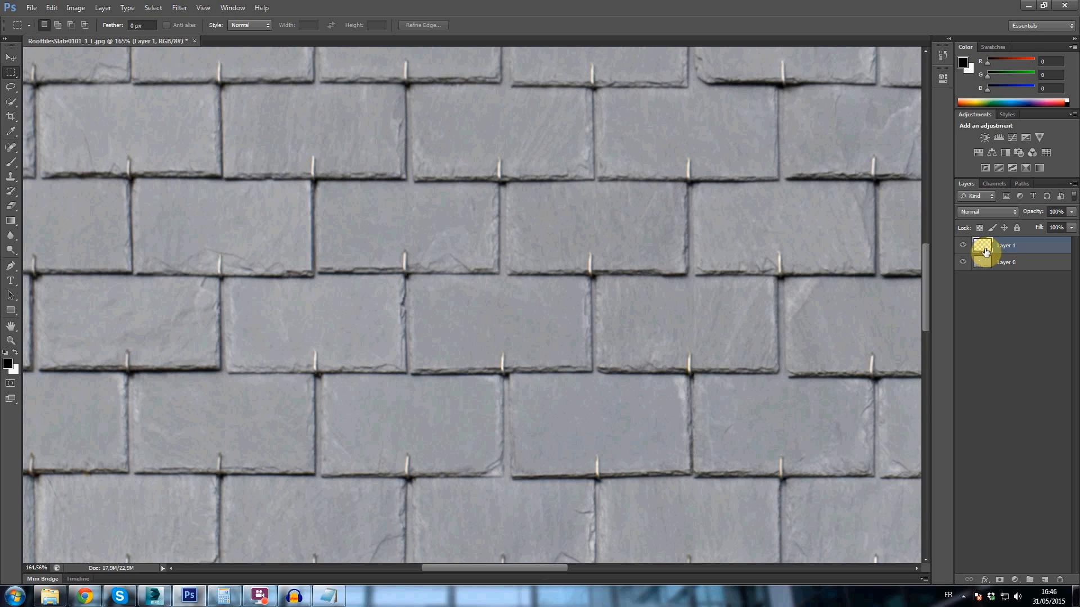
right_click(986, 253)
click(969, 288)
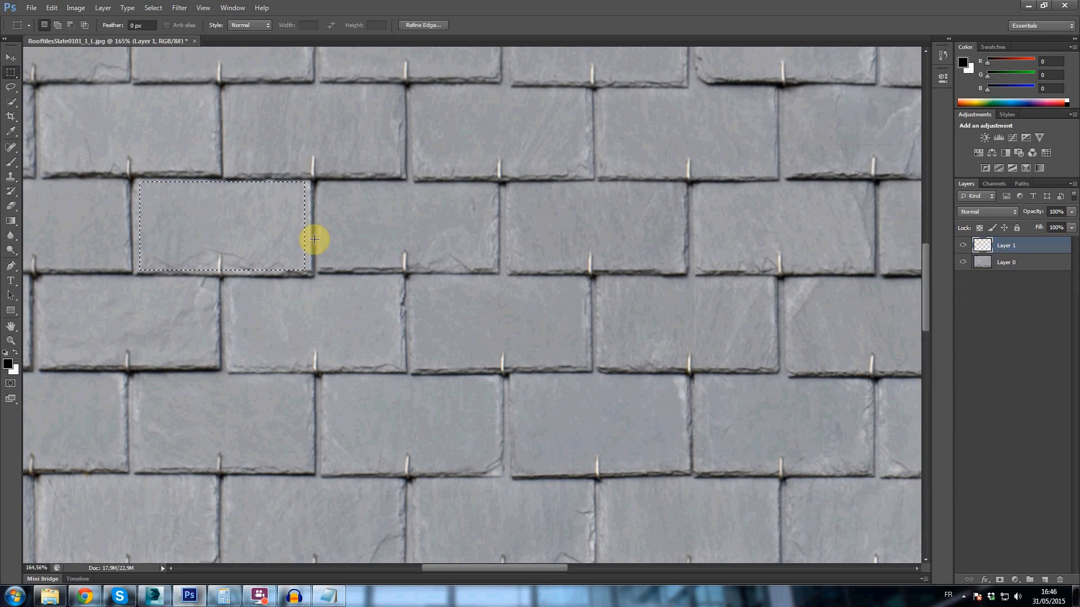
- Move the selection outline onto another slate two rows below and cut it from Layer 0 to a new layer with Layer Via Cut
click(1018, 269)
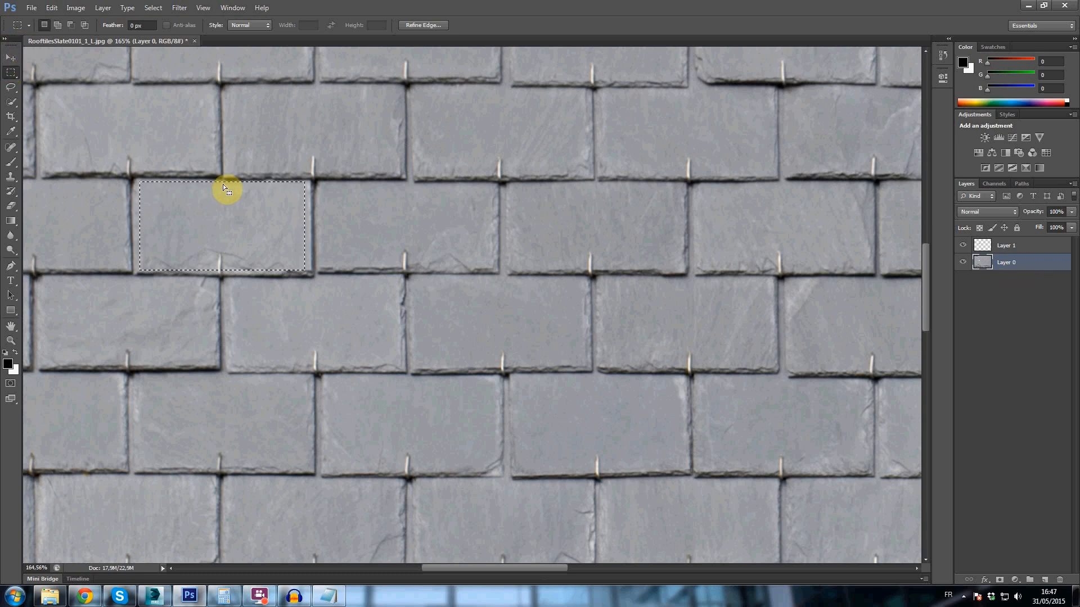
drag(234, 185, 414, 381)
right_click(381, 427)
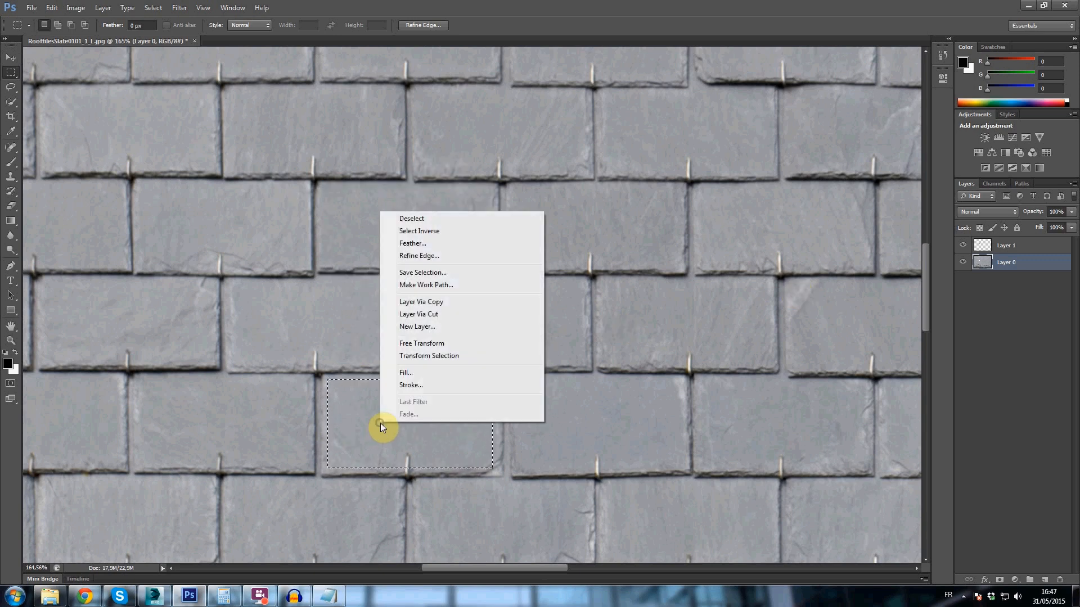
click(453, 316)
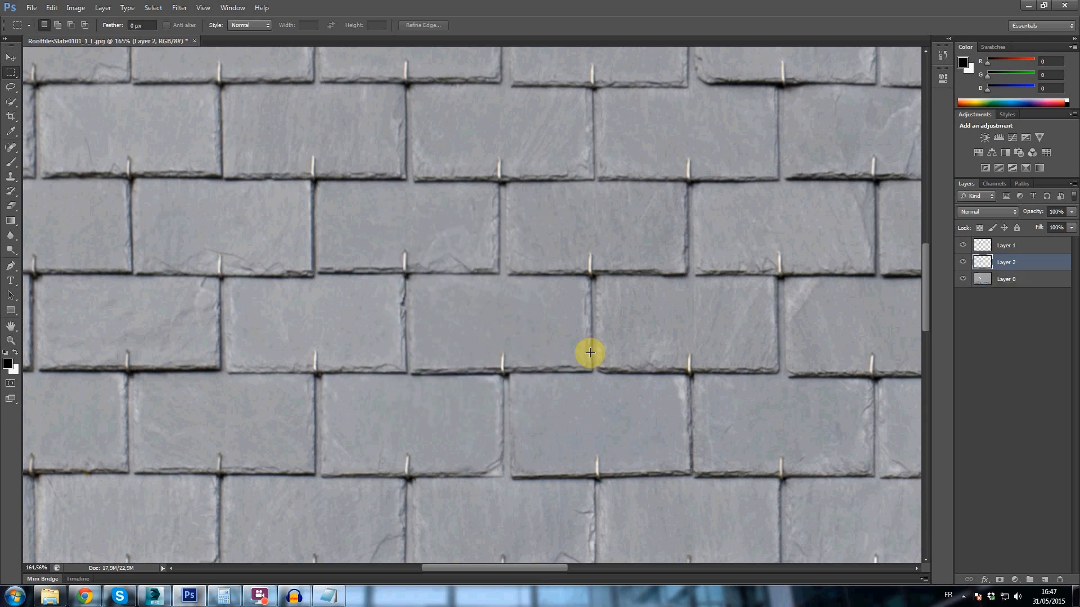
- Reuse the Layer 2 slate's outline on the adjacent slate in the same row and cut that slate from Layer 0 to a new layer
right_click(983, 266)
click(976, 280)
click(981, 280)
drag(414, 432, 605, 422)
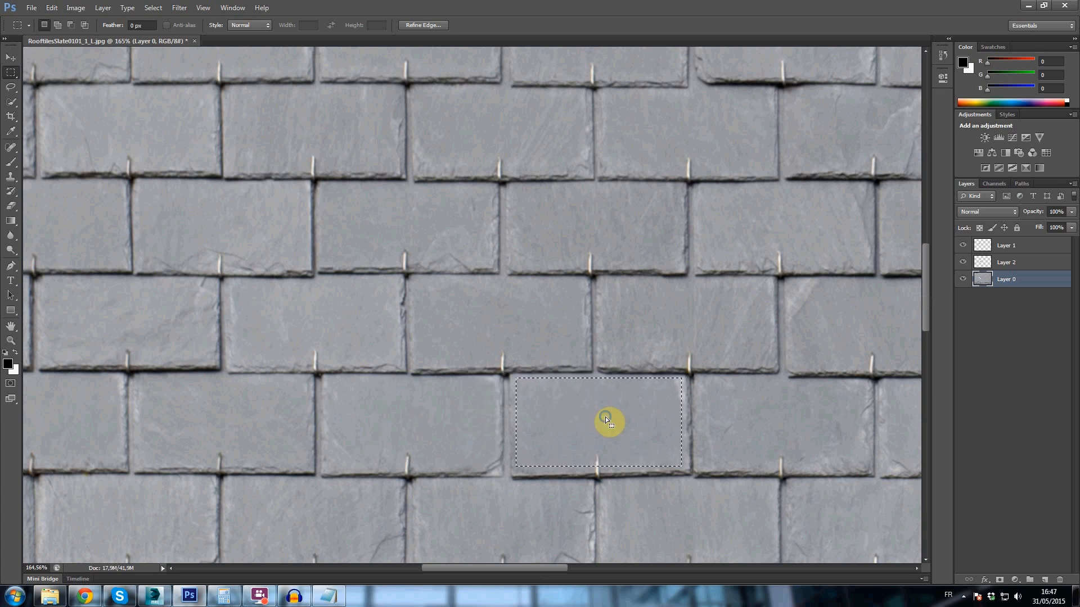
right_click(605, 422)
click(725, 308)
- Place the Layer 3 outline over a slate in the row above the first cut slate and cut it from Layer 0 to a new layer
click(1000, 297)
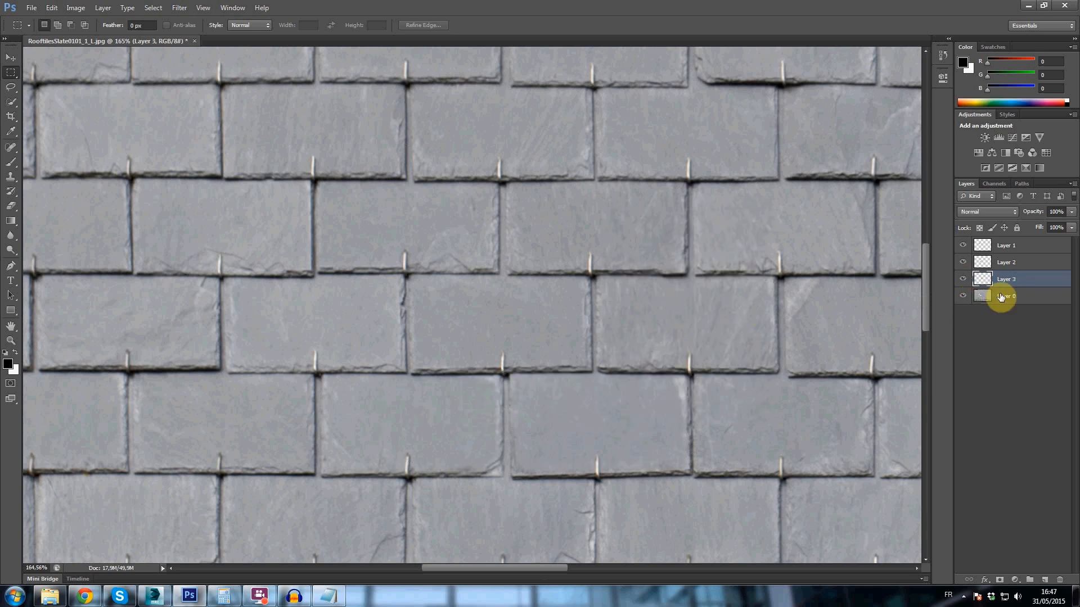
right_click(983, 279)
click(955, 315)
drag(622, 429, 349, 142)
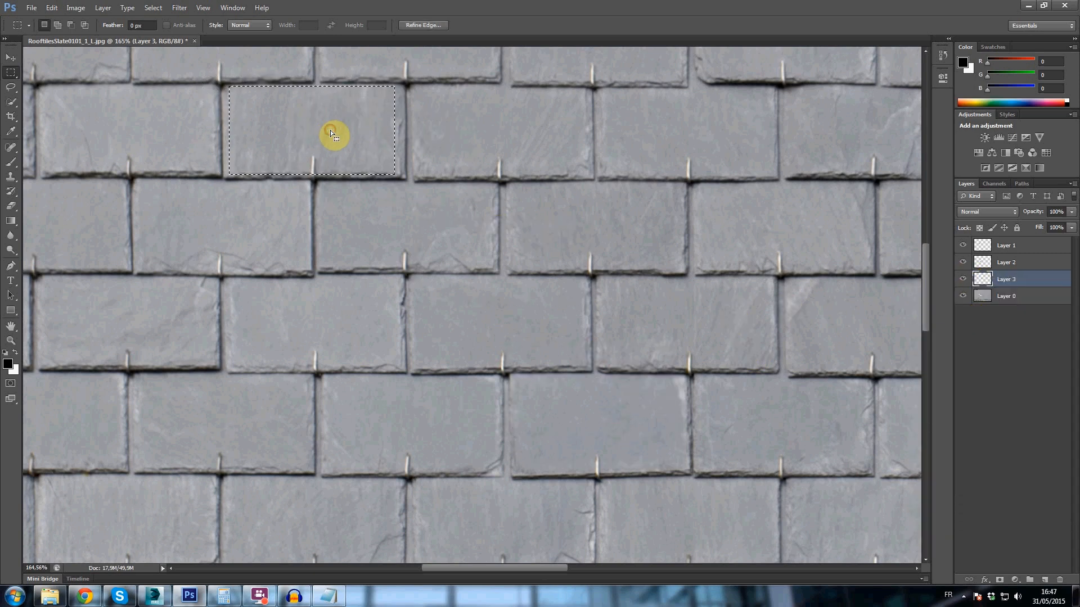
click(988, 296)
right_click(313, 134)
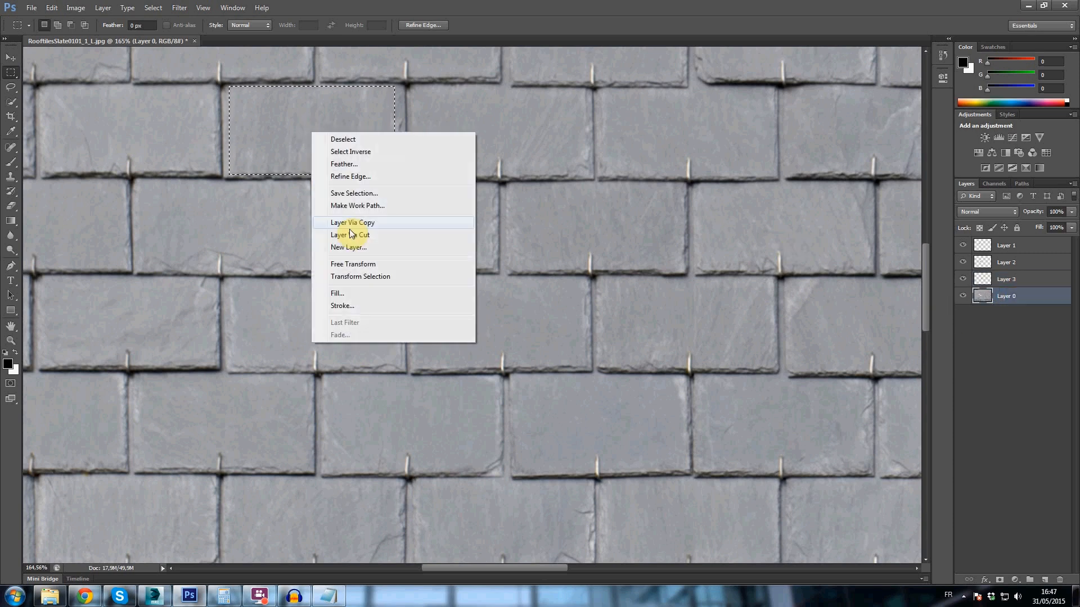
click(352, 236)
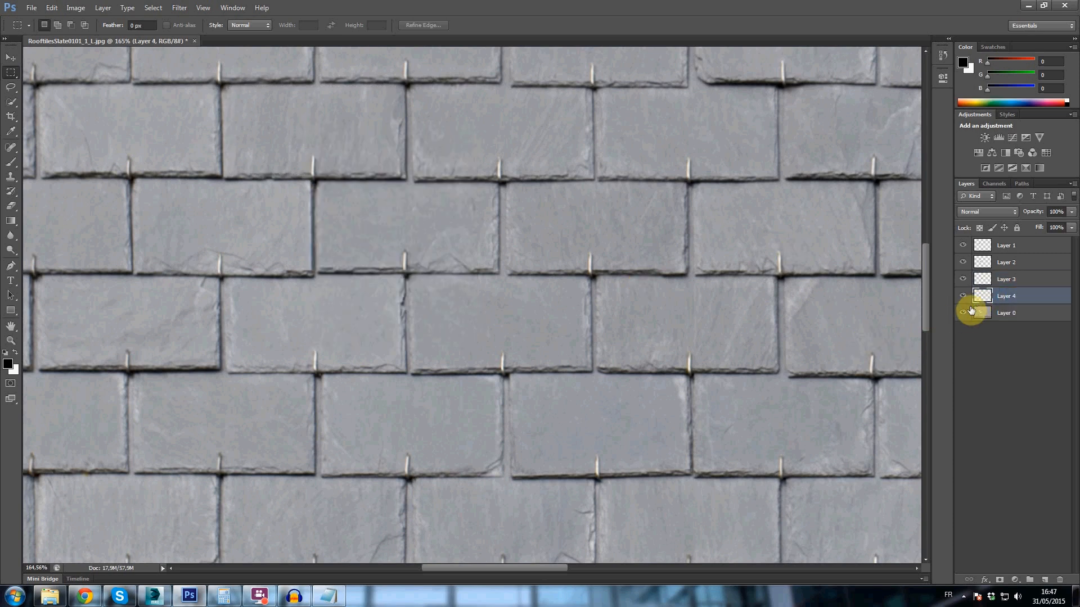
- Hide Layer 0 and move the Layer 4 slate about 4 cm right and 5 cm down with the Move tool
click(963, 312)
alt+scroll(513, 224, down, 3)
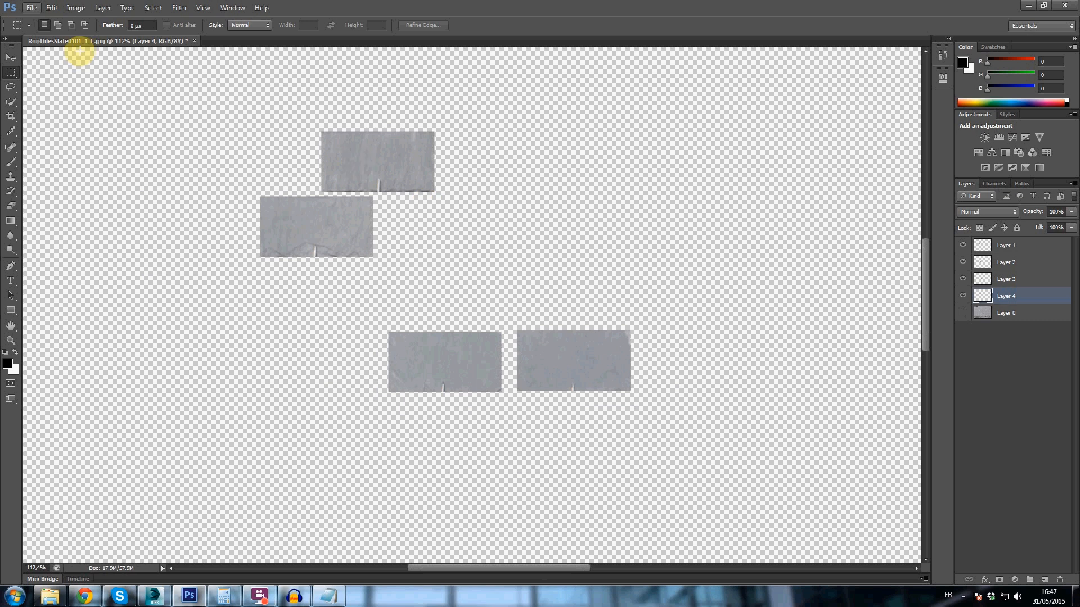
click(8, 58)
alt+scroll(357, 227, up, 2)
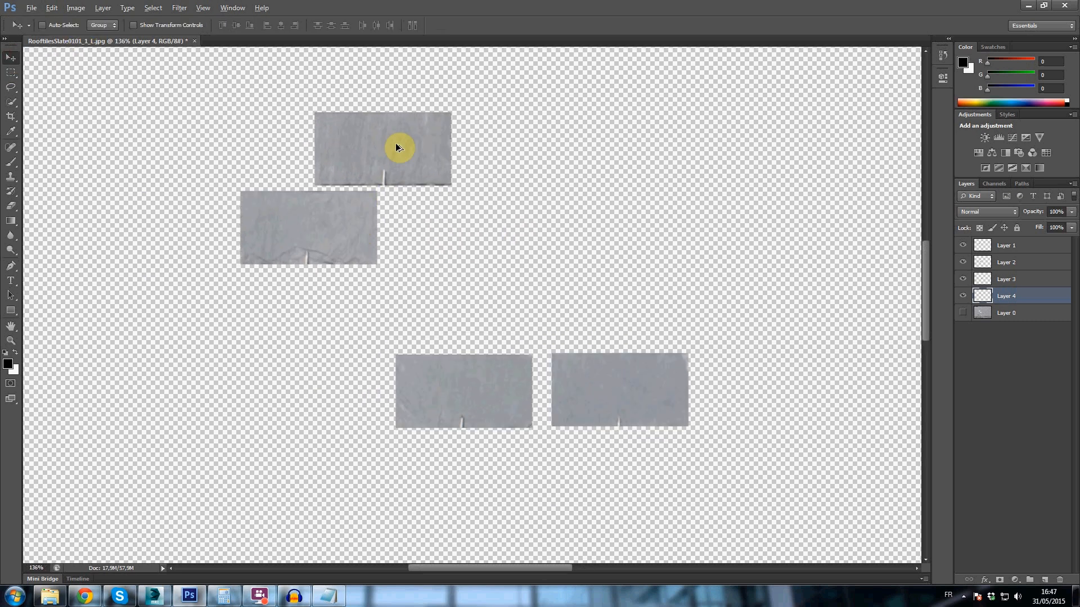
alt+scroll(442, 177, down, 1)
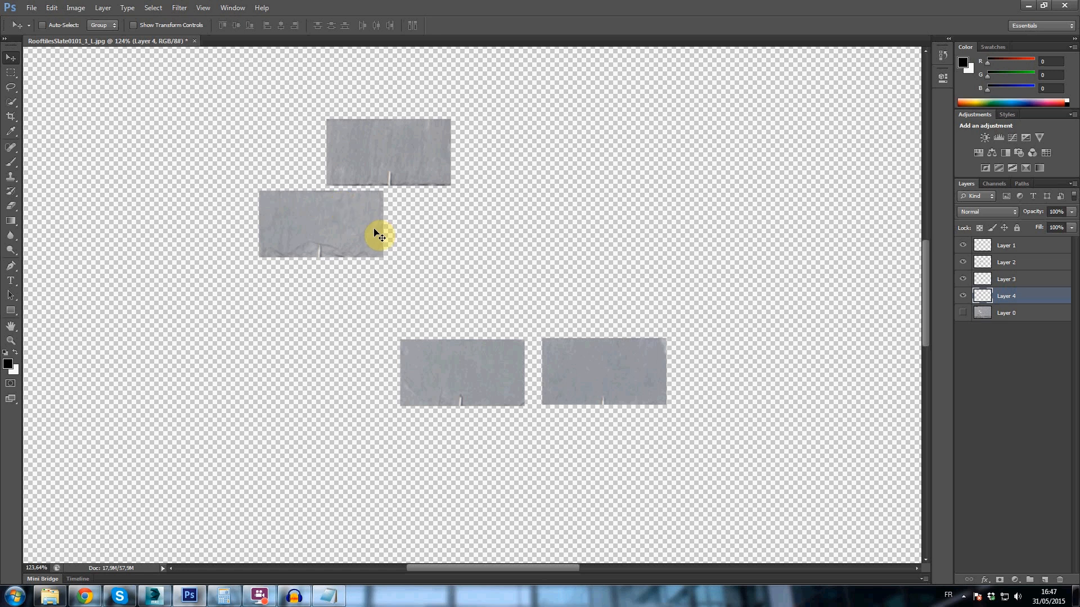
drag(363, 228, 376, 235)
drag(435, 184, 492, 287)
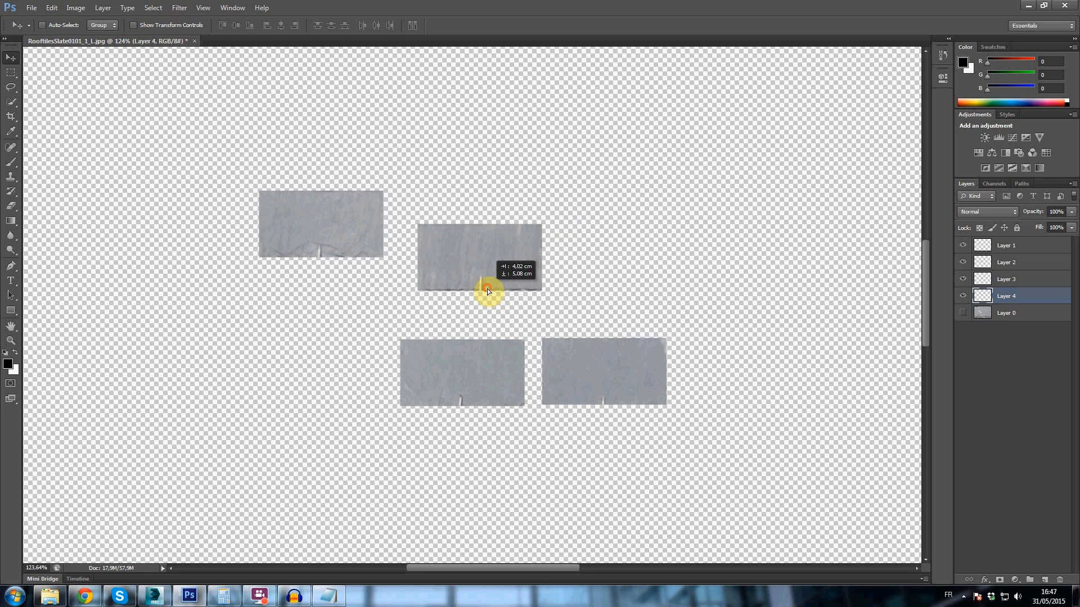
alt+scroll(483, 264, up, 3)
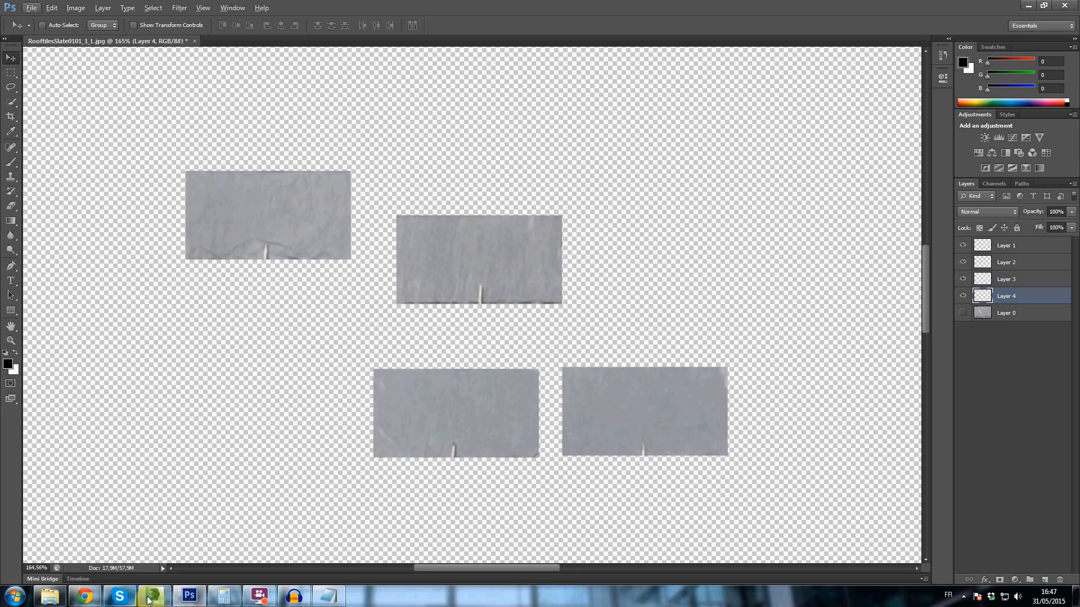
- Switch to 3ds Max and examine the individual tiles of Floor_Object002 and the joints between them up close
click(154, 596)
scroll(440, 334, up, 8)
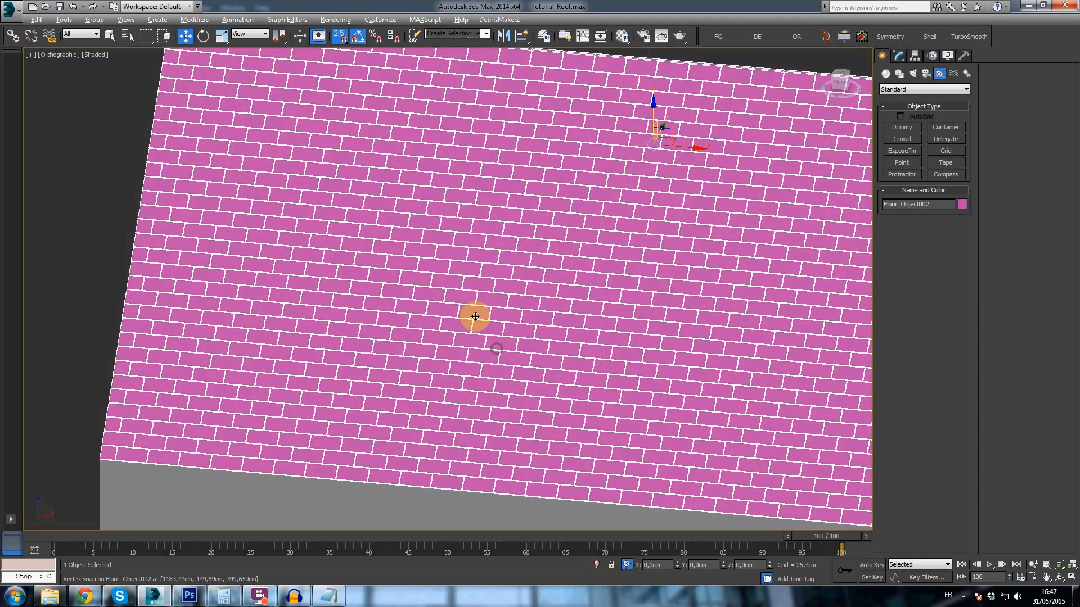
scroll(475, 316, up, 3)
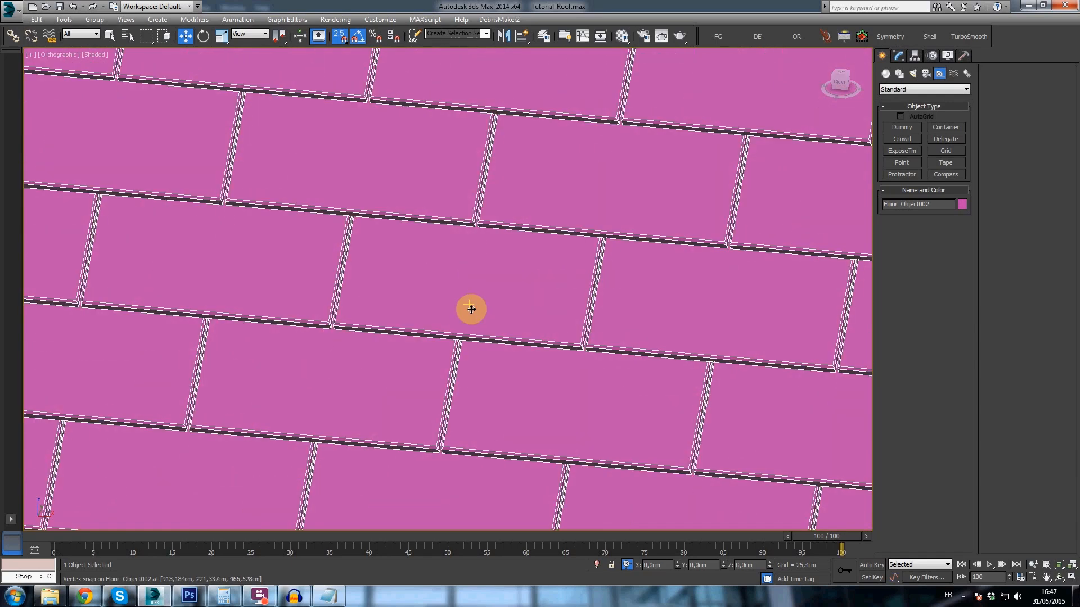
scroll(474, 309, up, 1)
scroll(557, 332, up, 2)
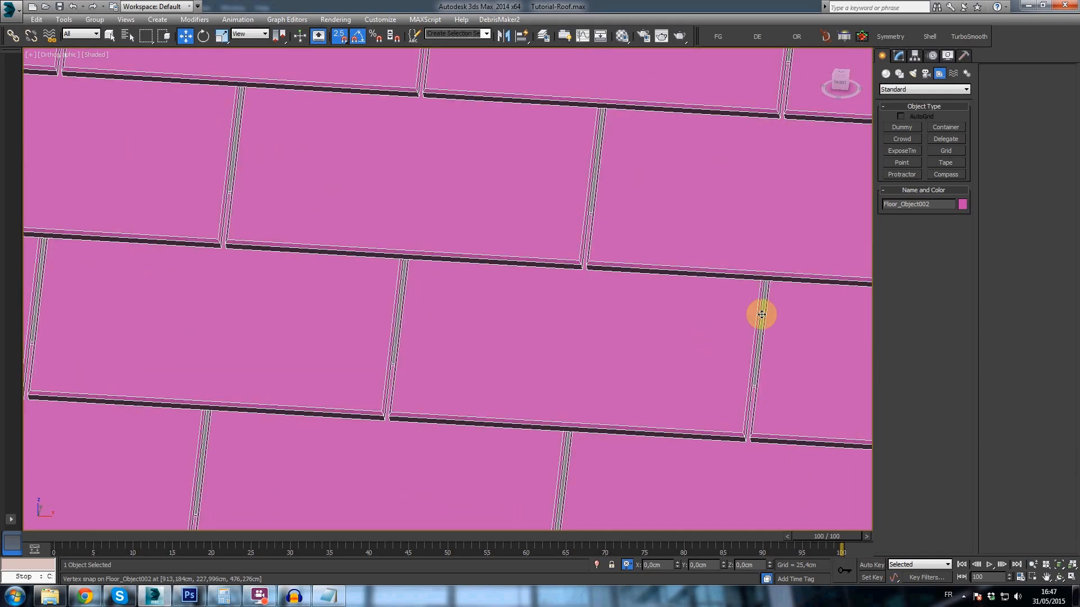
middle_drag(647, 283, 526, 274)
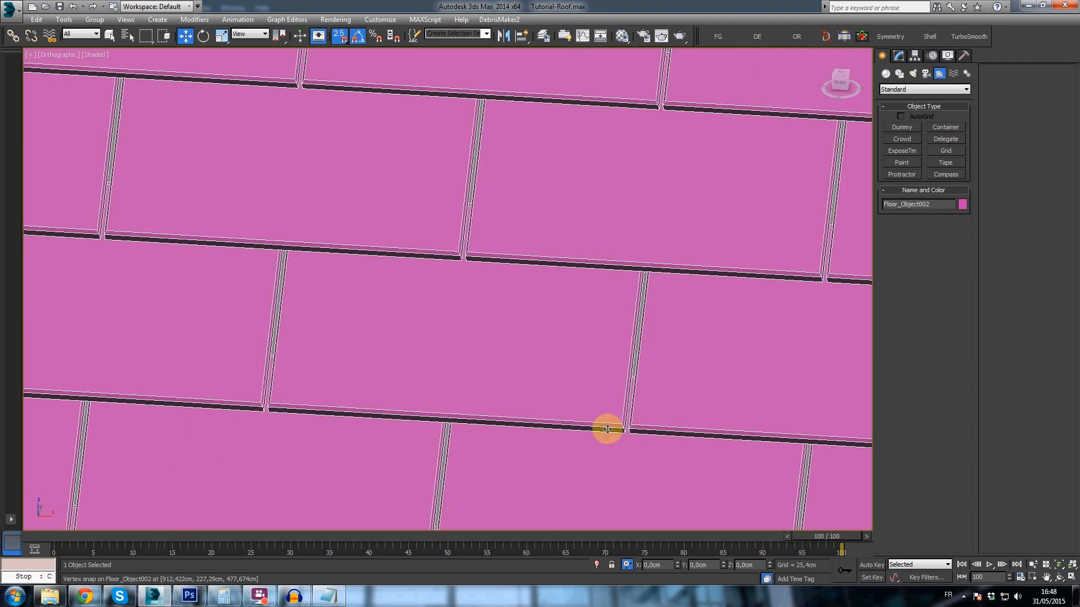
scroll(475, 430, down, 3)
scroll(429, 378, up, 4)
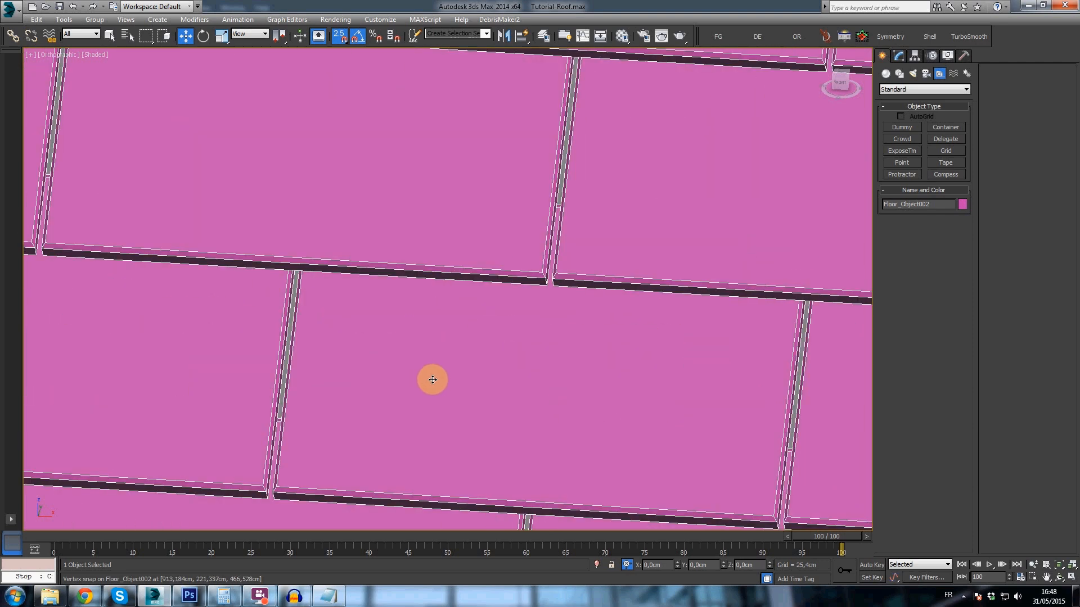
scroll(433, 379, down, 6)
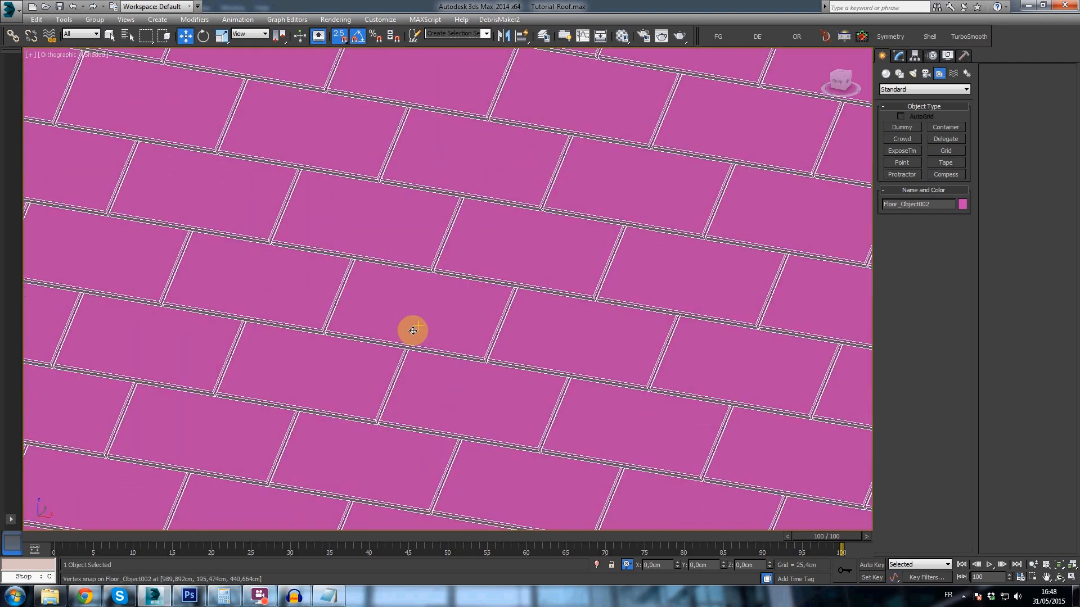
scroll(416, 334, down, 2)
- Switch back to Photoshop and move the Layer 1 and Layer 2 slates exactly on top of the Layer 4 slate
click(189, 596)
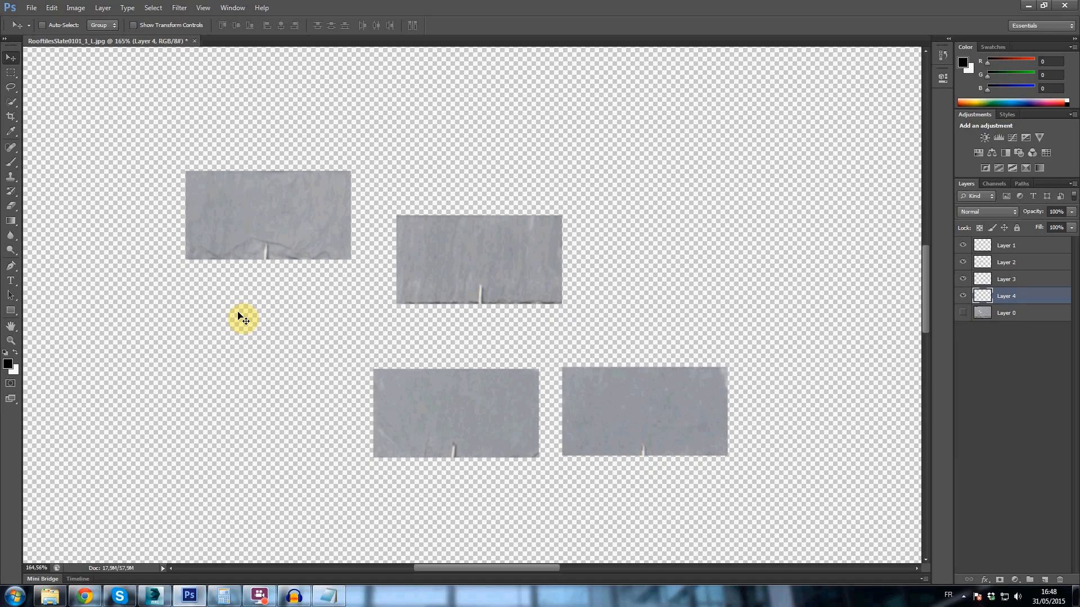
click(990, 245)
drag(552, 273, 465, 237)
drag(226, 163, 515, 225)
click(1032, 269)
drag(573, 320, 541, 289)
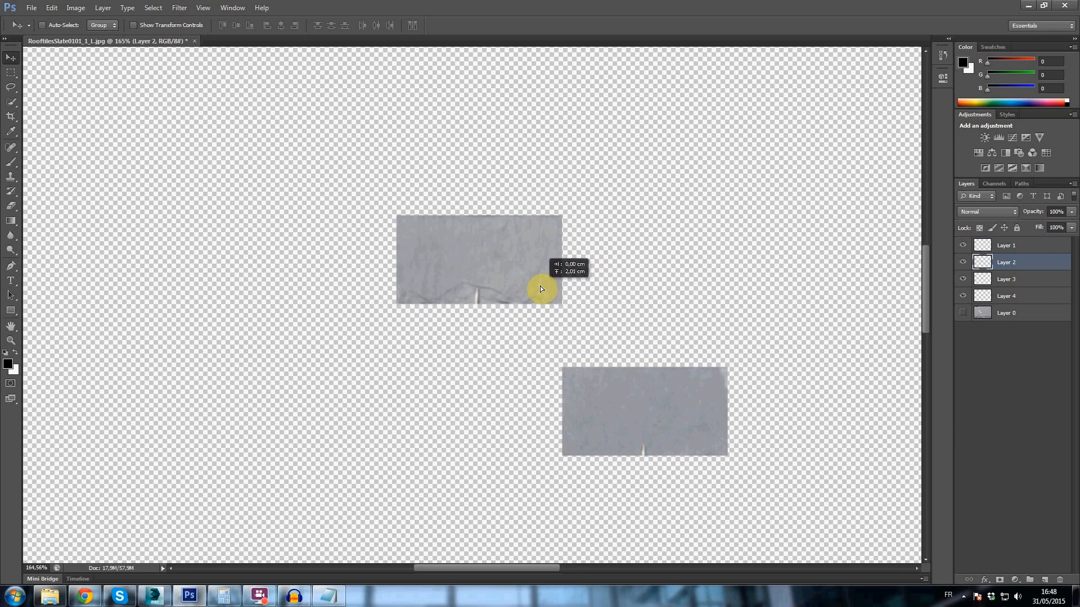
- Align the Layer 4 slate under the stack and move the Layer 3 slate onto the same position
click(978, 296)
drag(626, 339, 618, 322)
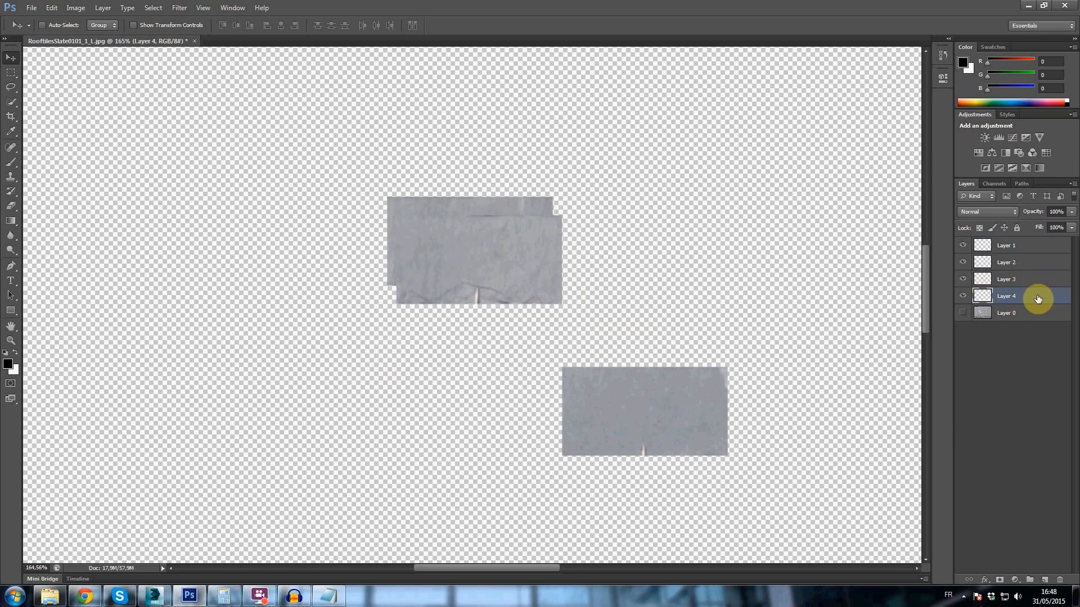
click(1034, 279)
drag(775, 384, 527, 267)
- Trim the canvas on all four sides based on transparent pixels and select Layer 1
click(81, 13)
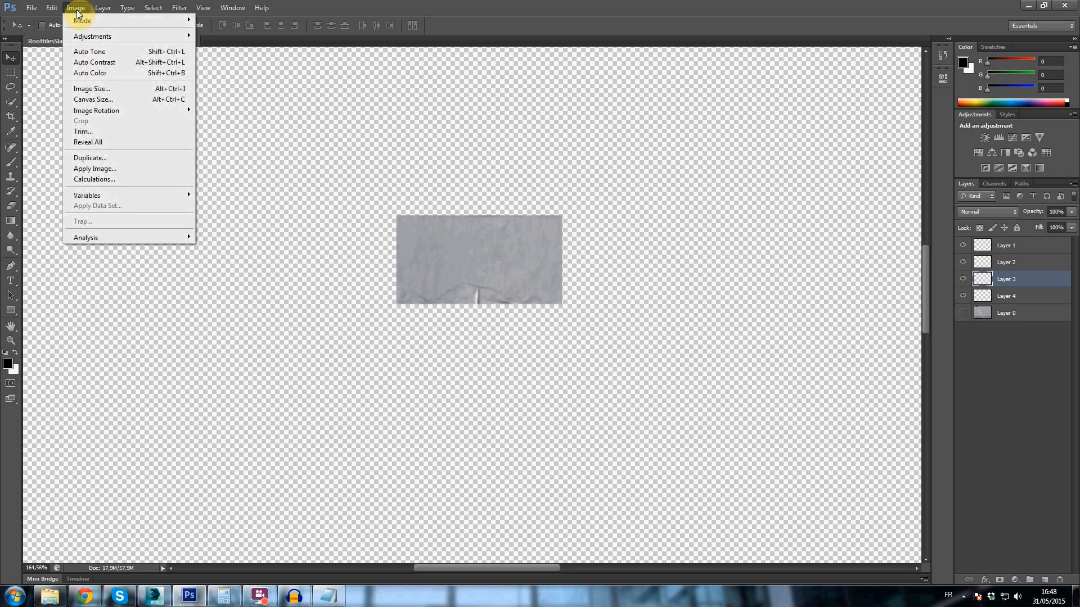
click(87, 130)
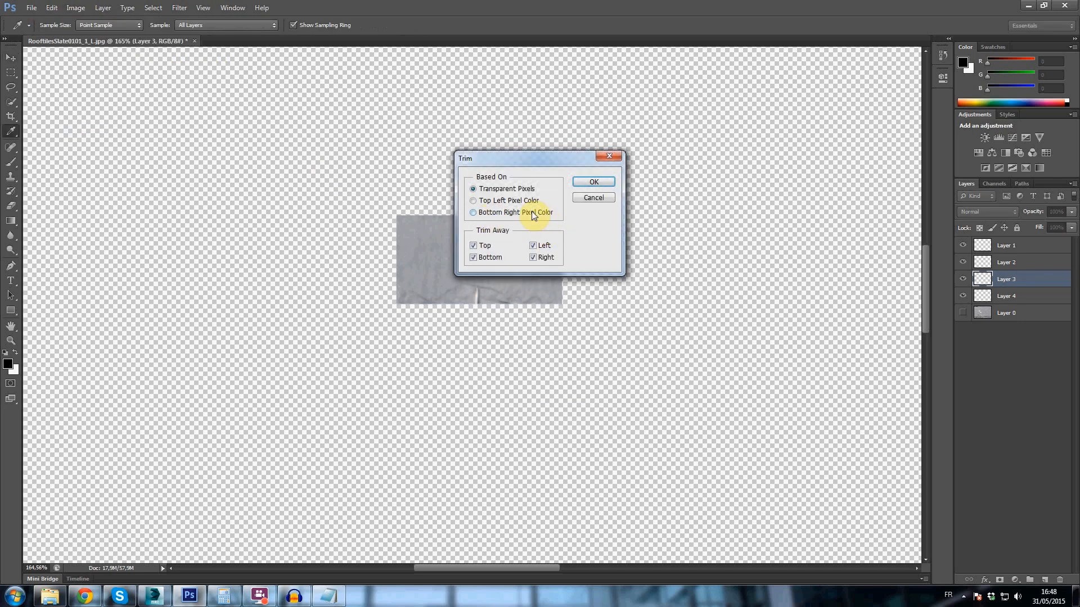
key(Return)
key(v)
alt+scroll(484, 301, up, 3)
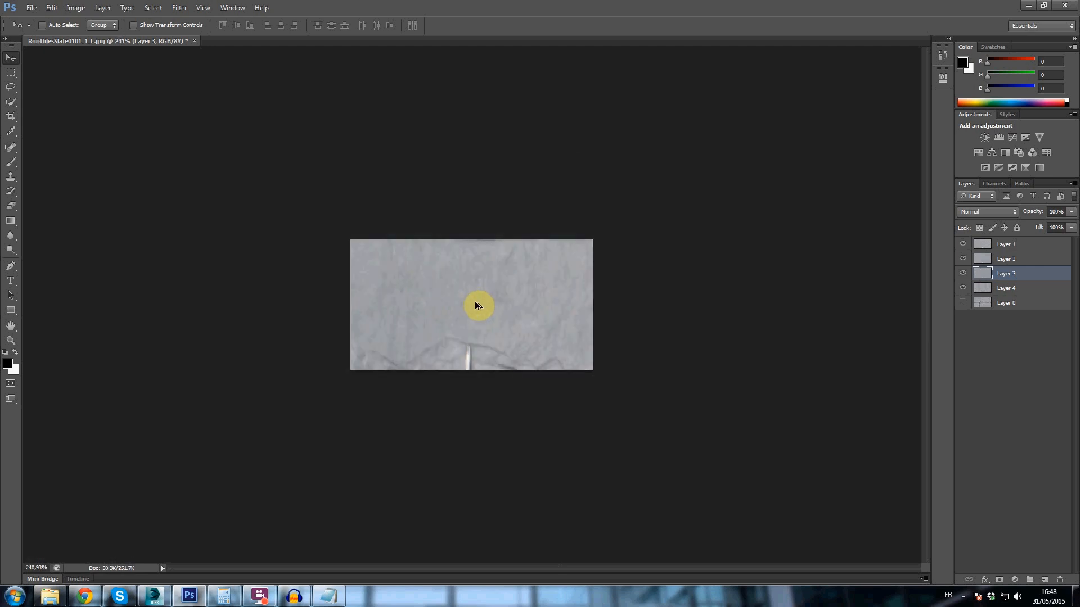
alt+scroll(475, 306, down, 2)
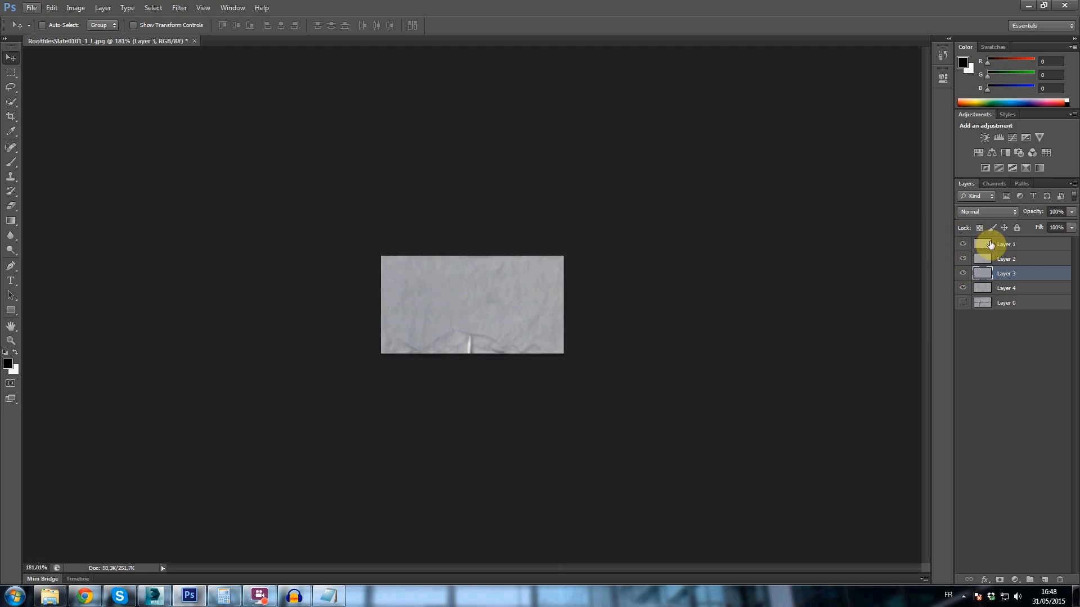
click(990, 244)
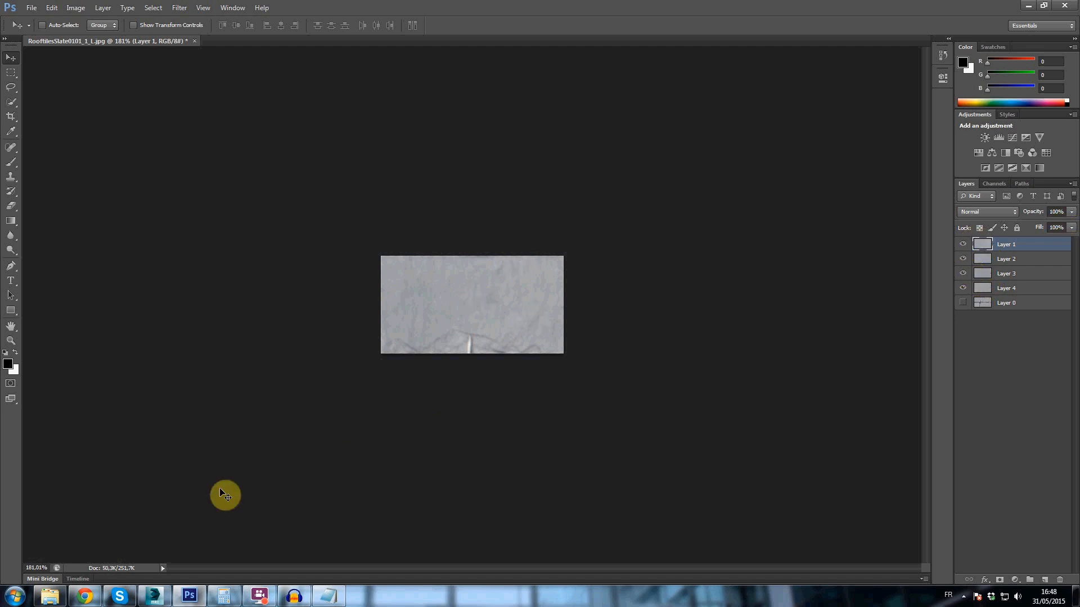
- Switch to Windows Explorer and browse to 3D > 3.Pro > Textures on the LaCie (F:) drive
click(49, 596)
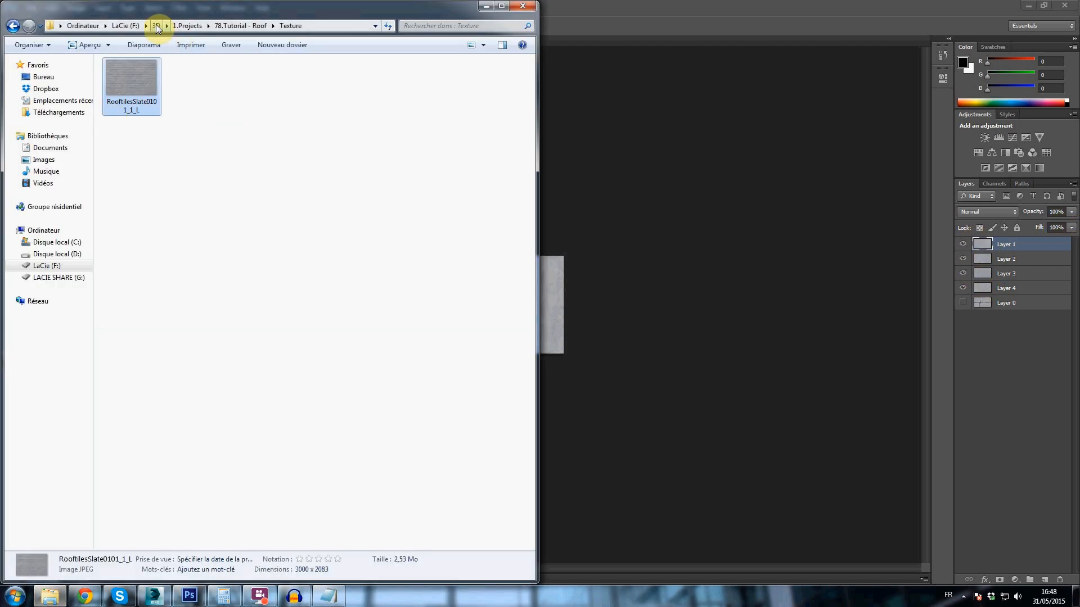
click(121, 26)
double_click(134, 73)
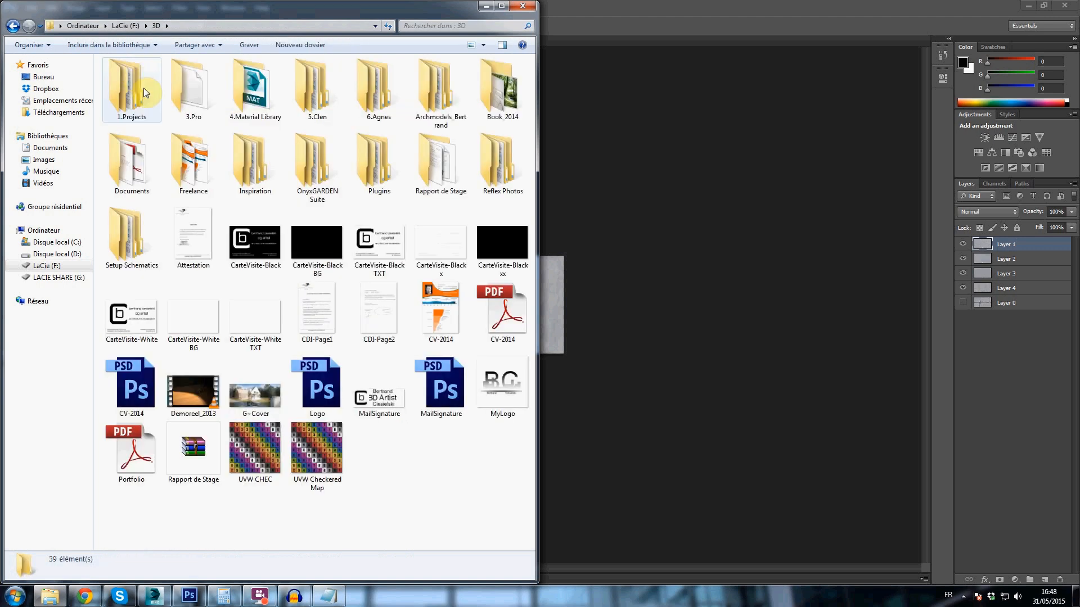
double_click(201, 88)
click(171, 231)
double_click(128, 113)
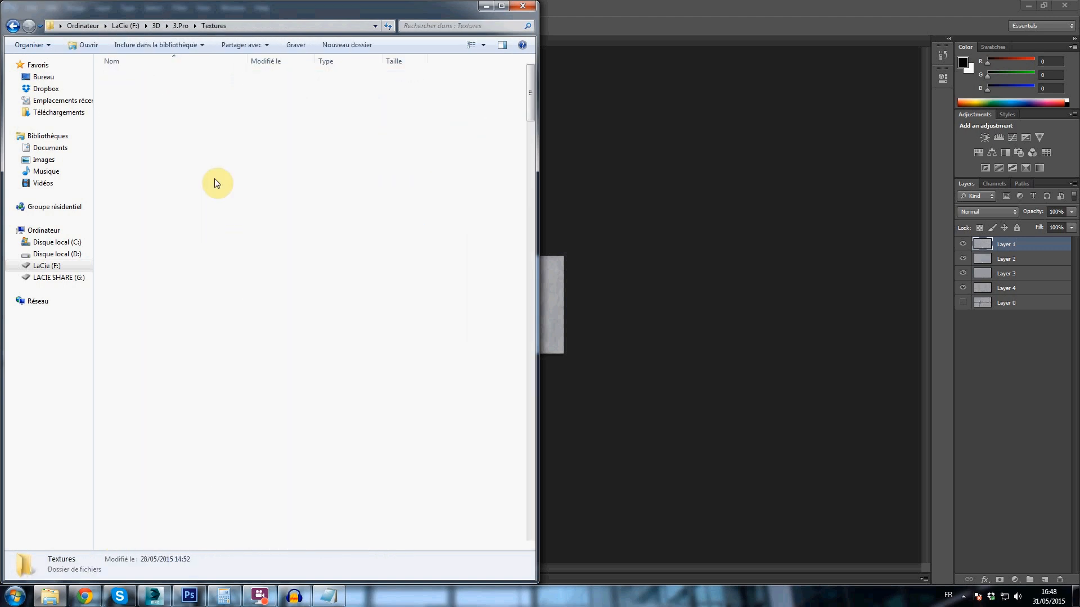
- Open the MargelleArdoise - 30x60 texture folder and select its material file and the four tile images T1 to T4
scroll(254, 337, down, 15)
scroll(255, 342, down, 7)
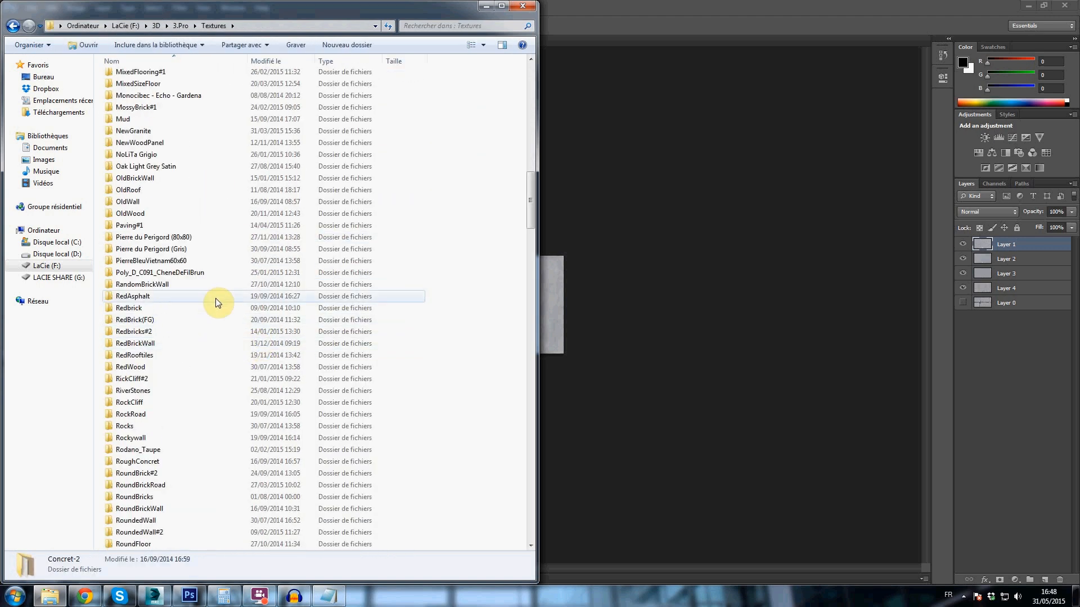
click(194, 372)
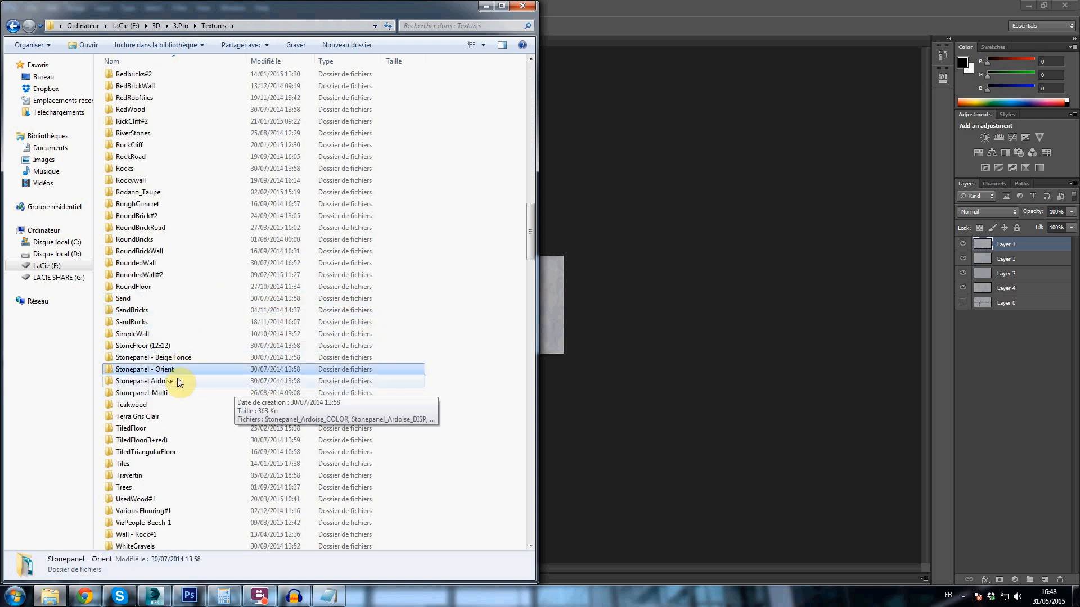
scroll(177, 377, down, 1)
scroll(175, 354, up, 20)
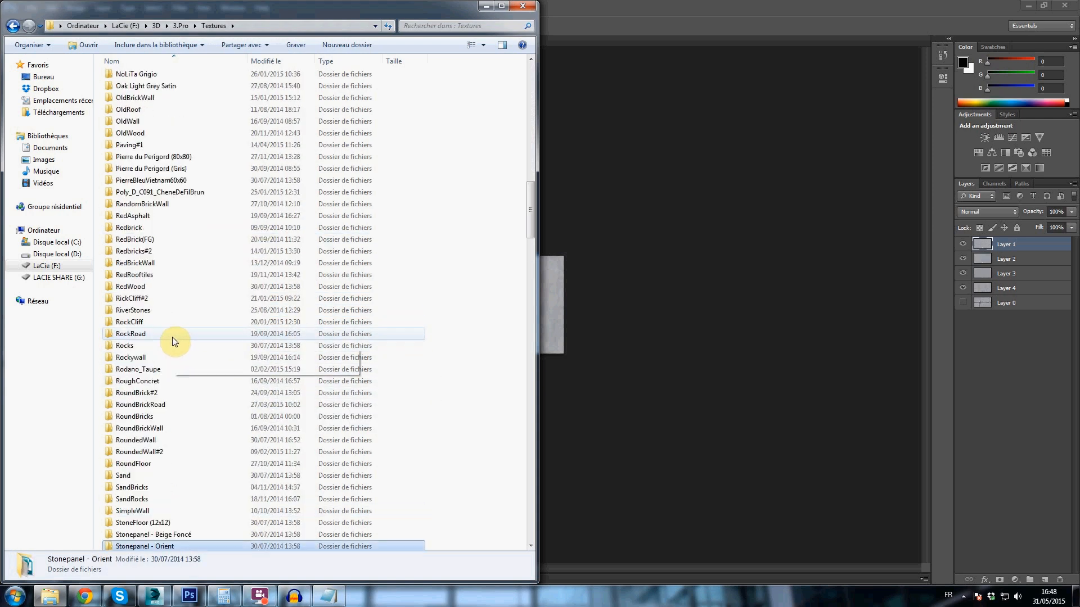
double_click(167, 334)
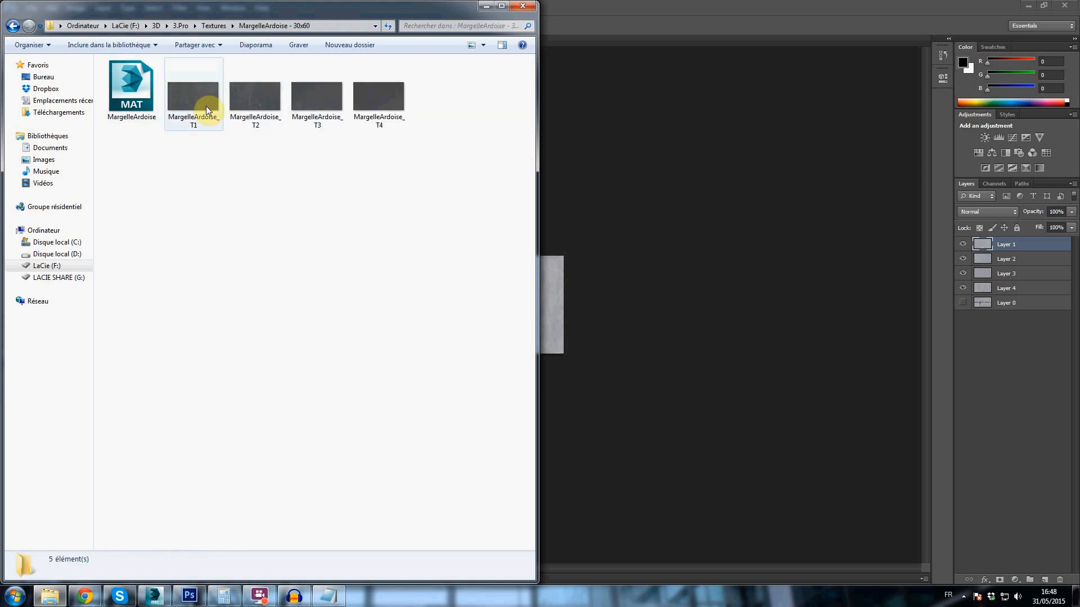
click(203, 107)
drag(161, 171, 360, 101)
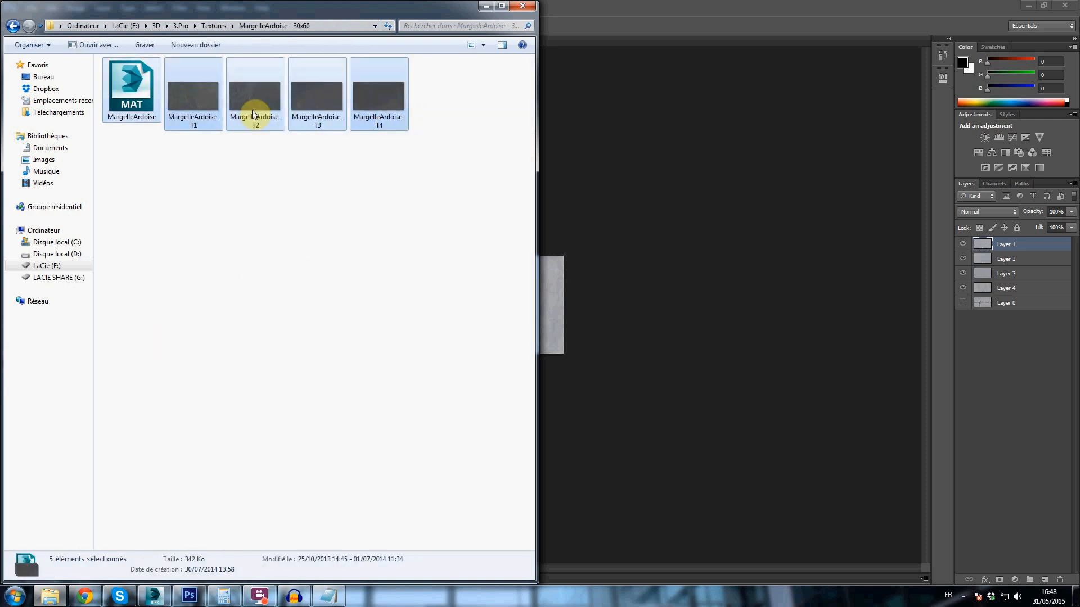
- Examine the MargelleArdoise tile images from T1 to T4 in the photo viewer and close it
double_click(195, 99)
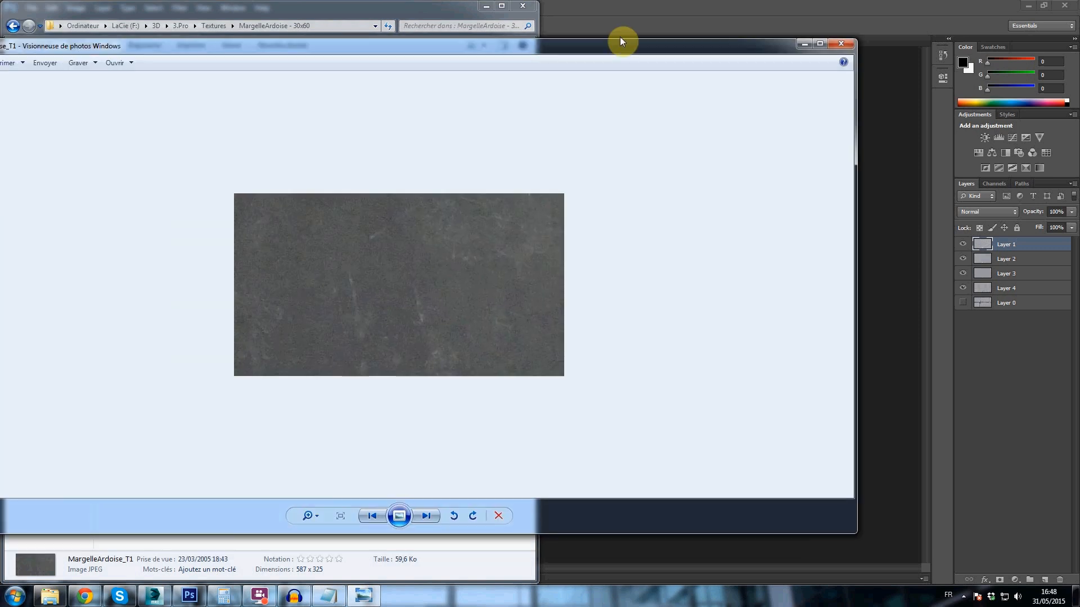
scroll(533, 371, down, 3)
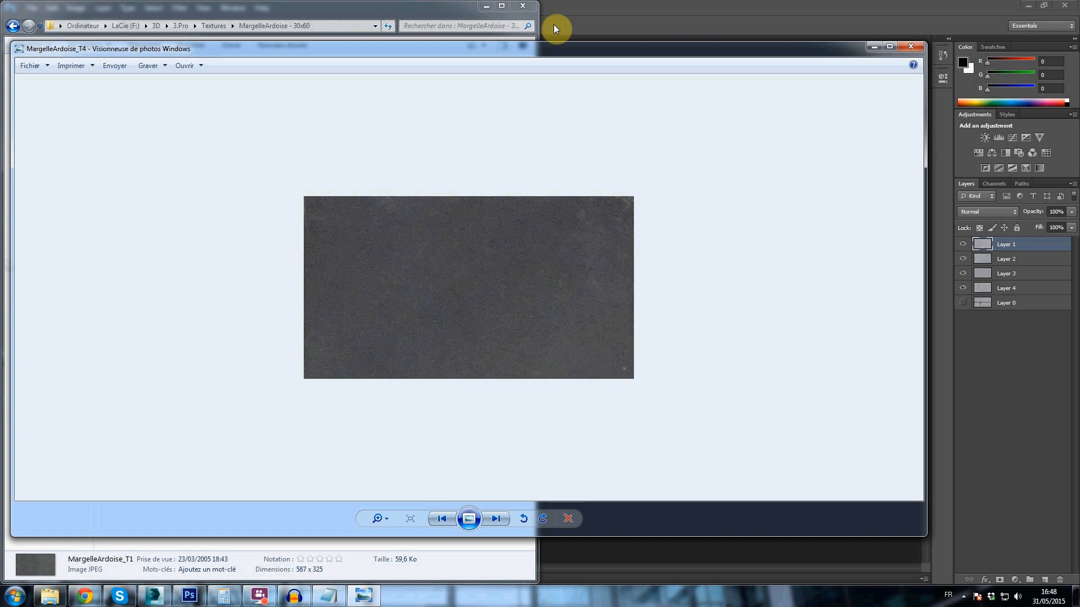
click(912, 44)
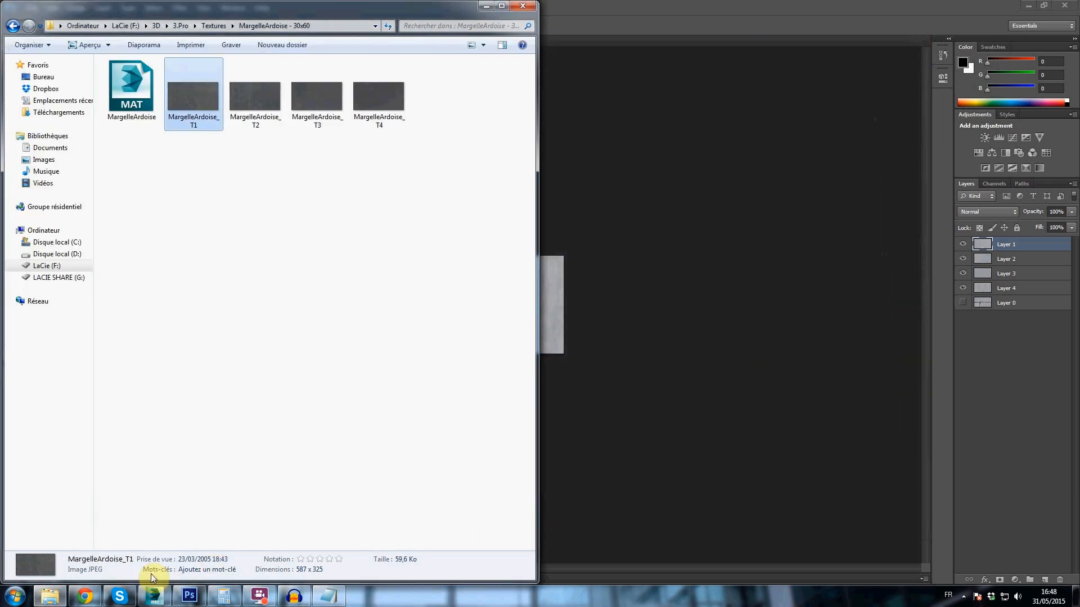
- Switch to 3ds Max, open the Slate Material Editor and maximize its window
click(154, 596)
scroll(442, 256, down, 4)
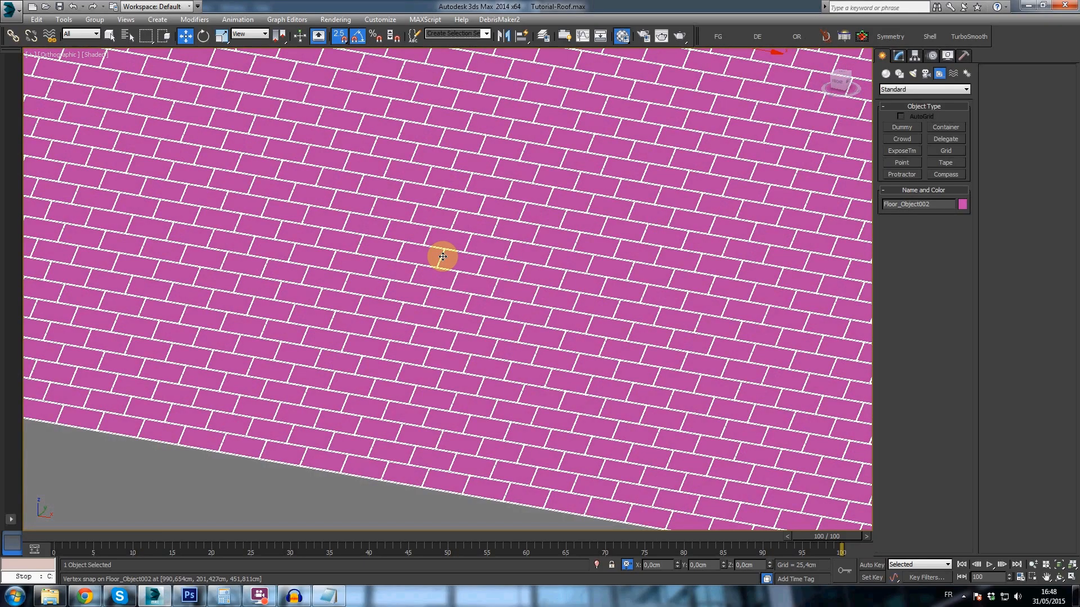
key(m)
drag(217, 63, 470, 97)
click(416, 112)
click(429, 139)
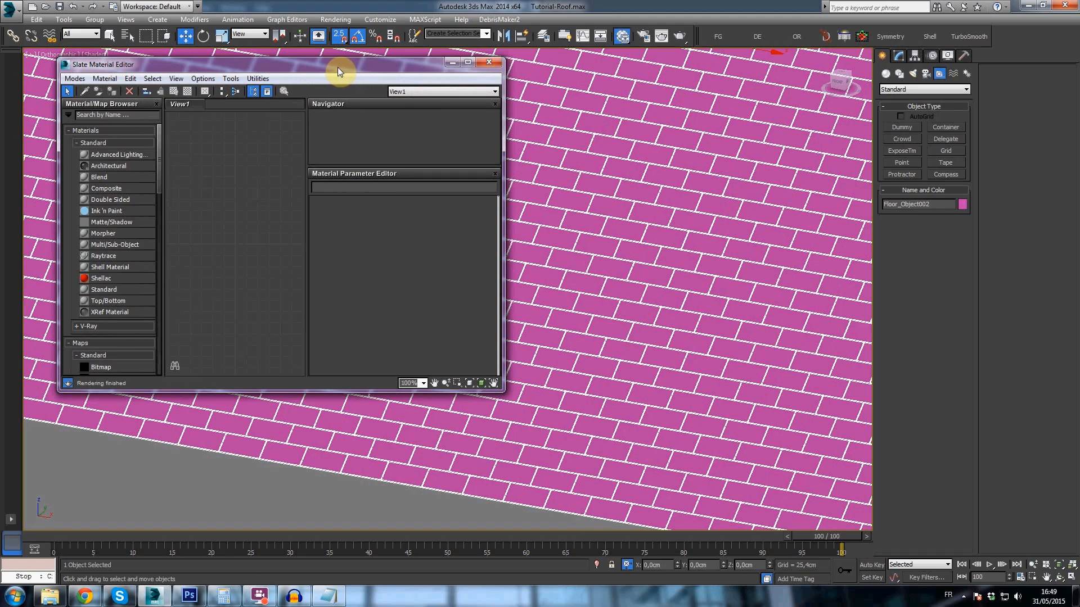
drag(337, 67, 427, 89)
double_click(427, 89)
- Add a Multi/Sub-Object material to the empty node view and enlarge its preview
right_click(386, 275)
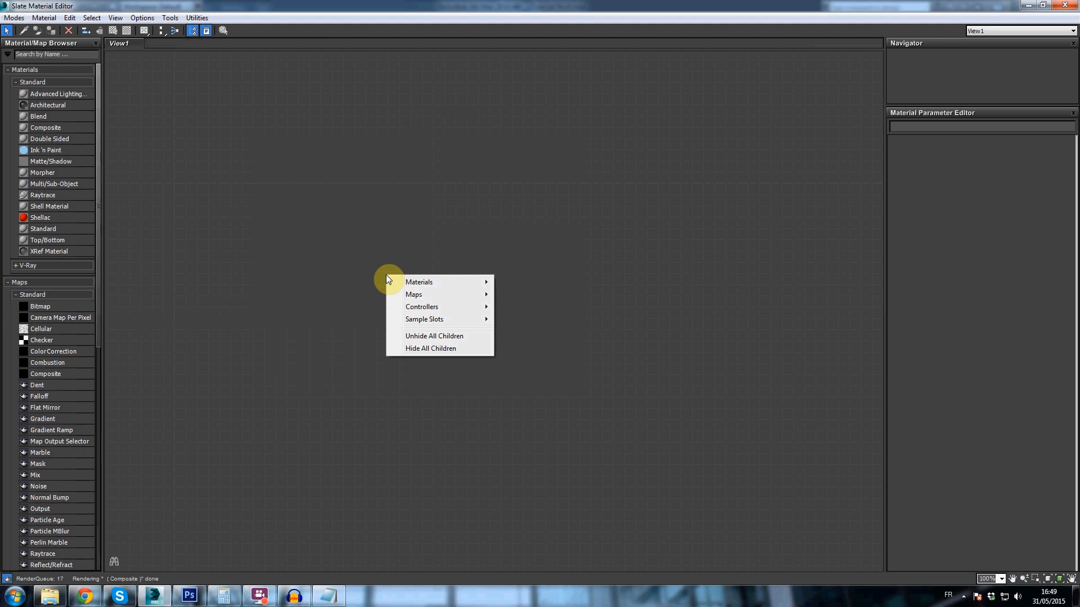
mouse_move(416, 283)
mouse_move(546, 294)
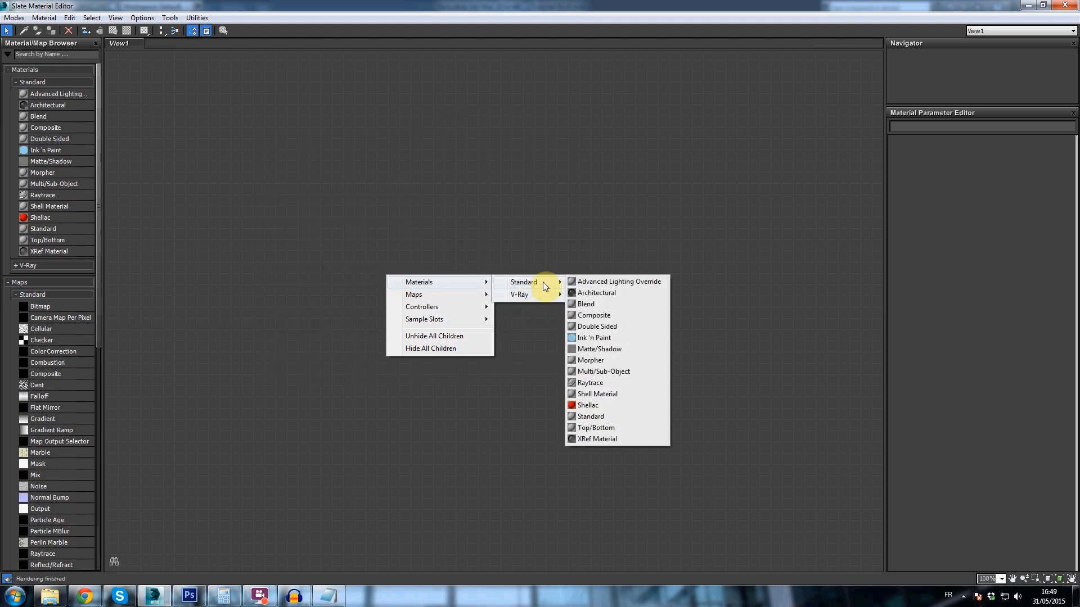
click(609, 372)
drag(371, 275, 624, 257)
double_click(623, 255)
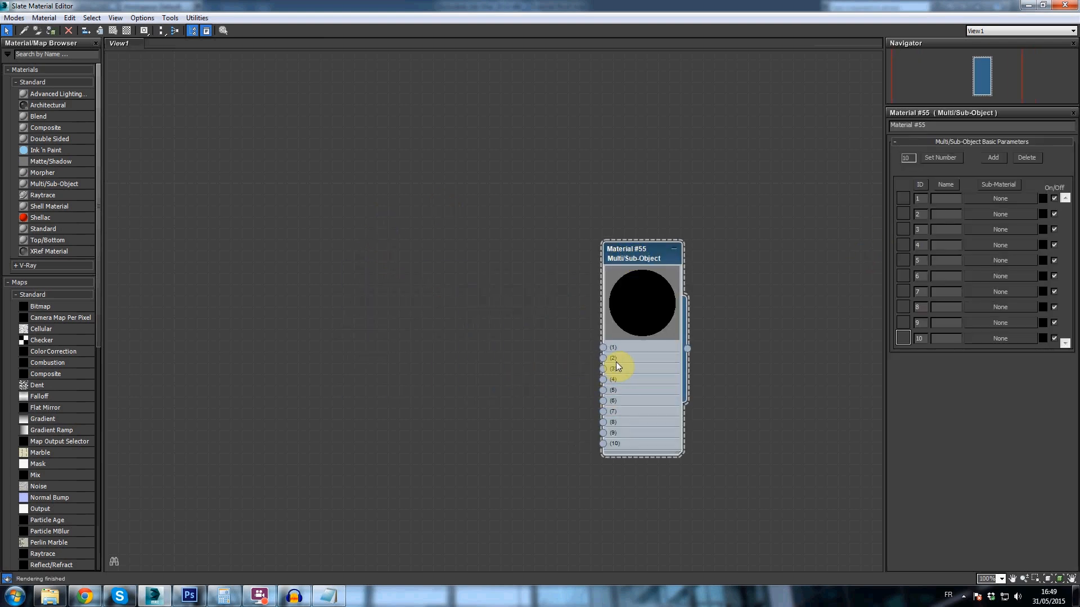
- Set the number of sub-materials in the Multi/Sub-Object material to 4
click(932, 156)
click(58, 599)
click(60, 598)
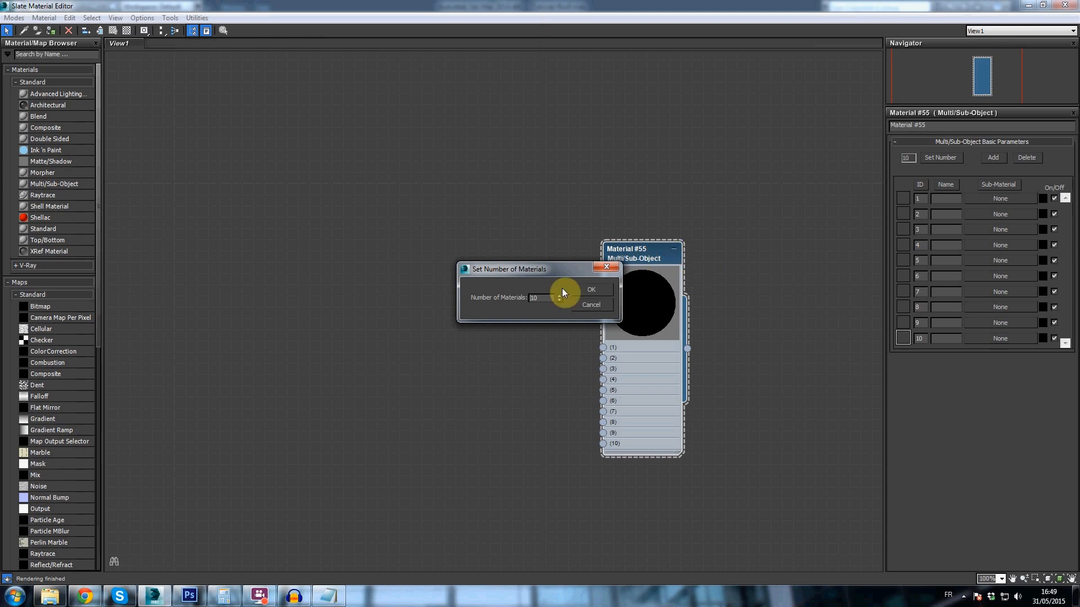
click(596, 289)
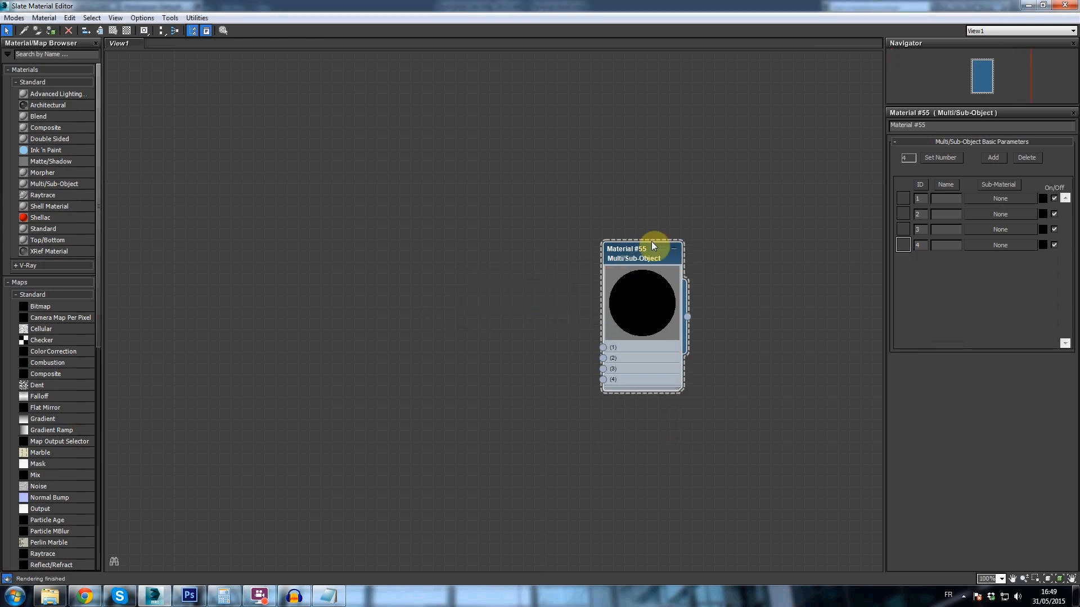
- Add a VRayMtl material and place its node above and beside the Multi/Sub-Object node
right_click(383, 243)
mouse_move(436, 250)
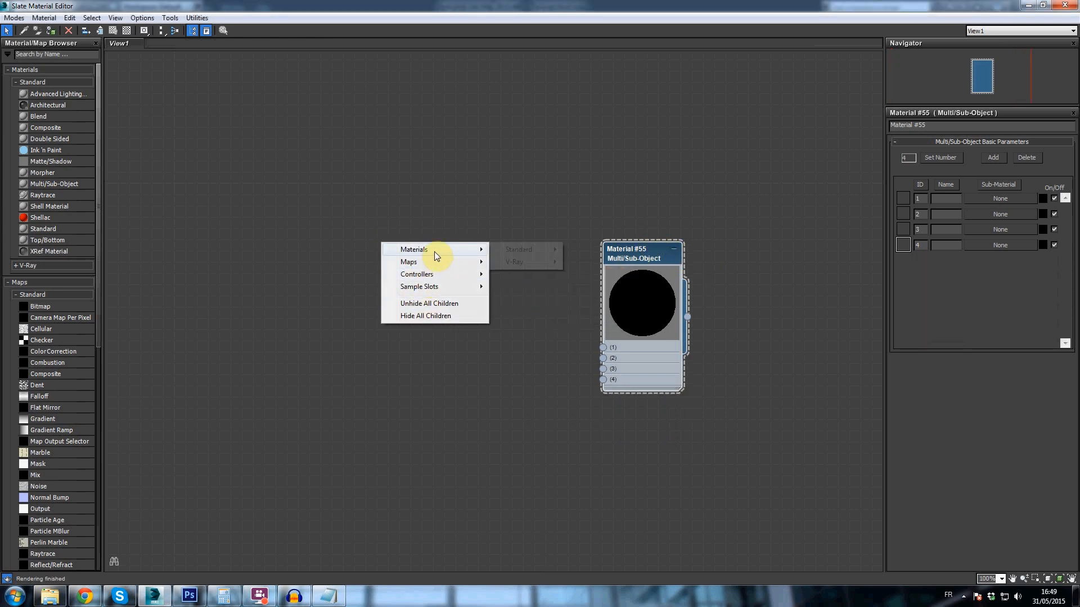
mouse_move(518, 263)
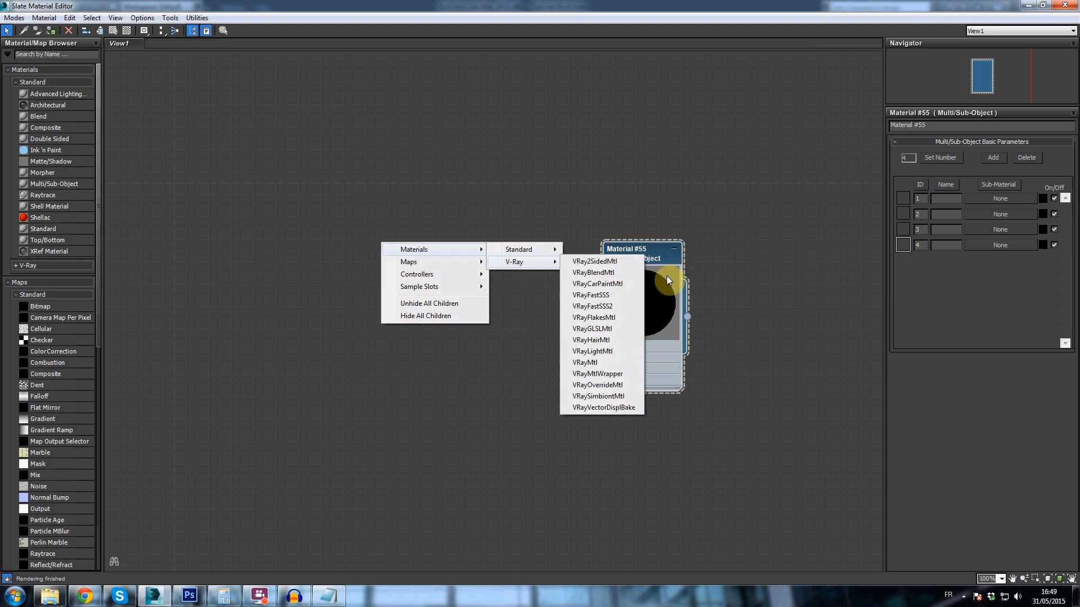
click(609, 365)
drag(380, 249, 504, 103)
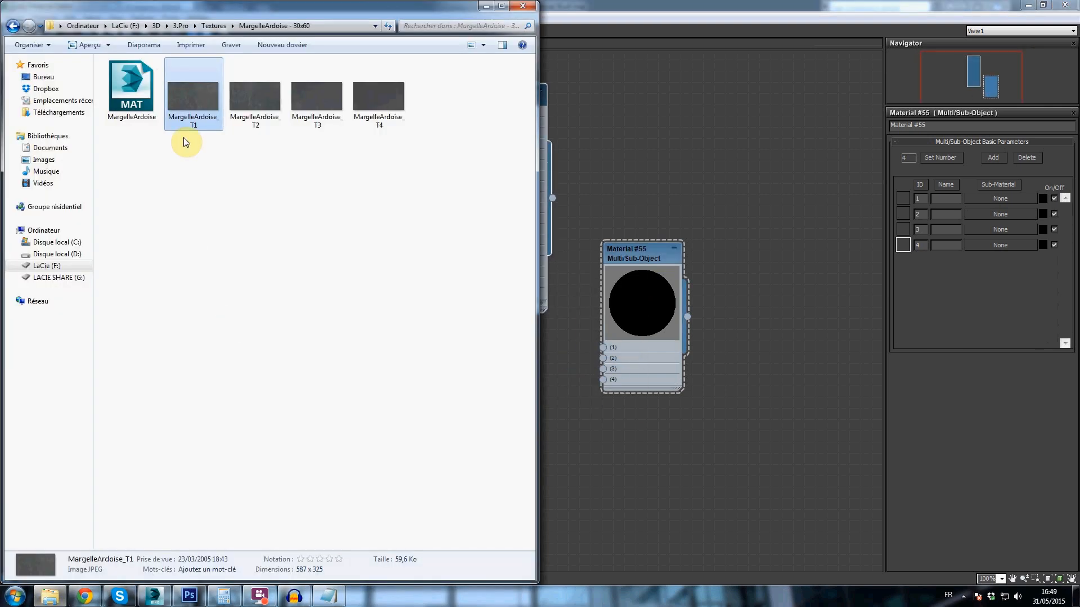
- Bring the four MargelleArdoise tile images, T1 to T4, from the texture folder into the node view as bitmaps
drag(186, 94, 569, 107)
drag(278, 104, 638, 175)
drag(317, 97, 705, 119)
drag(366, 96, 728, 198)
click(487, 5)
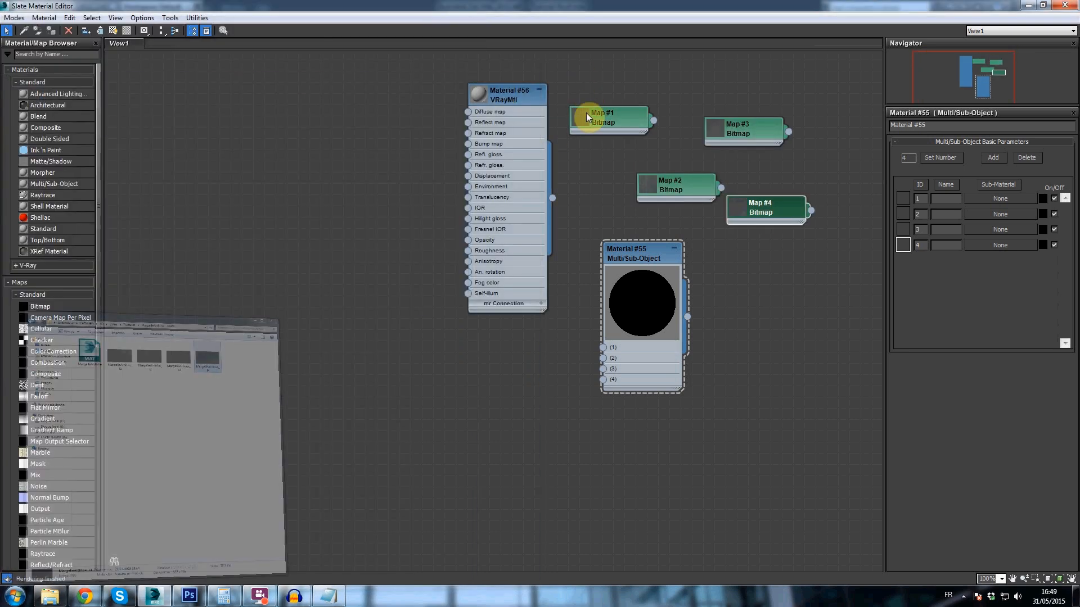
- Enlarge the previews of the four bitmap nodes, moving Map #4 clear of the others
double_click(575, 121)
double_click(674, 183)
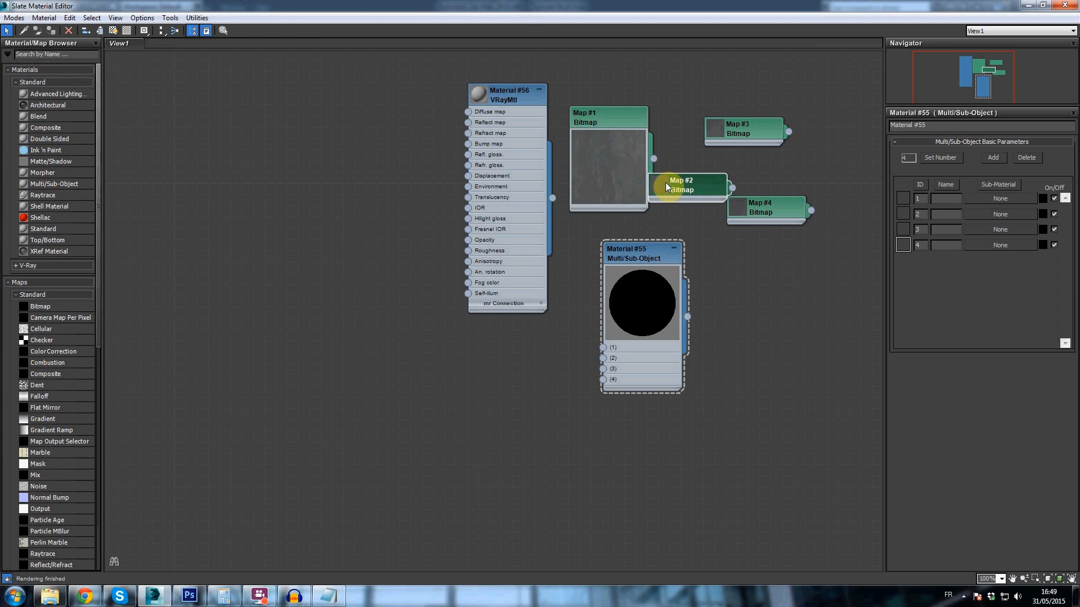
double_click(711, 131)
drag(791, 220, 758, 256)
double_click(758, 257)
- Arrange the four bitmap nodes in a vertical column beside the VRayMtl node, in the order Map #1, #3, #2, #4
drag(609, 118, 338, 95)
drag(719, 125, 340, 406)
scroll(519, 366, down, 2)
middle_drag(499, 352, 429, 188)
drag(343, 226, 336, 218)
drag(560, 91, 342, 379)
drag(611, 137, 341, 526)
middle_drag(409, 245, 418, 277)
scroll(399, 71, up, 4)
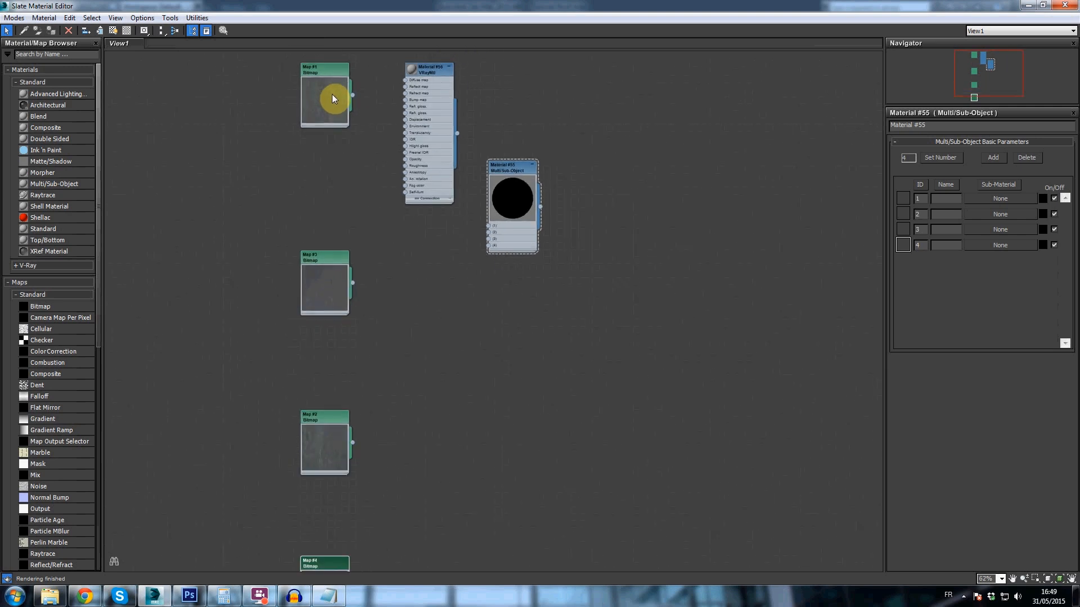
- Move the VRayMtl and Multi/Sub-Object nodes farther from the bitmaps to leave room for wiring
scroll(337, 96, up, 1)
drag(578, 185, 661, 187)
drag(464, 56, 520, 58)
middle_drag(459, 104, 393, 171)
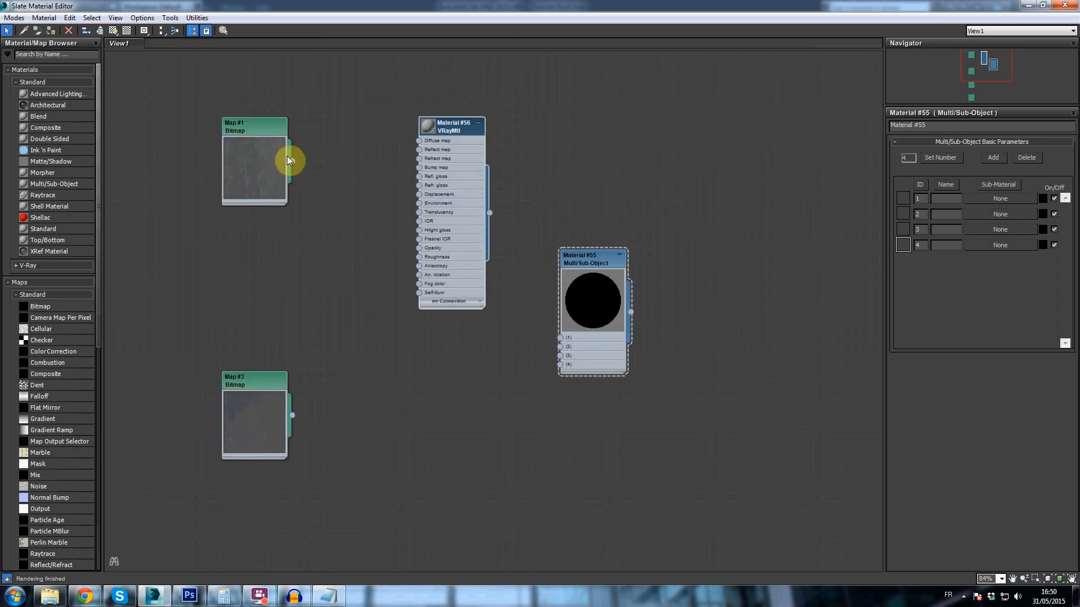
drag(568, 280, 605, 281)
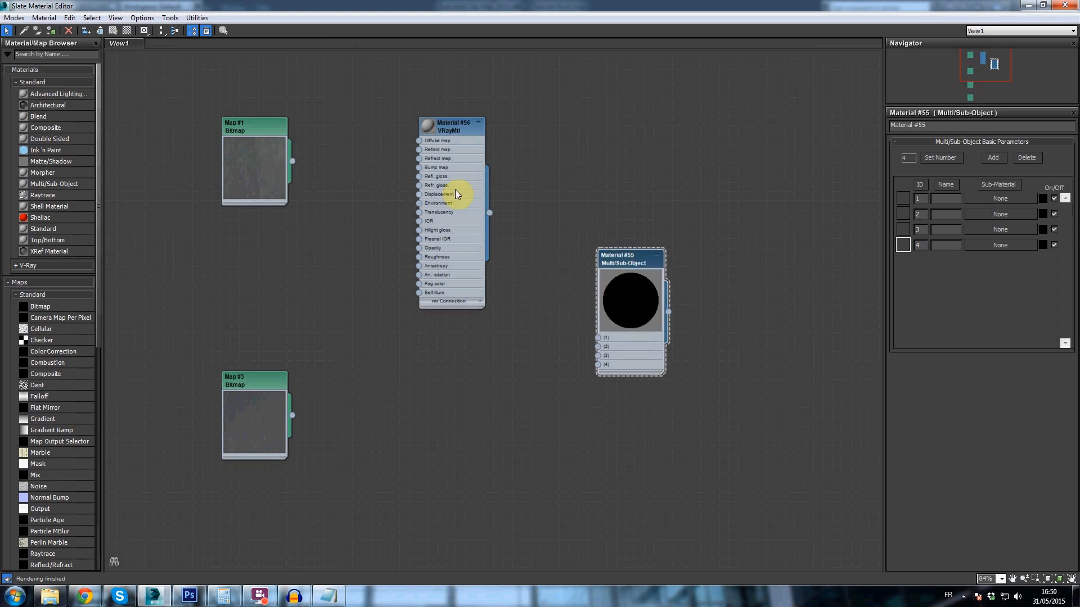
- Wire Map #1 into the VRayMtl's diffuse map and the material, named Slate1, into slot 1 of the Multi/Sub-Object
drag(421, 144, 421, 143)
click(451, 128)
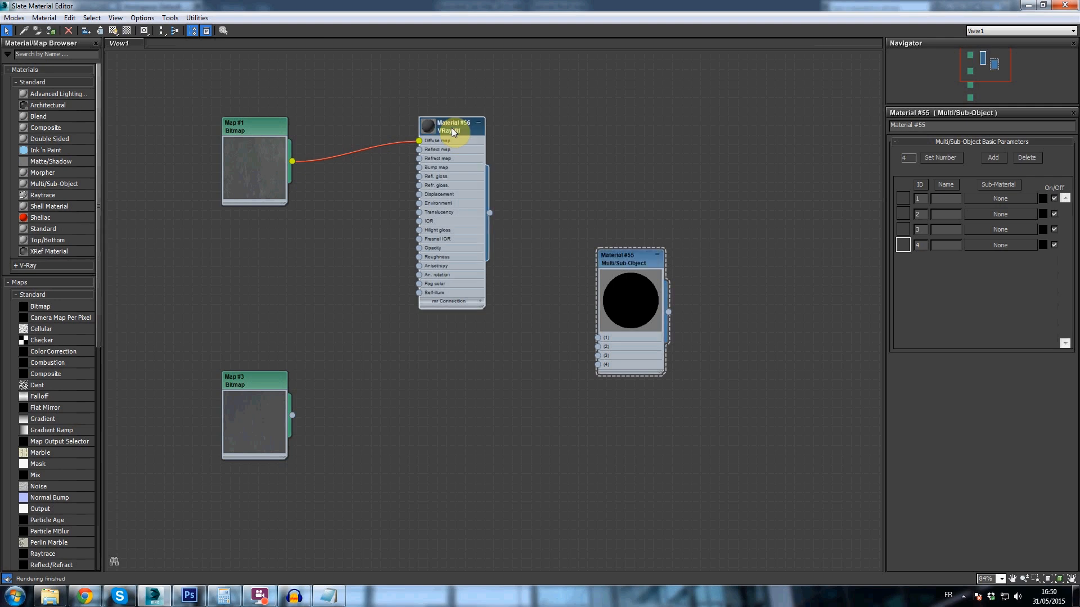
double_click(927, 125)
text(Slate1)
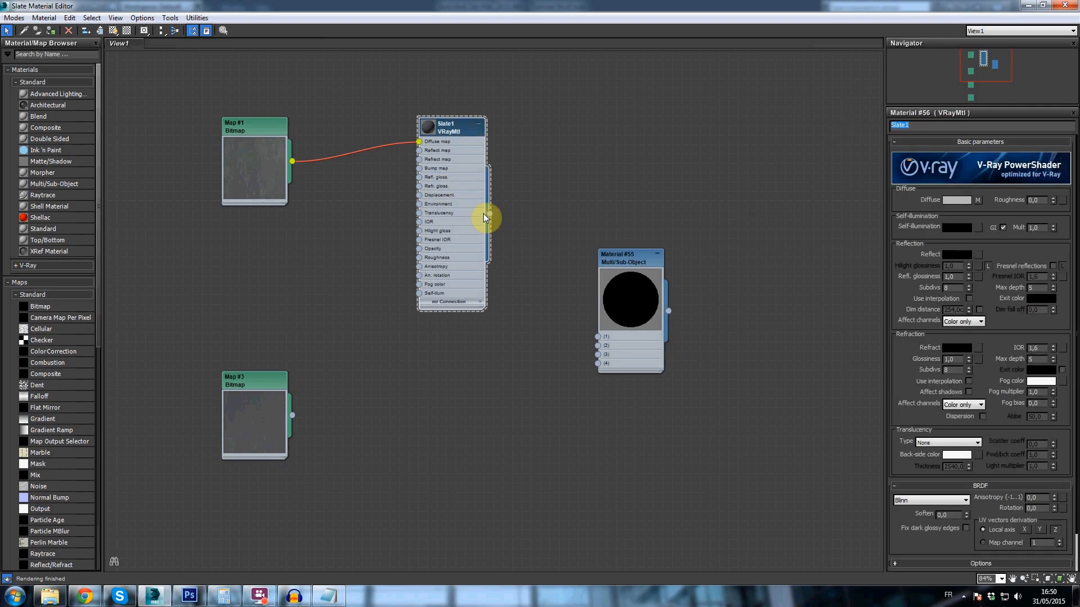
drag(596, 332, 600, 336)
- Copy Slate1 below itself as slate2 with Map #3 as its diffuse map, and wire it into slot 2 of the Multi/Sub-Object
click(450, 126)
middle_drag(499, 239, 523, 201)
click(477, 95)
shift+drag(479, 97, 481, 308)
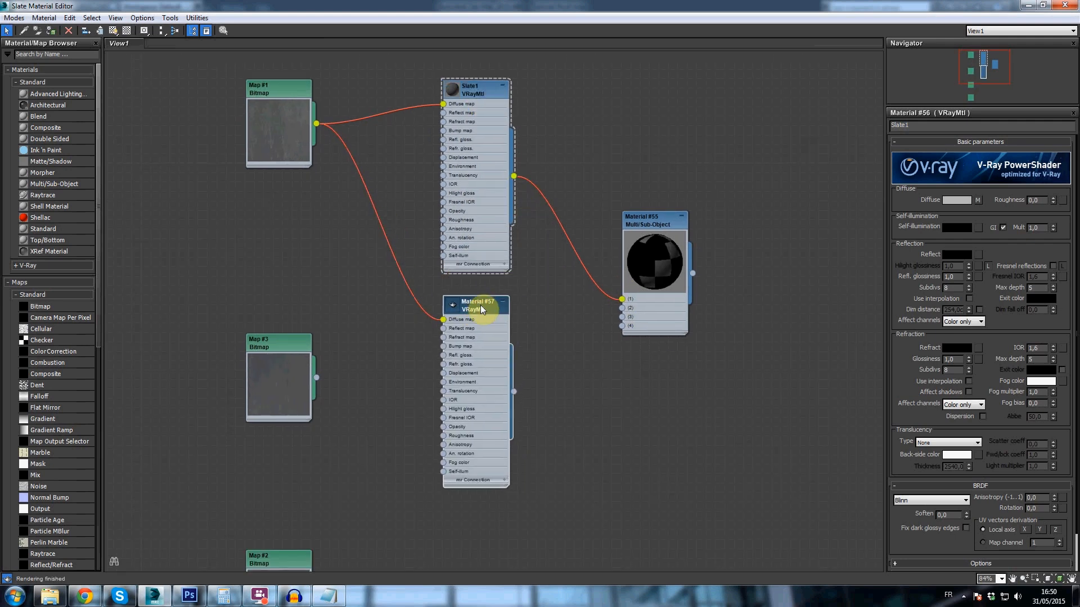
text(s)
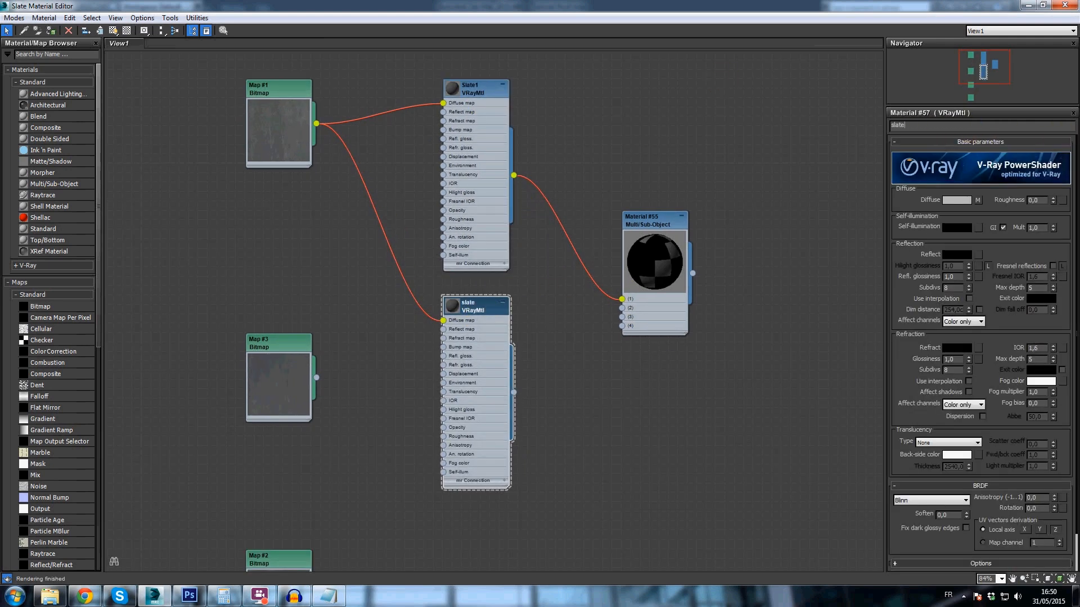
drag(317, 377, 443, 320)
drag(513, 392, 622, 313)
- Copy slate2 below itself as Slate3 with Map #2 as its diffuse map, and wire it into slot 3 of the Multi/Sub-Object
middle_drag(515, 525, 527, 336)
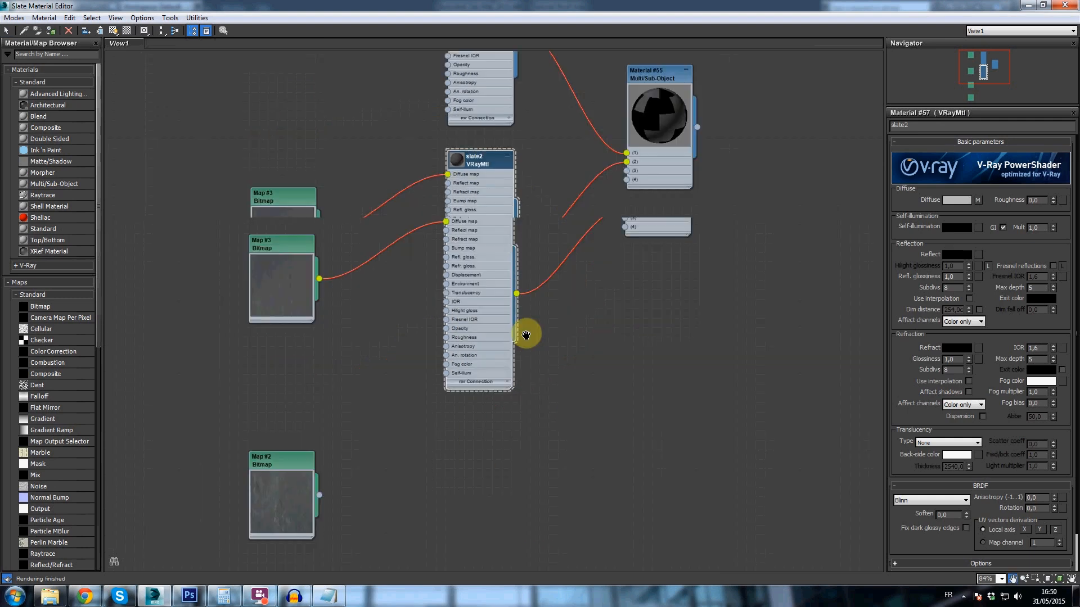
mouse_move(497, 113)
shift+mouse_down()
mouse_move(492, 369)
mouse_move(498, 361)
shift+mouse_up()
scroll(498, 362, down, 1)
middle_drag(498, 361, 498, 227)
double_click(498, 225)
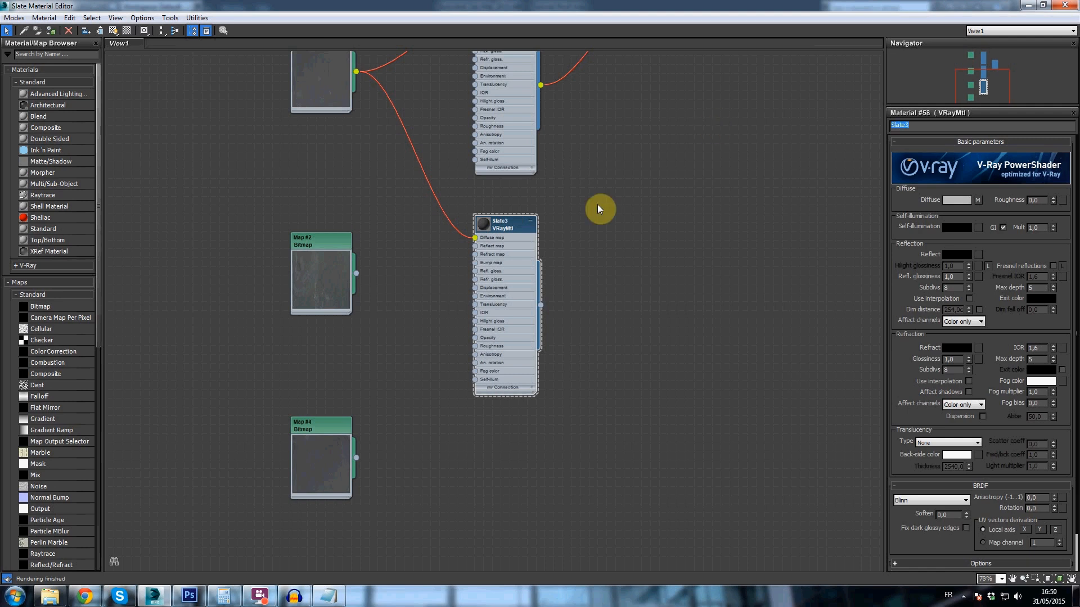
drag(356, 276, 473, 237)
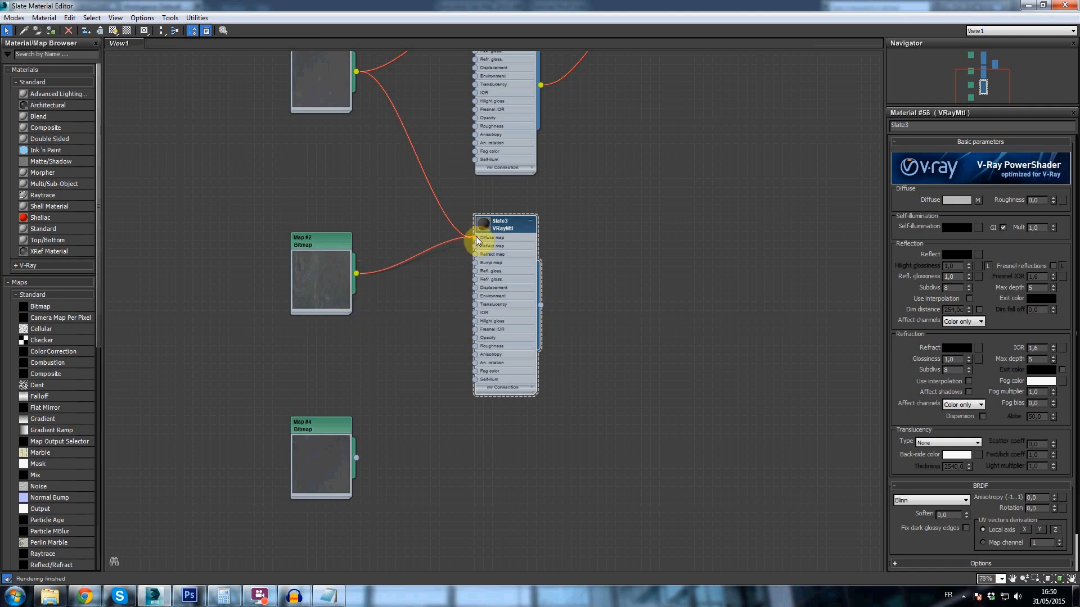
scroll(579, 214, down, 3)
drag(508, 355, 580, 147)
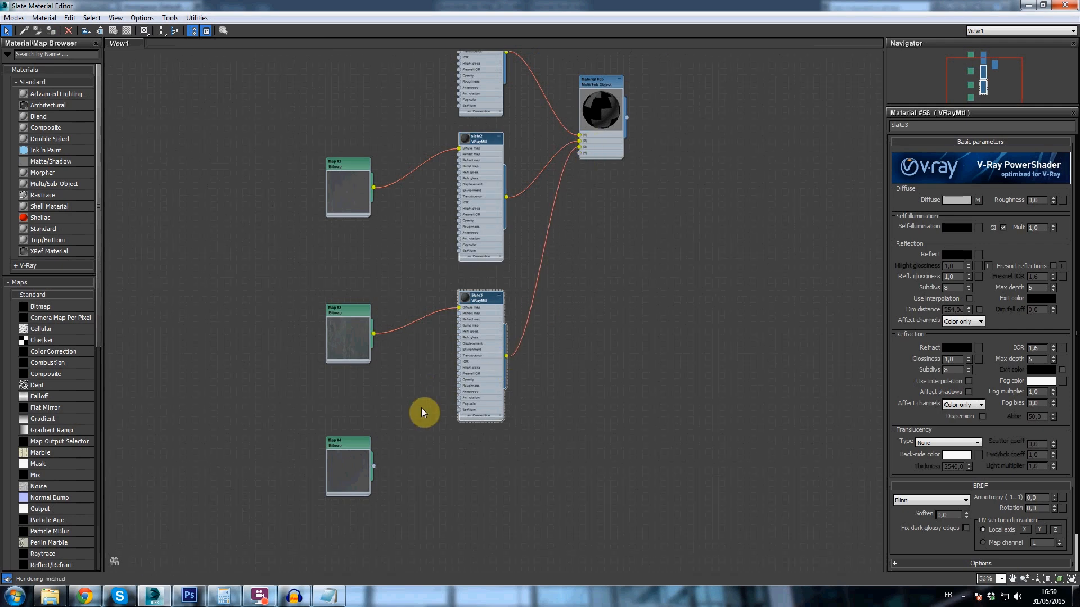
mouse_move(477, 306)
shift+mouse_down()
mouse_move(483, 459)
mouse_move(489, 434)
shift+mouse_up()
key(ctrl+z)
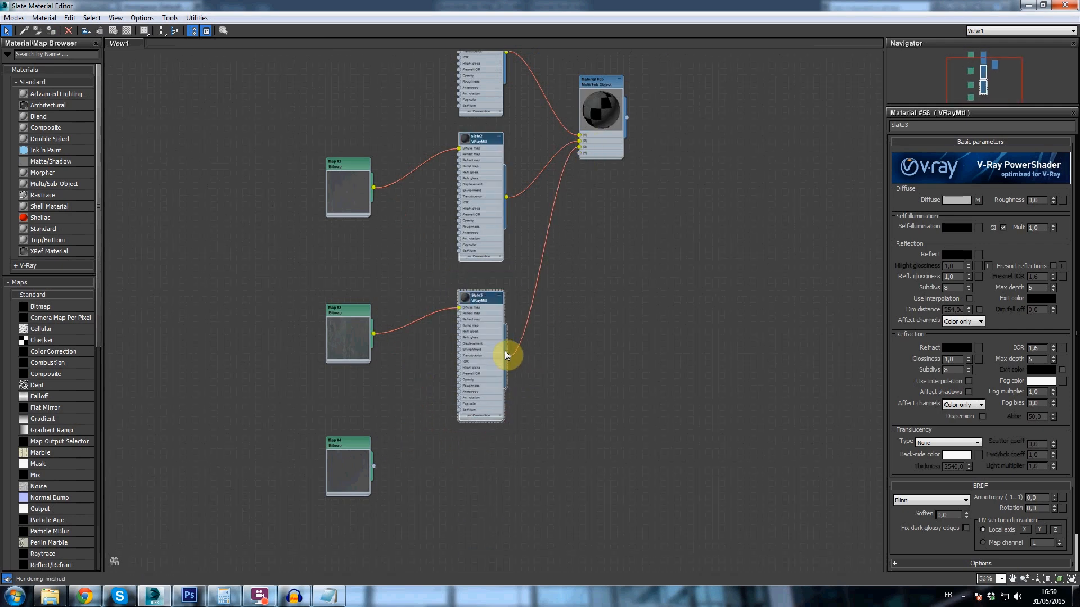
shift+drag(486, 303, 620, 399)
key(Delete)
- Copy Slate3 below itself as Slate4 with Map #4 as its diffuse map, and wire it into slot 4 of the Multi/Sub-Object
mouse_move(475, 298)
shift+mouse_down()
mouse_move(522, 367)
mouse_move(482, 449)
shift+mouse_up()
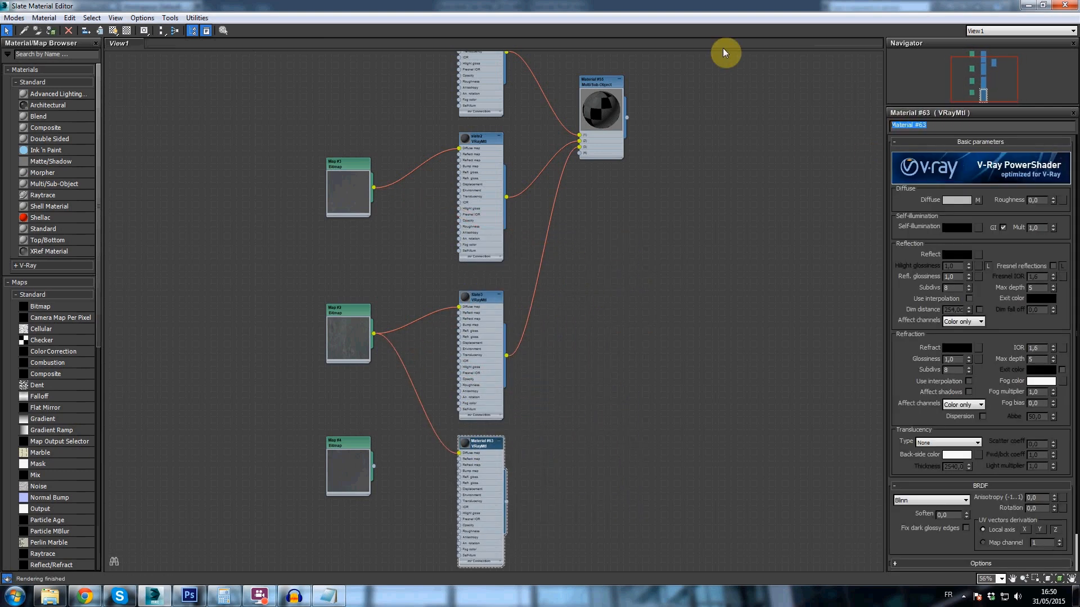
key(Return)
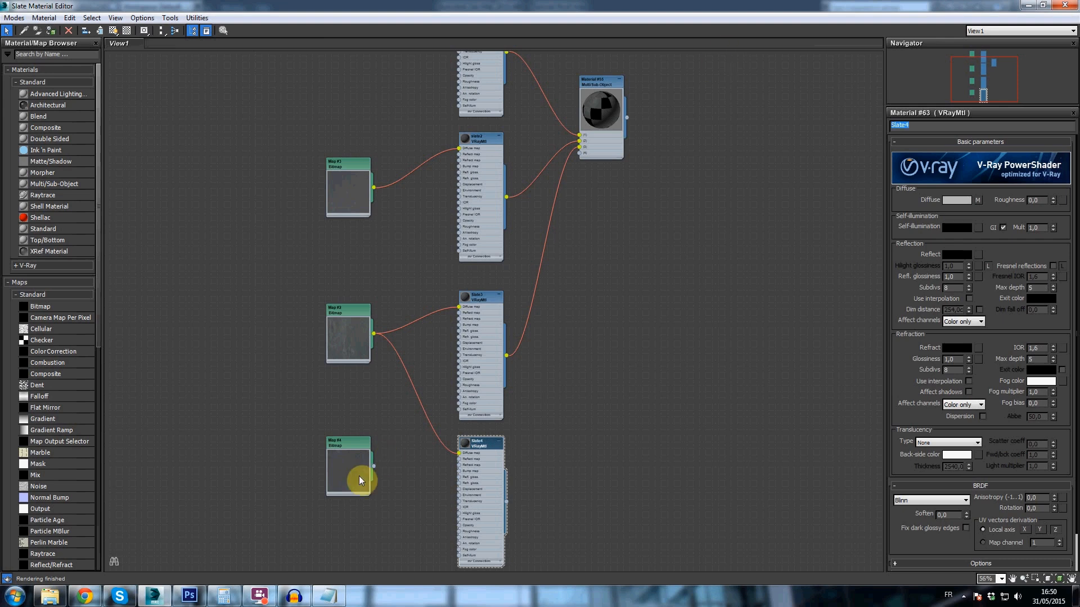
drag(374, 466, 459, 455)
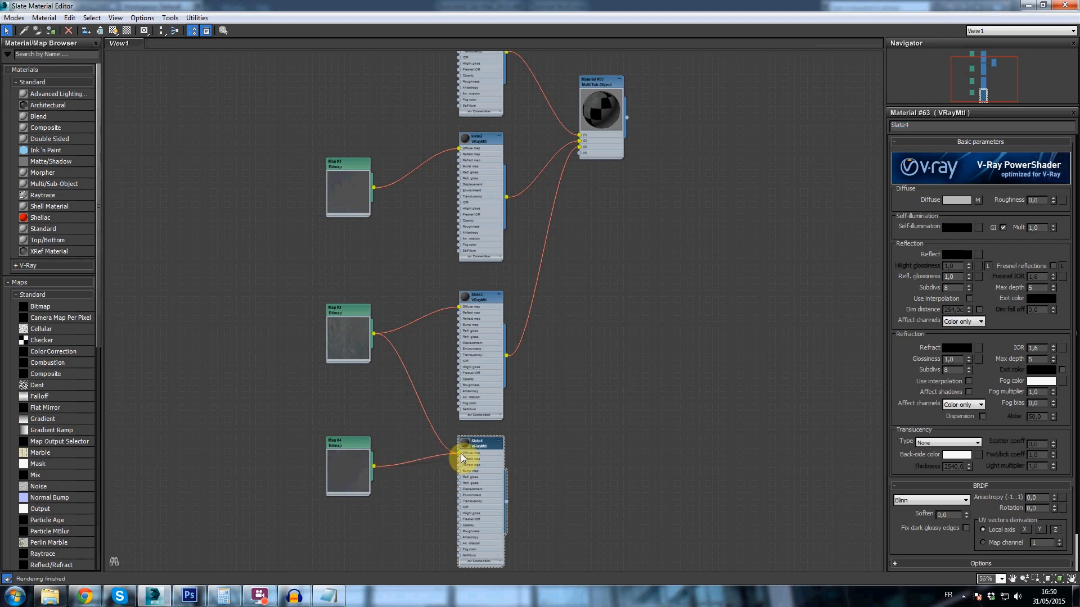
drag(506, 502, 579, 152)
- Move the Multi/Sub-Object node slightly lower and rename the material SlateFoor
scroll(589, 166, up, 5)
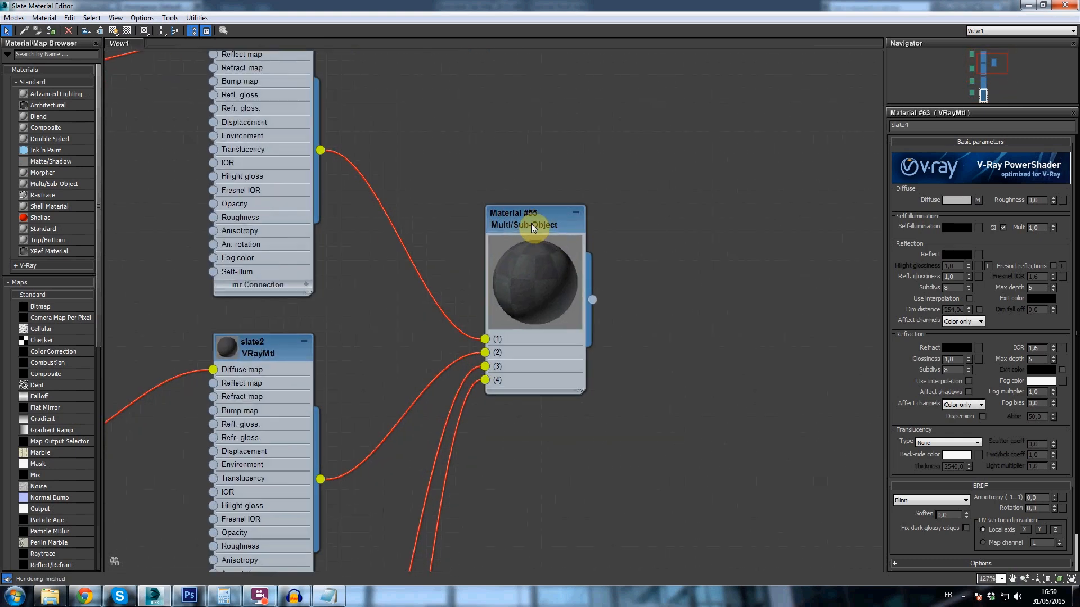
click(520, 226)
drag(520, 226, 535, 284)
click(955, 125)
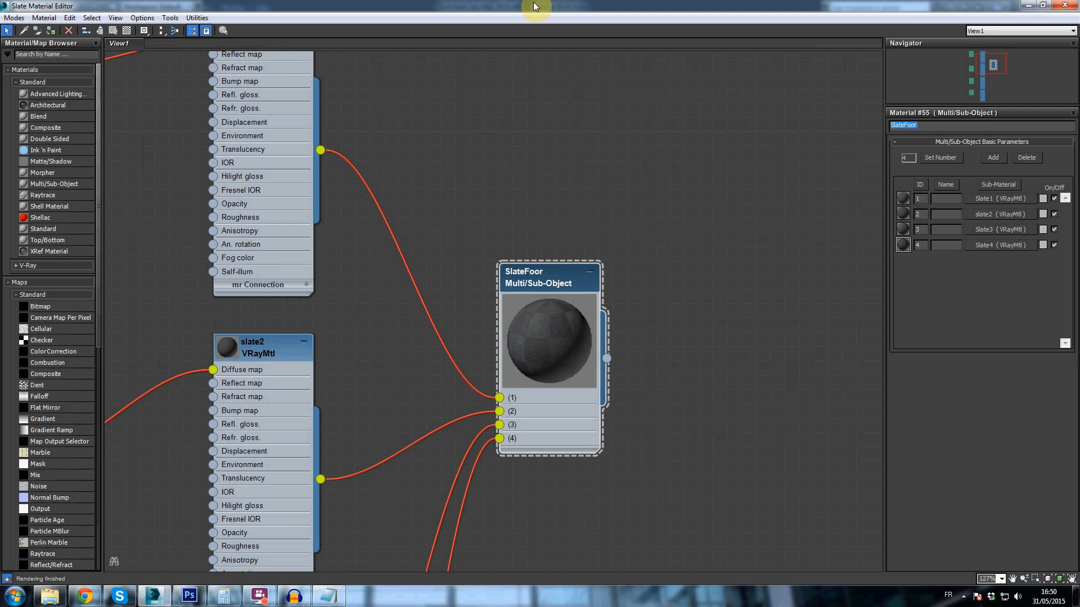
- Shrink the material editor window and enable shaded viewport display for all four slate bitmaps, Map #1 to Map #4
double_click(532, 23)
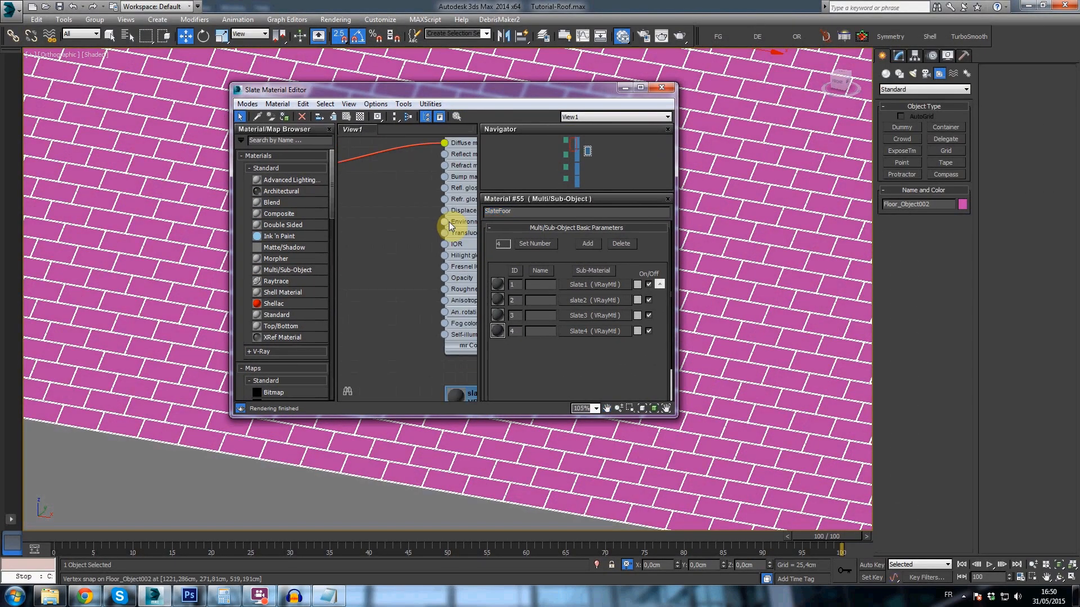
scroll(450, 225, down, 5)
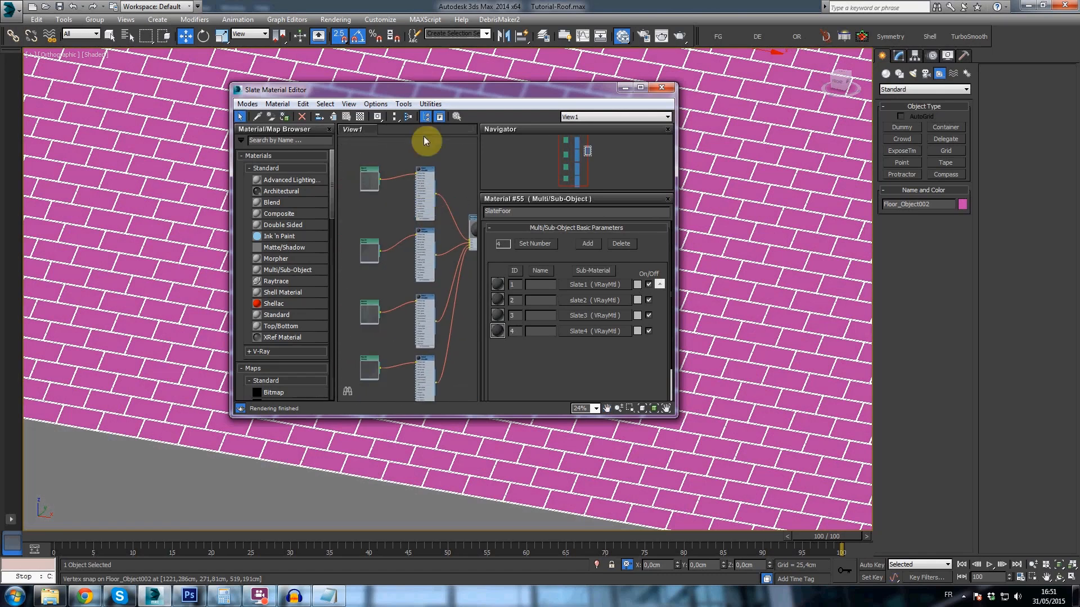
right_click(367, 174)
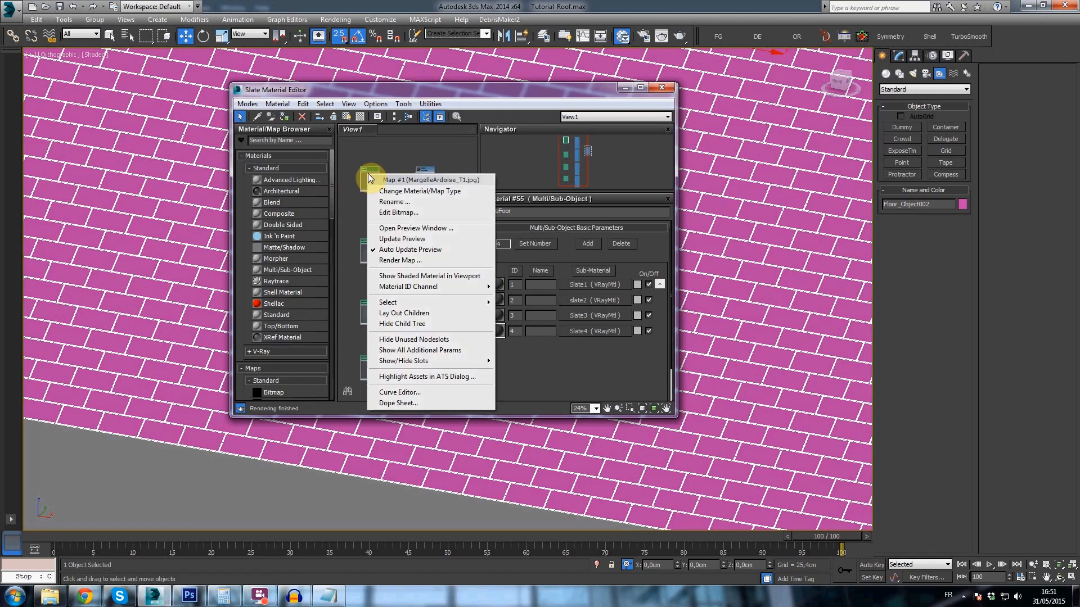
click(406, 276)
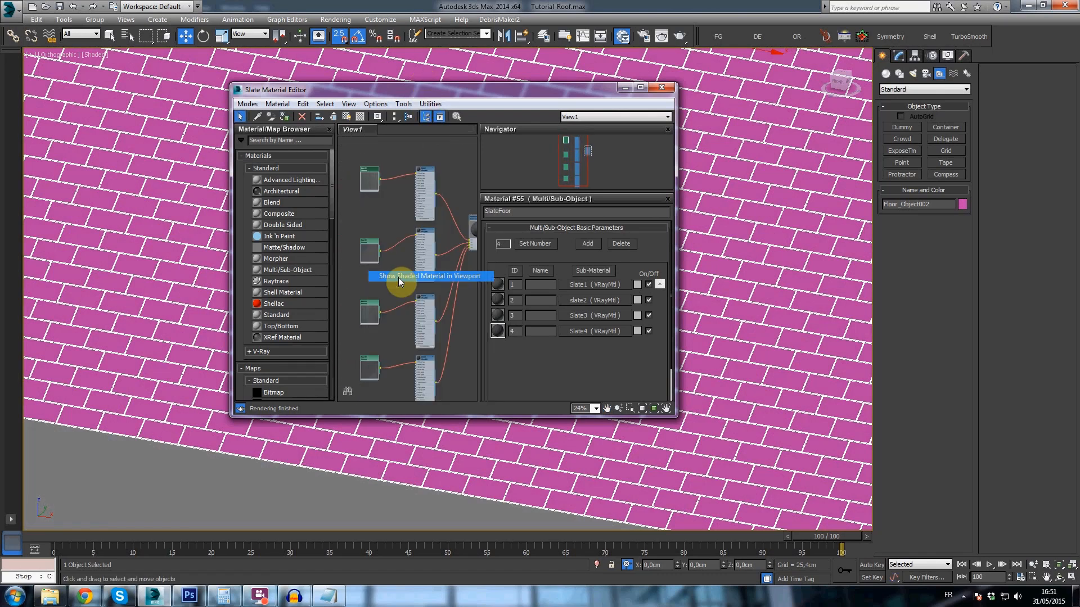
right_click(376, 237)
click(470, 354)
click(438, 357)
right_click(373, 309)
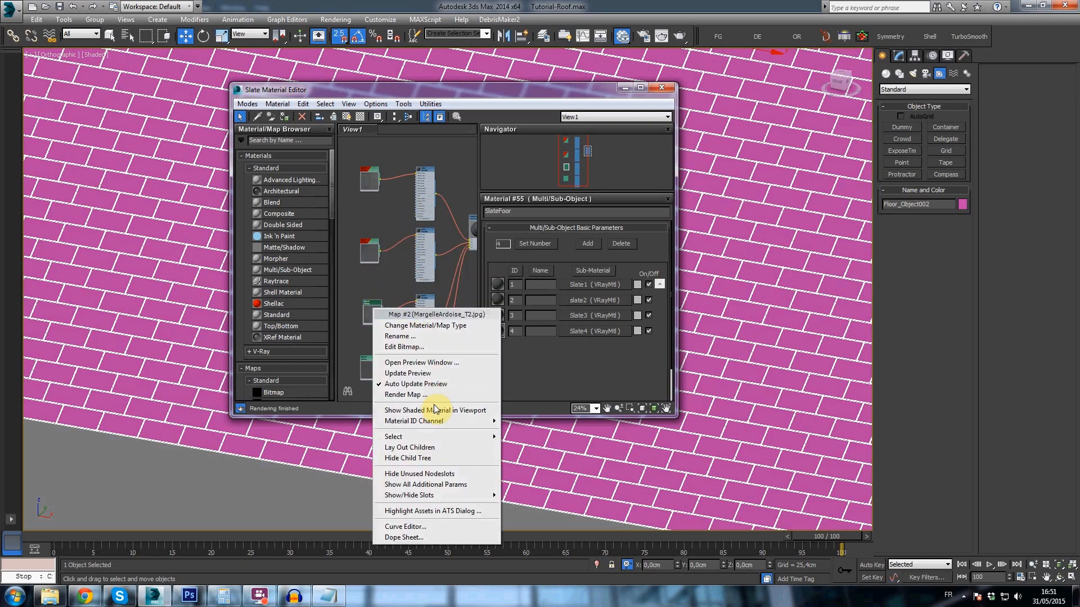
click(413, 411)
right_click(374, 366)
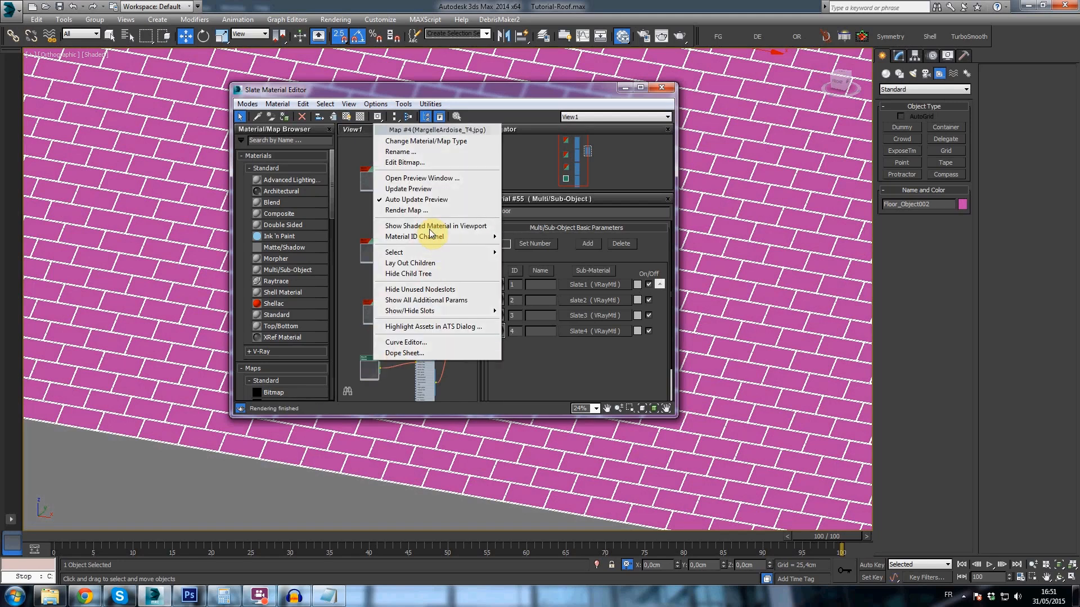
click(429, 234)
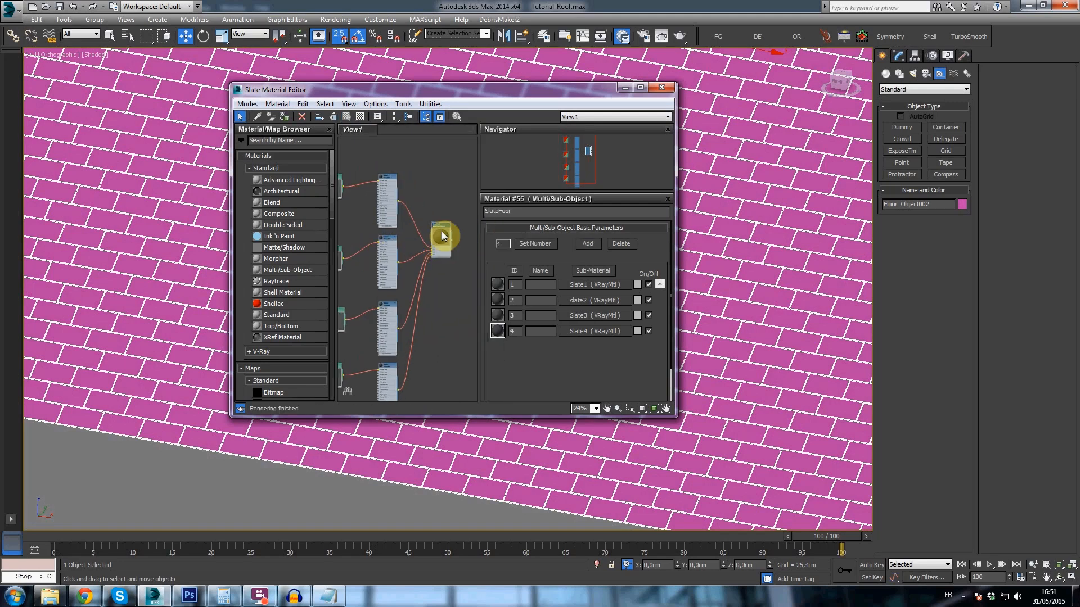
- Assign the SlateFoor material to the selected roof tiles and minimize the material editor
right_click(442, 233)
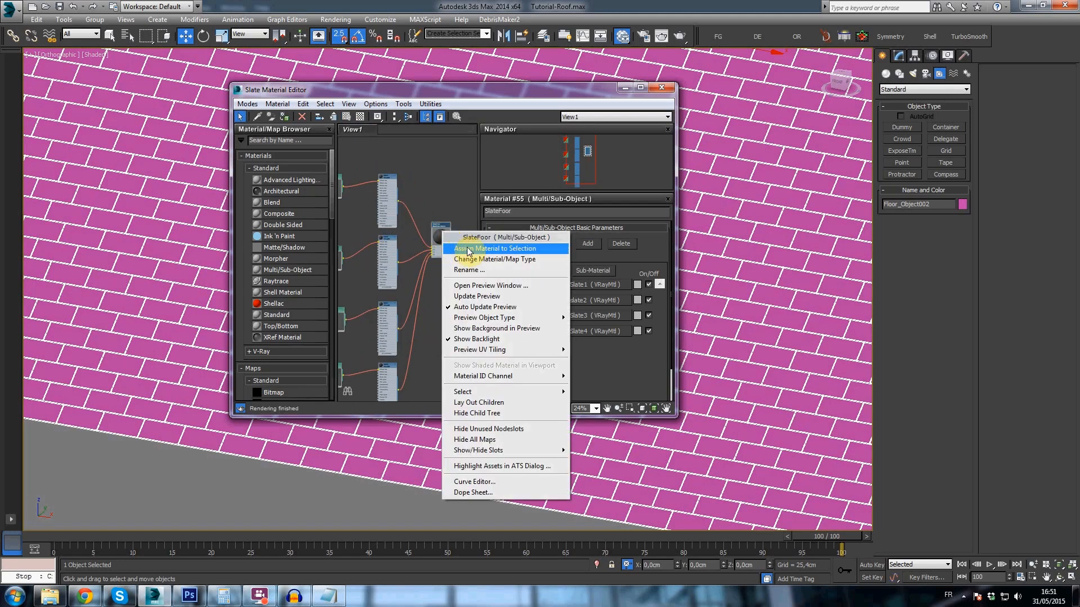
click(468, 251)
click(625, 88)
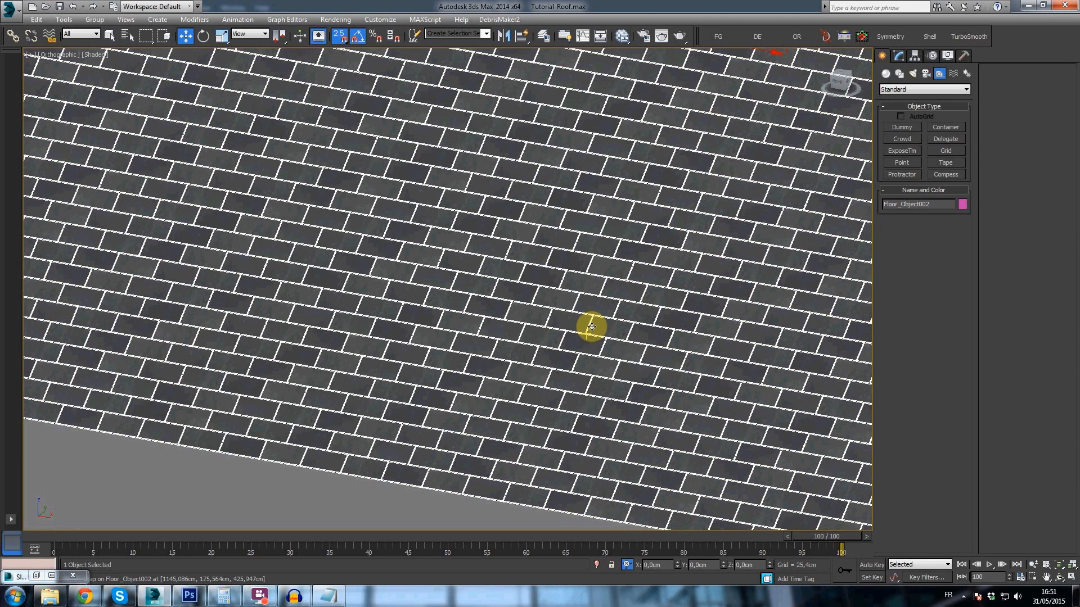
- Deselect the roof tiles and examine how the slate textures are distributed across the roof slope, up close
scroll(592, 327, down, 5)
click(626, 106)
scroll(635, 199, up, 4)
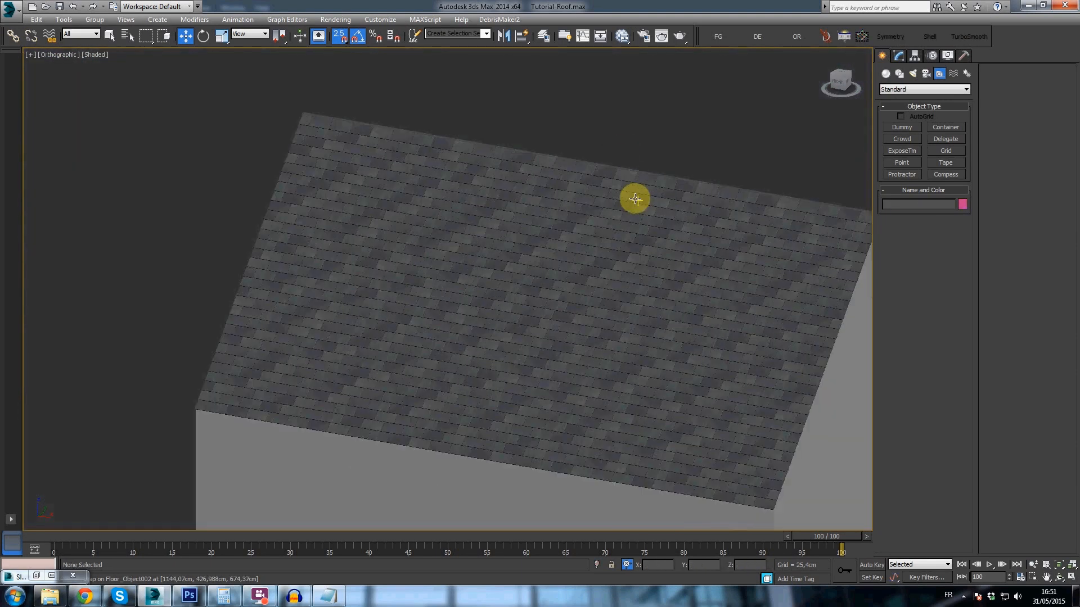
middle_drag(501, 256, 506, 248)
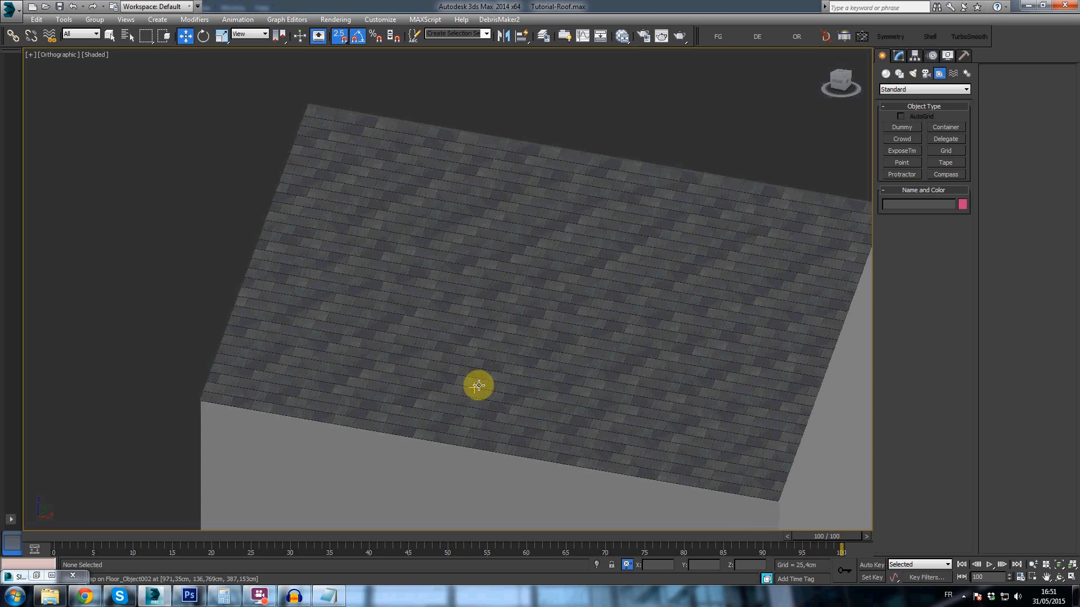
scroll(346, 131, up, 3)
middle_drag(345, 131, 341, 131)
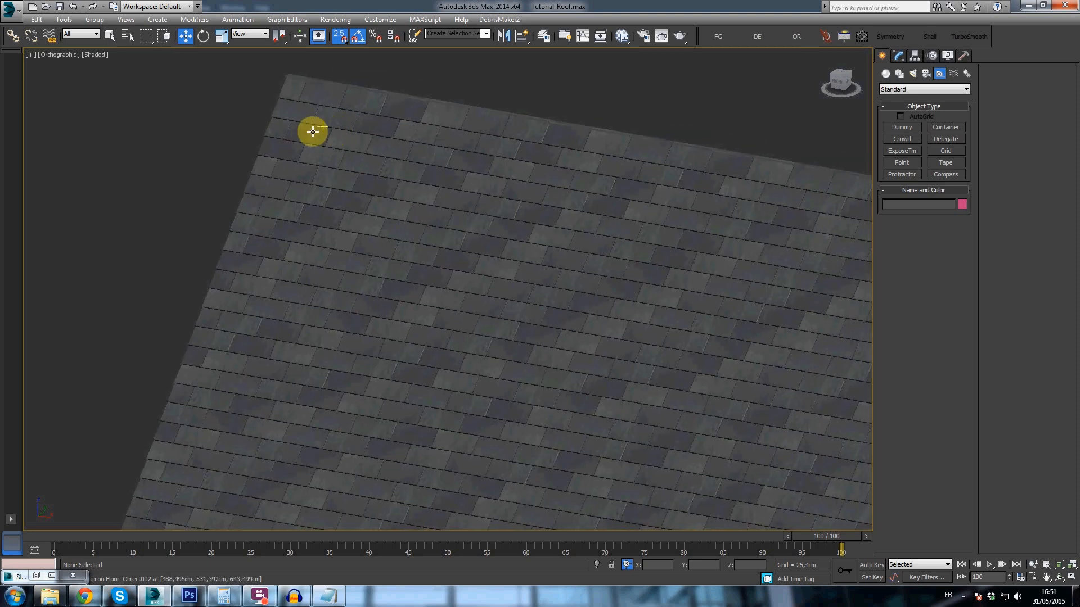
middle_drag(441, 145, 371, 150)
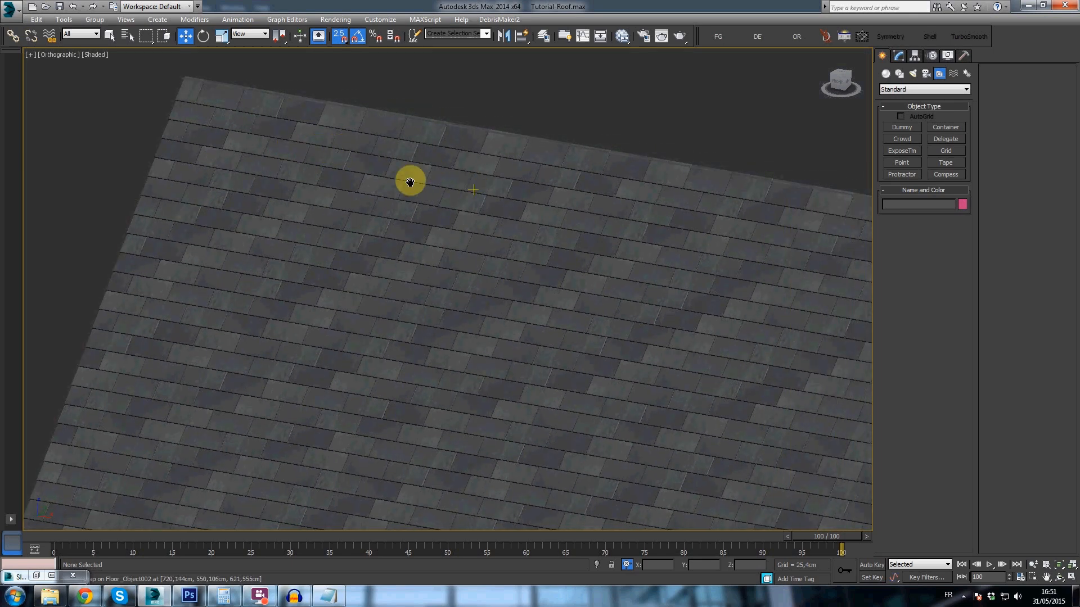
middle_drag(410, 182, 387, 177)
middle_drag(680, 228, 571, 212)
middle_drag(646, 235, 468, 196)
scroll(468, 196, down, 3)
- Select the roof tile object and add a MaterialByElement modifier above its Editable Poly
click(468, 195)
middle_drag(446, 264, 492, 272)
scroll(569, 236, up, 2)
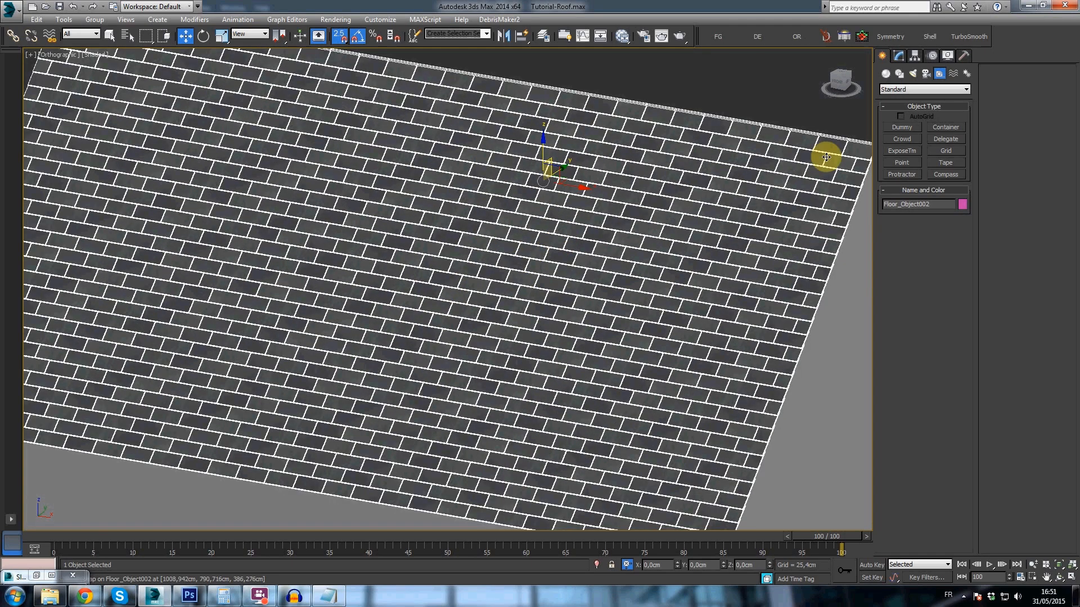
click(898, 57)
scroll(612, 213, down, 4)
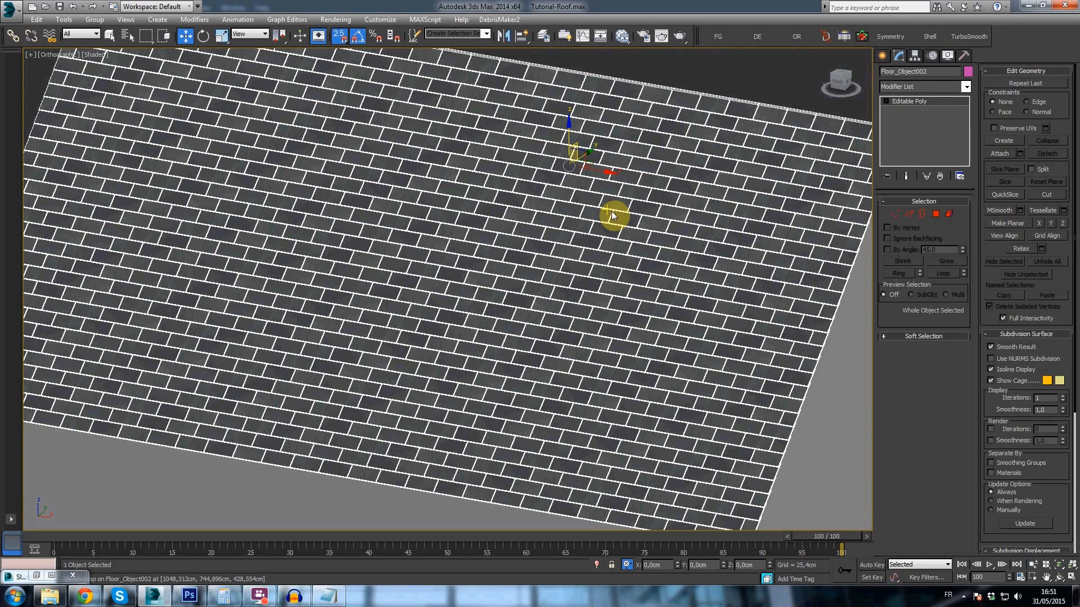
click(919, 87)
scroll(927, 355, down, 3)
scroll(928, 357, down, 2)
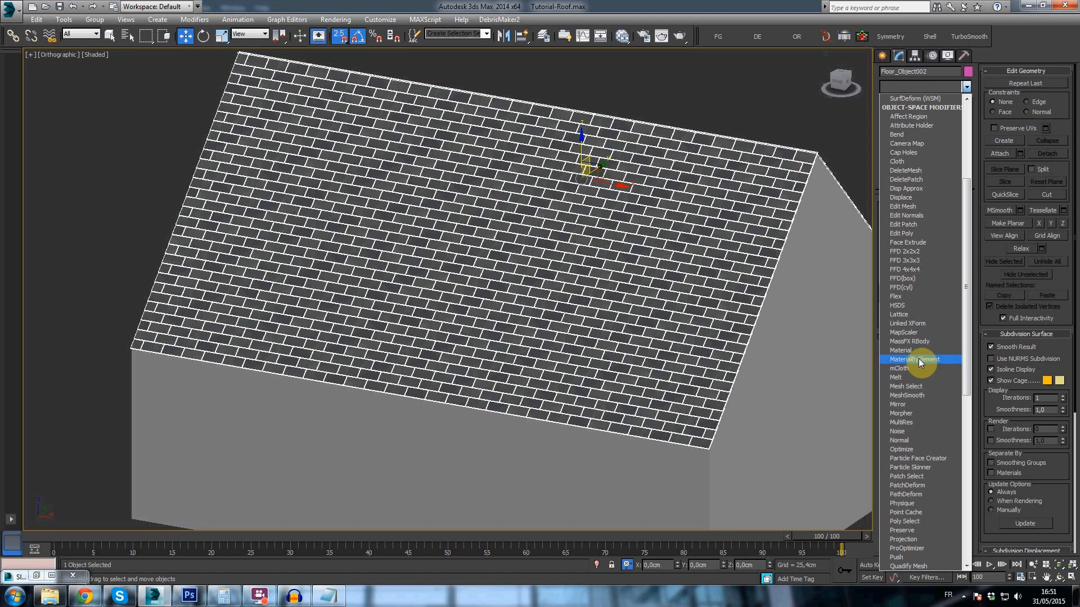
click(919, 359)
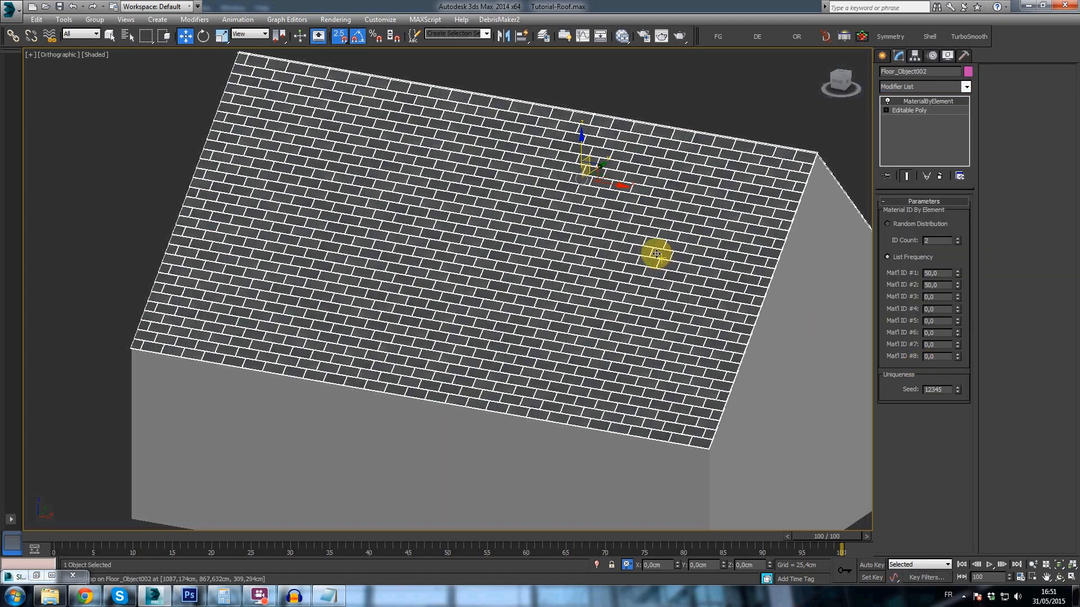
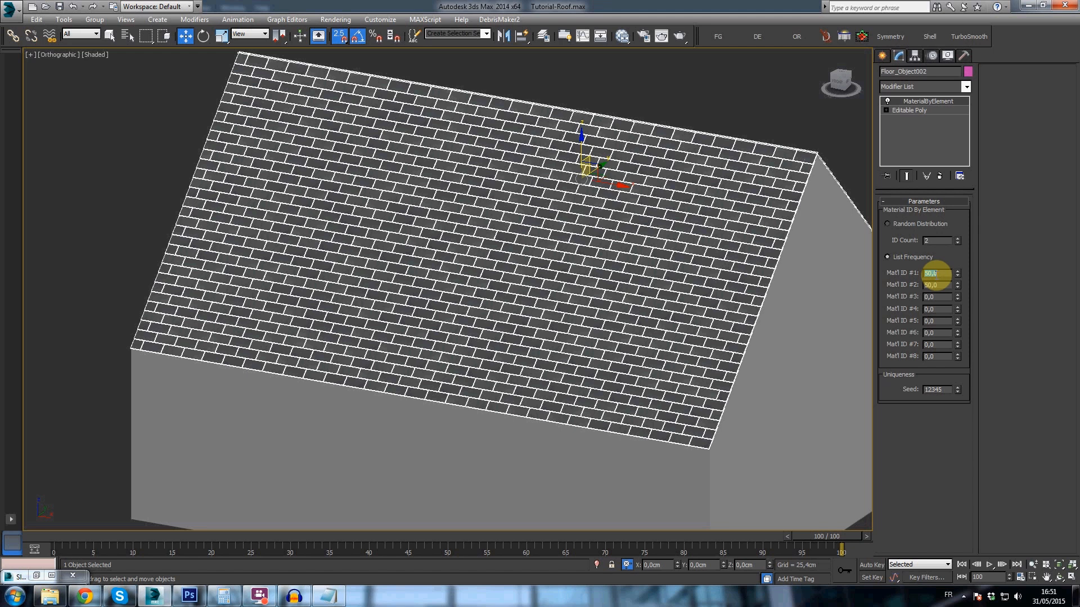
- Set the MaterialByElement list frequency to 25 for material IDs #1 to #4
key(Tab)
text(2)
key(Tab)
text(2)
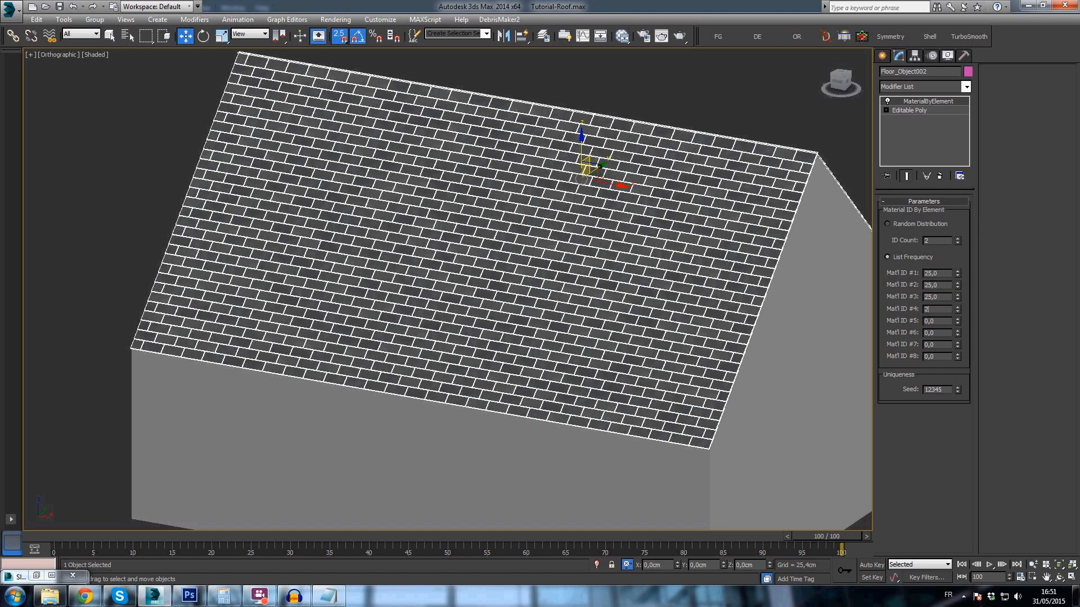
key(Tab)
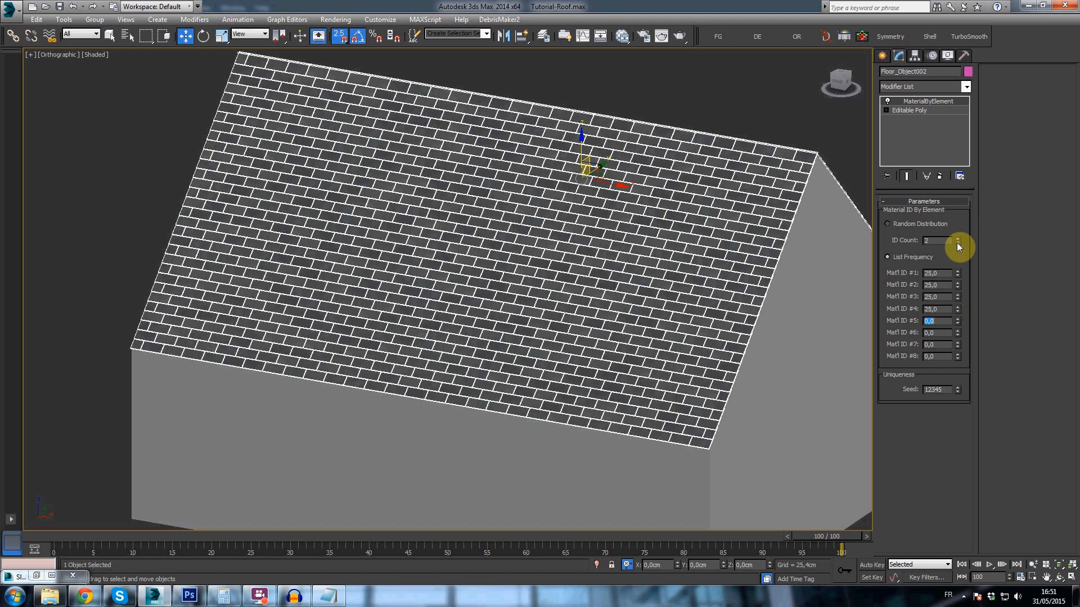
- Collapse the roof tile object's whole modifier stack into an Editable Poly and accept the warning
right_click(923, 103)
click(949, 211)
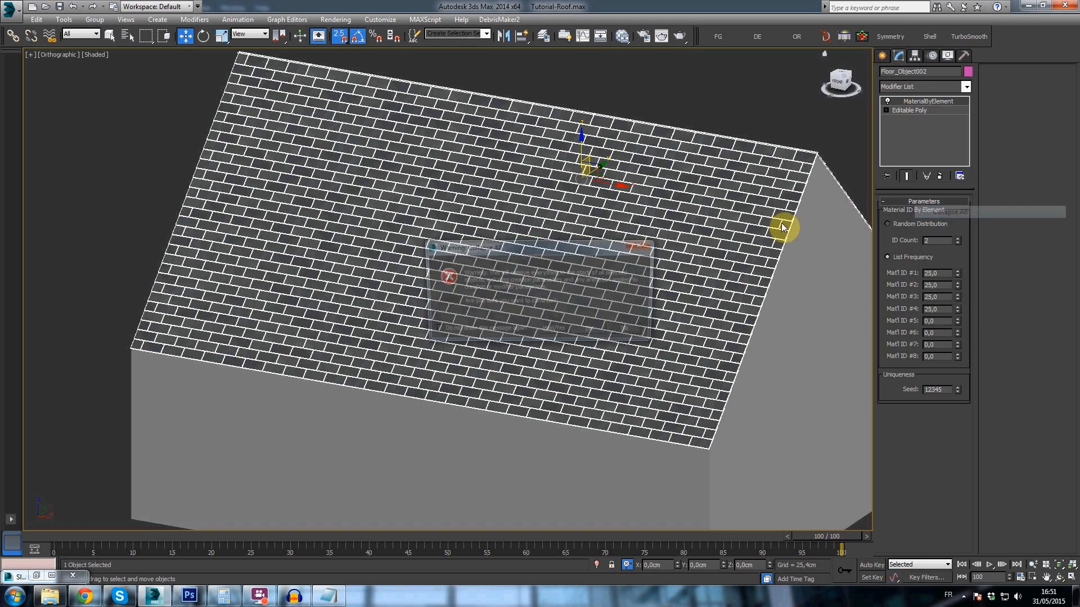
click(596, 333)
- Examine the roof slope, both deselected and selected, to check how the four slate textures vary from tile to tile
click(703, 84)
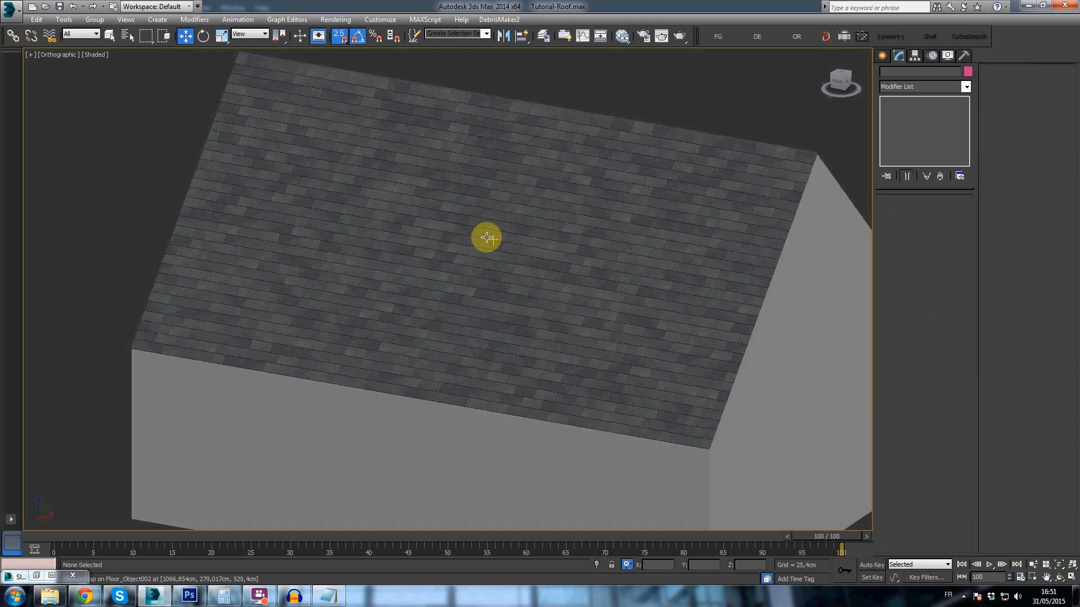
click(437, 162)
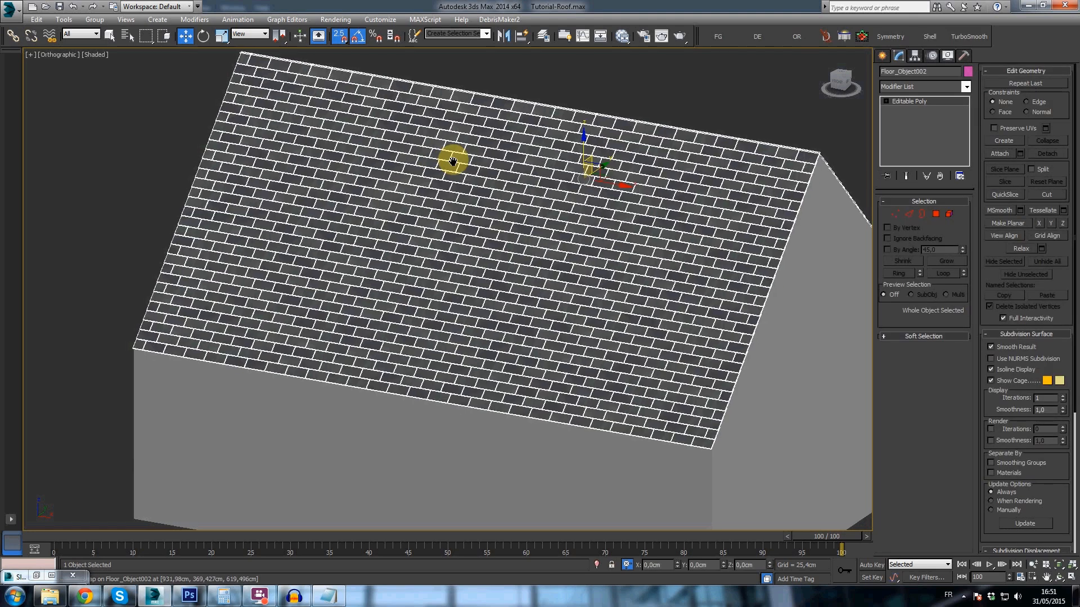
middle_drag(453, 159, 470, 160)
click(206, 139)
scroll(394, 200, up, 4)
middle_drag(324, 240, 491, 159)
scroll(562, 310, down, 4)
middle_drag(643, 270, 638, 226)
middle_drag(292, 164, 663, 285)
click(577, 256)
alt+middle_drag(590, 268, 569, 266)
- Open the V-Ray render setup and add a VRayExtraTex render element
click(659, 39)
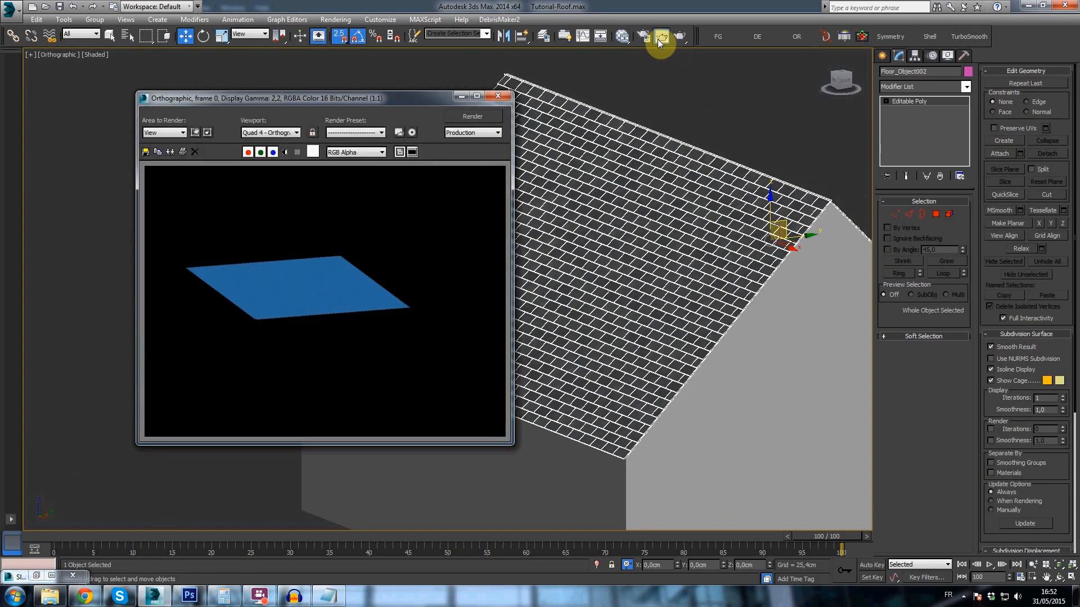
key(F10)
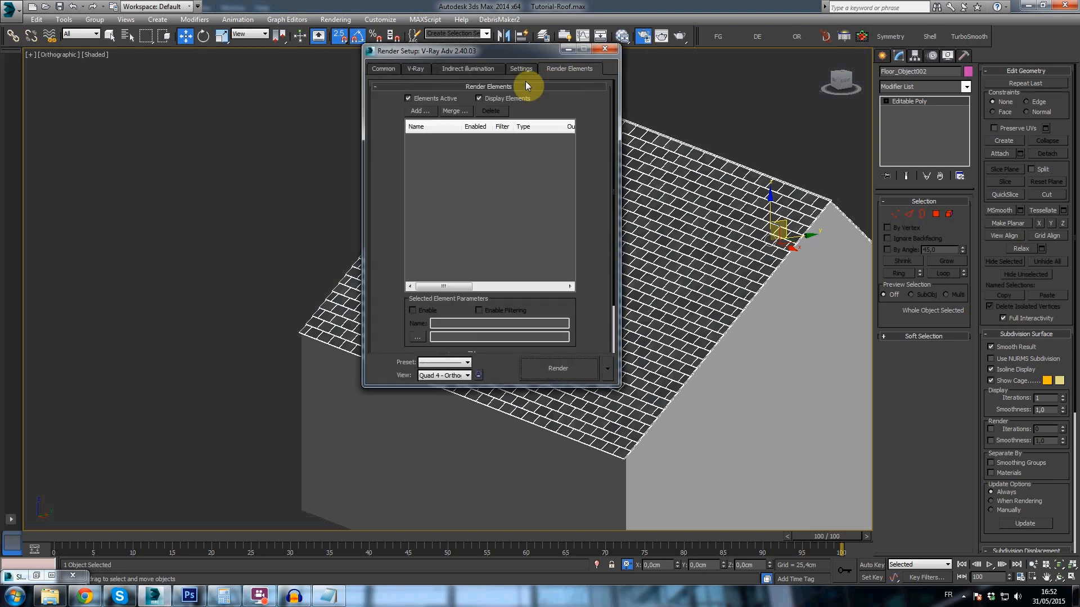
click(423, 110)
double_click(429, 193)
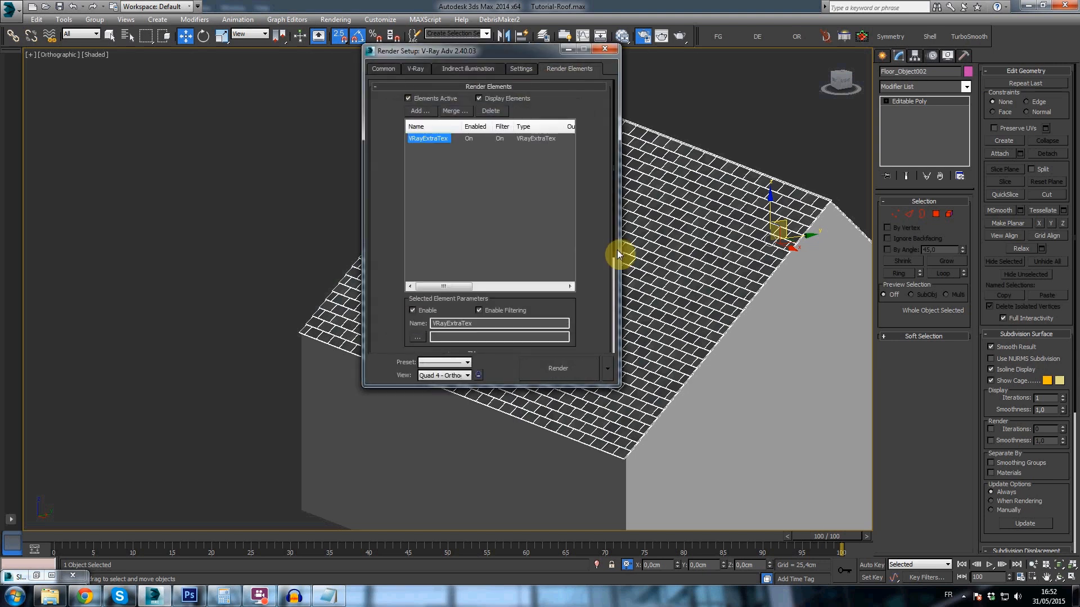
- Assign a VRayDirt map as the texture of the VRayExtraTex render element
scroll(510, 301, down, 5)
click(510, 302)
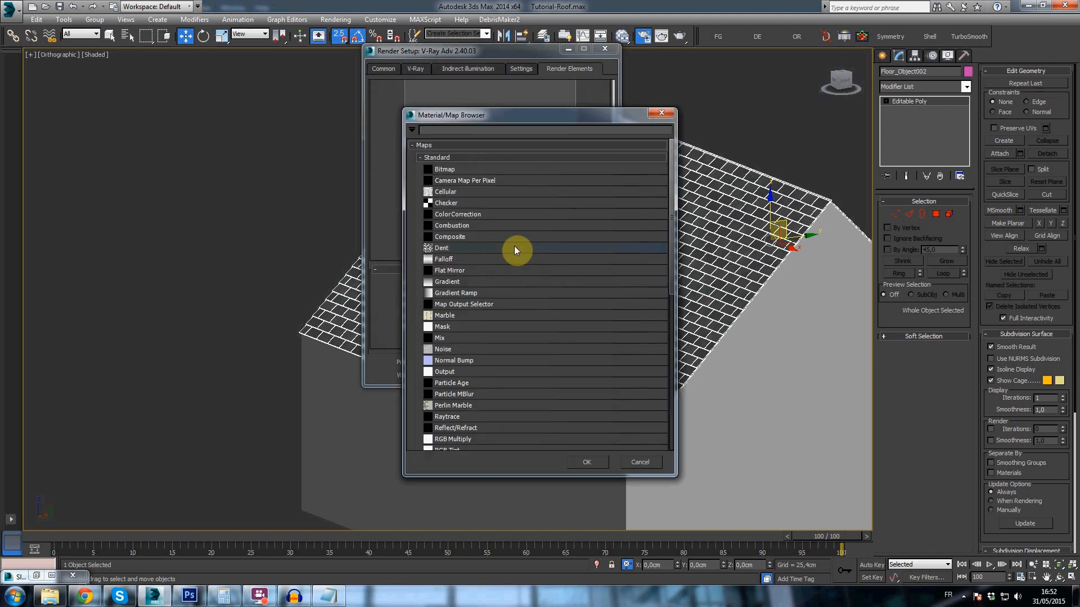
scroll(458, 360, down, 10)
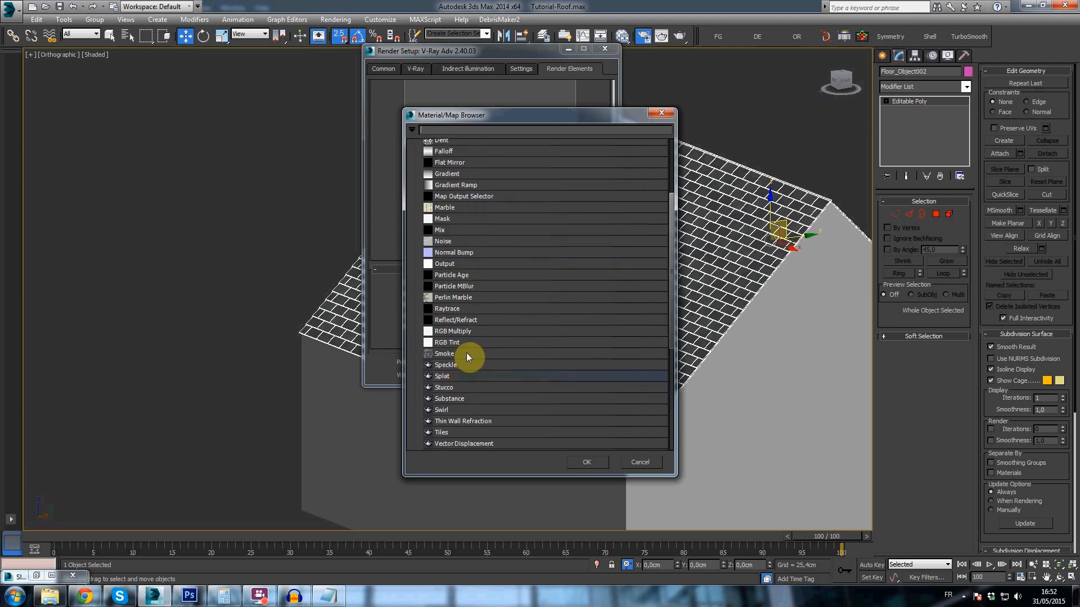
click(448, 302)
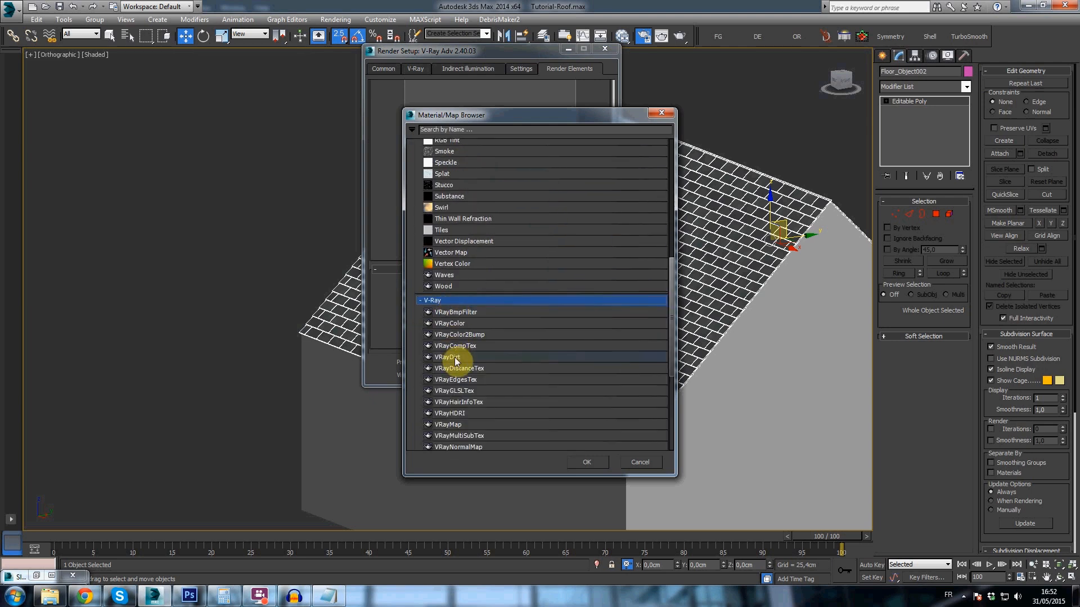
double_click(454, 356)
- Set the render output size preset to HDTV (video) and close the render setup
click(384, 69)
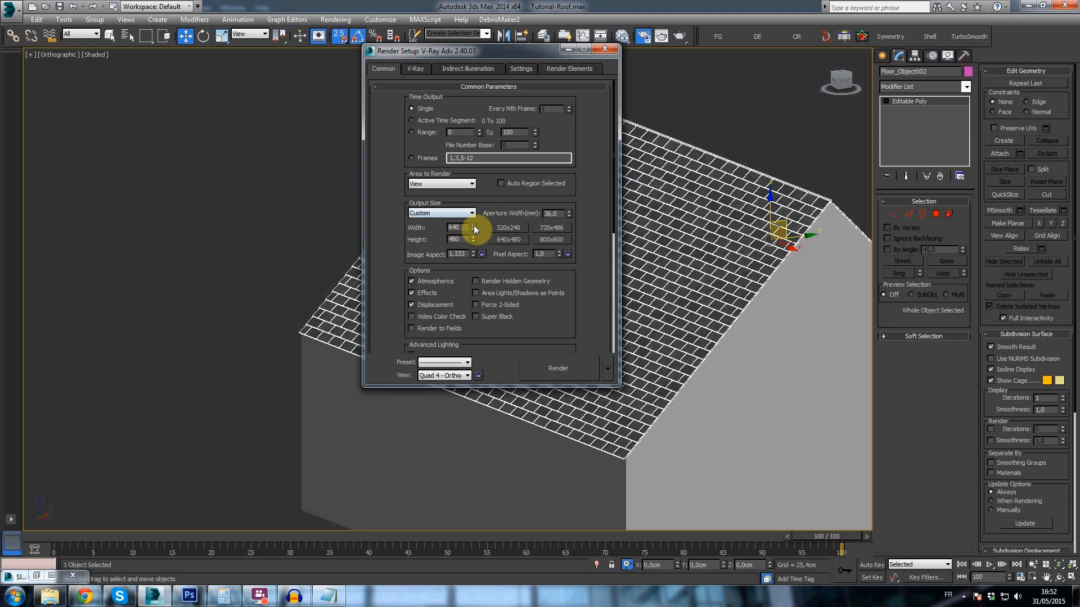
click(444, 213)
click(427, 354)
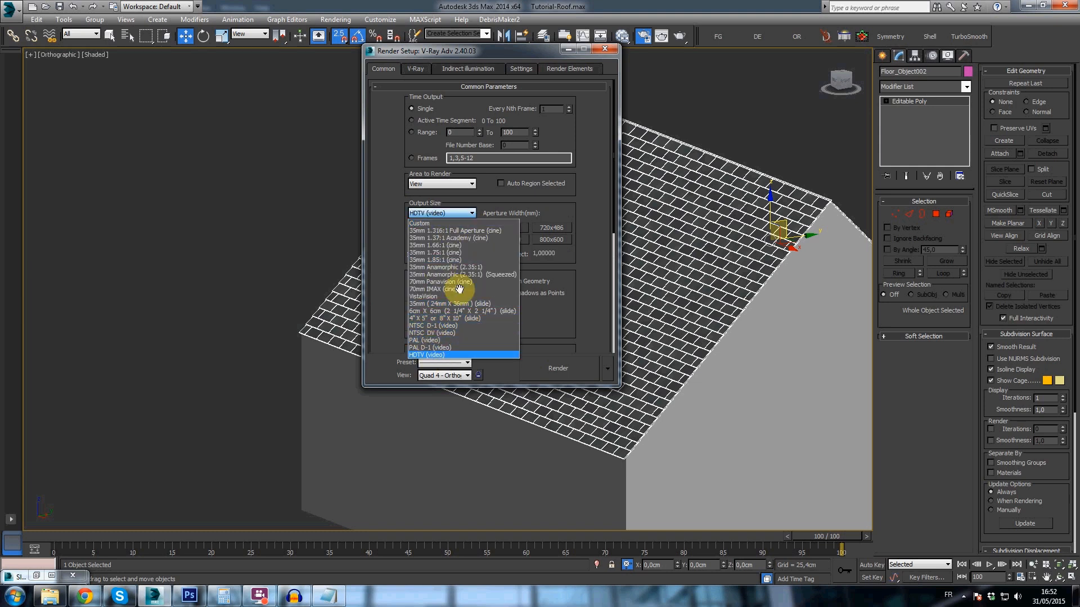
click(608, 51)
- Switch to a close perspective view of the roof tiles and render it
scroll(649, 272, up, 5)
key(p)
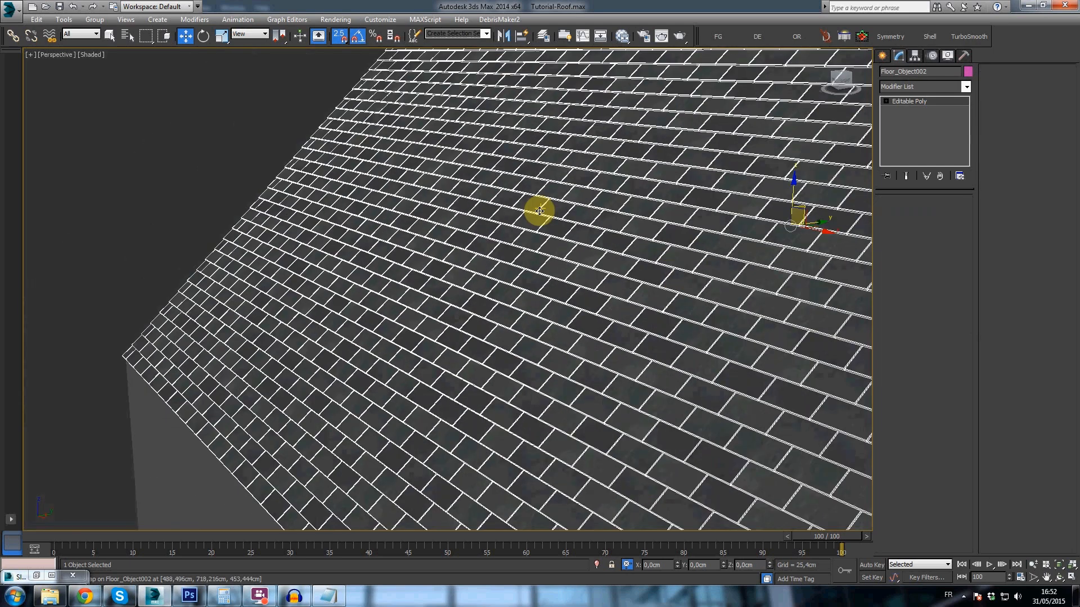
key(shift+q)
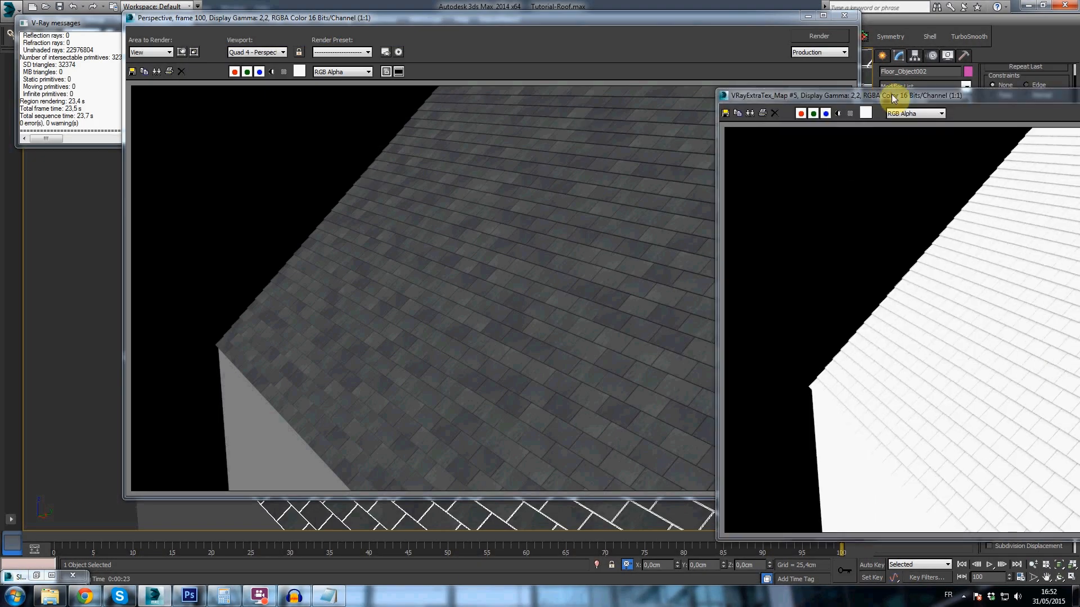
- Examine the joints between the tiles in the VRayExtraTex dirt pass, and close both render windows
drag(892, 94, 319, 58)
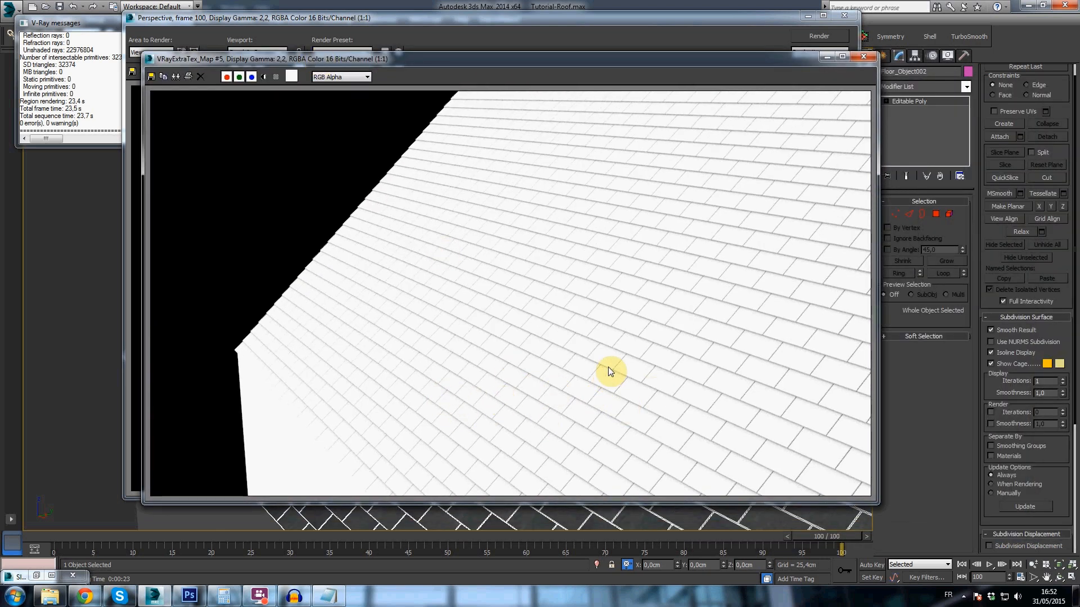
scroll(498, 398, up, 5)
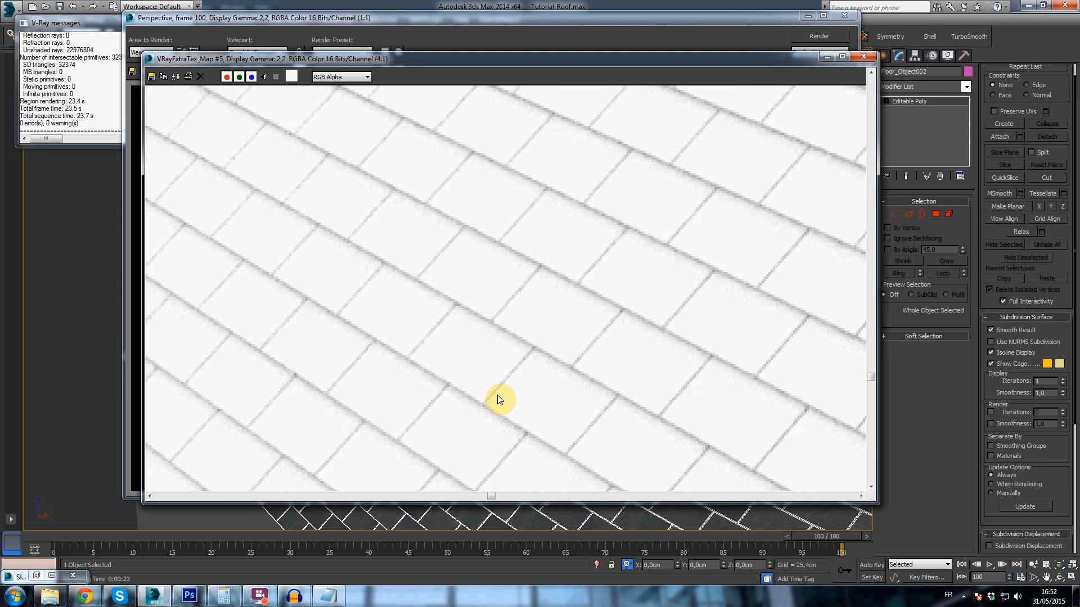
scroll(497, 400, down, 3)
scroll(497, 395, down, 1)
scroll(497, 394, up, 1)
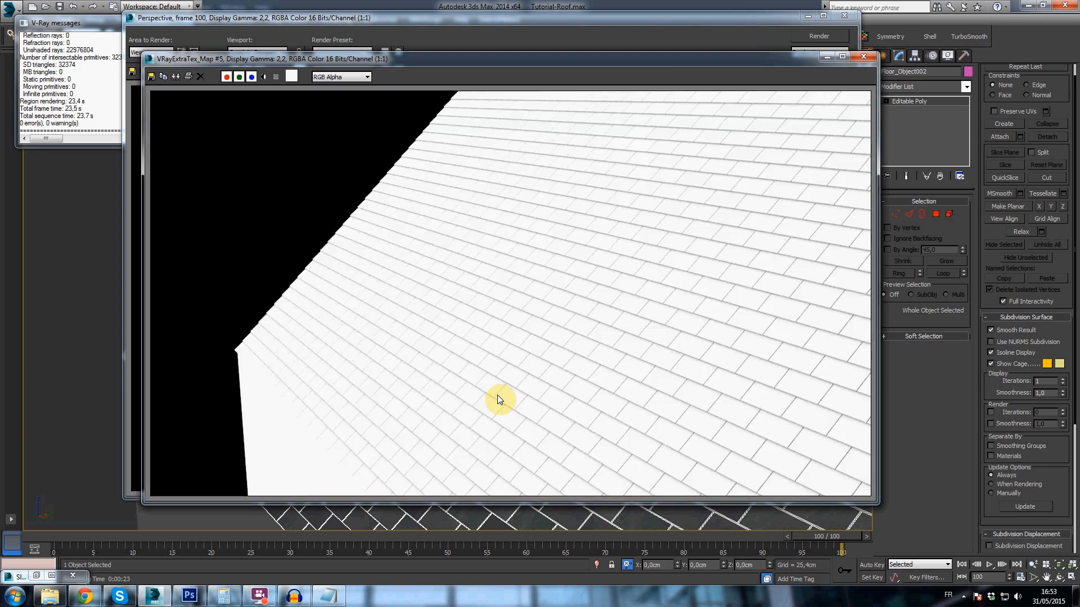
click(863, 57)
click(849, 18)
- Inspect the thickness and gaps of the roof tiles up close, and the whole slope from farther away
alt+middle_drag(568, 386, 517, 340)
scroll(516, 340, up, 3)
scroll(516, 340, up, 3)
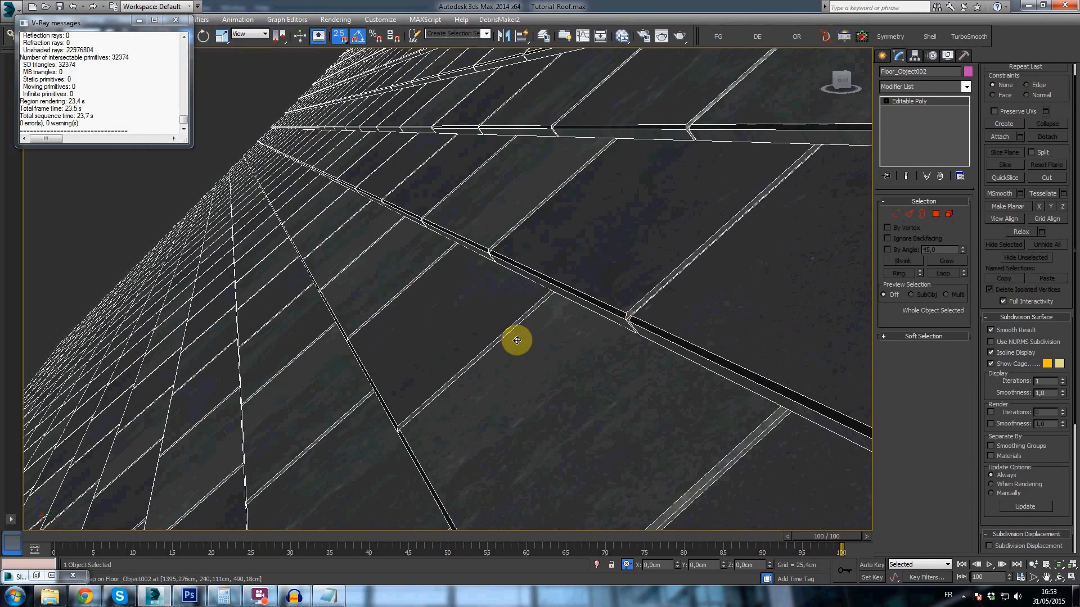
scroll(517, 341, down, 2)
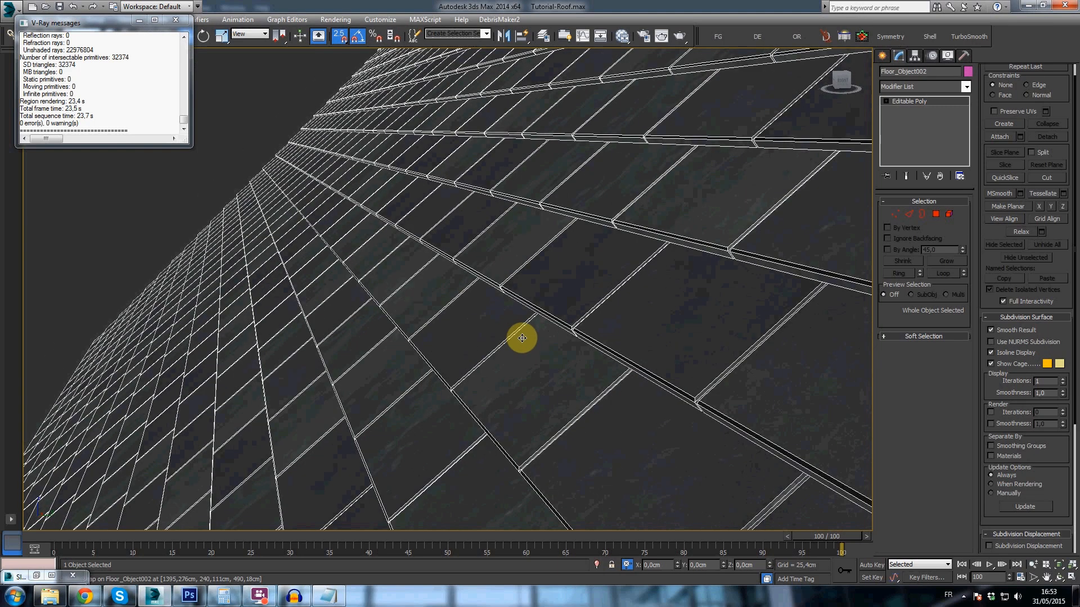
scroll(531, 338, down, 10)
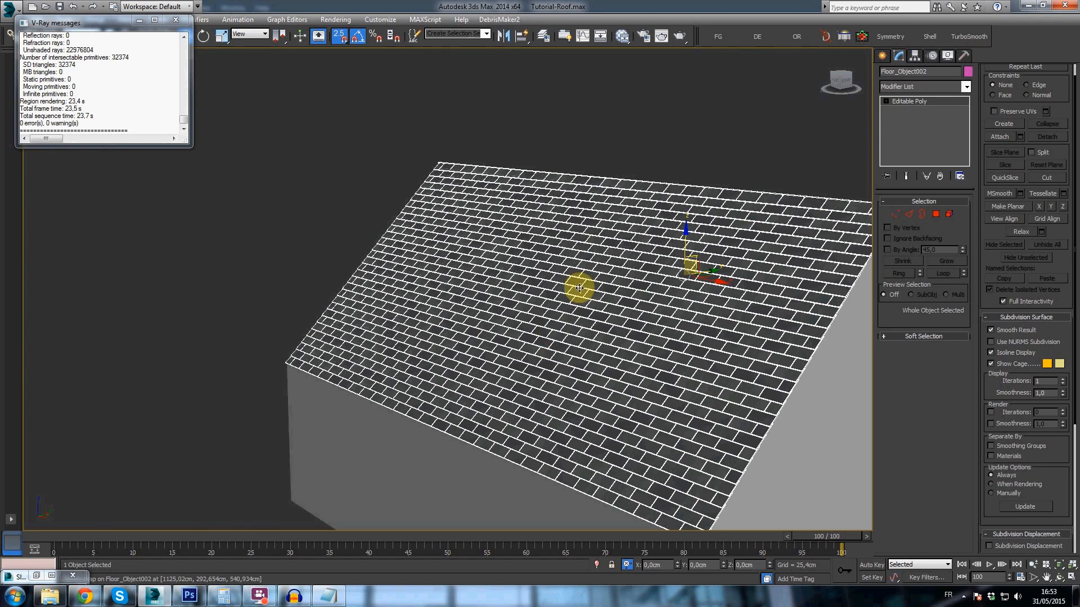
middle_drag(605, 279, 547, 287)
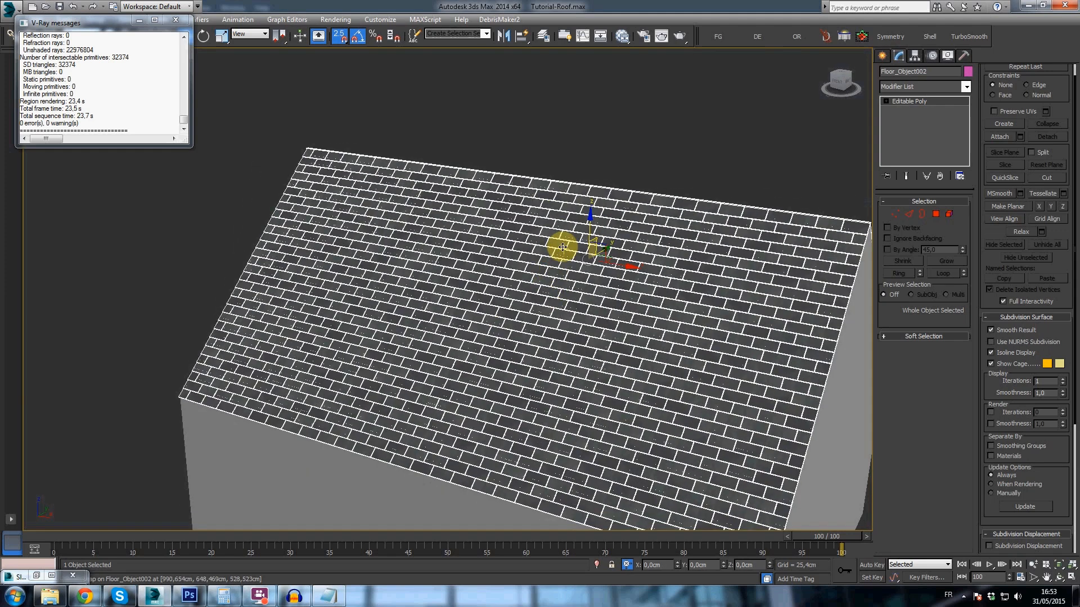
middle_drag(562, 248, 567, 232)
scroll(568, 233, down, 3)
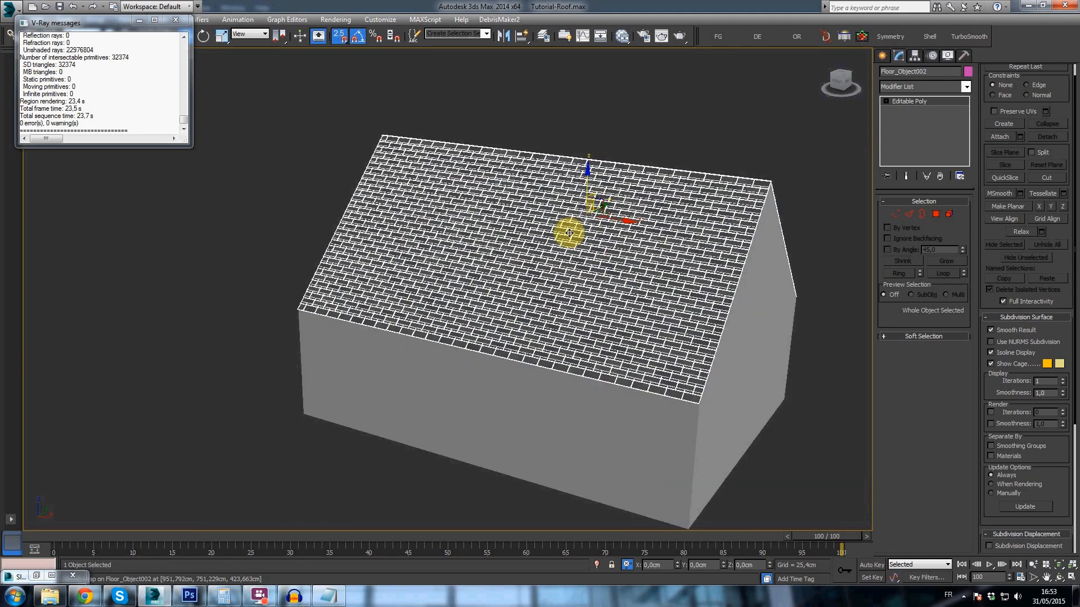
scroll(569, 233, up, 3)
scroll(571, 240, up, 2)
scroll(566, 250, down, 2)
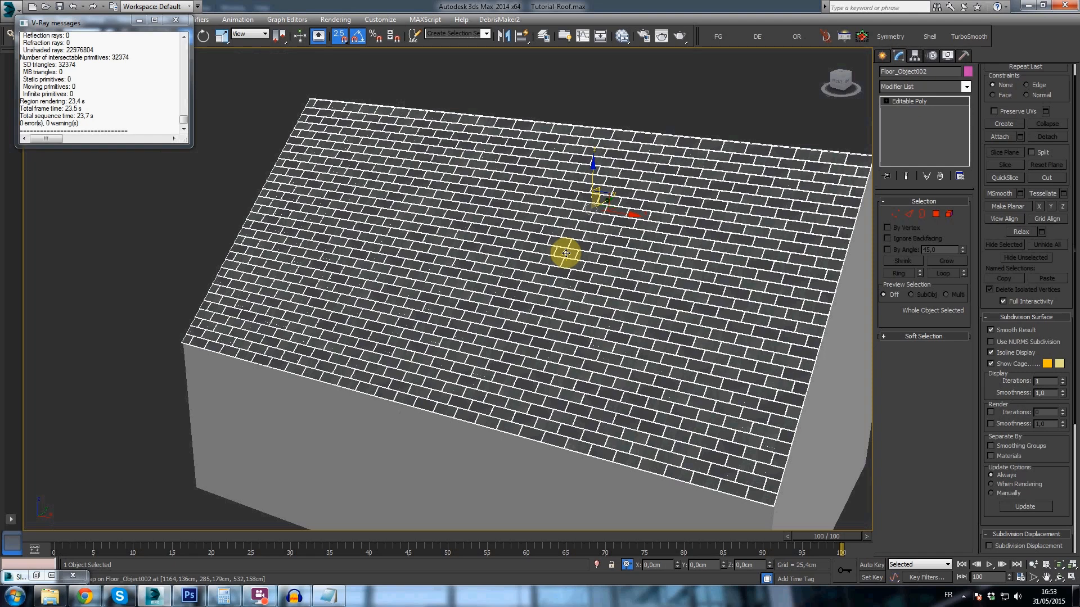
mouse_move(564, 260)
alt+middle_down()
mouse_move(504, 250)
mouse_move(520, 229)
mouse_move(484, 255)
mouse_move(572, 249)
mouse_move(561, 246)
alt+middle_up()
- Try a Noise modifier on the roof tiles with a strength of 20 cm in X, Y and Z
click(884, 89)
key(n)
click(916, 100)
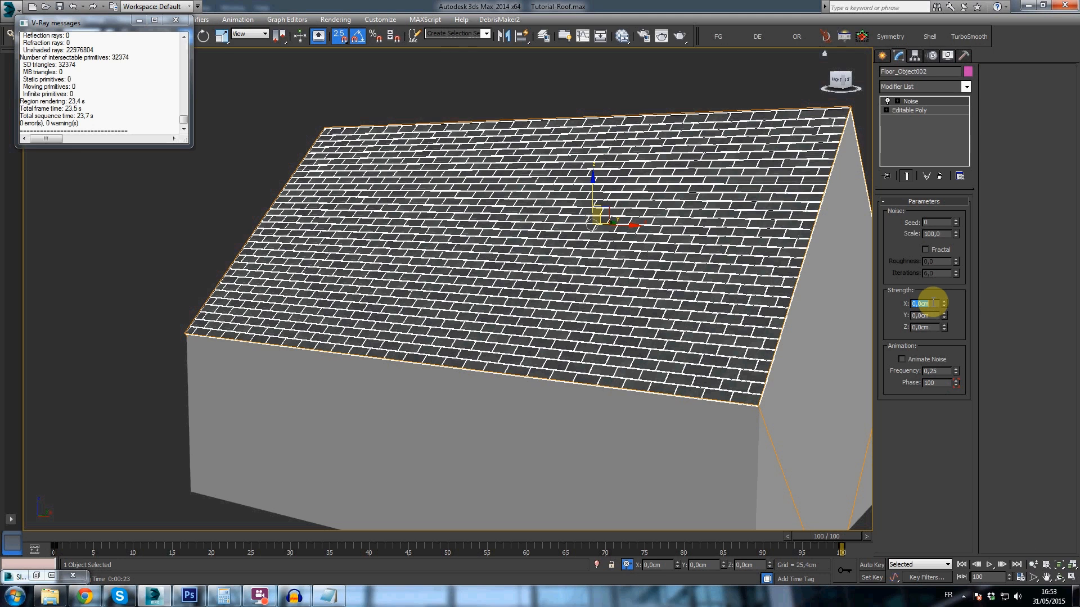
text(20)
key(Tab)
text(20)
key(Tab)
text(20)
key(Tab)
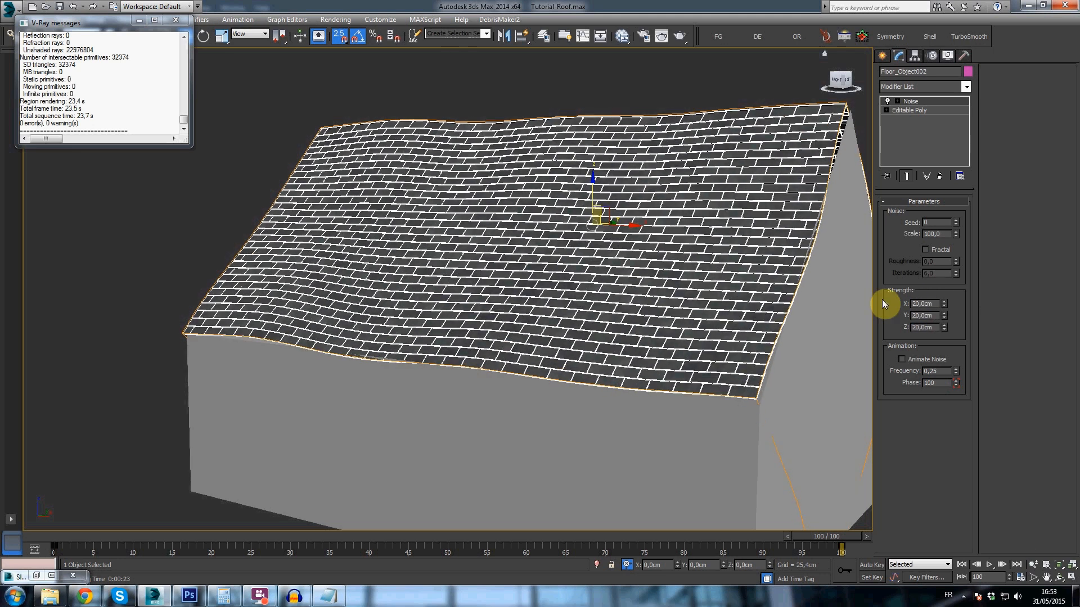
- Inspect how the Noise modifier bends the individual tiles, up close and along the roof edge
alt+middle_drag(592, 309, 582, 309)
click(419, 116)
alt+middle_drag(438, 199, 406, 217)
click(483, 252)
scroll(487, 265, up, 2)
alt+middle_drag(487, 265, 447, 260)
click(338, 192)
scroll(373, 337, up, 4)
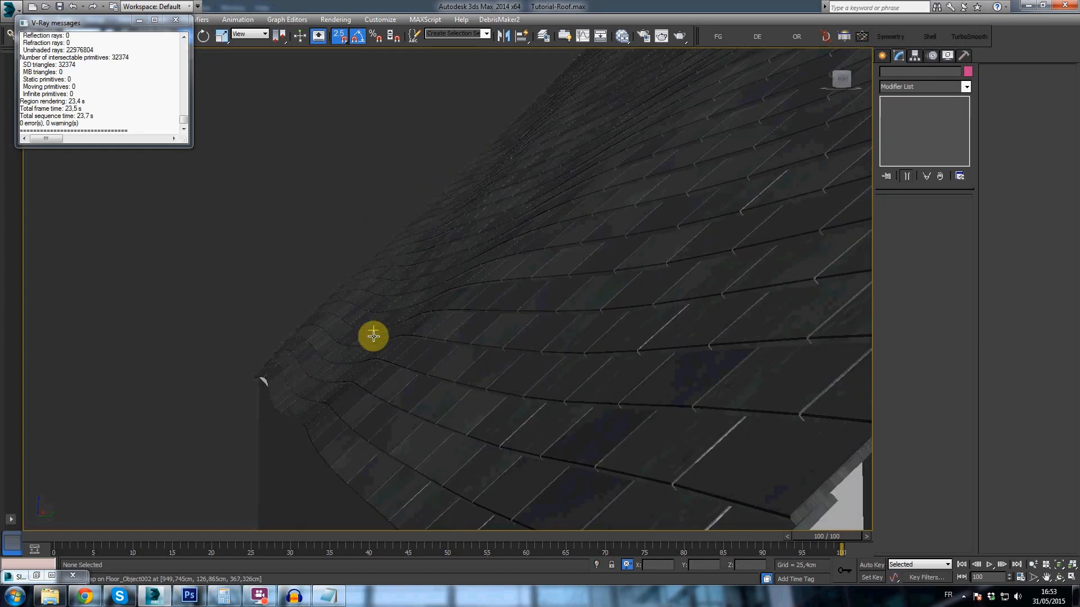
scroll(373, 336, up, 2)
click(424, 417)
scroll(424, 418, up, 3)
scroll(424, 419, down, 4)
click(432, 148)
scroll(530, 248, down, 3)
middle_drag(532, 269, 426, 347)
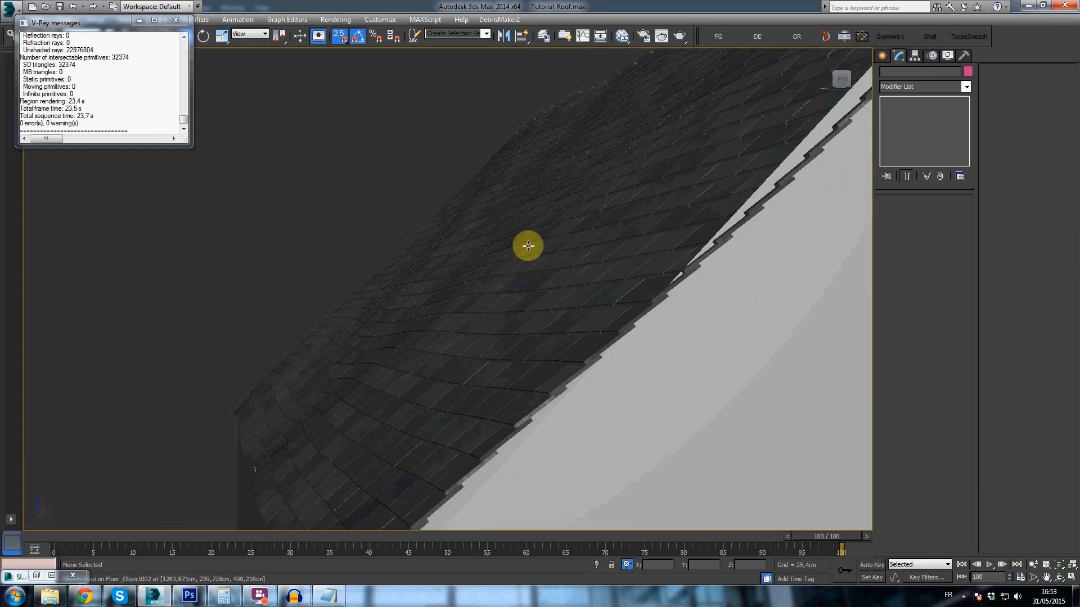
click(528, 246)
alt+middle_drag(525, 243, 584, 258)
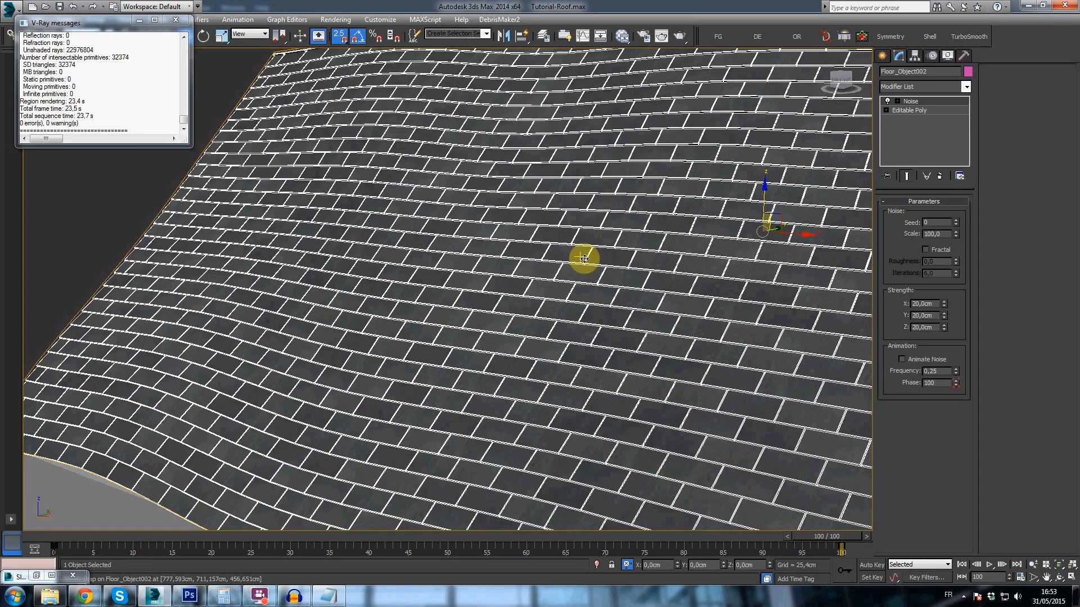
- Remove the Noise modifier from the roof tile object
scroll(584, 259, down, 4)
middle_drag(590, 326, 511, 307)
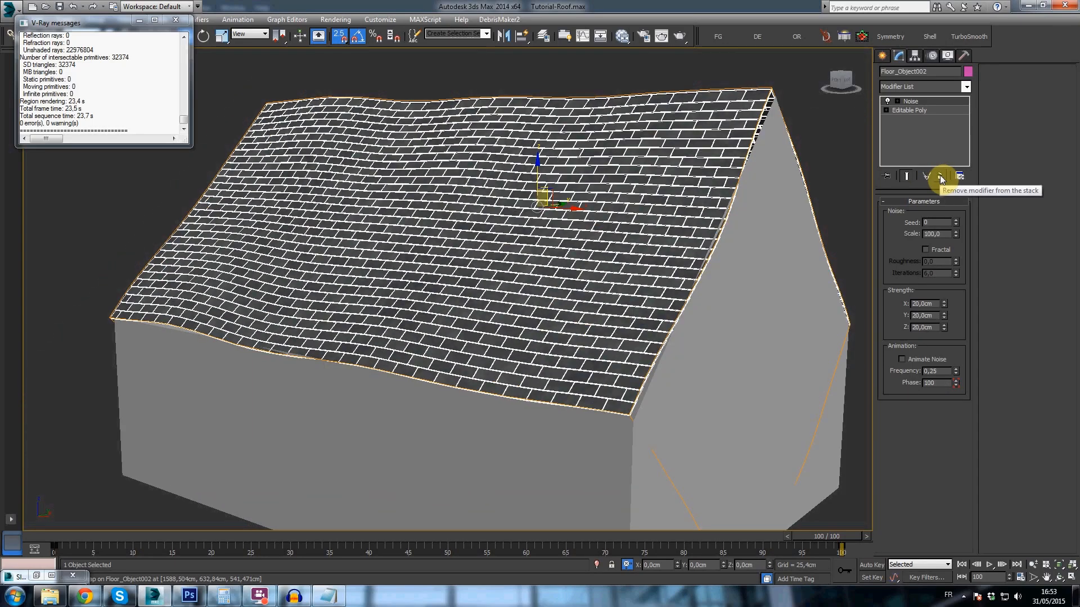
click(941, 176)
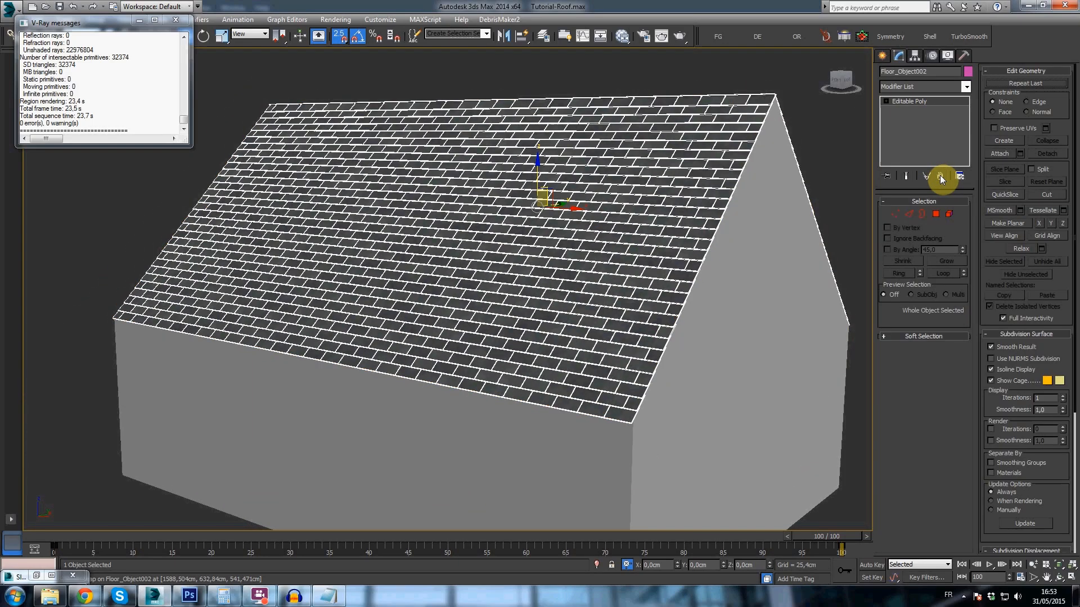
- Tessellate the roof tile mesh twice so that each tile has a denser grid of faces
click(1055, 218)
scroll(512, 325, up, 10)
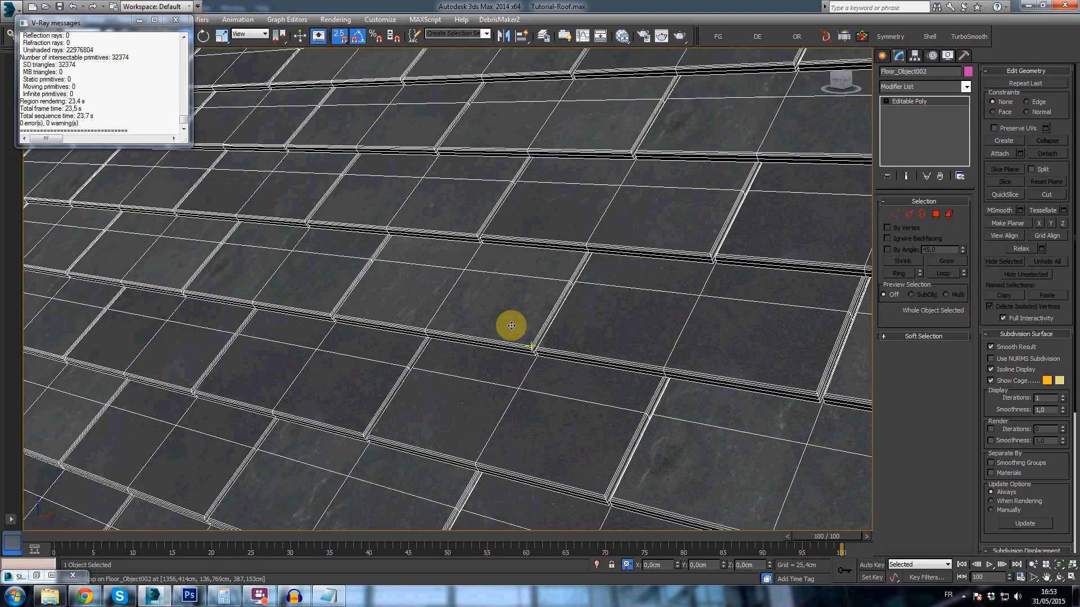
scroll(517, 326, down, 5)
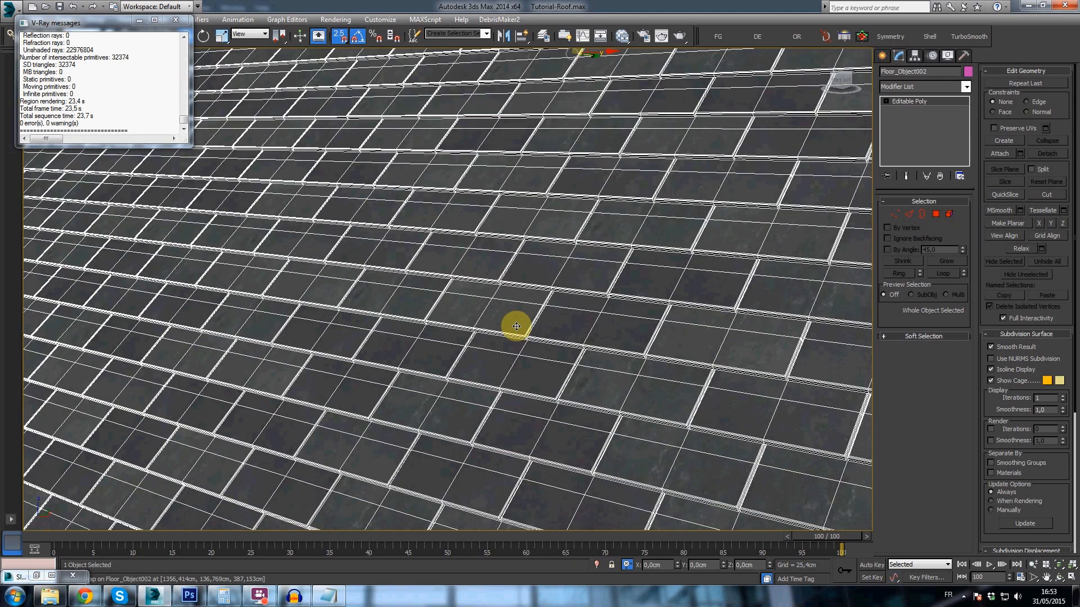
scroll(517, 326, up, 4)
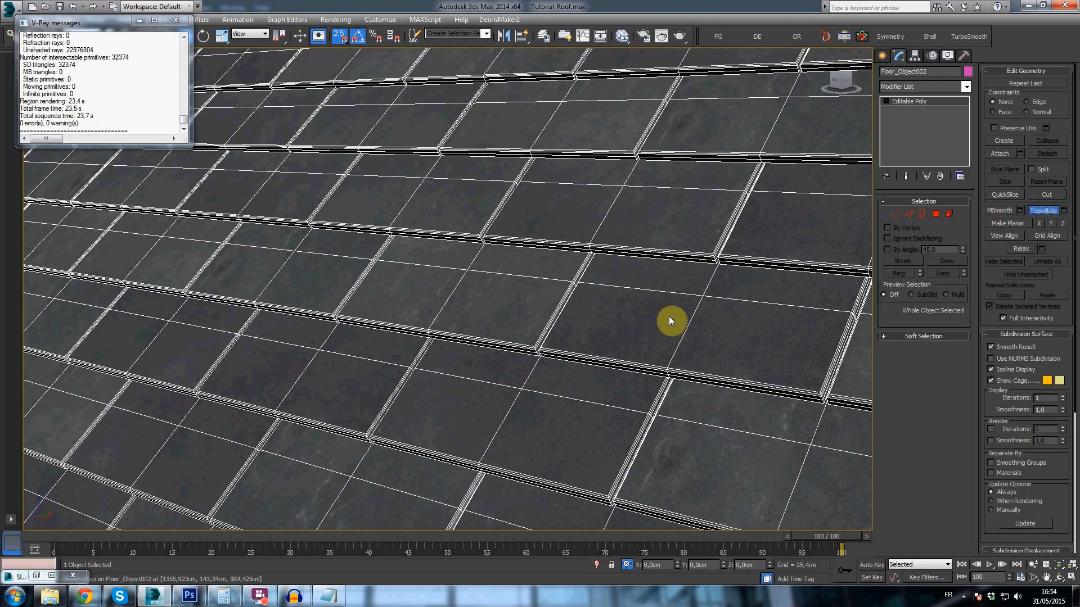
scroll(672, 312, down, 4)
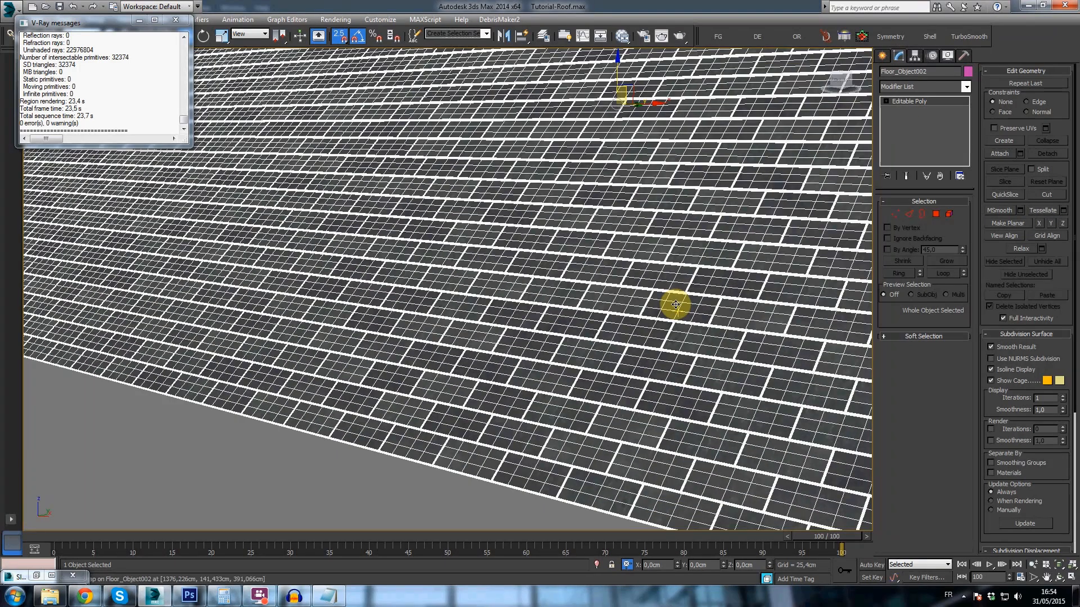
- Examine the tessellated roof tiles' wireframe density up close, along their edges and across the whole slope
scroll(676, 304, down, 3)
middle_drag(685, 316, 668, 359)
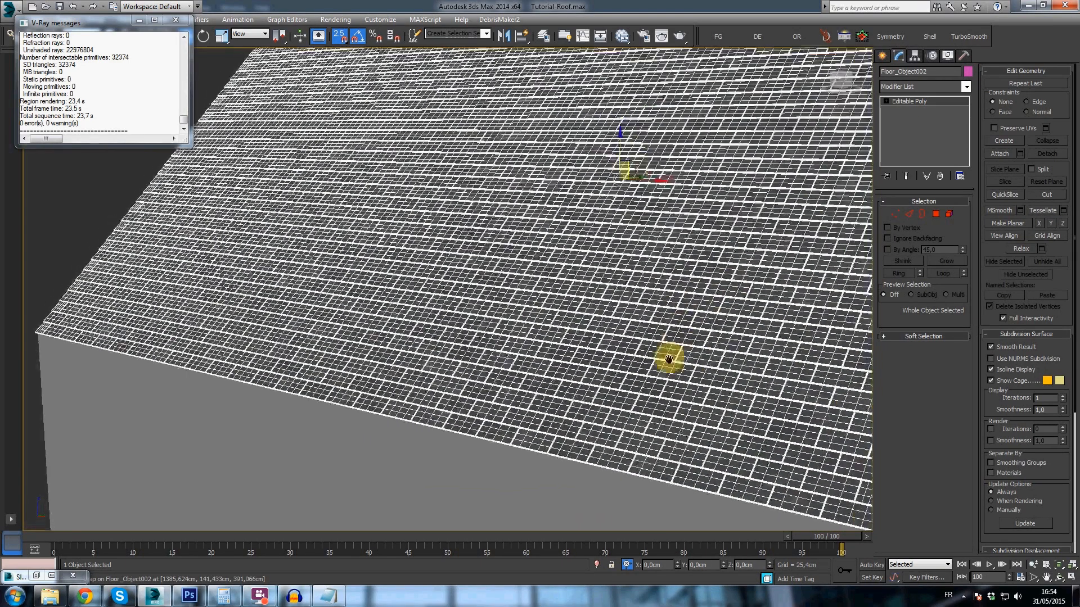
scroll(668, 359, up, 8)
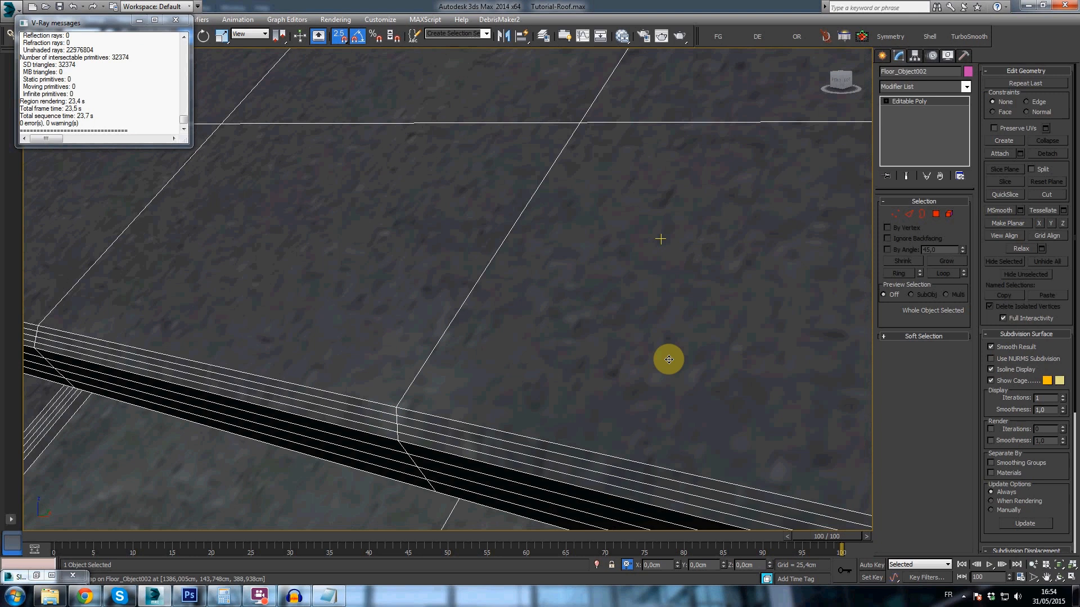
scroll(669, 359, down, 5)
scroll(668, 359, down, 2)
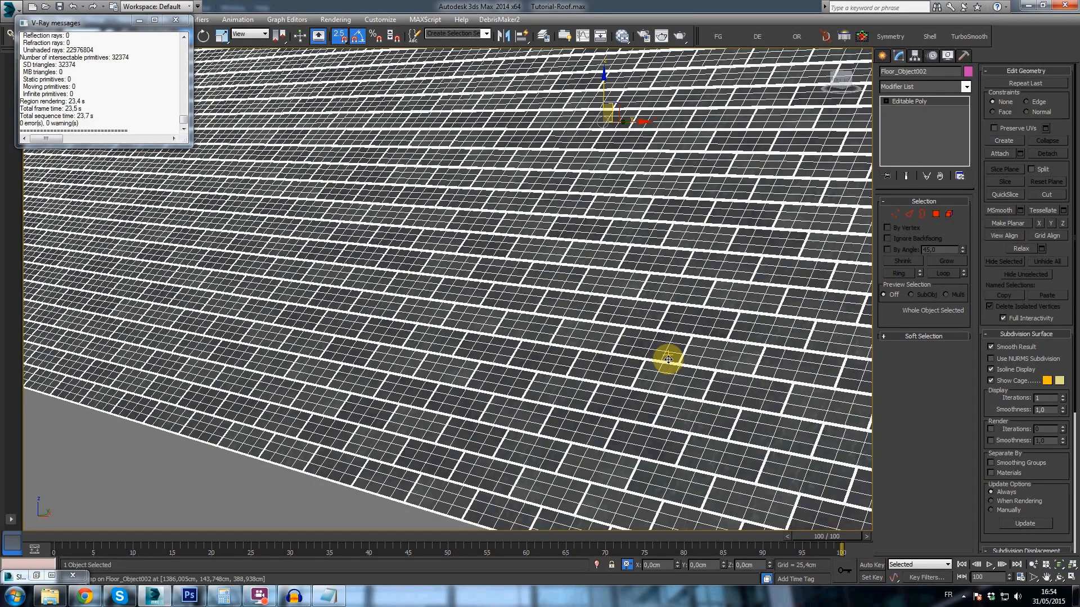
scroll(732, 334, up, 8)
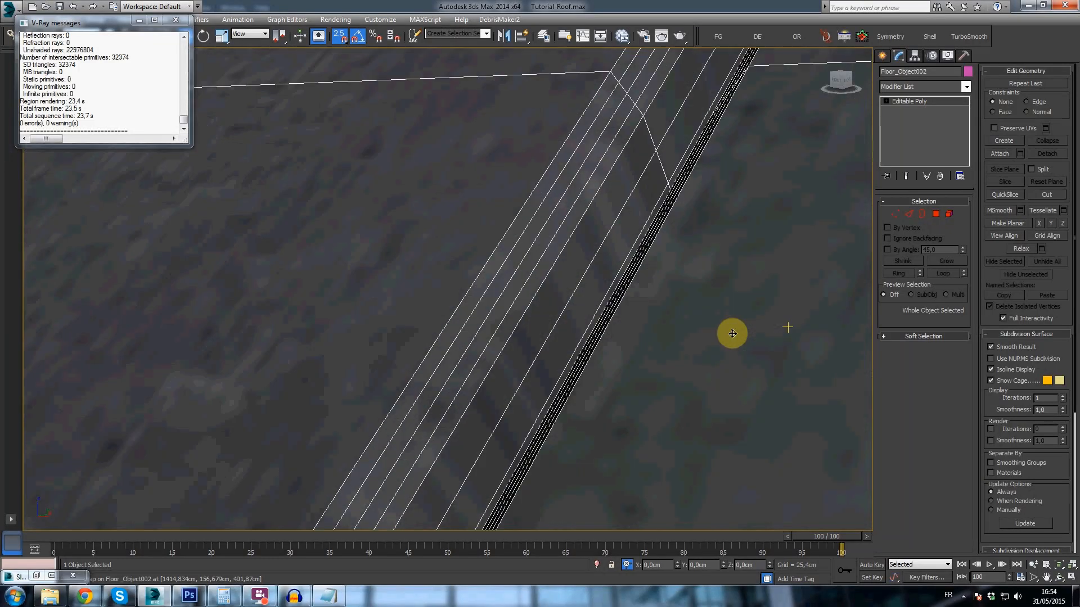
scroll(732, 333, down, 5)
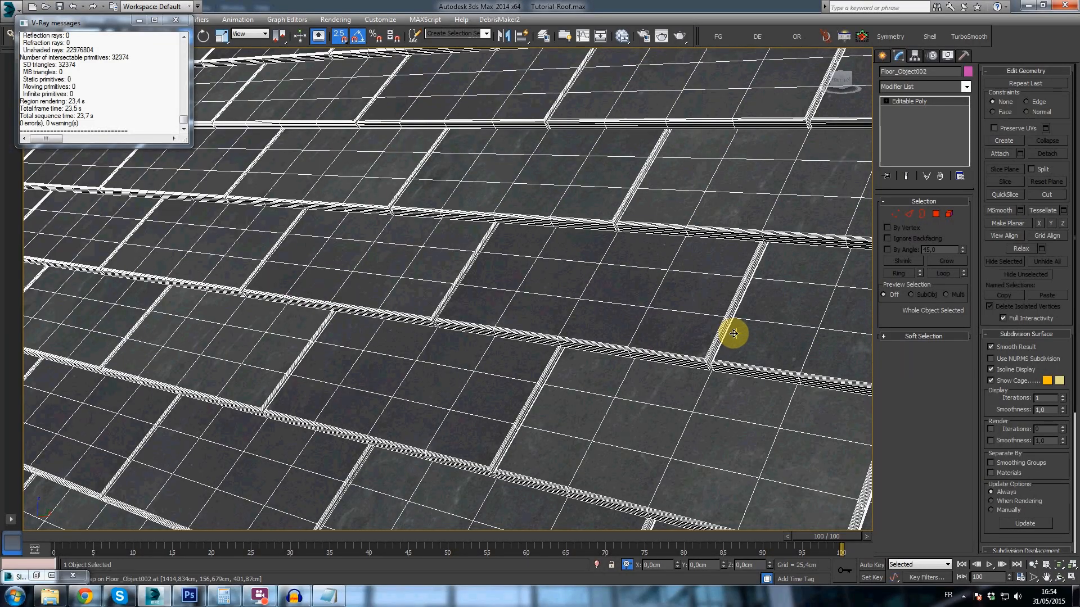
scroll(734, 334, down, 8)
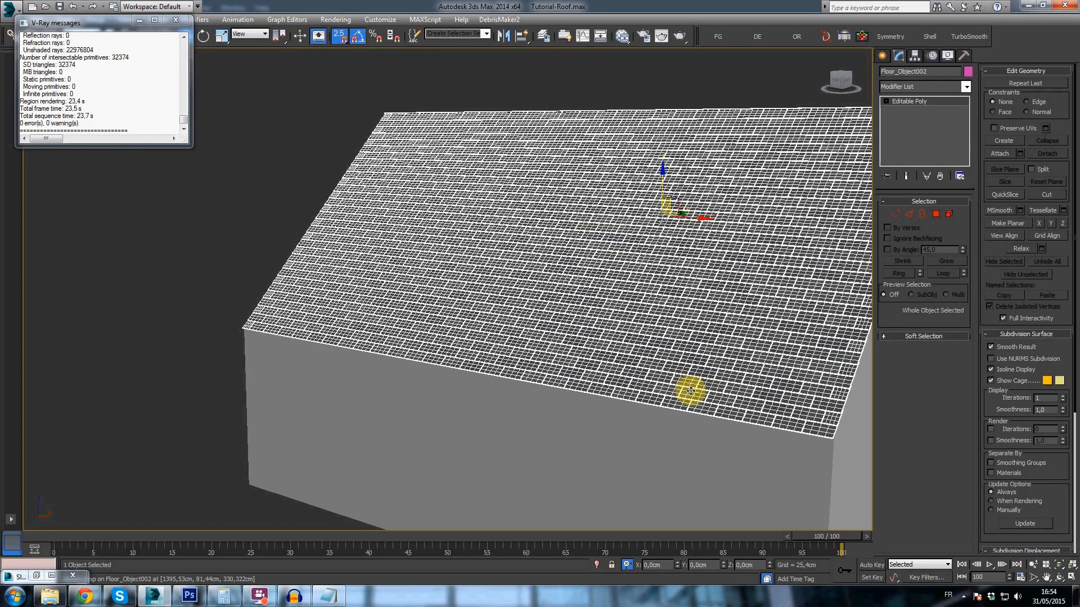
- Delete the tessellated tile object and close the house's open front roof slope by extending the gable edge across to the opposite gable
key(Delete)
click(458, 300)
key(2)
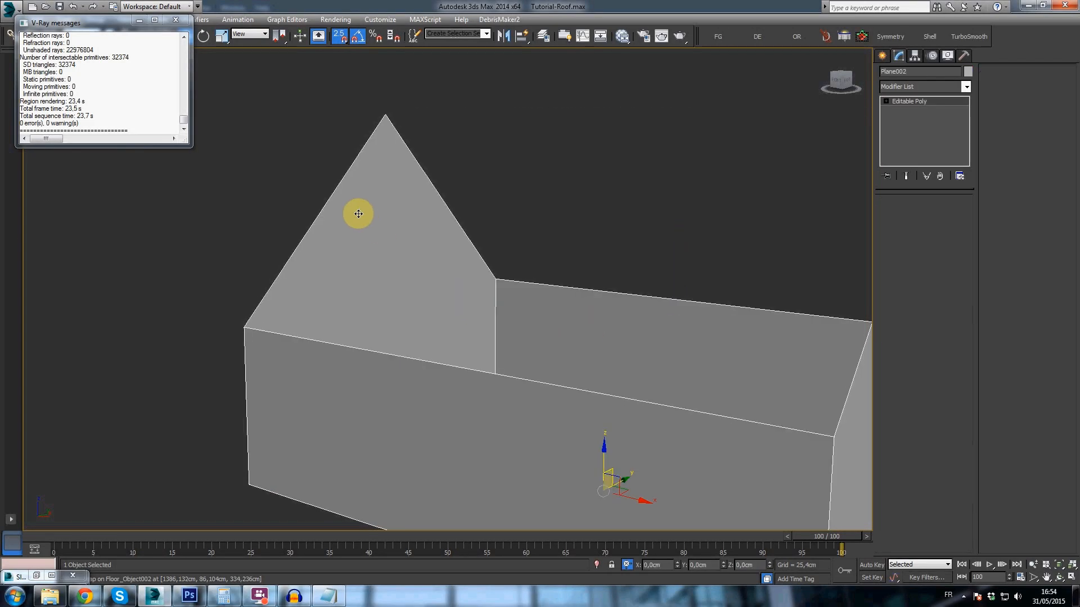
click(329, 203)
scroll(334, 221, down, 4)
alt+middle_drag(361, 240, 354, 231)
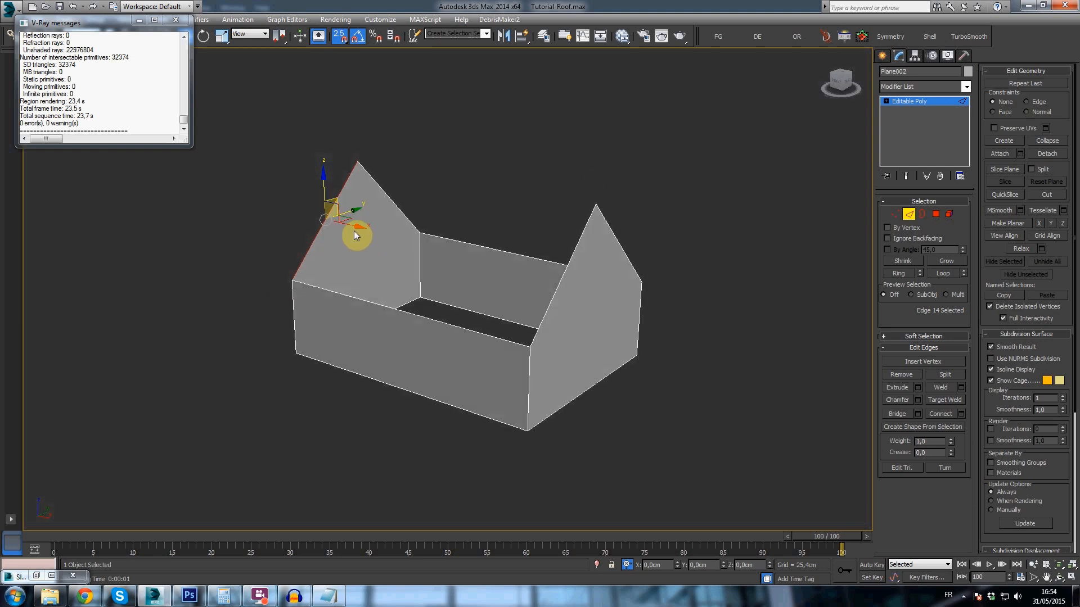
shift+drag(360, 225, 593, 205)
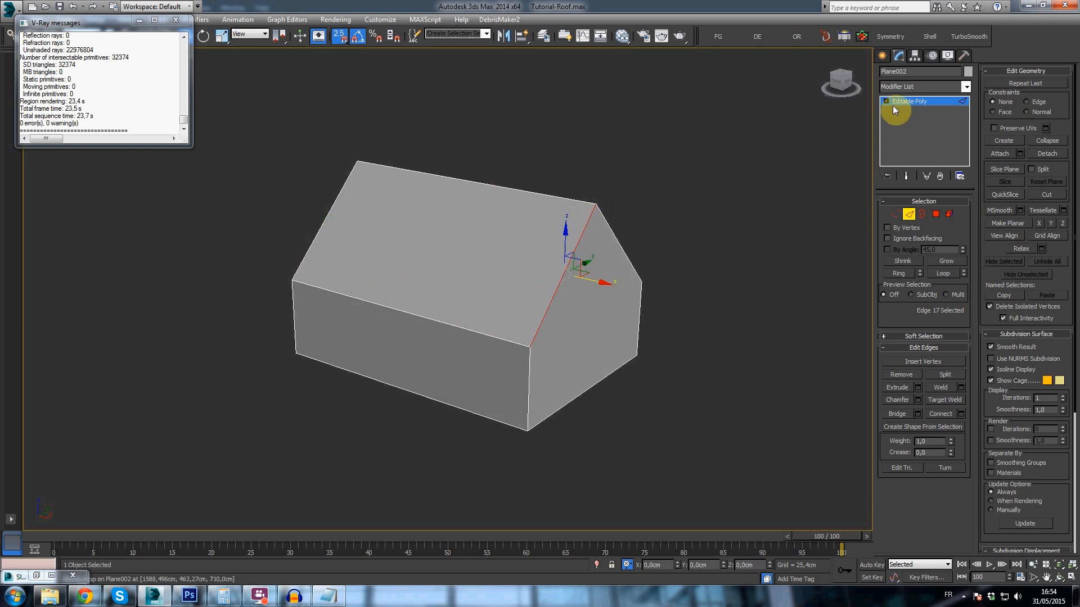
- Detach the new roof slope polygon from the house as a separate object
click(881, 59)
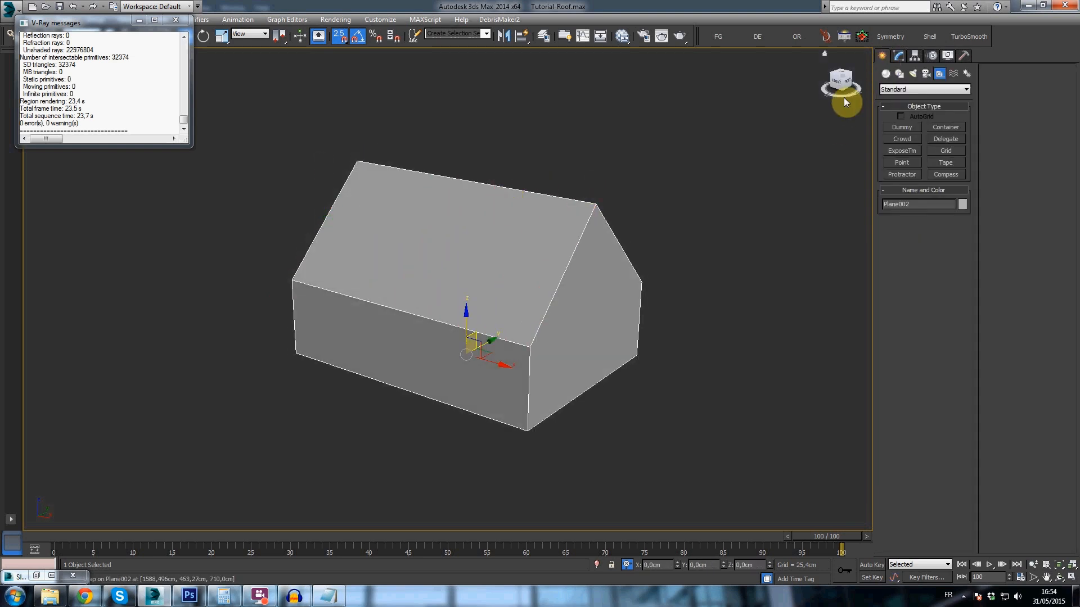
key(4)
click(1047, 153)
key(Return)
click(881, 58)
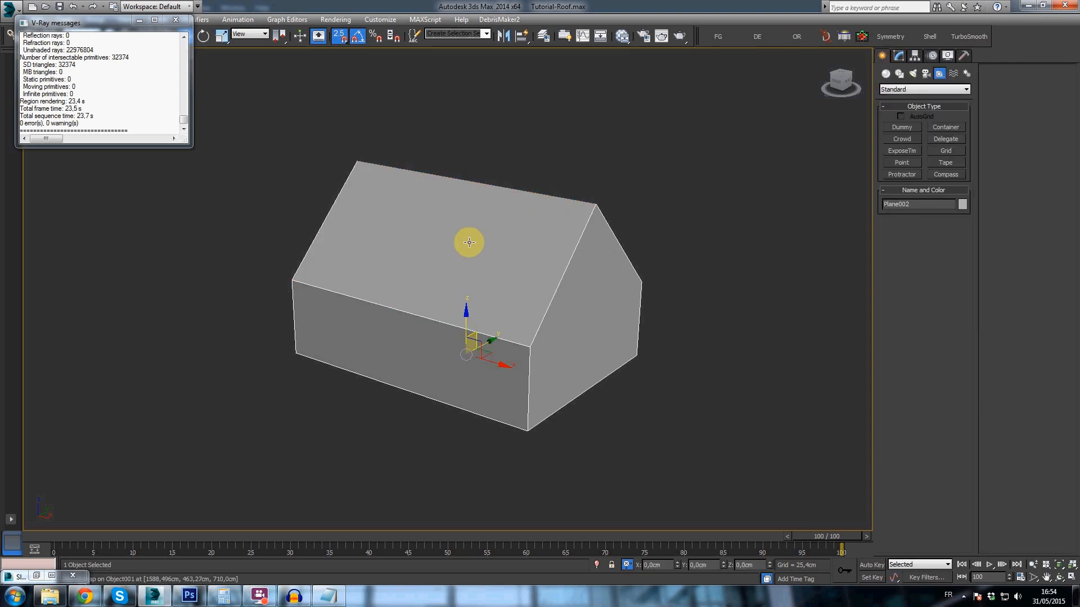
- Center the detached roof plane's pivot on the object
click(918, 62)
click(916, 125)
click(922, 184)
click(898, 56)
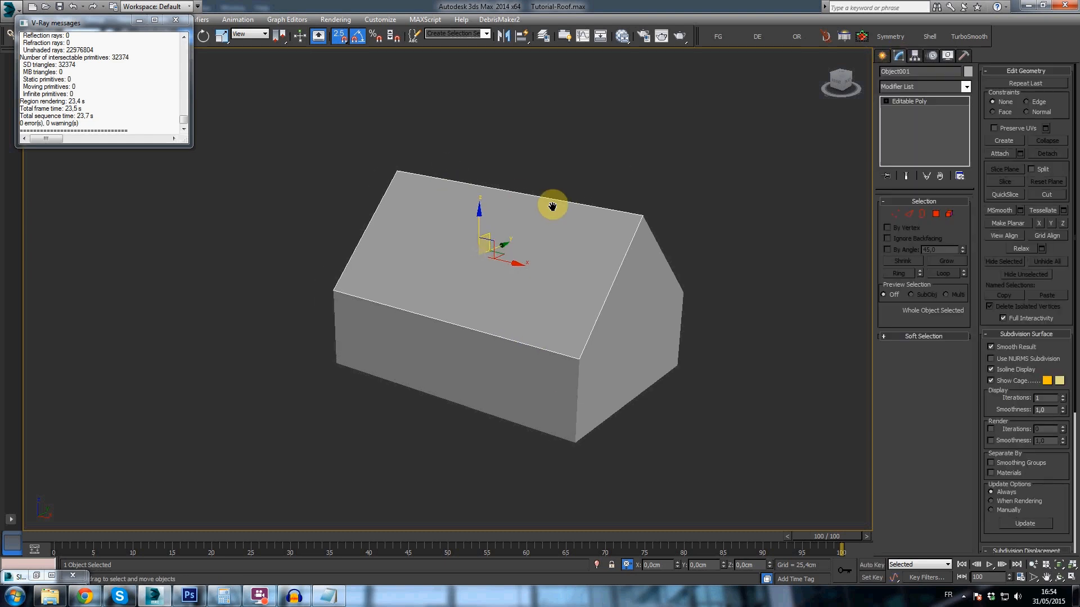
- Rotate the detached roof plane until it lies horizontal and check it from the gable side
alt+middle_drag(551, 204, 530, 214)
scroll(490, 231, up, 4)
key(e)
drag(440, 247, 453, 234)
right_click(499, 193)
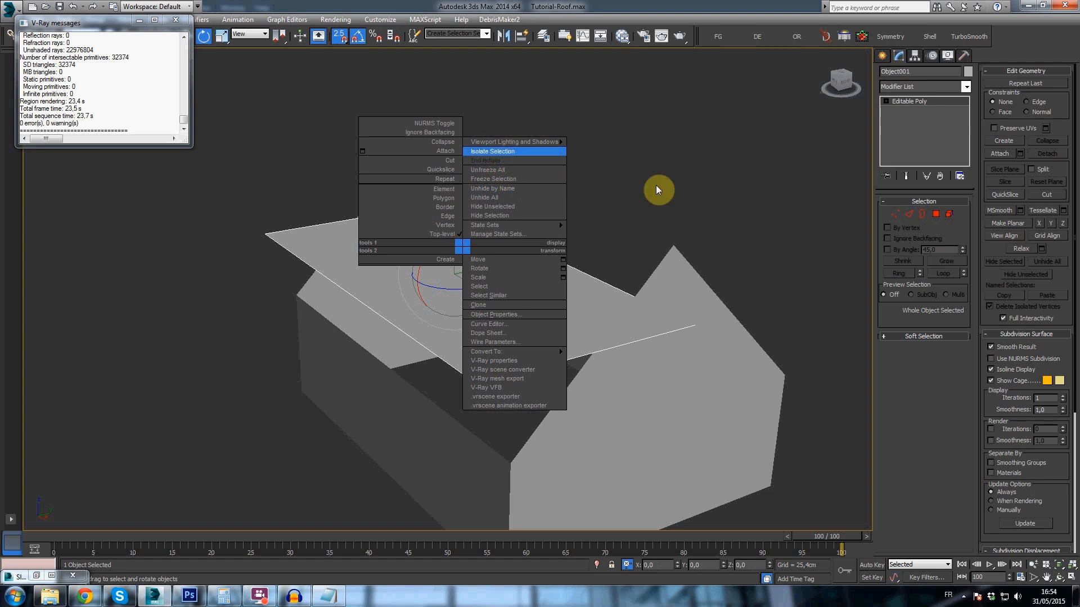
click(687, 285)
alt+middle_drag(607, 337, 574, 313)
click(842, 82)
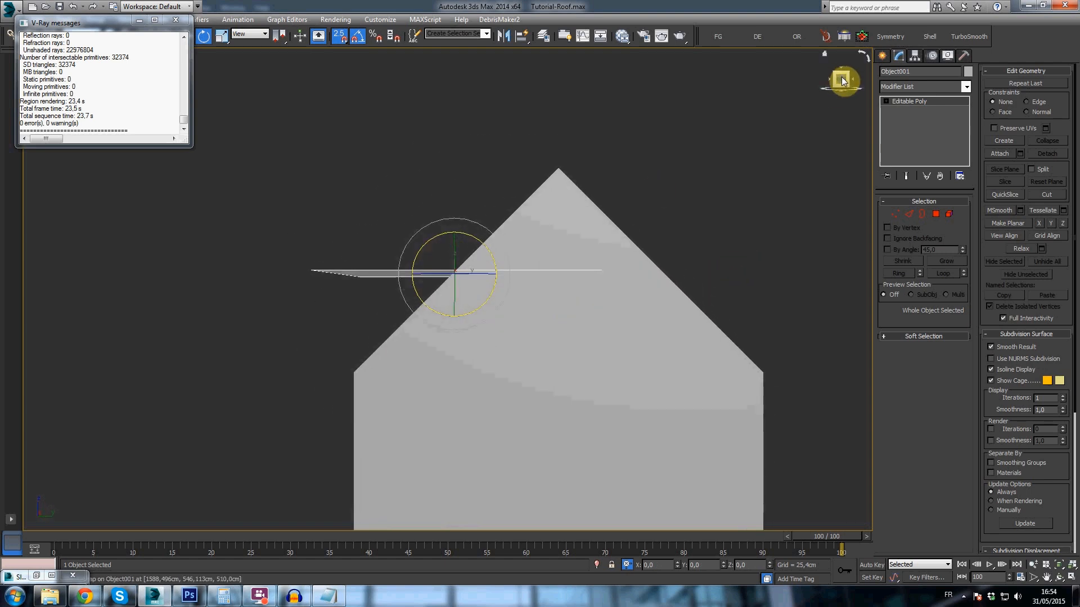
key(f)
- Isolate the flat roof plane so that only this object is displayed
alt+middle_drag(768, 238, 554, 325)
right_click(554, 327)
click(578, 231)
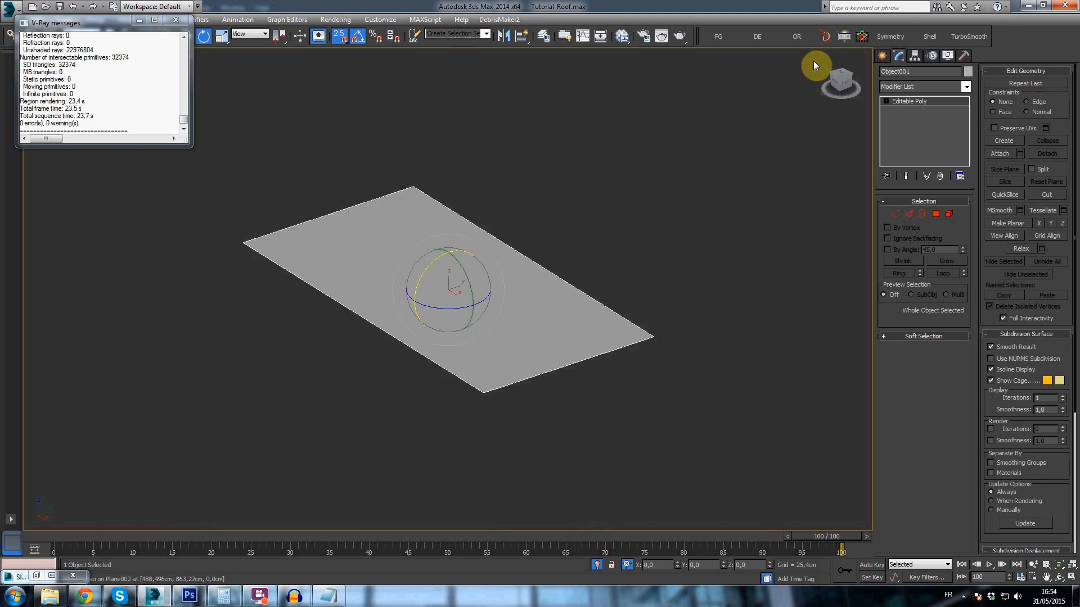
- Open FloorGenerator for the flat plane and set the maximum board length to 15 and width to 7
click(708, 36)
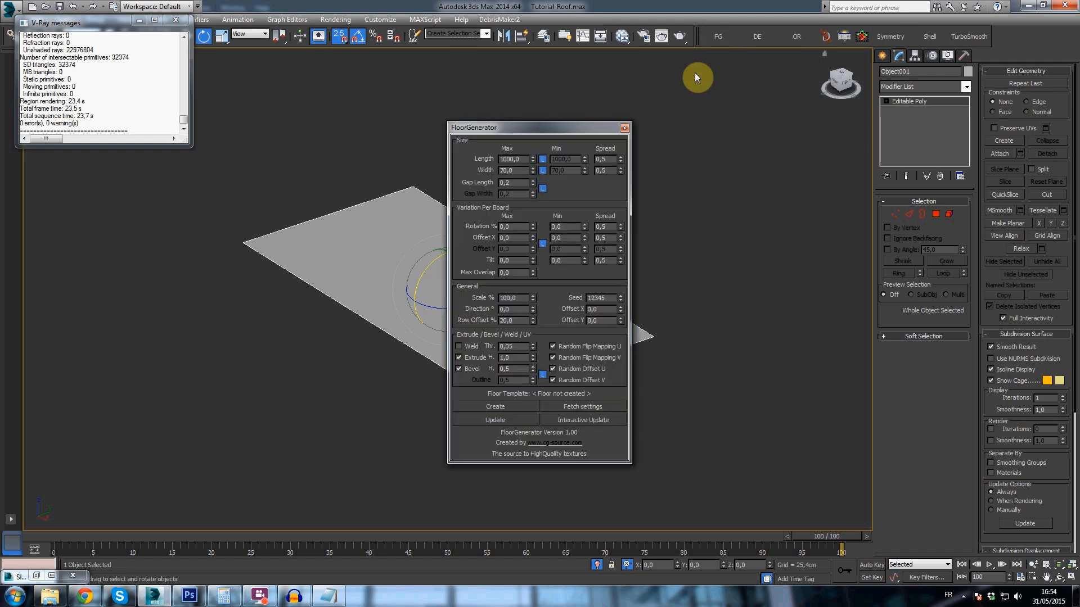
drag(473, 129, 673, 136)
text(15)
key(Tab)
text(7)
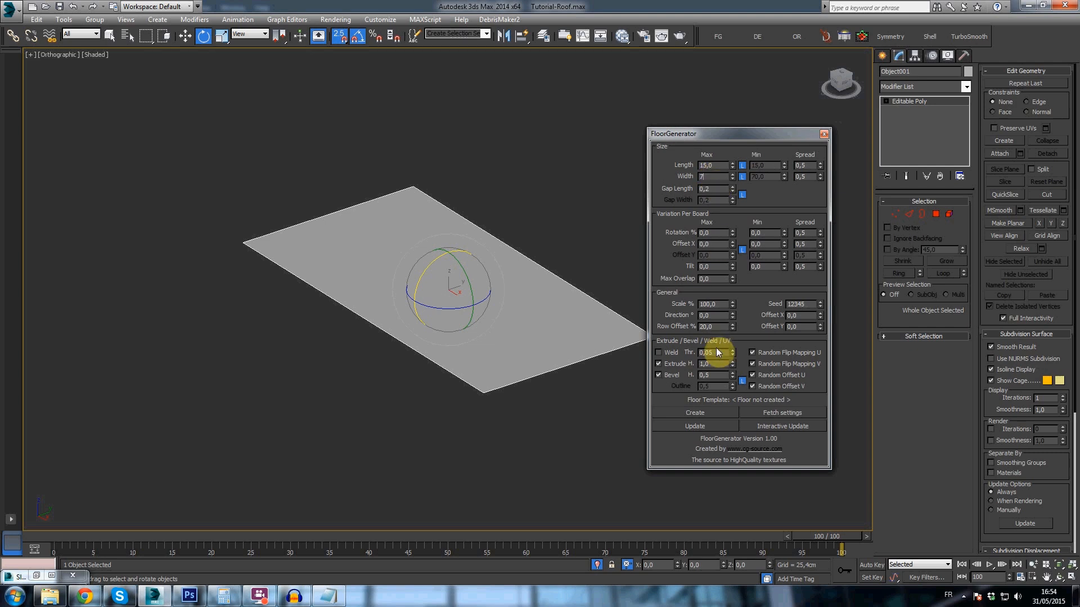
- Set the bevel height to 0.1, the extrude height to 0.5 and the row offset to 50%, and enable interactive updating
click(715, 375)
text(1)
key(shift+Tab)
text(0,5)
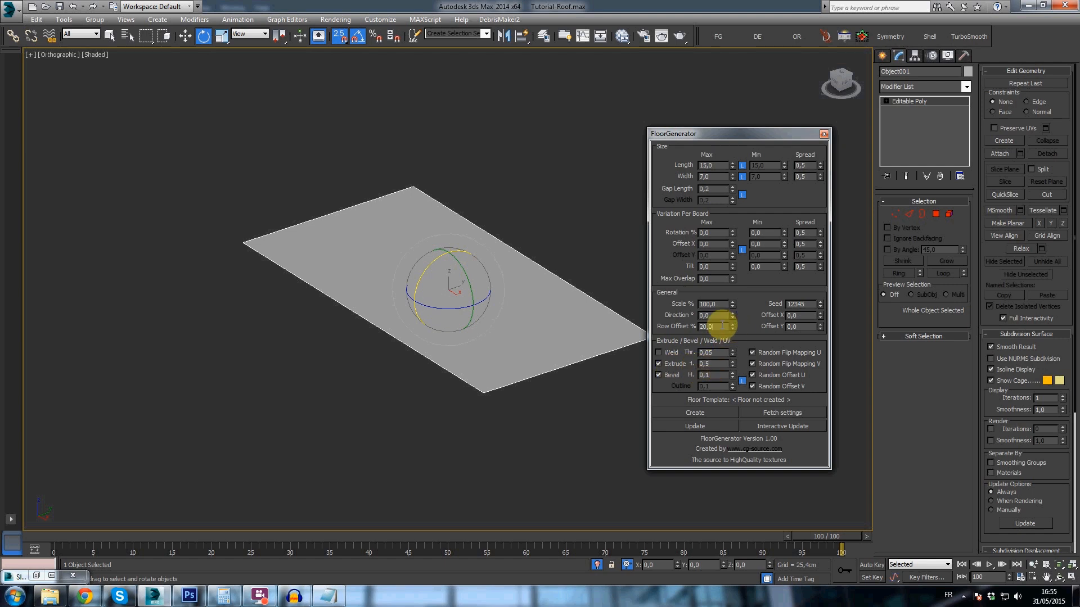
drag(723, 326, 664, 336)
text(50)
click(762, 431)
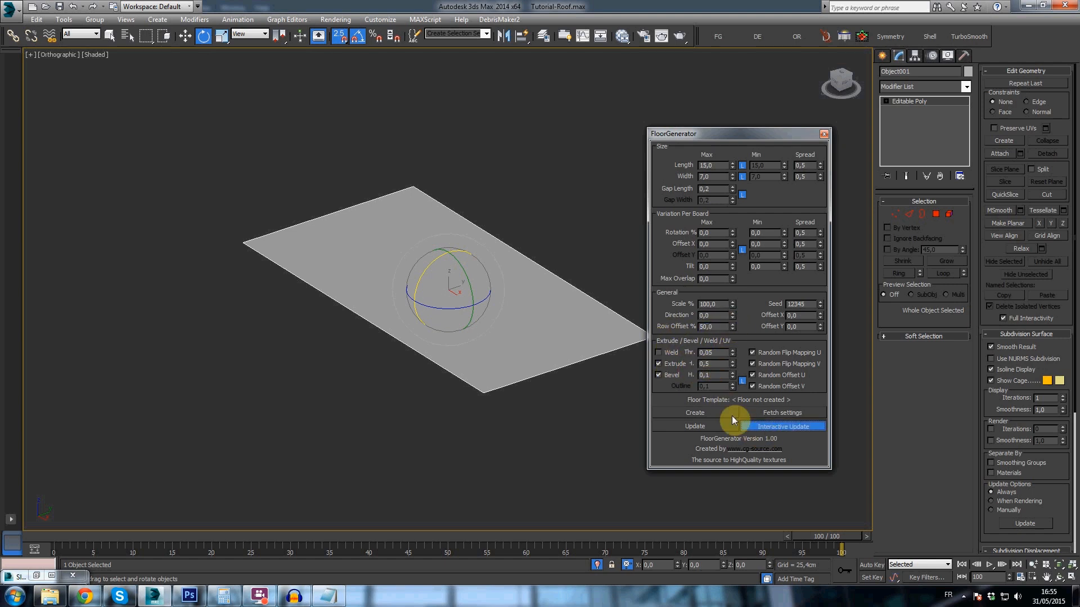
- Make House_1 the current layer and generate the floor tiles on the flat roof plane
click(730, 415)
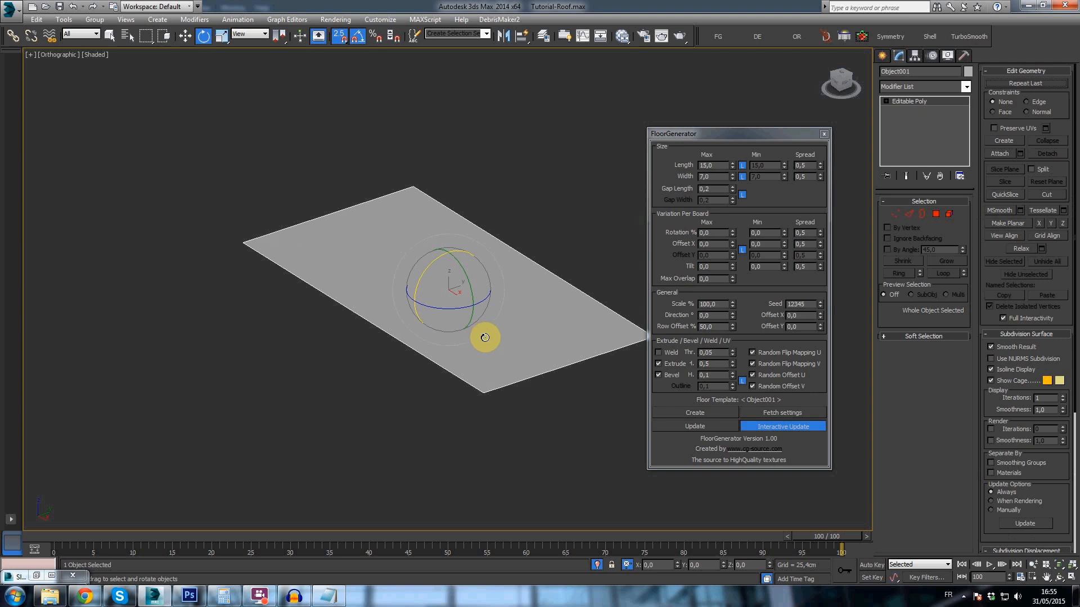
drag(488, 339, 491, 284)
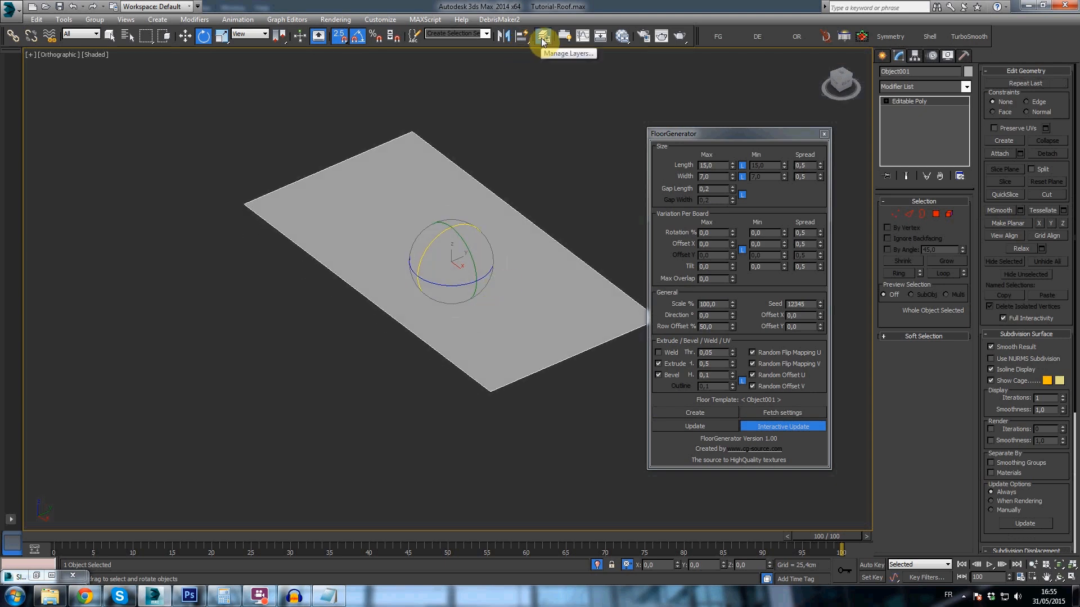
click(543, 36)
click(515, 283)
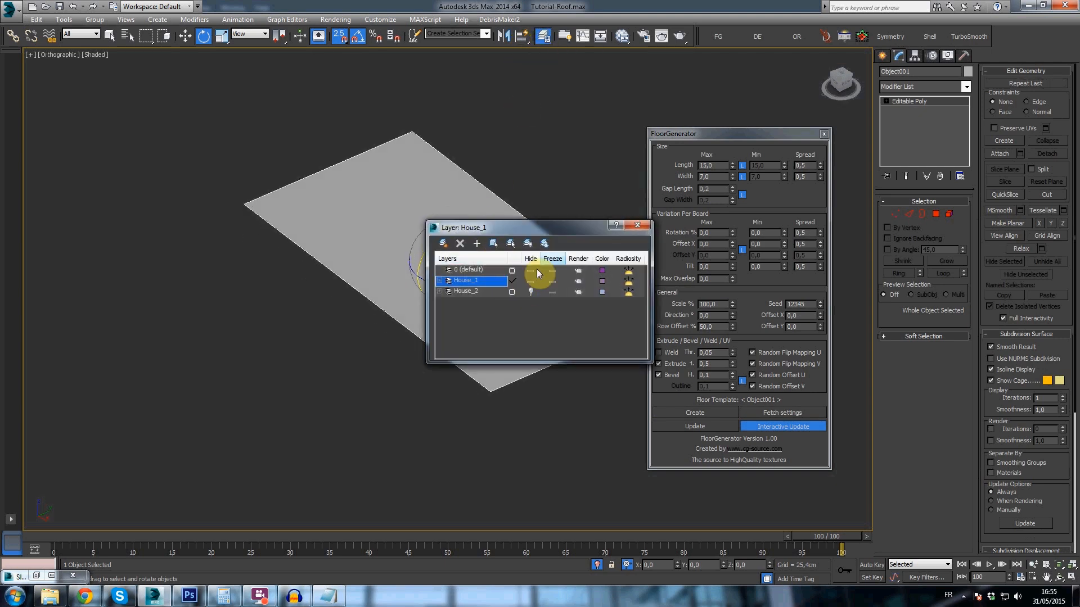
click(637, 225)
click(684, 411)
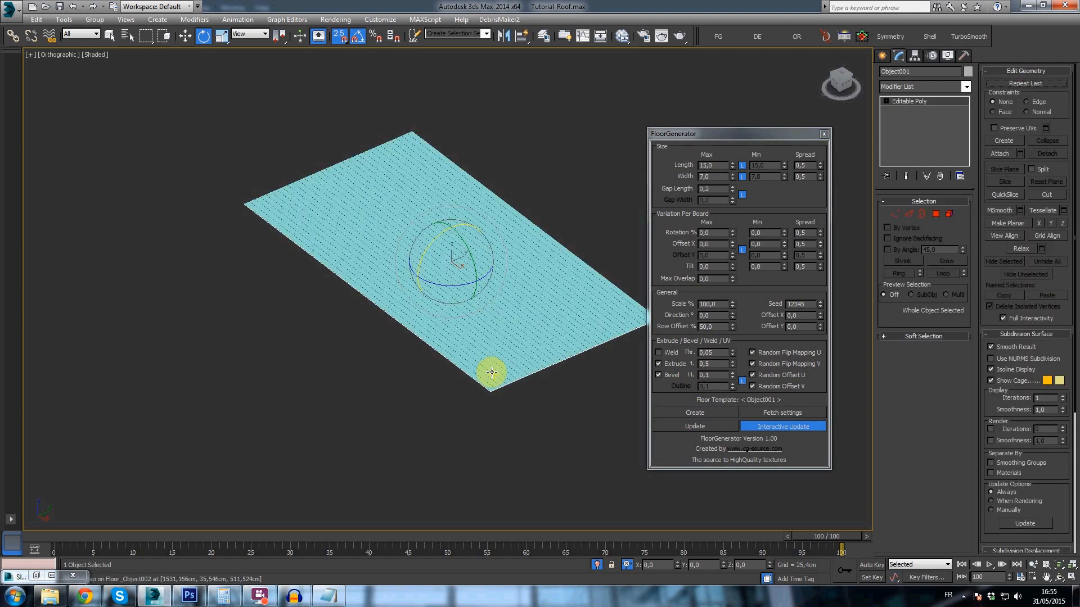
- Try a maximum tilt of 0.9 per board on the generated tiles
scroll(490, 340, up, 3)
alt+middle_drag(497, 317, 504, 307)
middle_drag(539, 156, 459, 295)
drag(720, 133, 691, 107)
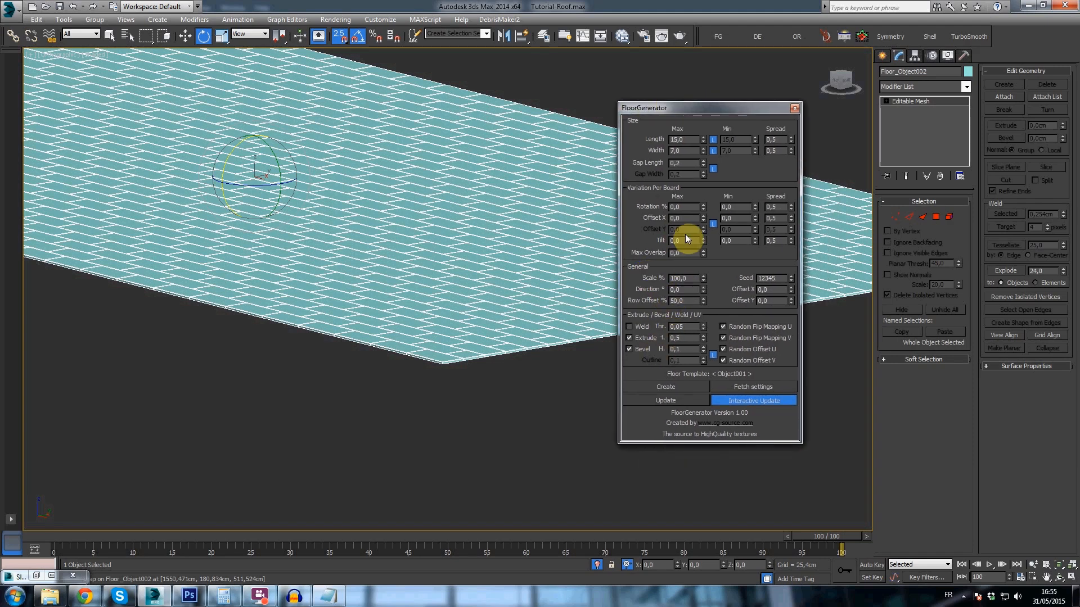
click(703, 238)
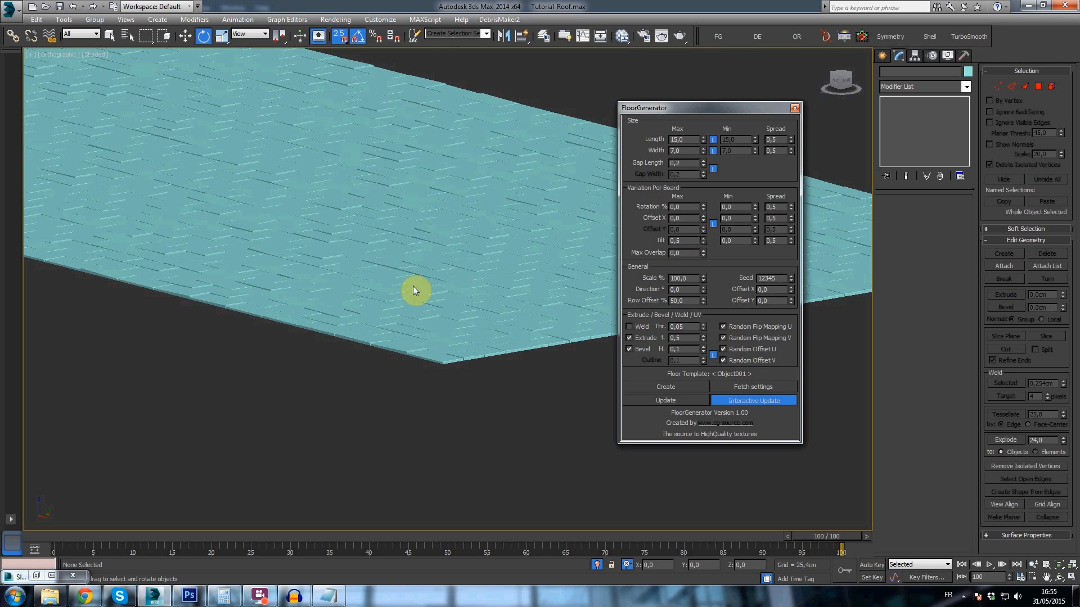
scroll(412, 285, up, 3)
click(702, 239)
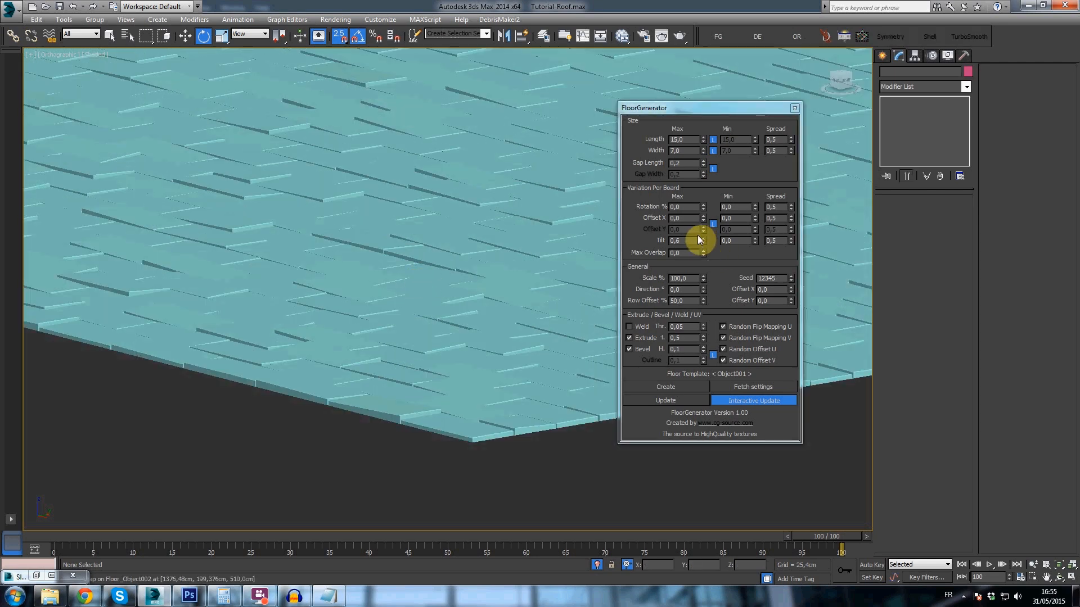
click(703, 238)
click(704, 238)
click(704, 238)
- Examine the tilted tiles from several angles, including a low view across the surface
scroll(429, 195, down, 2)
middle_drag(429, 200, 435, 261)
click(498, 311)
scroll(434, 260, up, 4)
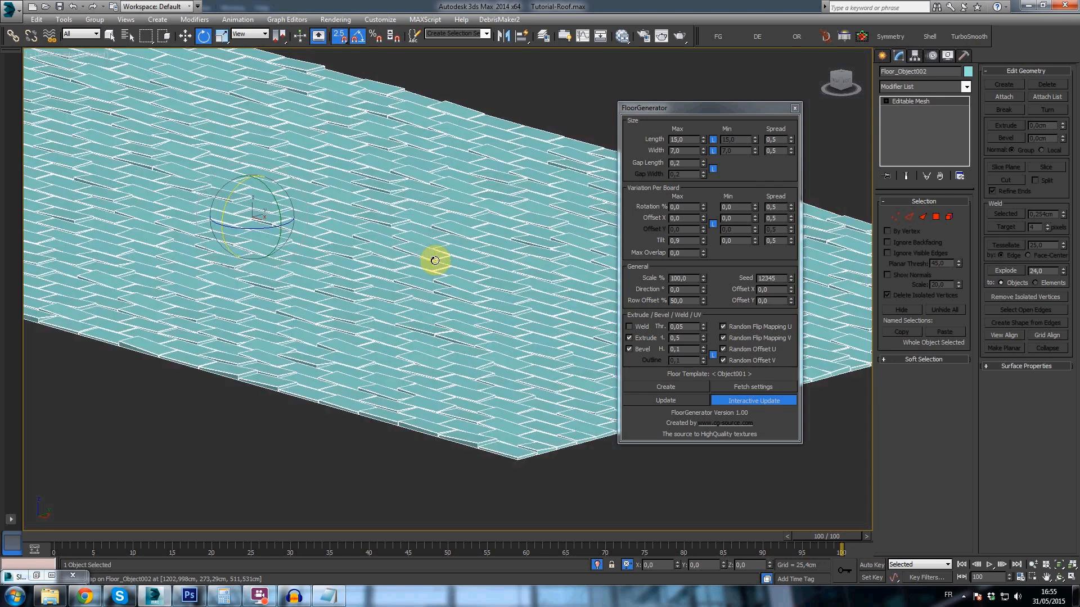
alt+middle_drag(395, 293, 363, 206)
click(465, 84)
scroll(384, 239, up, 4)
scroll(406, 274, down, 5)
click(388, 246)
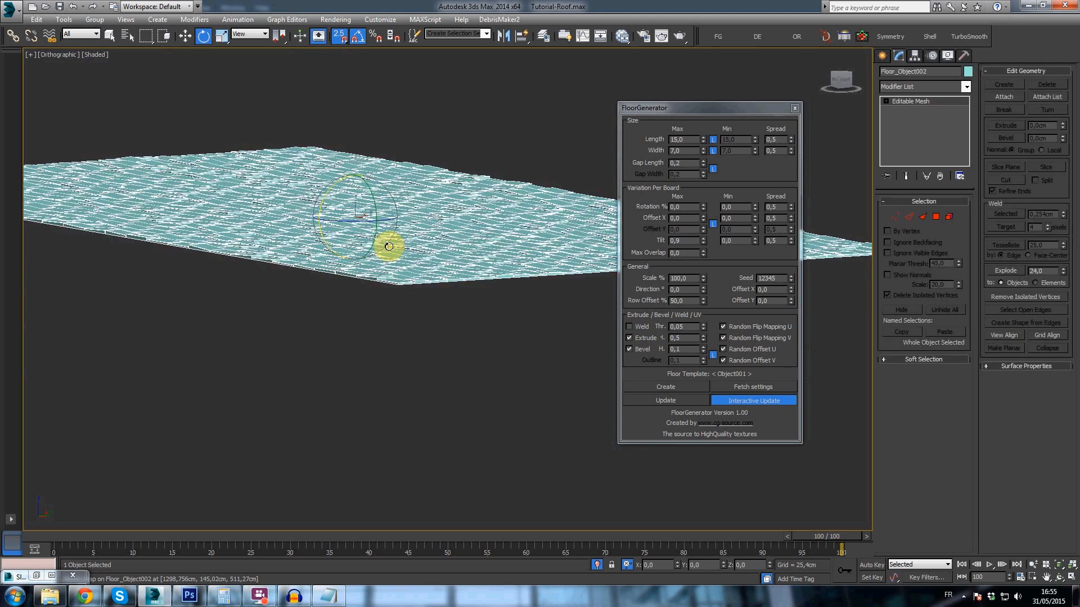
alt+middle_drag(388, 246, 388, 263)
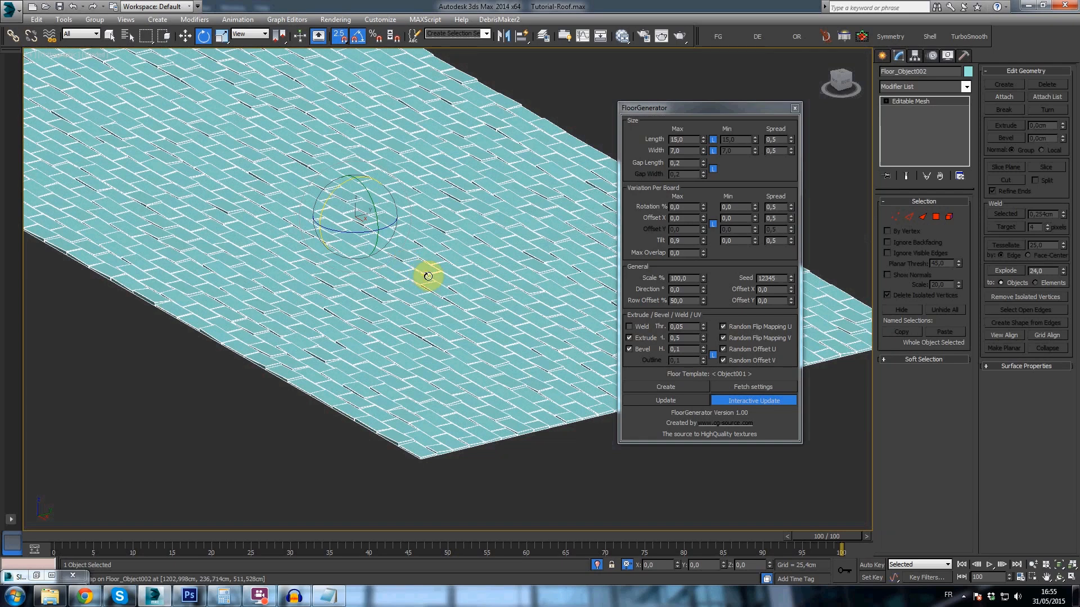
- Delete the tilted tiles, reset the maximum tilt to 0 and regenerate the floor on the flat plane
key(Delete)
click(470, 287)
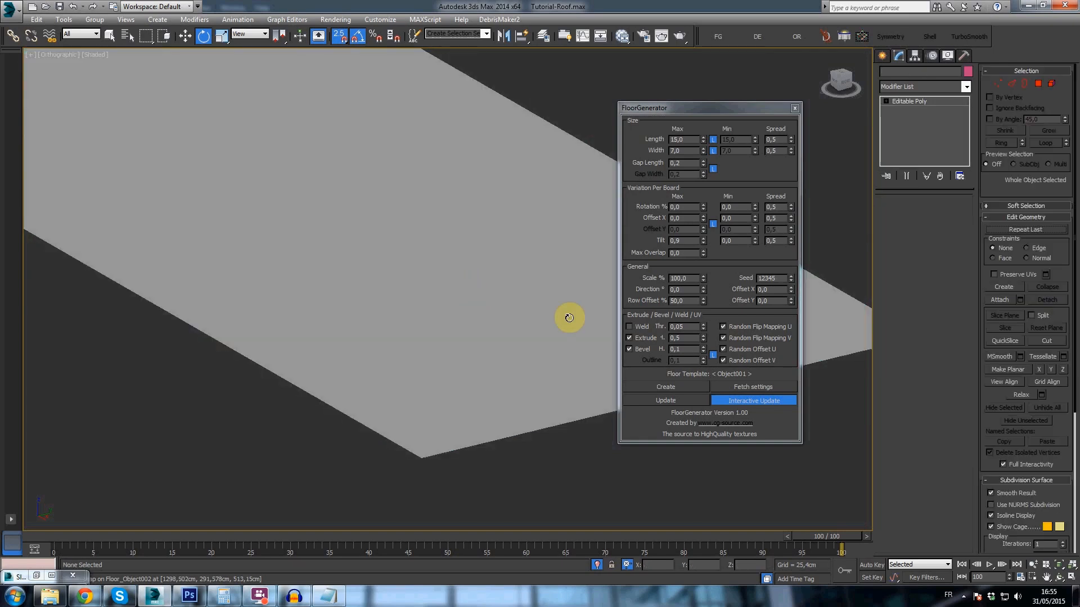
right_click(702, 240)
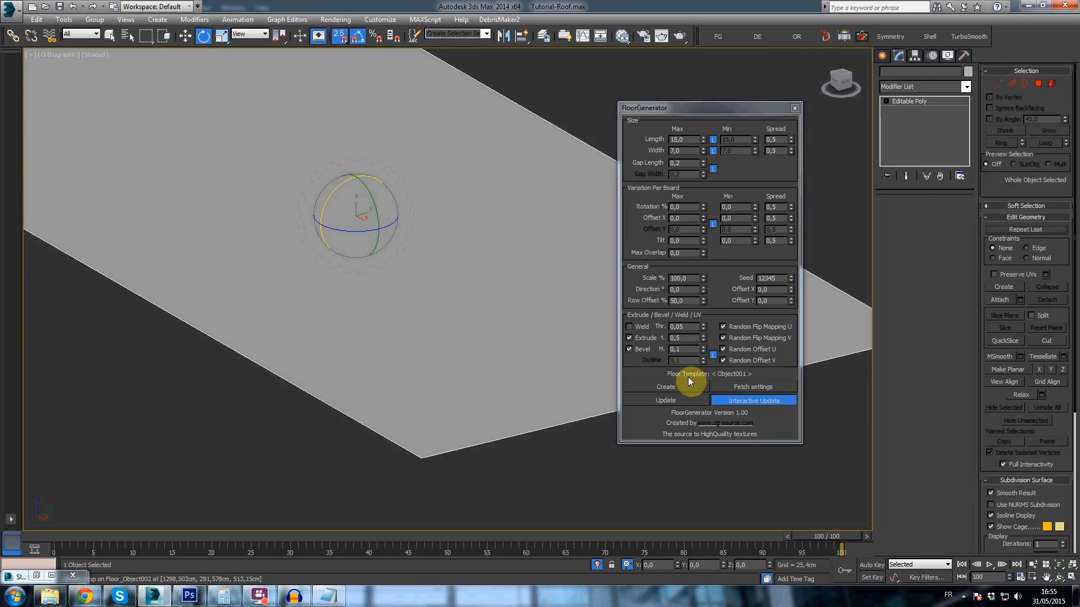
click(683, 388)
alt+middle_drag(480, 256, 455, 291)
scroll(455, 290, up, 3)
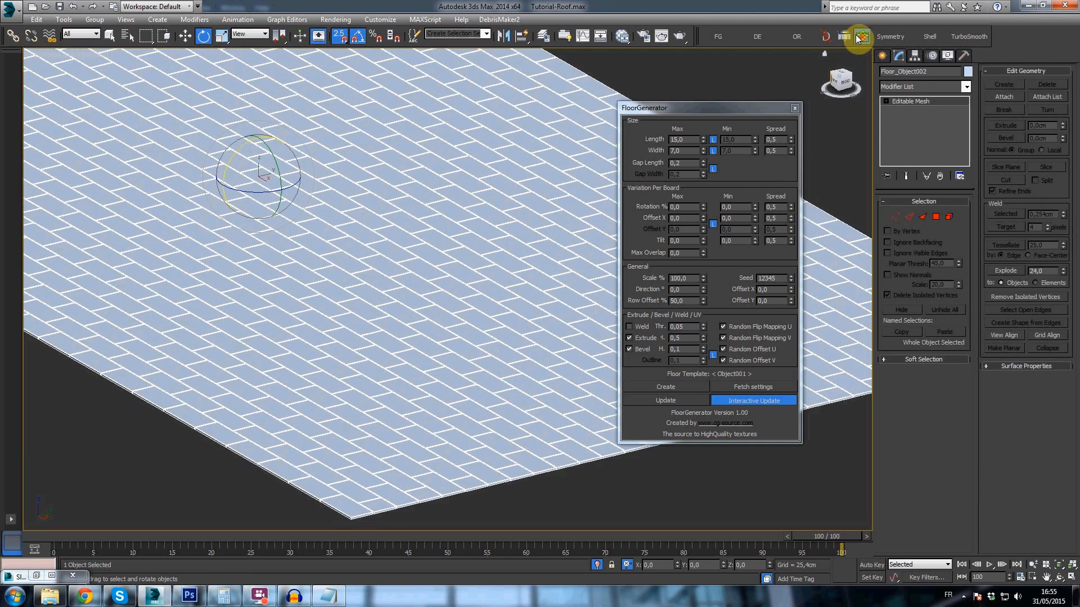
- Convert the generated floor to Editable Poly, bring up Object Randomizer and close FloorGenerator
click(845, 36)
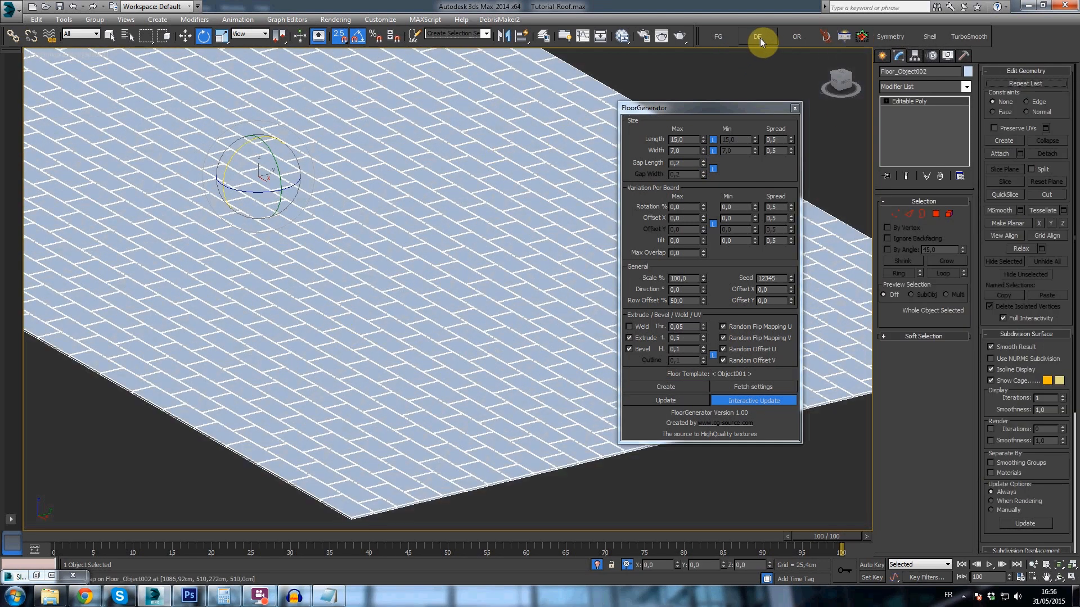
click(790, 35)
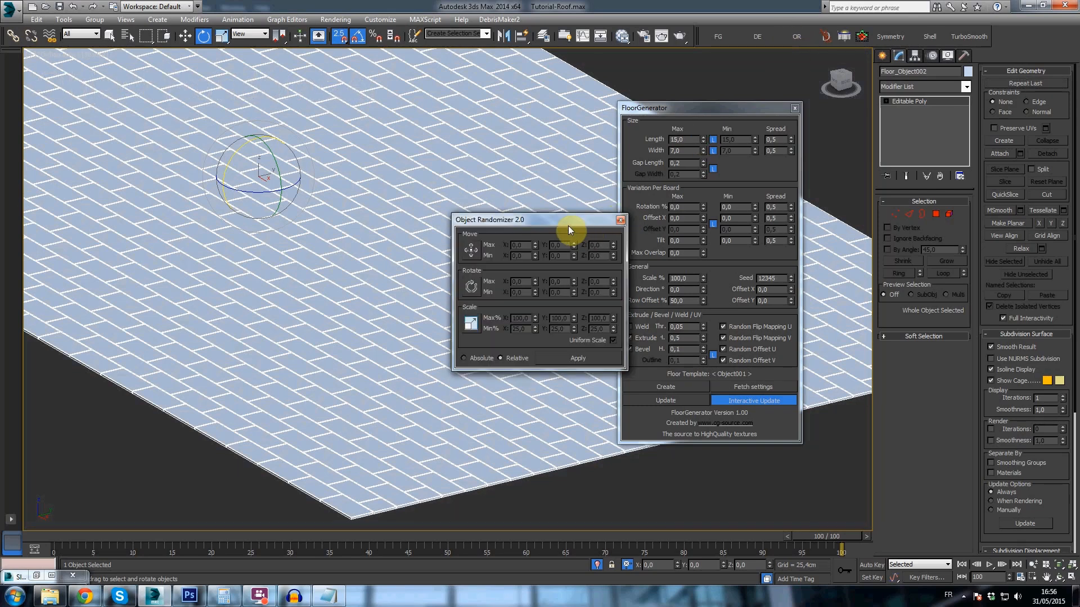
drag(568, 225, 536, 220)
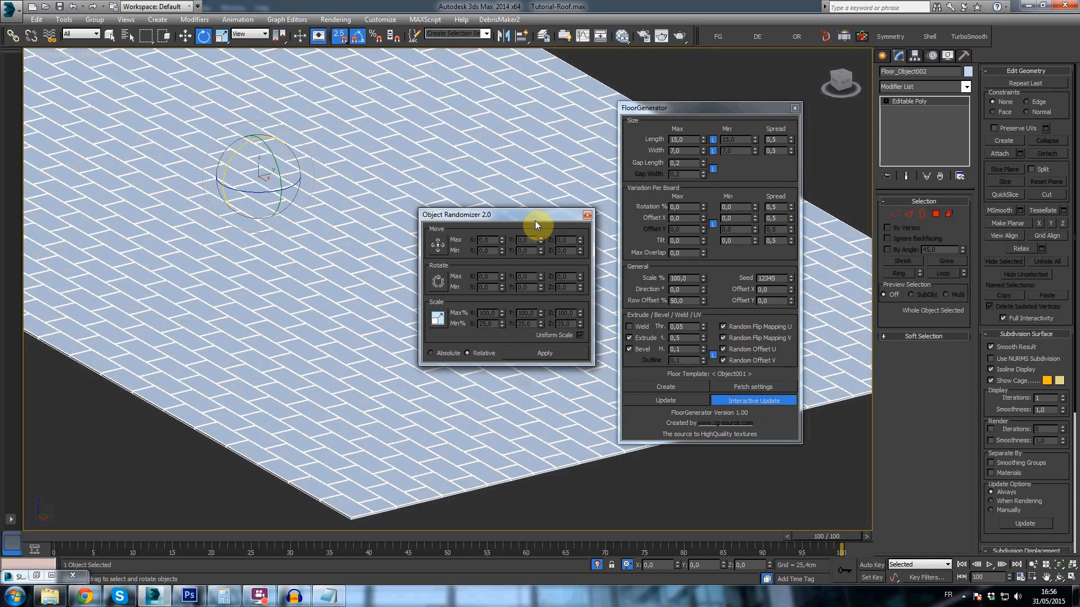
click(794, 107)
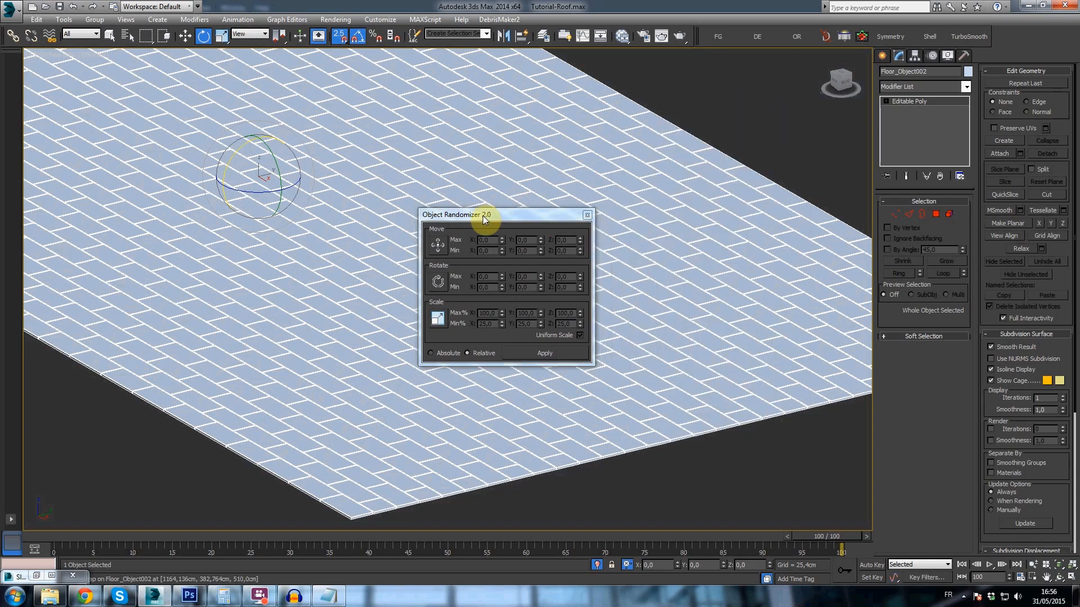
drag(482, 213, 624, 204)
scroll(494, 234, down, 5)
scroll(479, 232, up, 4)
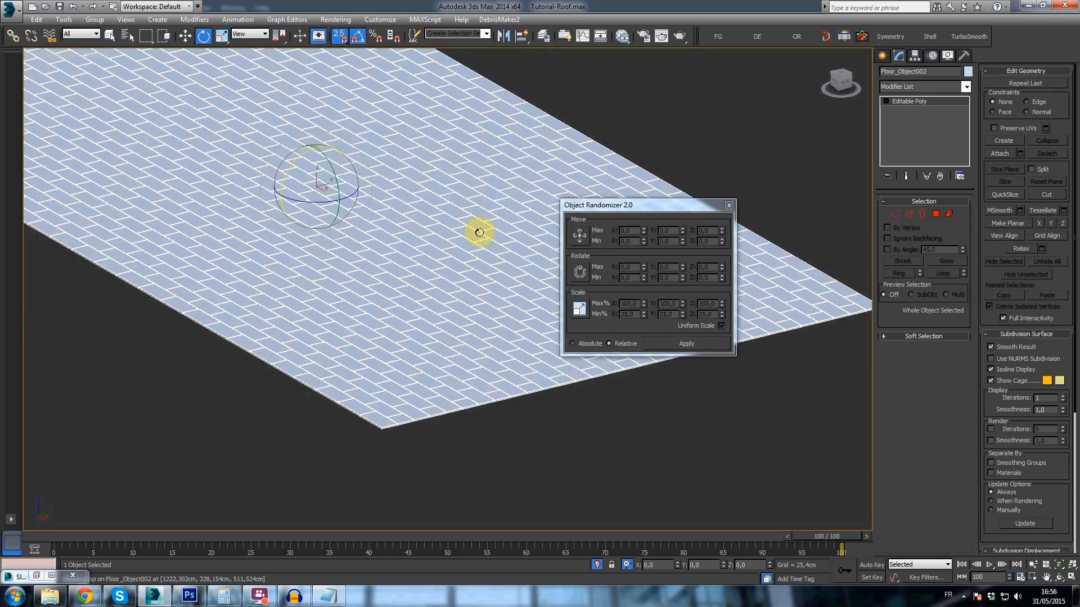
- Select all elements of the floor and split them into separate tile objects with Detach Elements, without keeping the source object
key(5)
key(ctrl+a)
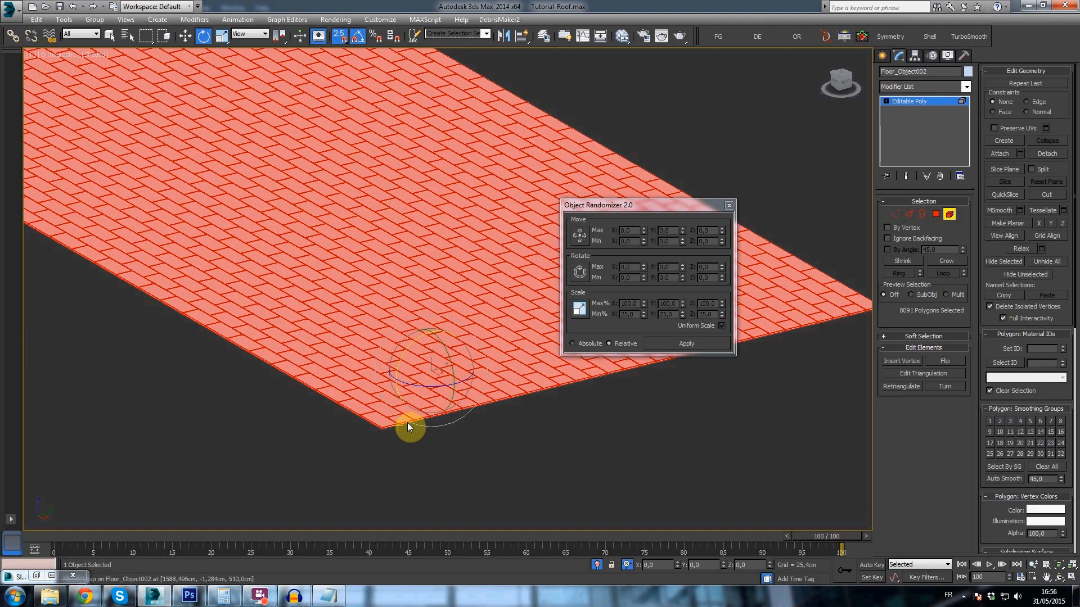
drag(673, 203, 700, 172)
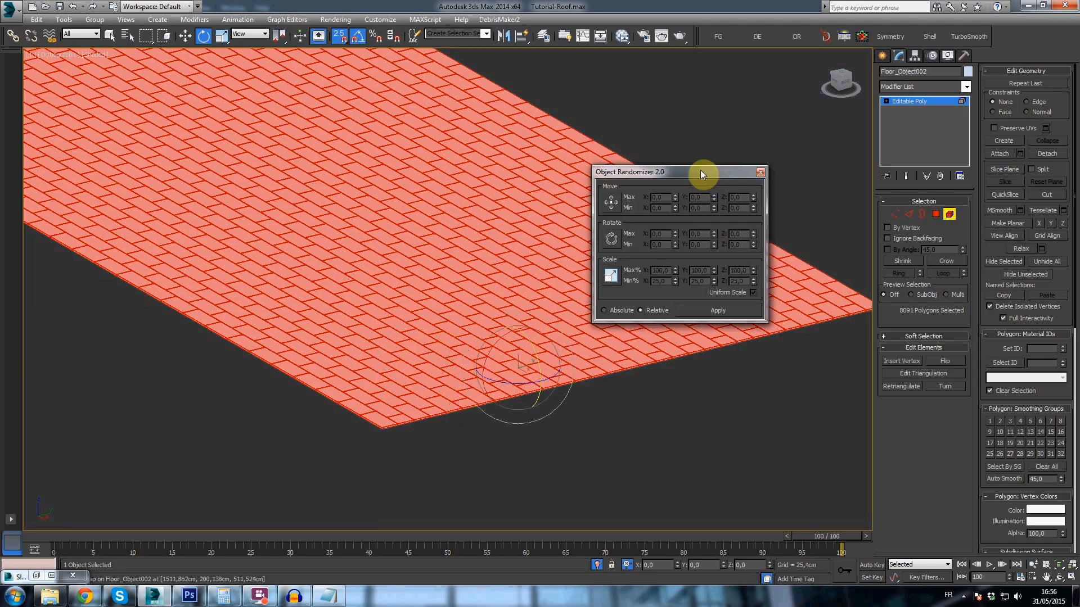
click(752, 38)
drag(546, 223, 513, 195)
click(516, 218)
click(516, 308)
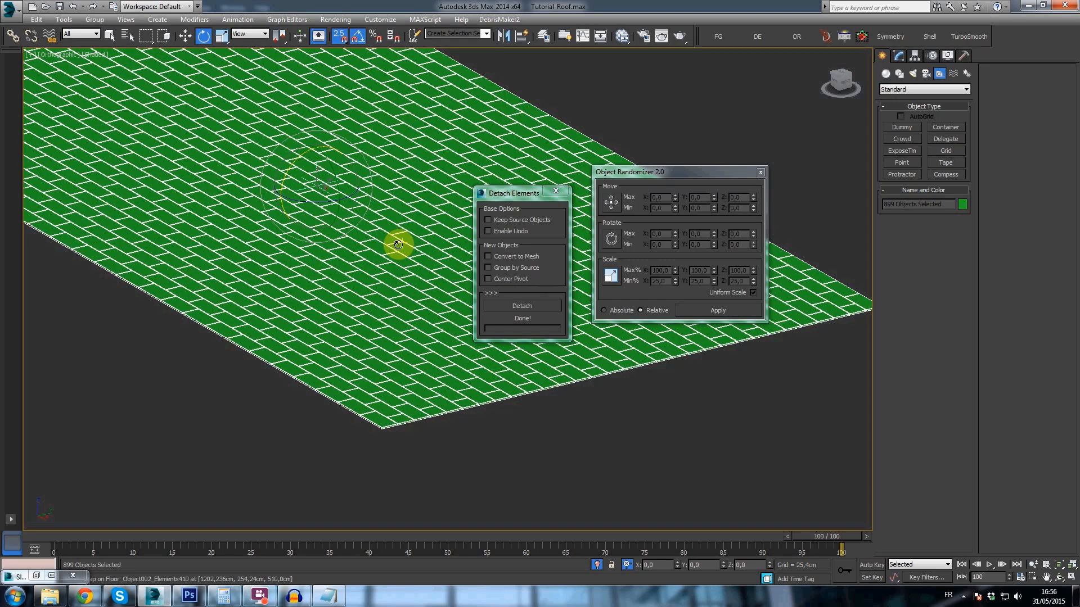
- Select all detached tiles and center each pivot to its own object
click(369, 248)
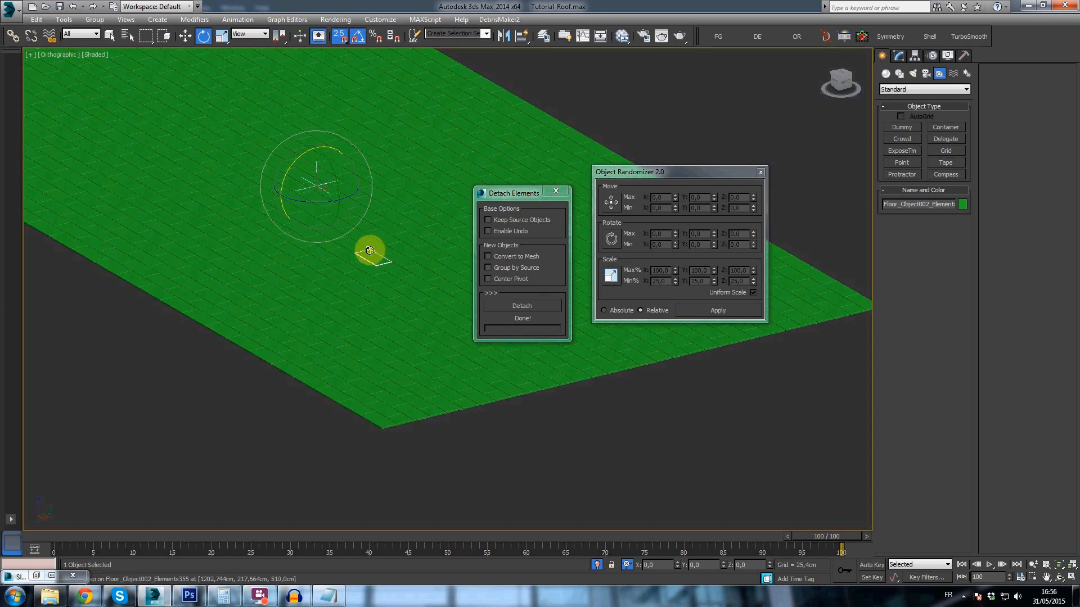
scroll(387, 270, up, 5)
drag(388, 273, 358, 189)
scroll(361, 187, down, 6)
scroll(369, 189, up, 4)
key(ctrl+a)
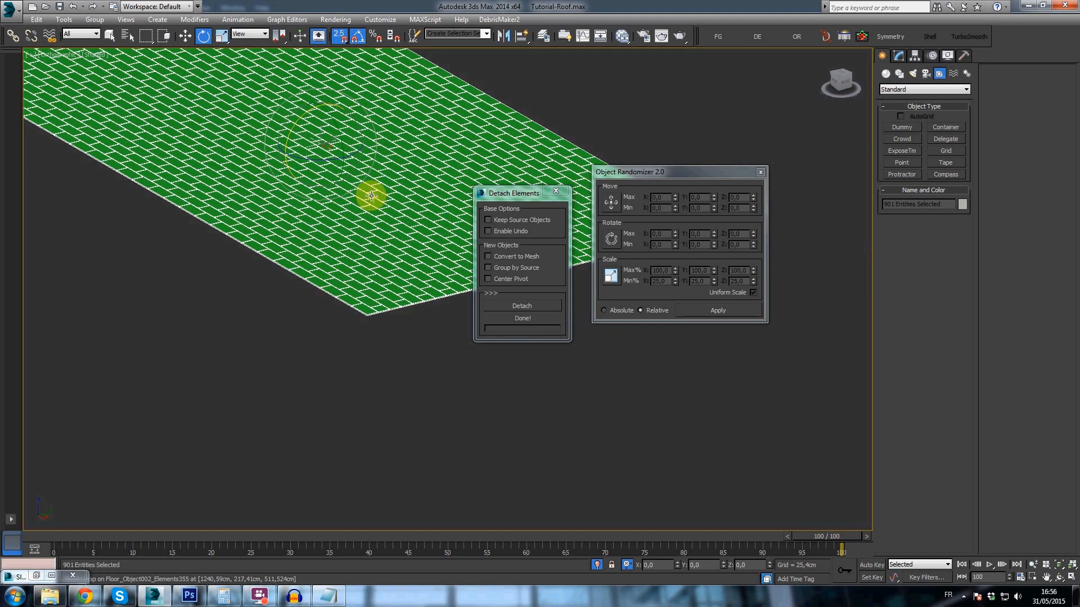
click(915, 55)
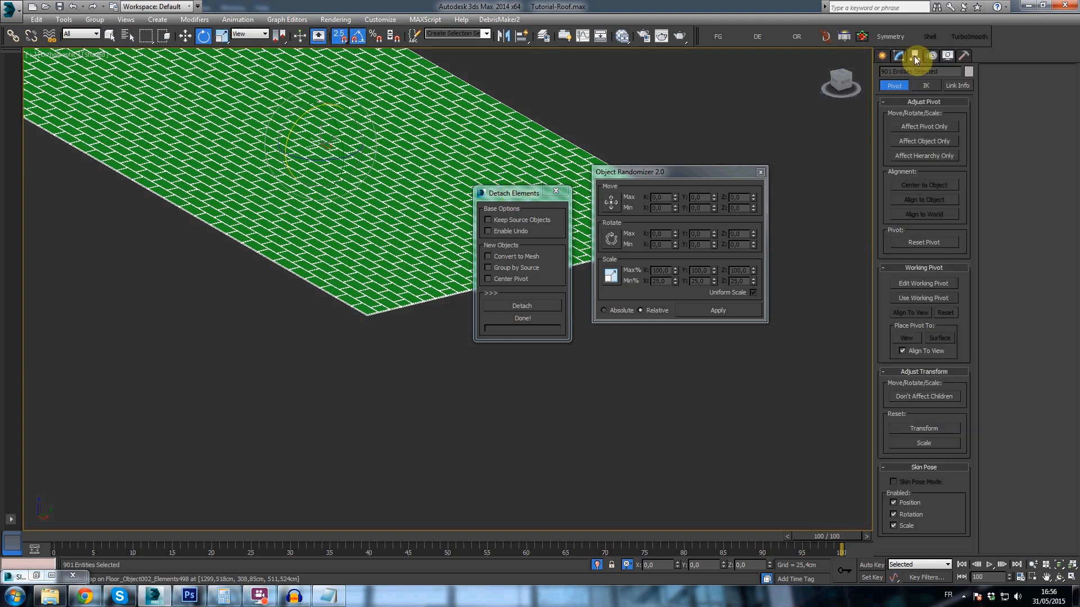
click(921, 126)
click(923, 186)
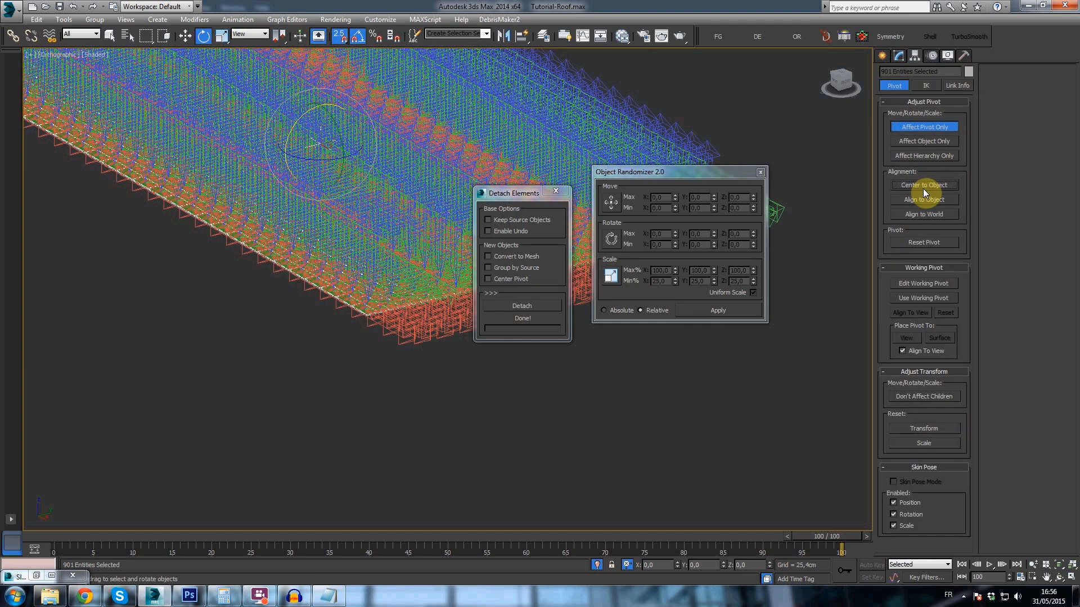
click(896, 60)
scroll(369, 273, up, 6)
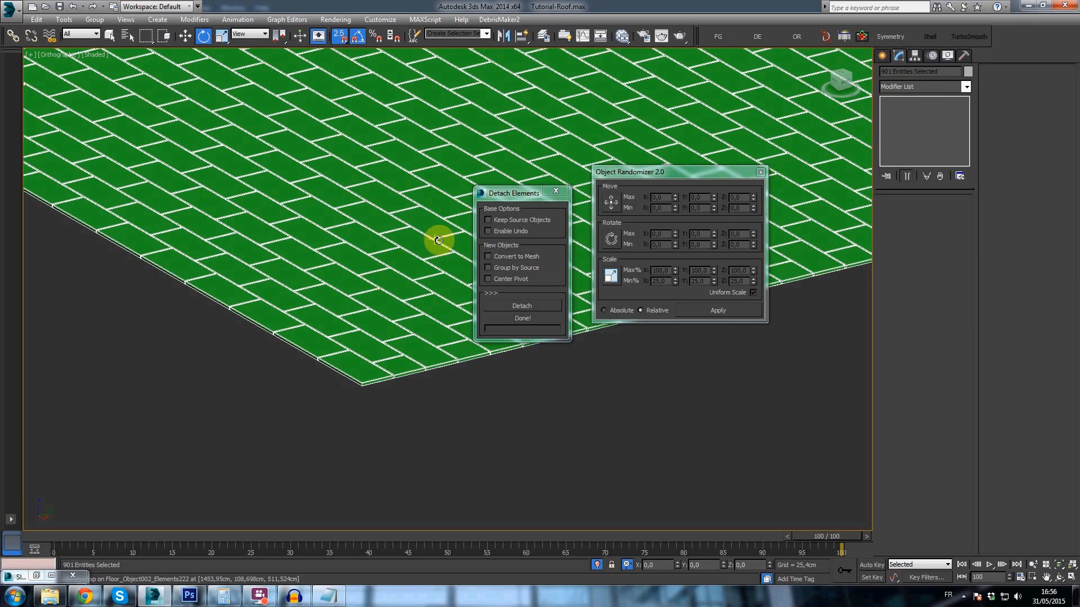
- Close Detach Elements and randomize the tiles' rotation with max -2 and min 2 on X, Y and Z
middle_drag(439, 240, 428, 273)
click(557, 195)
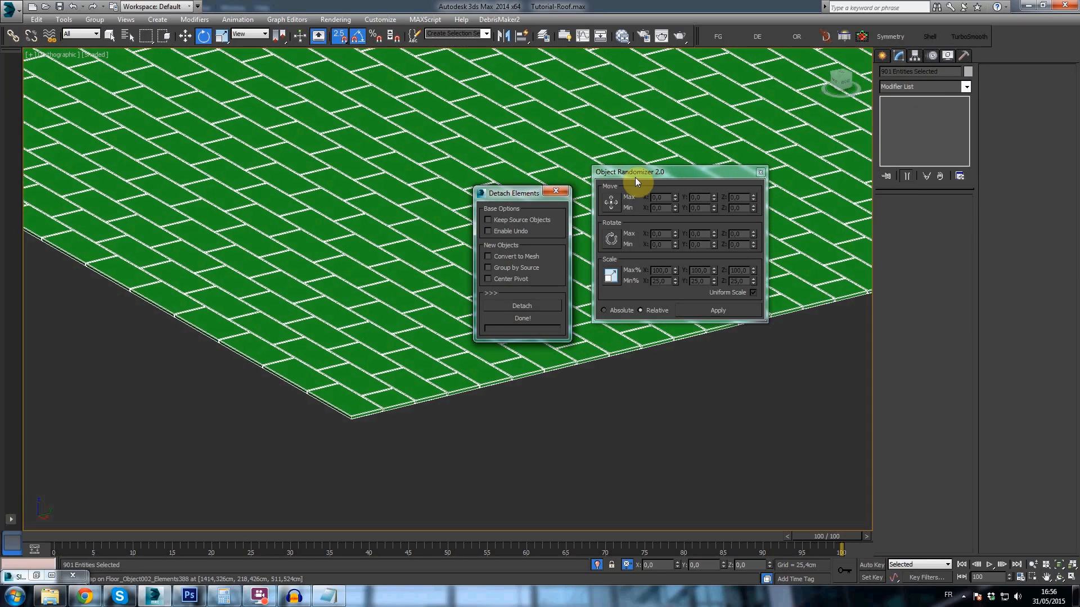
click(556, 190)
click(611, 239)
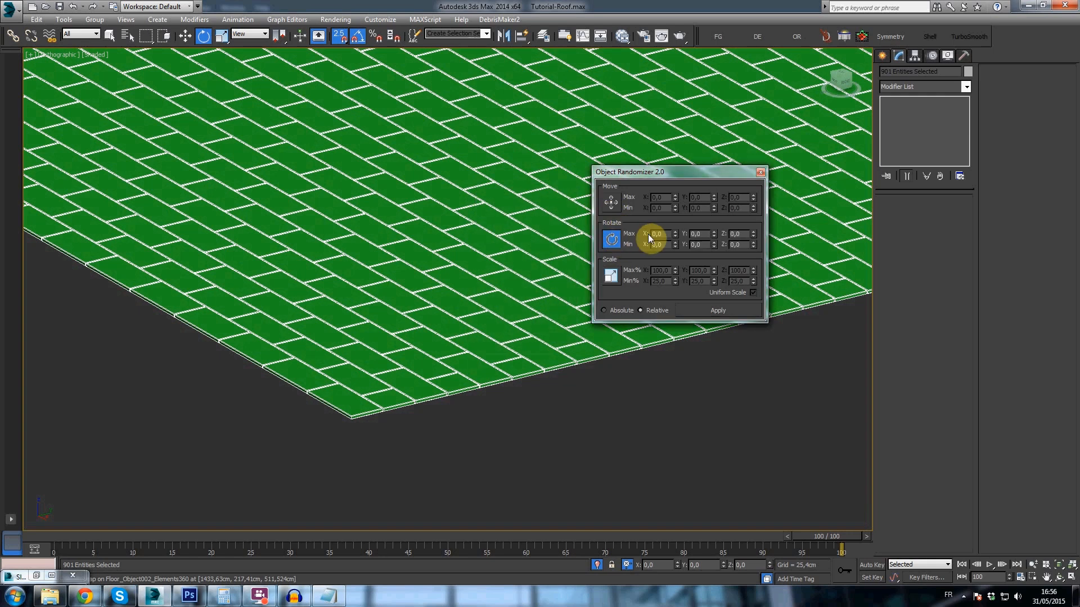
text(-2)
key(Tab)
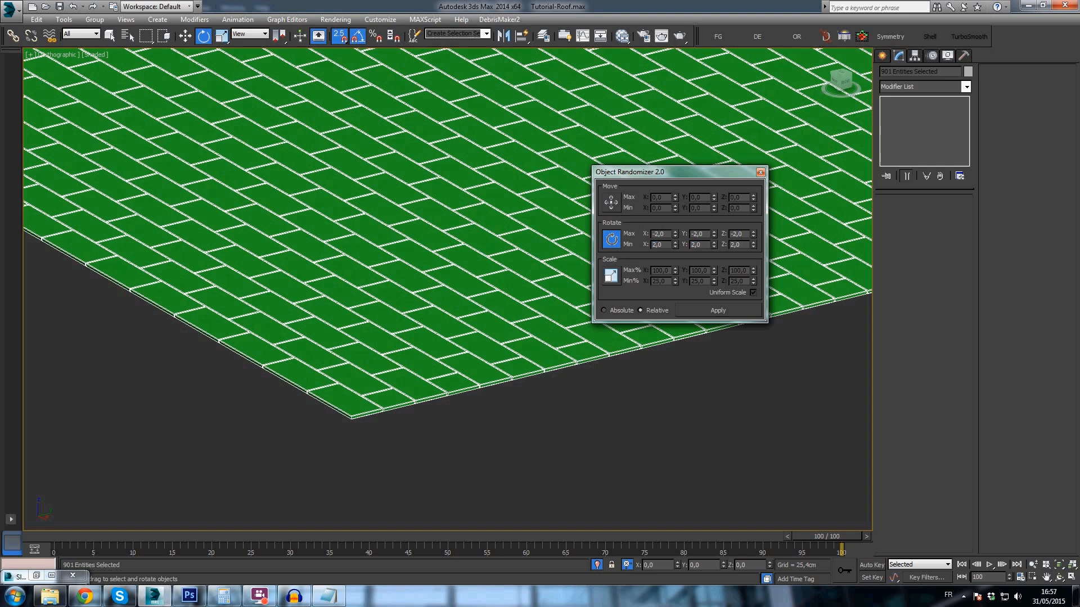
click(748, 311)
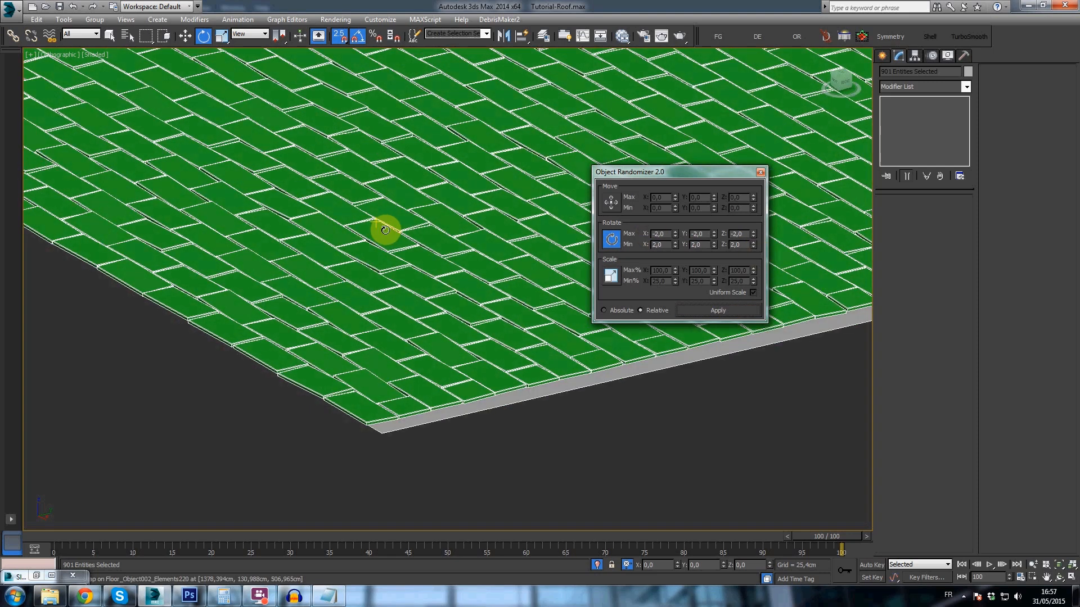
- Delete the flat roof plane beneath the tiles and exit isolation
scroll(462, 386, down, 5)
click(289, 155)
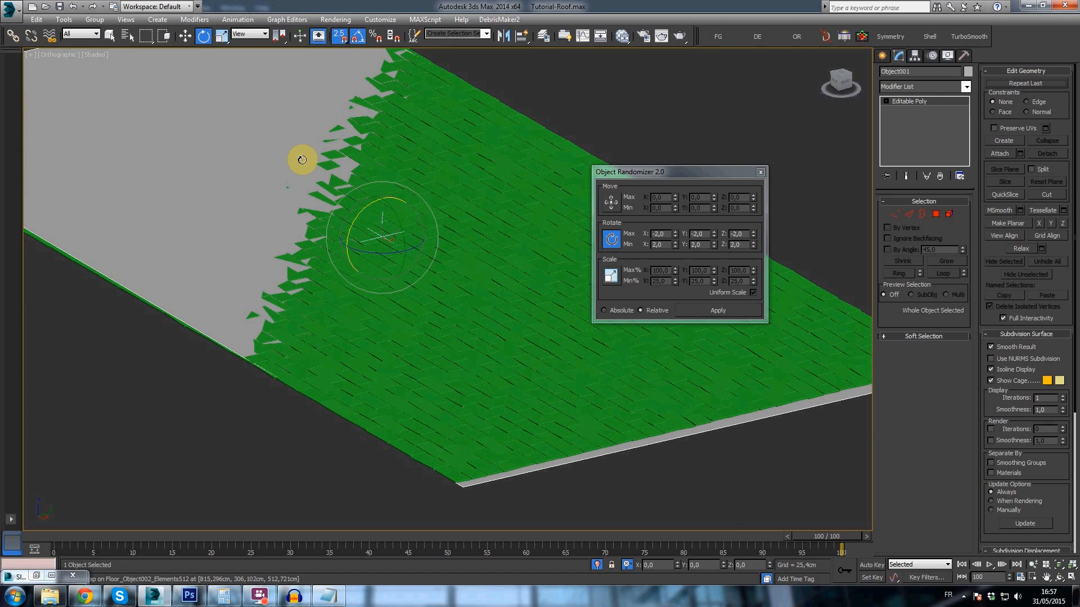
key(Delete)
key(alt+q)
- Examine the randomly rotated tiles close up and across the whole roof, picking individual tiles to inspect their tilt
click(479, 297)
scroll(545, 319, up, 8)
click(536, 315)
alt+middle_drag(525, 320, 559, 293)
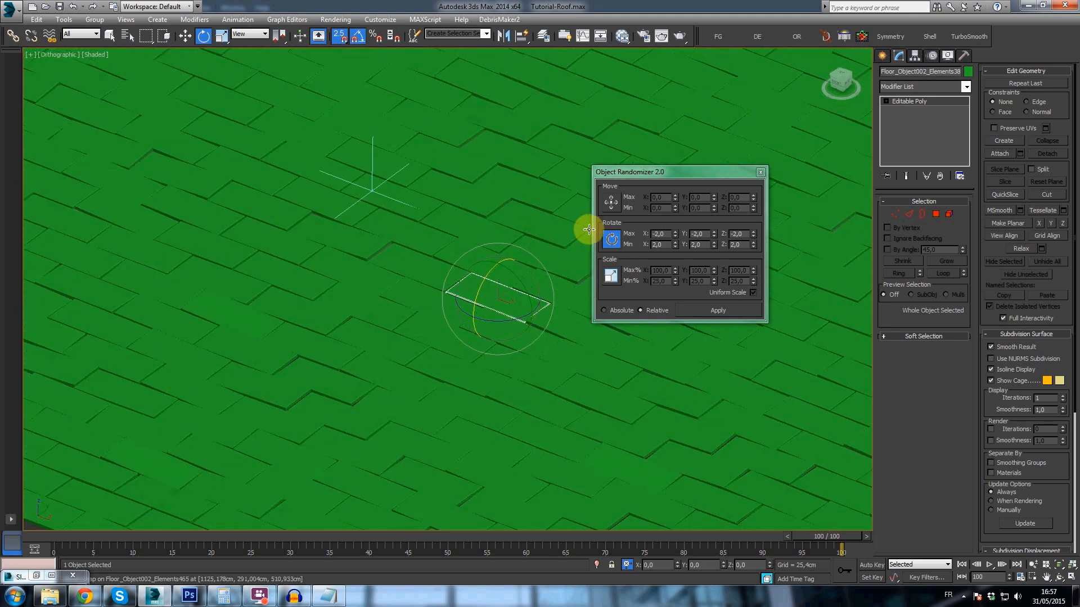
click(408, 296)
scroll(409, 294, down, 2)
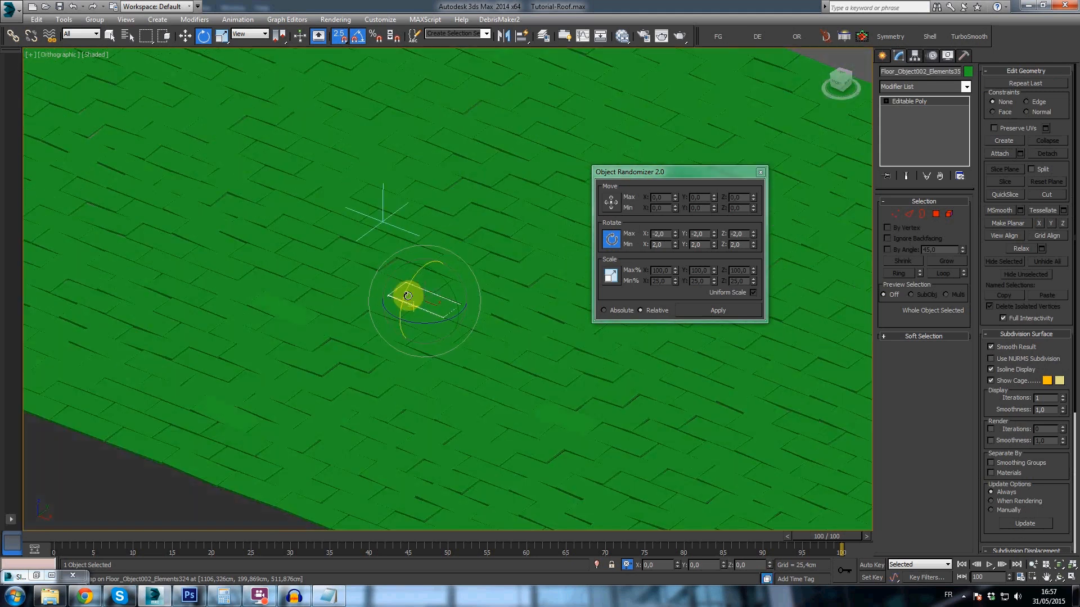
scroll(422, 326, down, 2)
scroll(432, 346, up, 5)
click(433, 348)
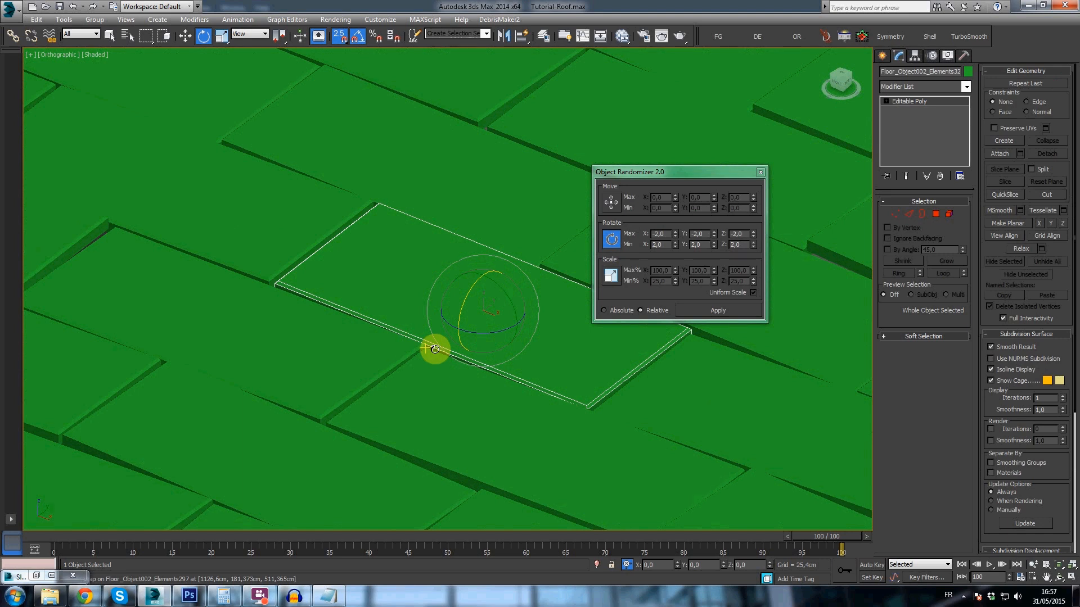
scroll(483, 313, down, 7)
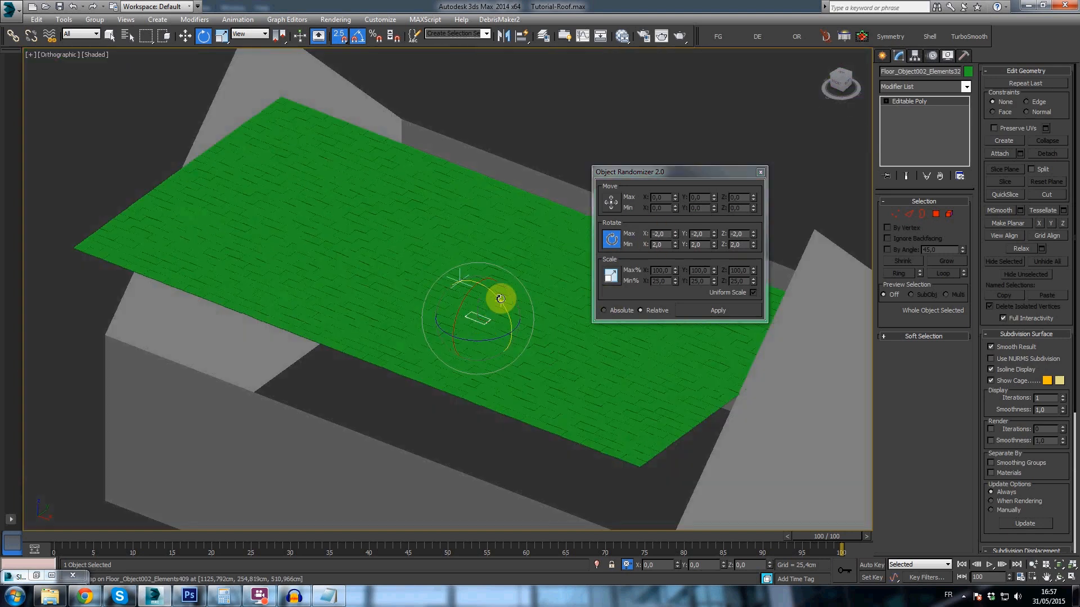
scroll(506, 318, up, 3)
middle_drag(356, 356, 417, 335)
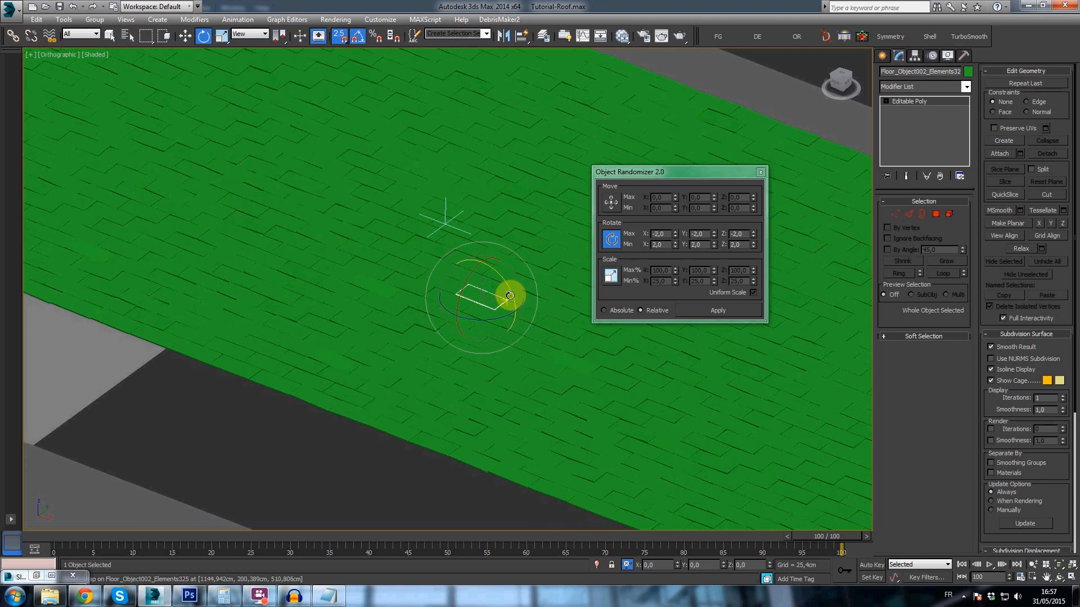
middle_drag(342, 335, 447, 338)
scroll(448, 337, up, 2)
drag(669, 175, 706, 198)
click(481, 322)
scroll(483, 323, up, 4)
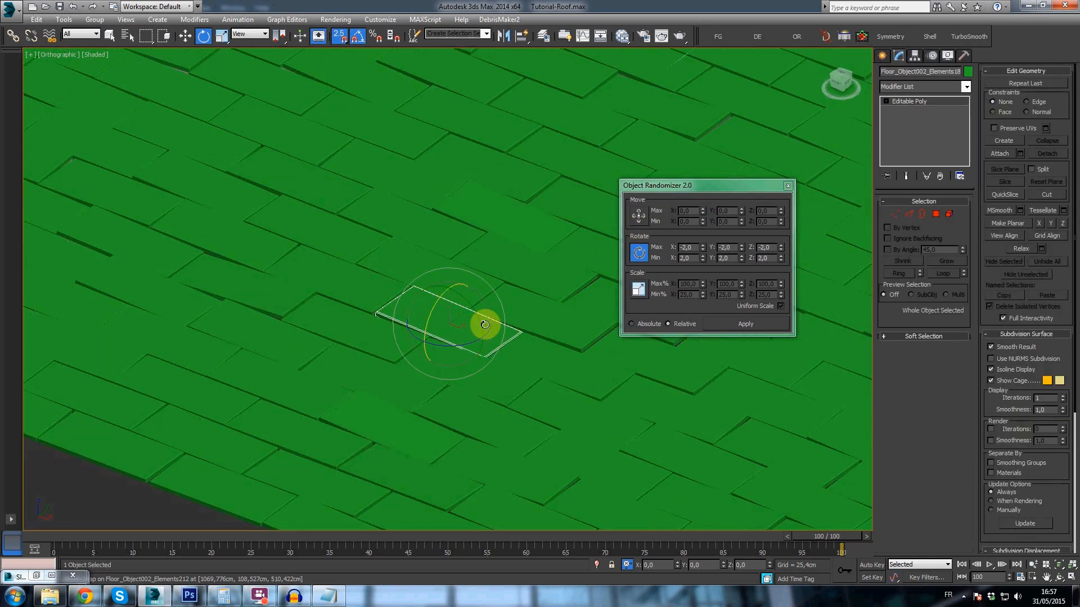
scroll(490, 326, down, 5)
click(509, 299)
scroll(505, 300, down, 3)
- Select all the roof tiles without the house geometry and isolate them
key(ctrl+a)
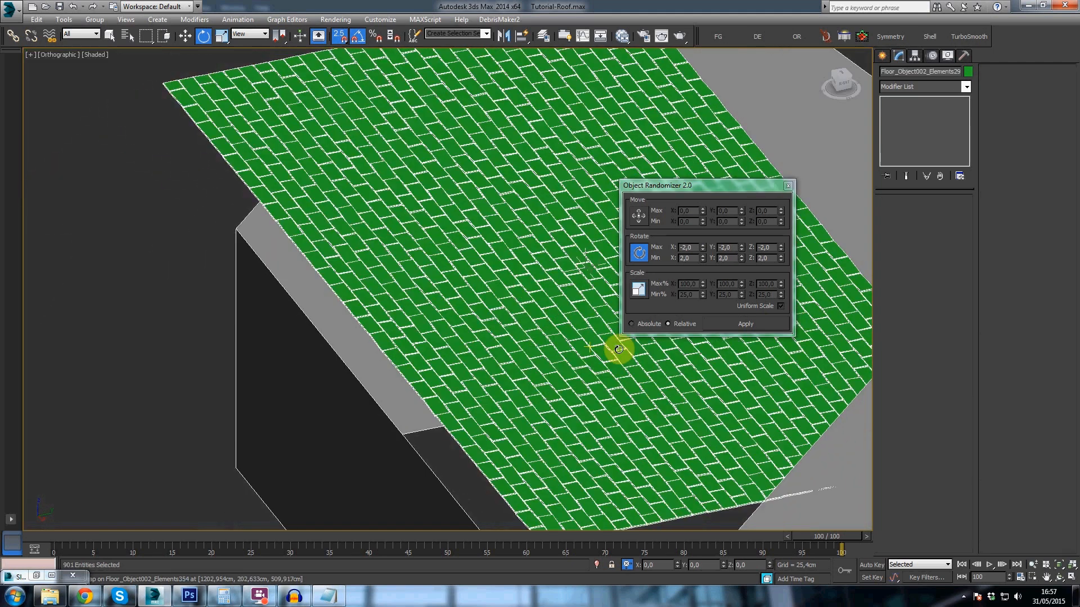
scroll(537, 331, up, 1)
scroll(537, 331, down, 4)
alt+drag(272, 307, 379, 413)
middle_drag(404, 392, 258, 321)
right_click(461, 238)
click(465, 268)
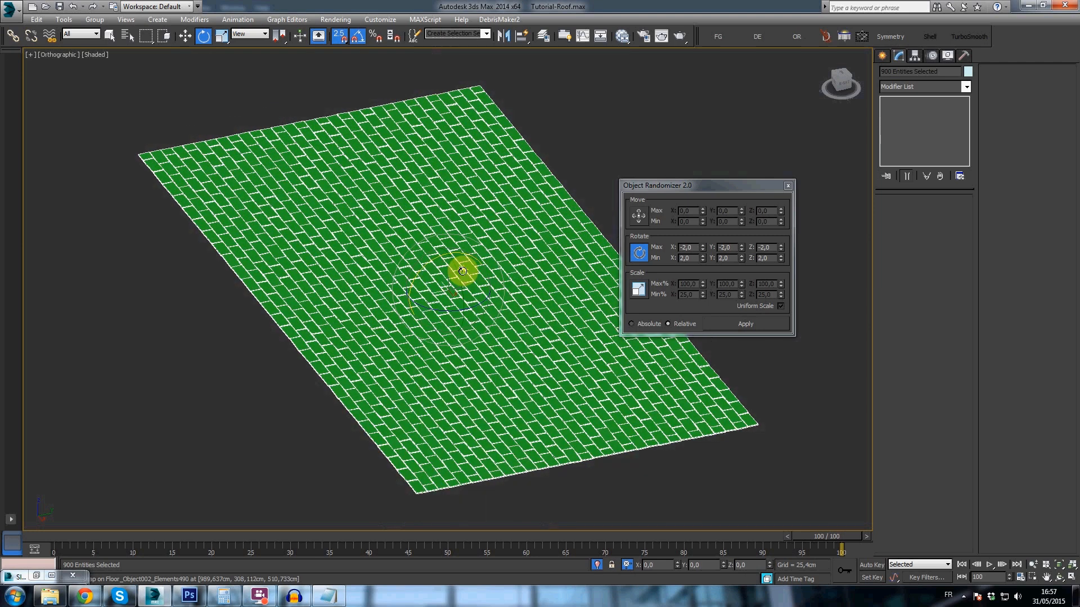
alt+middle_drag(534, 307, 477, 301)
click(478, 300)
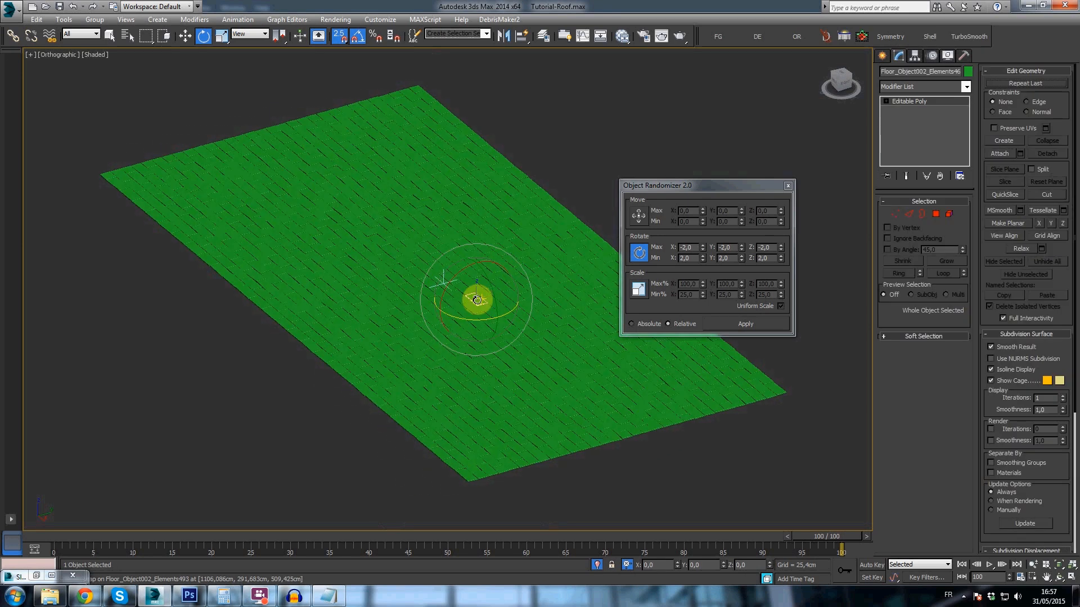
key(ctrl+a)
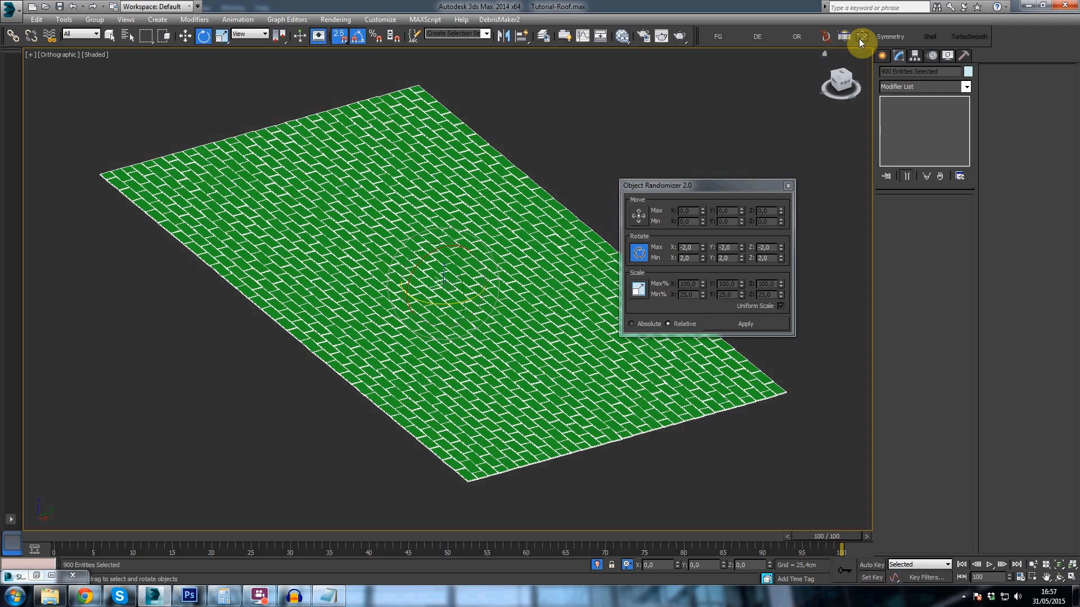
middle_drag(495, 272, 506, 243)
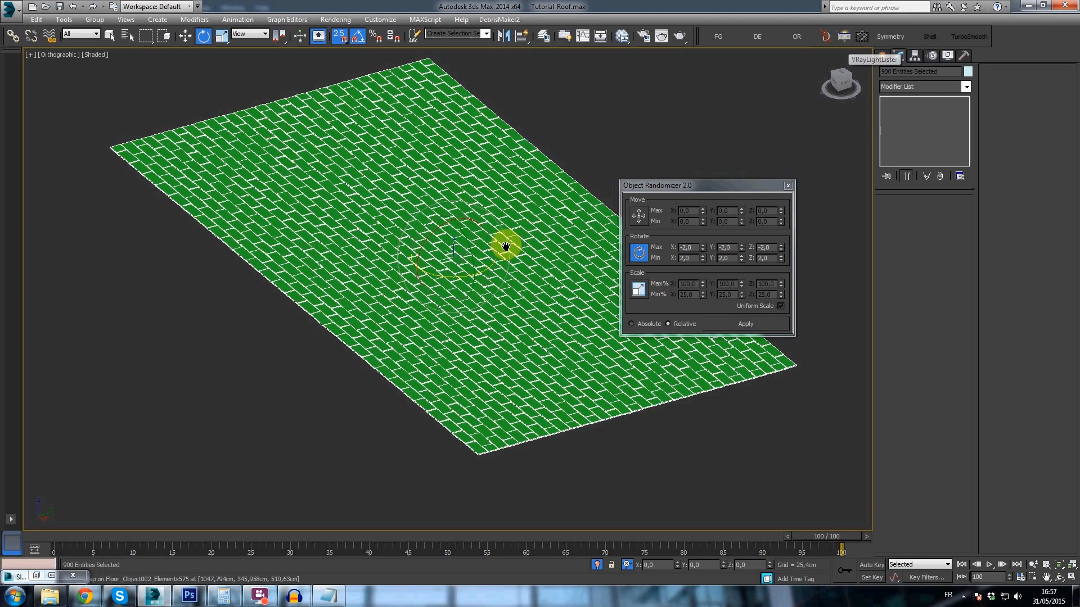
scroll(468, 266, up, 6)
key(r)
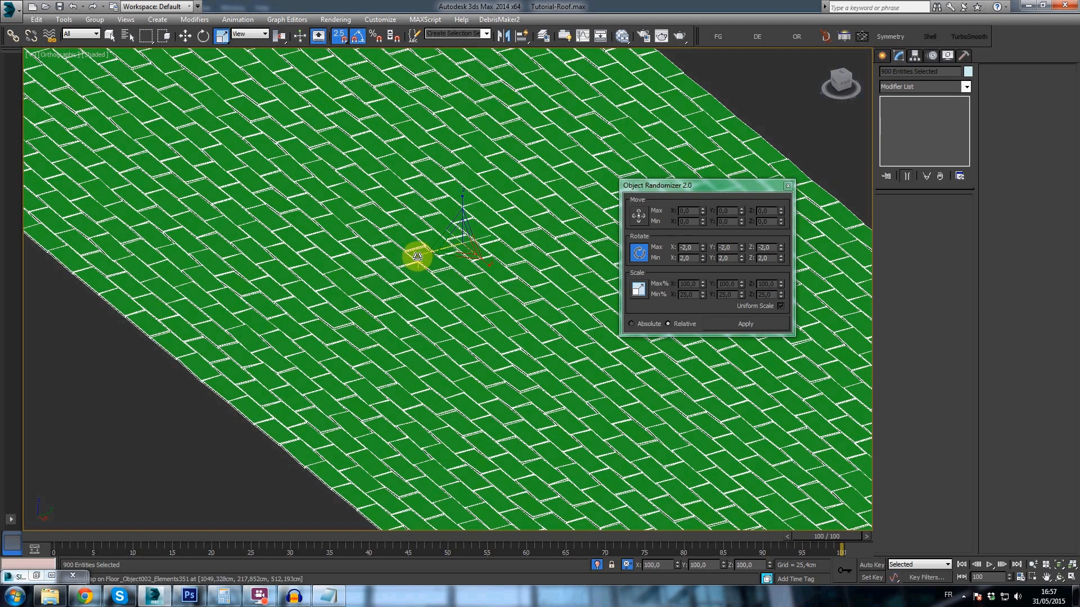
right_click(416, 242)
drag(283, 42, 315, 99)
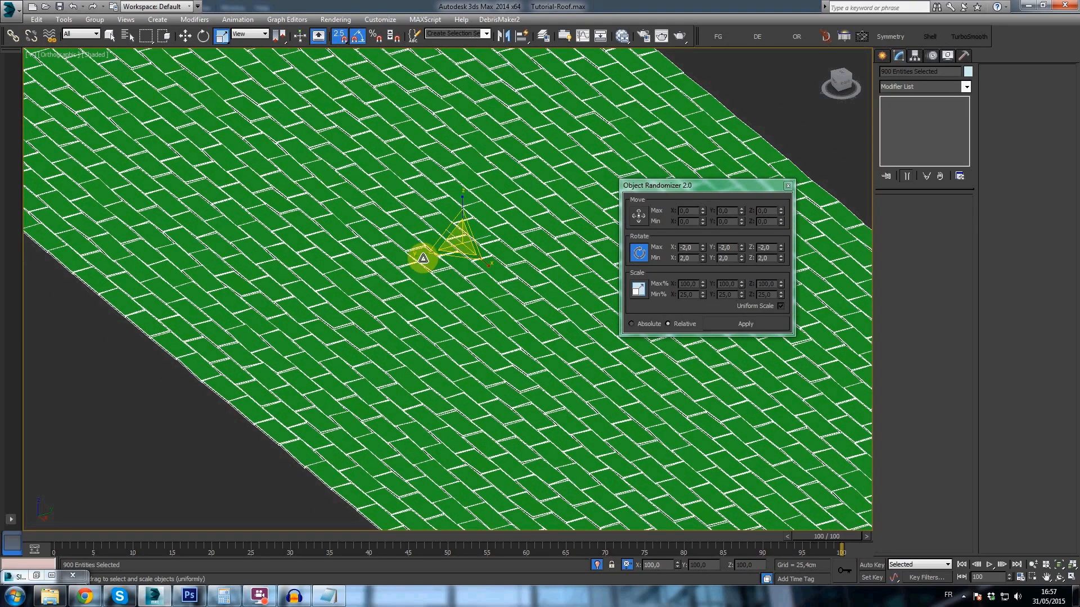
drag(415, 253, 411, 257)
right_click(412, 254)
- Set the reference coordinate system to Local and slightly enlarge the selected tiles along their local Y axis
click(252, 35)
click(248, 73)
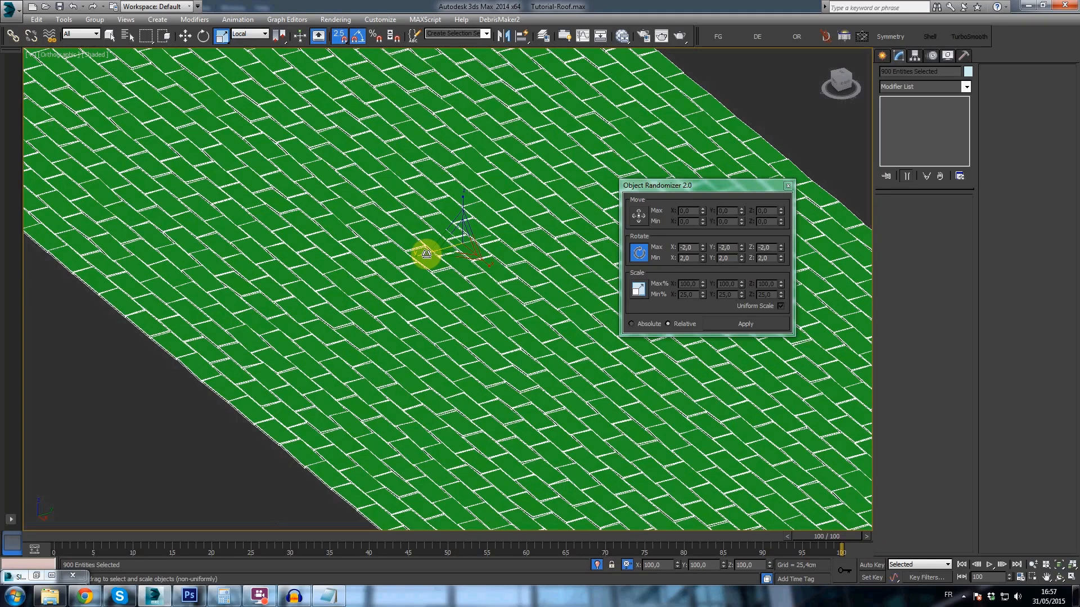
drag(425, 253, 421, 254)
scroll(422, 253, down, 5)
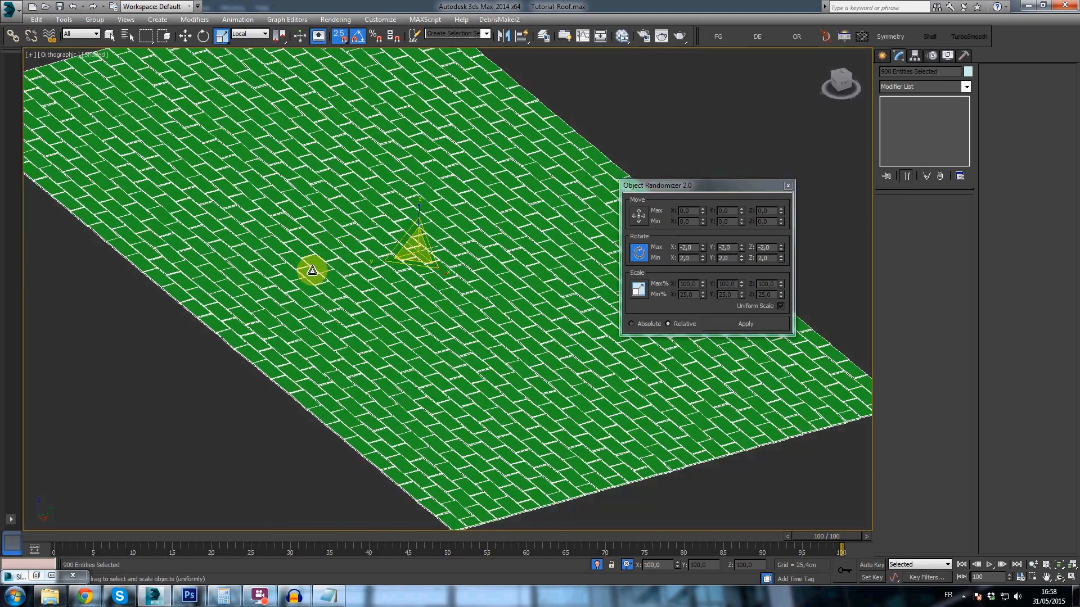
- Attach all the other tiles to the tile at the roof's near corner, making one object
click(416, 452)
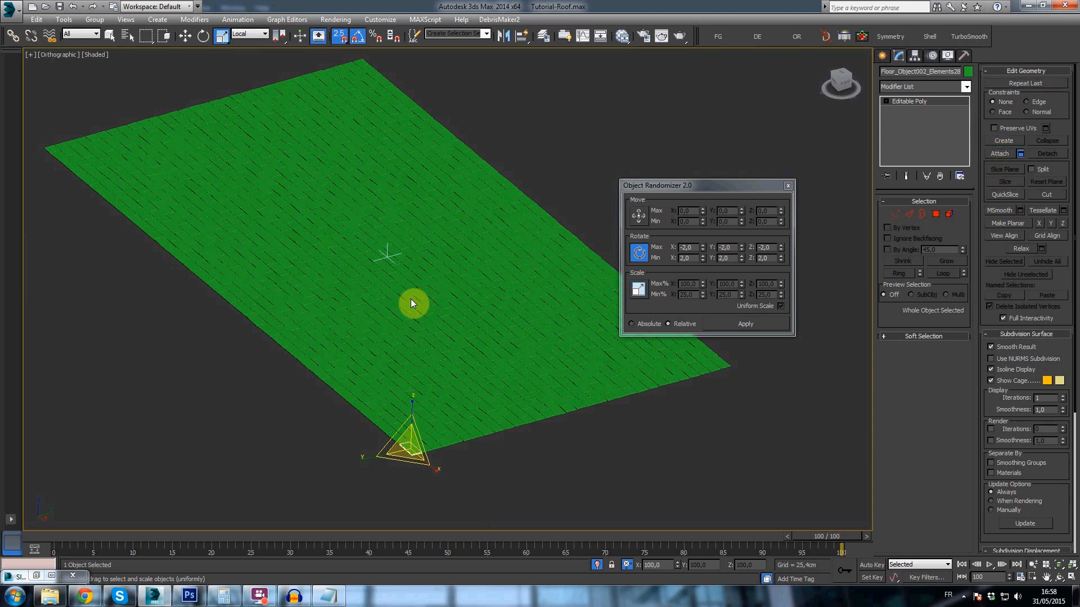
key(ctrl+a)
click(240, 370)
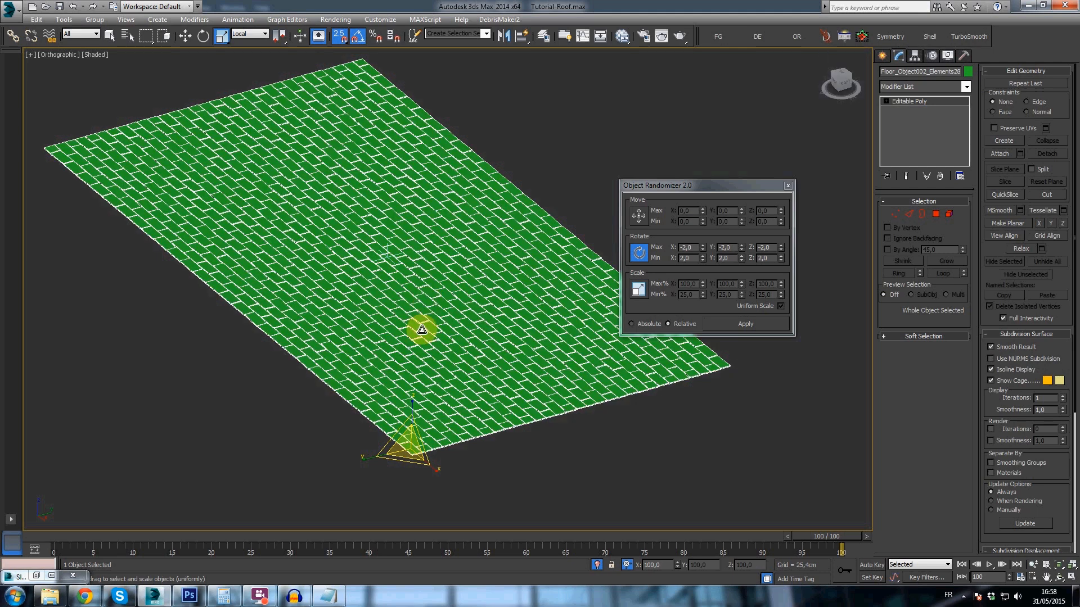
- Select all elements of the attached roof mesh and examine the tiles close up and across the whole surface
key(5)
key(ctrl+a)
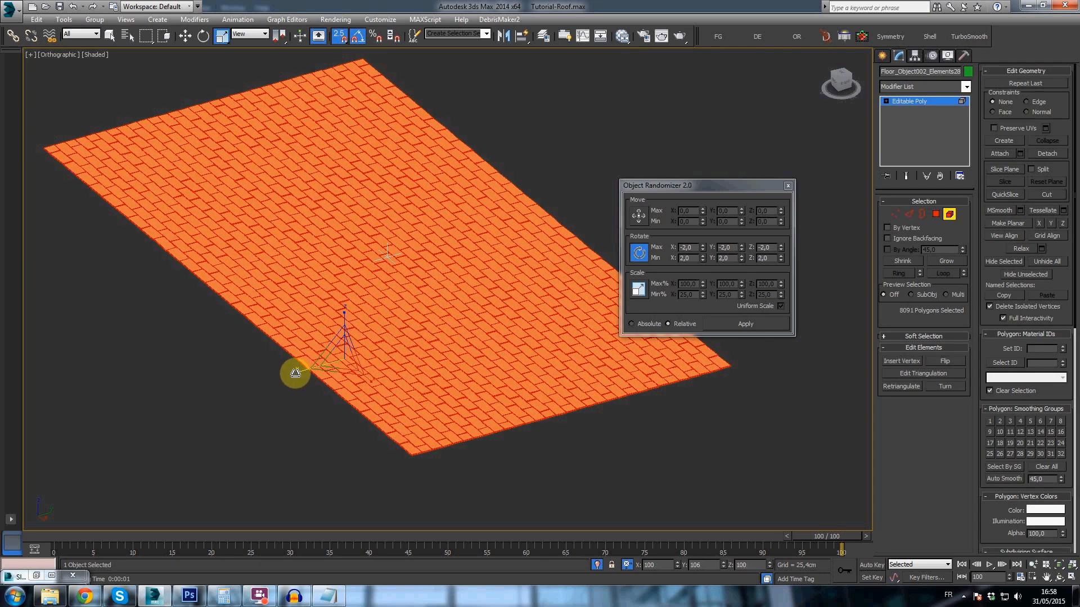
scroll(293, 374, up, 5)
key(e)
drag(537, 264, 540, 262)
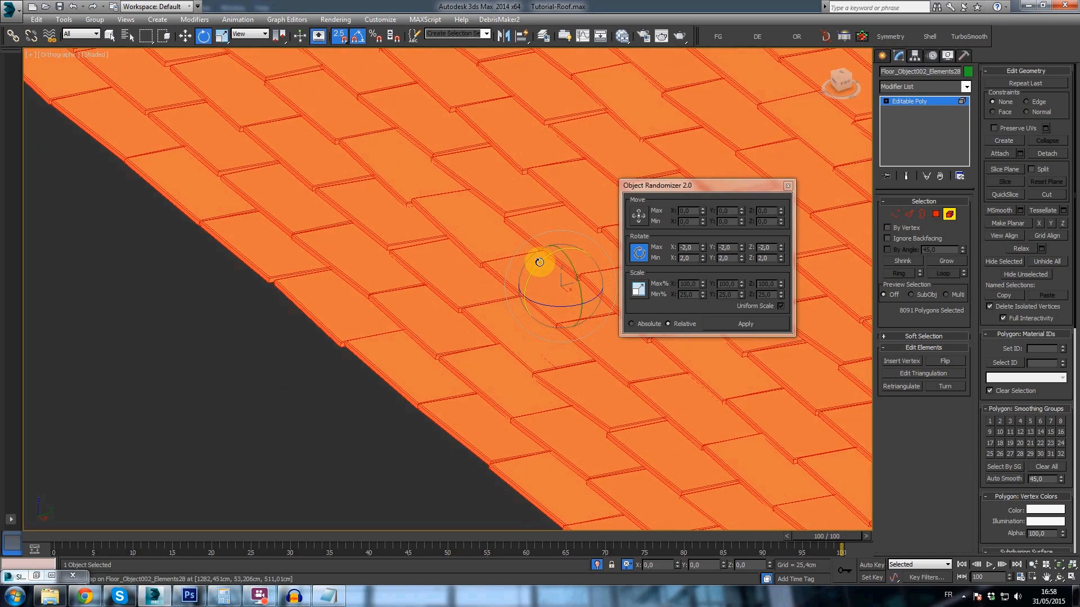
click(884, 56)
middle_drag(519, 220, 325, 302)
scroll(325, 302, down, 4)
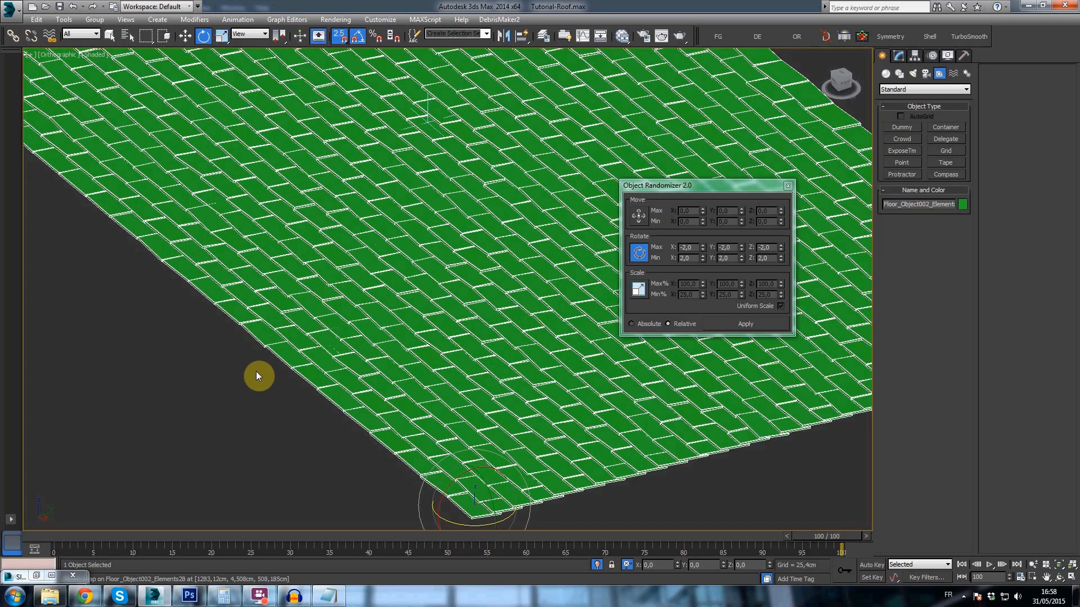
click(256, 372)
alt+middle_drag(278, 360, 437, 290)
click(349, 319)
scroll(410, 280, down, 3)
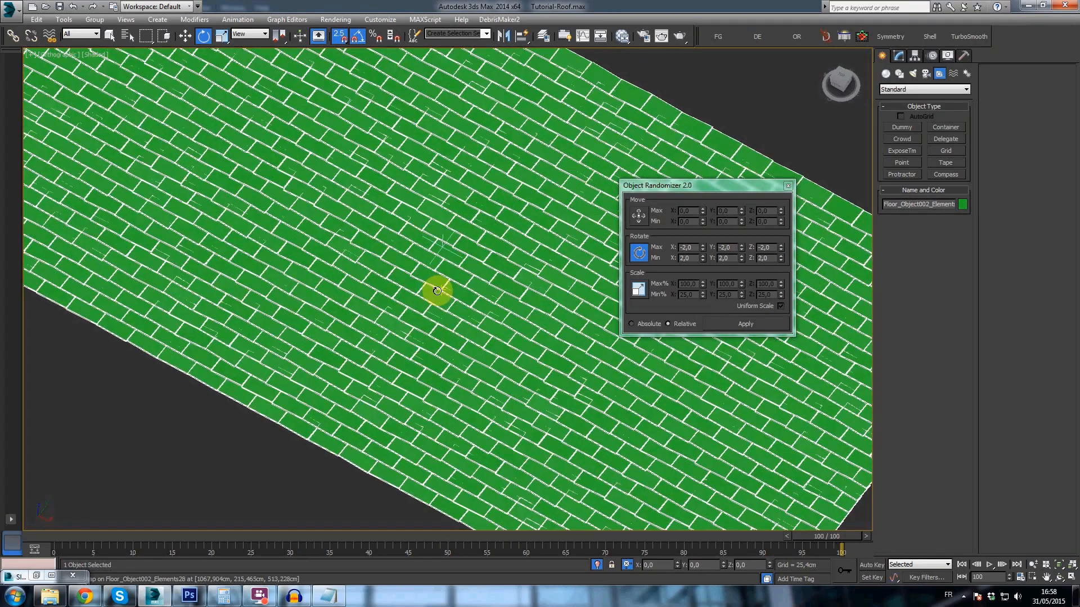
scroll(437, 291, down, 5)
- Tessellate the whole roof mesh once to give its tiles more polygons
click(898, 55)
alt+middle_drag(353, 306, 439, 285)
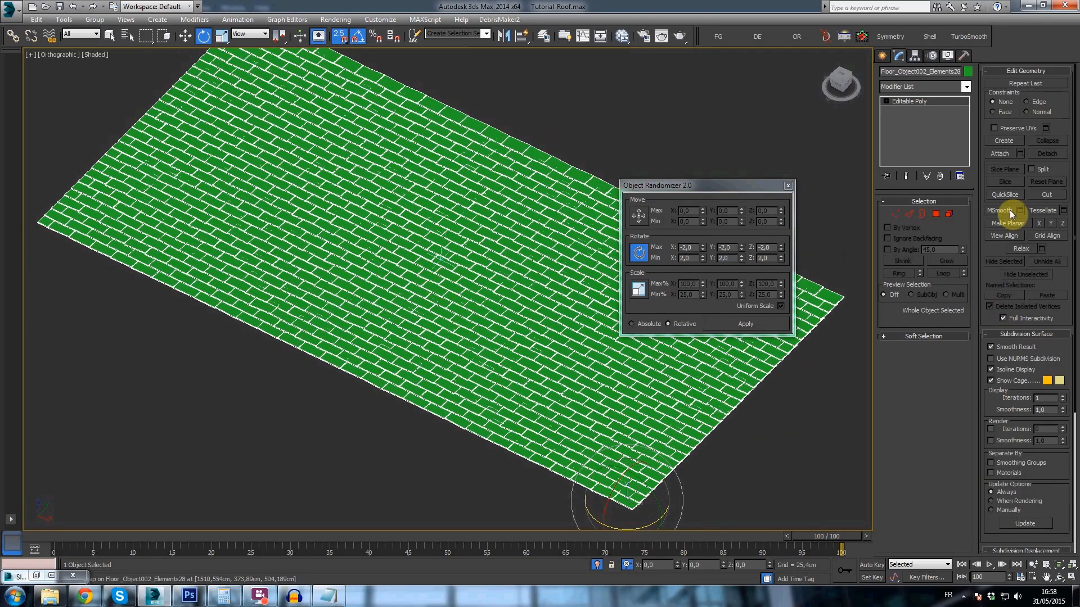
click(1047, 211)
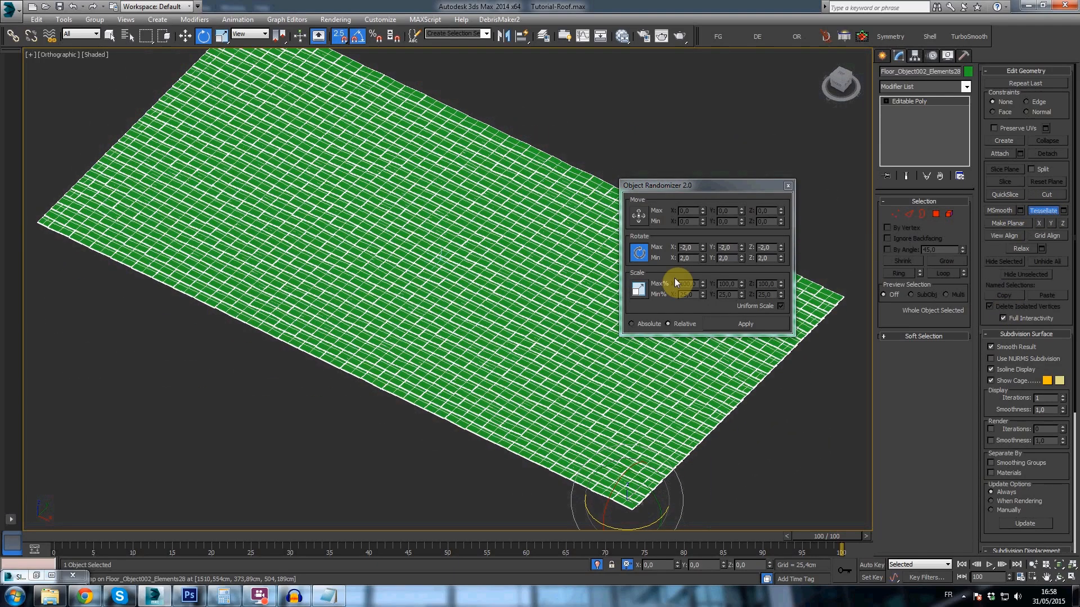
- Add a Noise modifier to the roof with a strength of 30 cm on X, Y and Z
click(934, 85)
key(n)
click(914, 96)
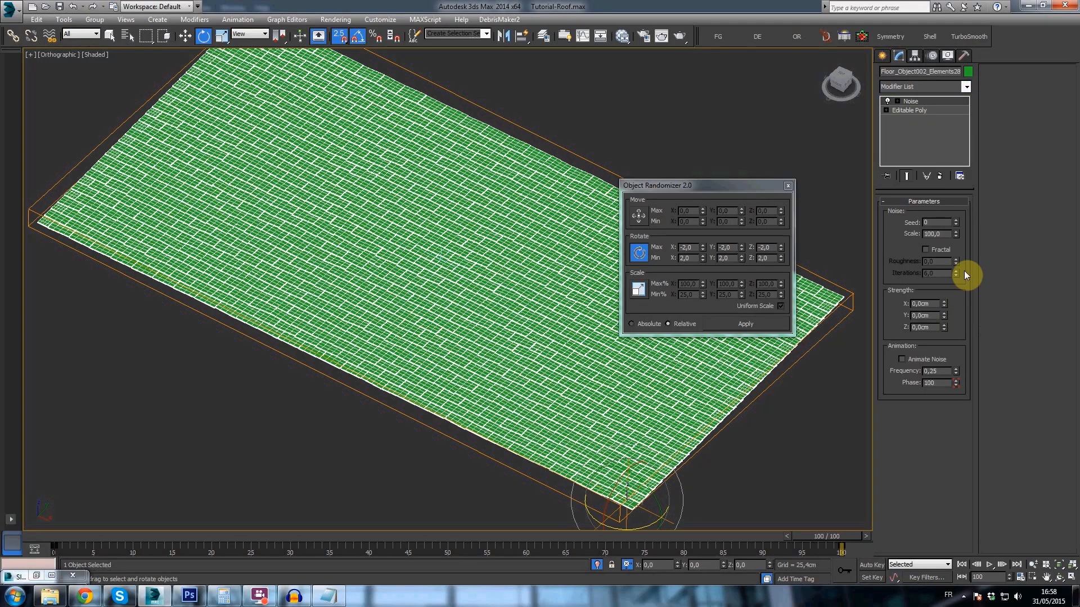
key(Tab)
text(30)
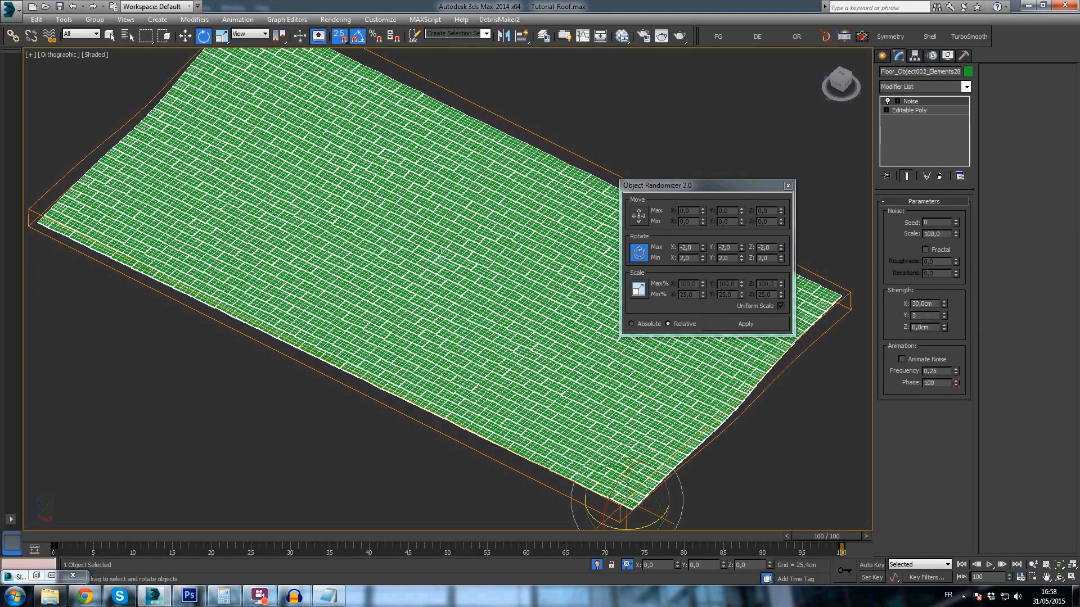
key(Tab)
text(30)
key(Return)
- Set the roof's noise scale to 225 and deselect the roof
alt+middle_drag(472, 350, 469, 321)
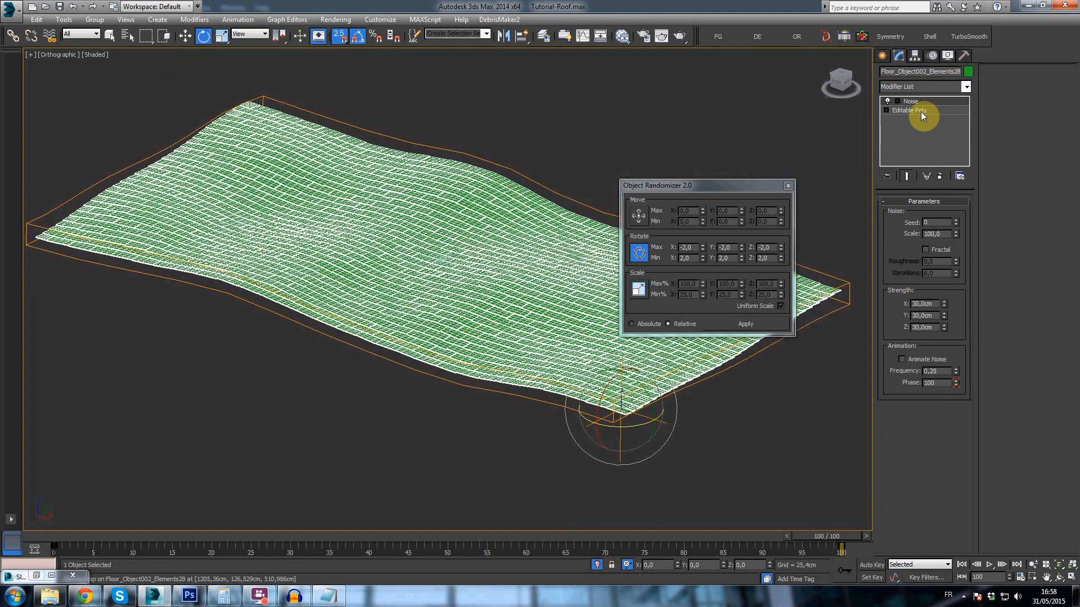
drag(954, 232, 943, 109)
click(643, 128)
- Examine the undulation of the noise-deformed roof from several angles, both close up and as a whole
alt+middle_drag(451, 316, 419, 306)
middle_drag(364, 183, 436, 247)
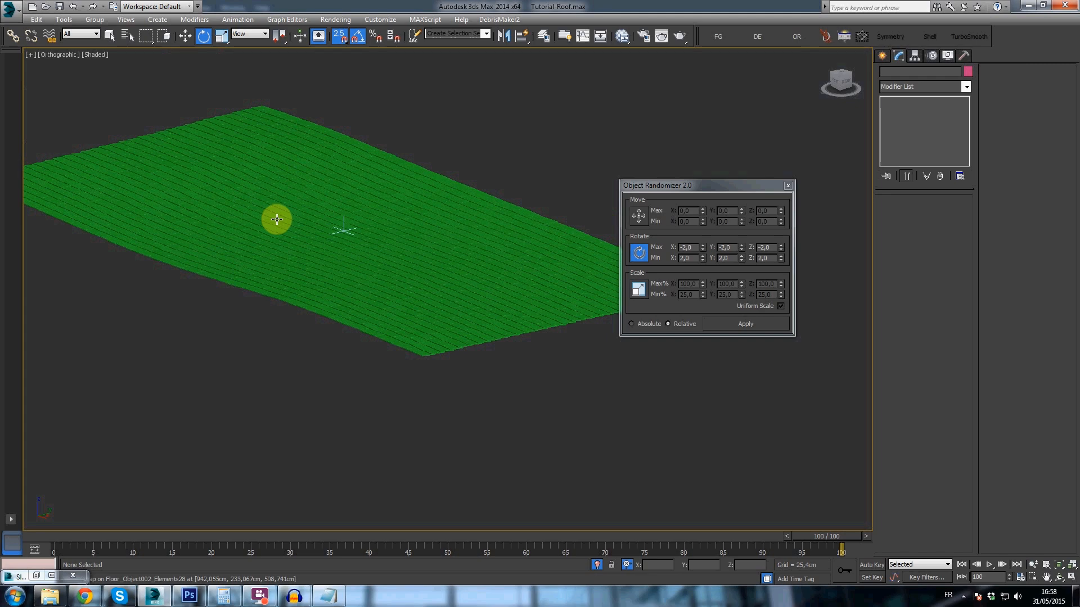
scroll(277, 219, up, 2)
click(297, 197)
middle_drag(272, 183, 328, 227)
middle_drag(518, 363, 488, 329)
scroll(488, 329, up, 5)
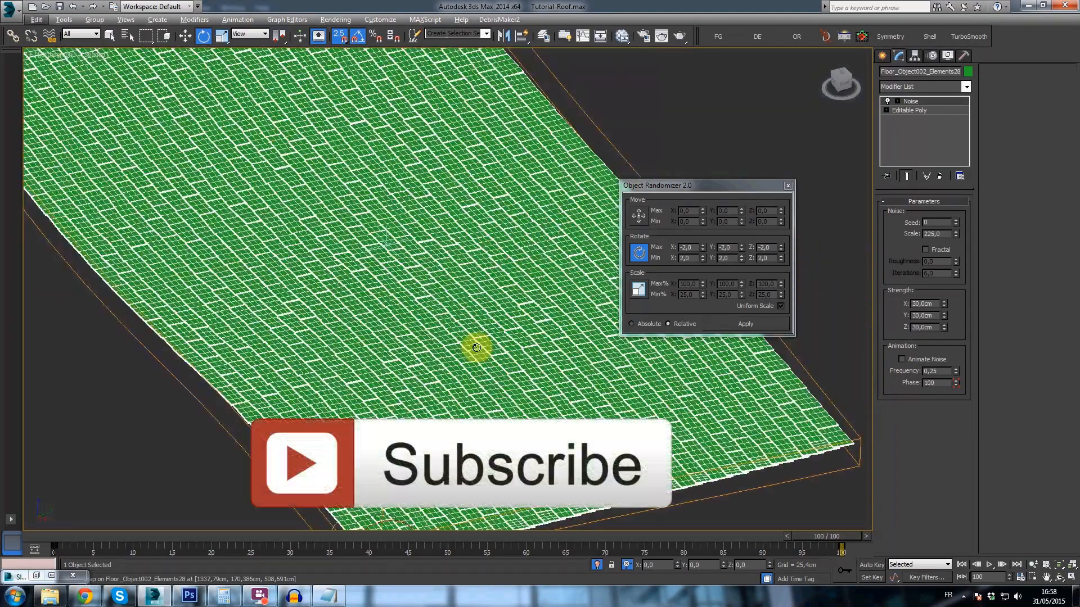
scroll(402, 279, up, 2)
scroll(403, 262, down, 2)
alt+middle_drag(403, 258, 438, 252)
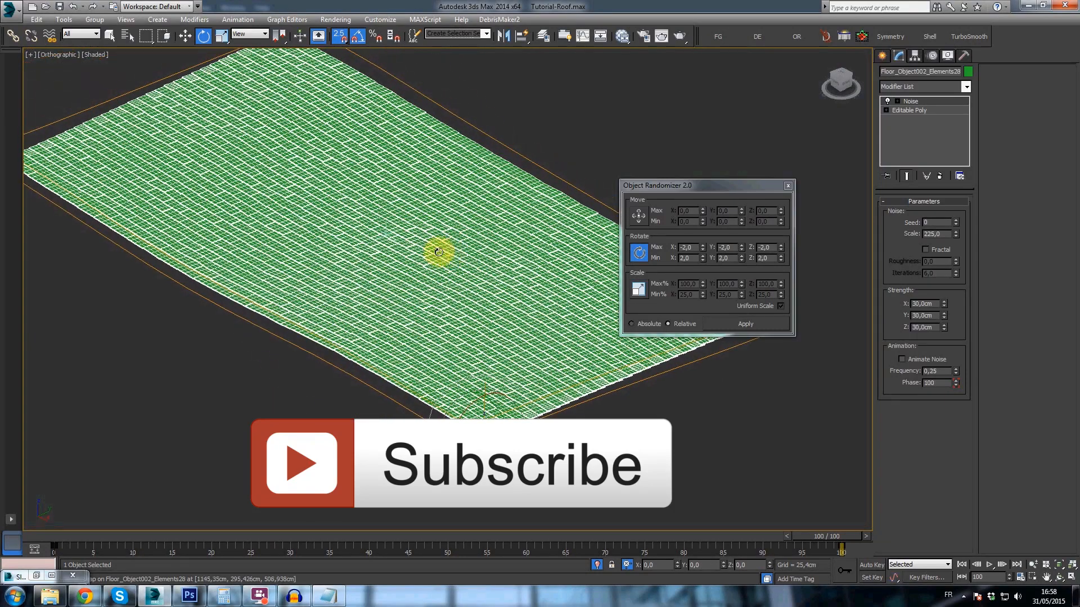